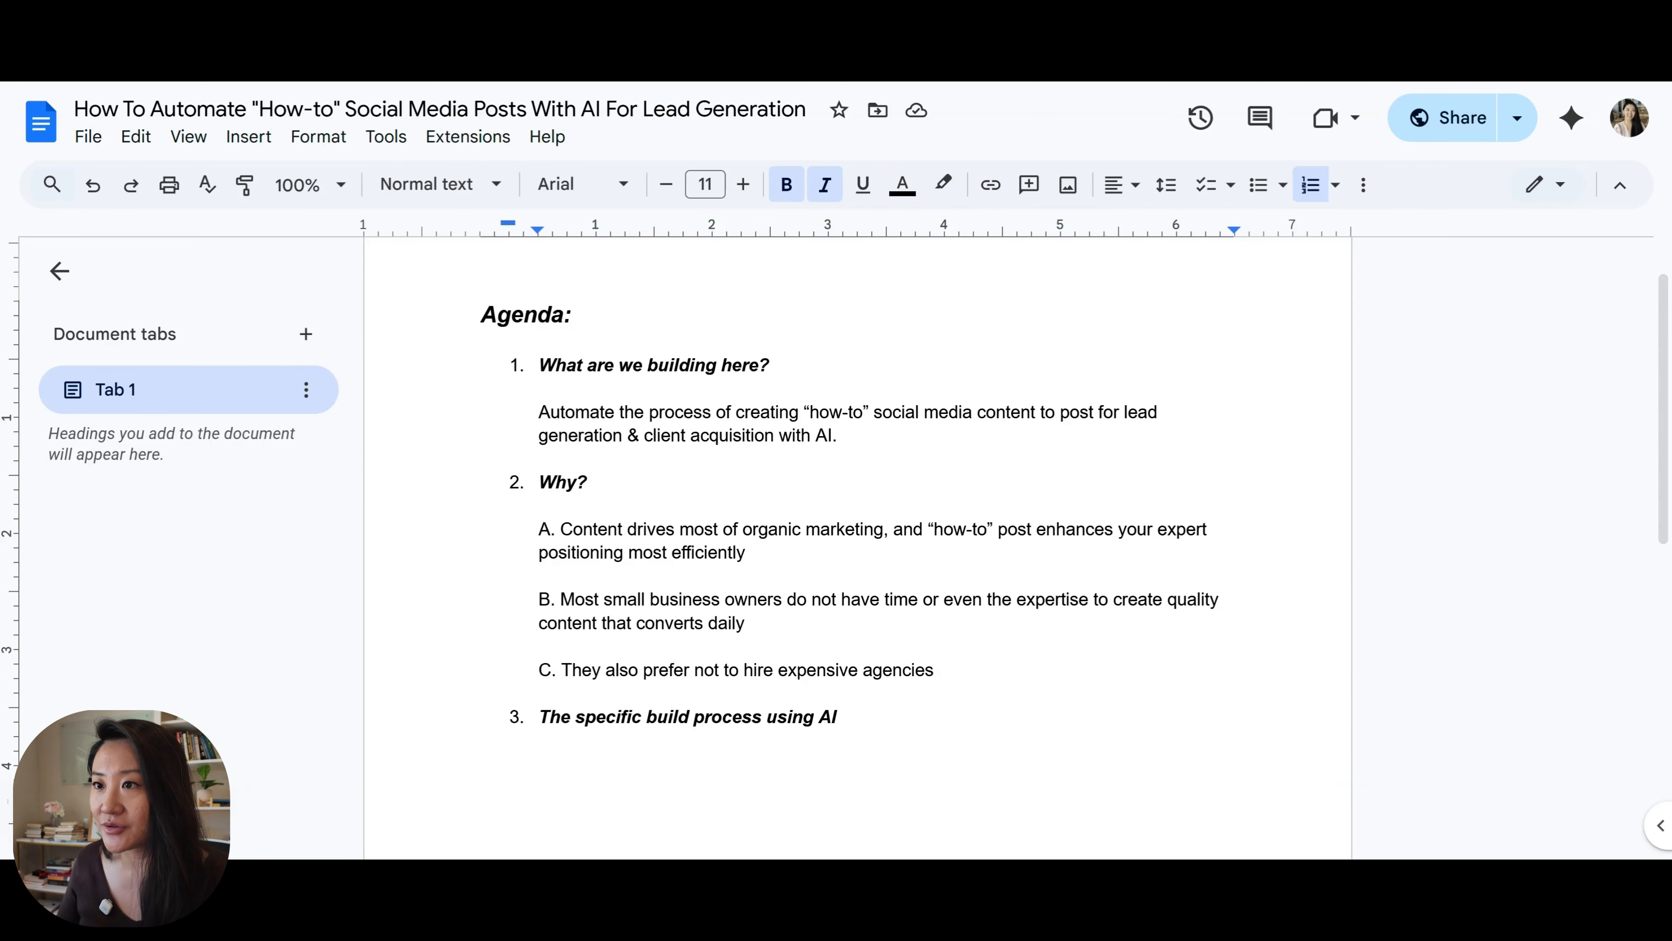
click(841, 717)
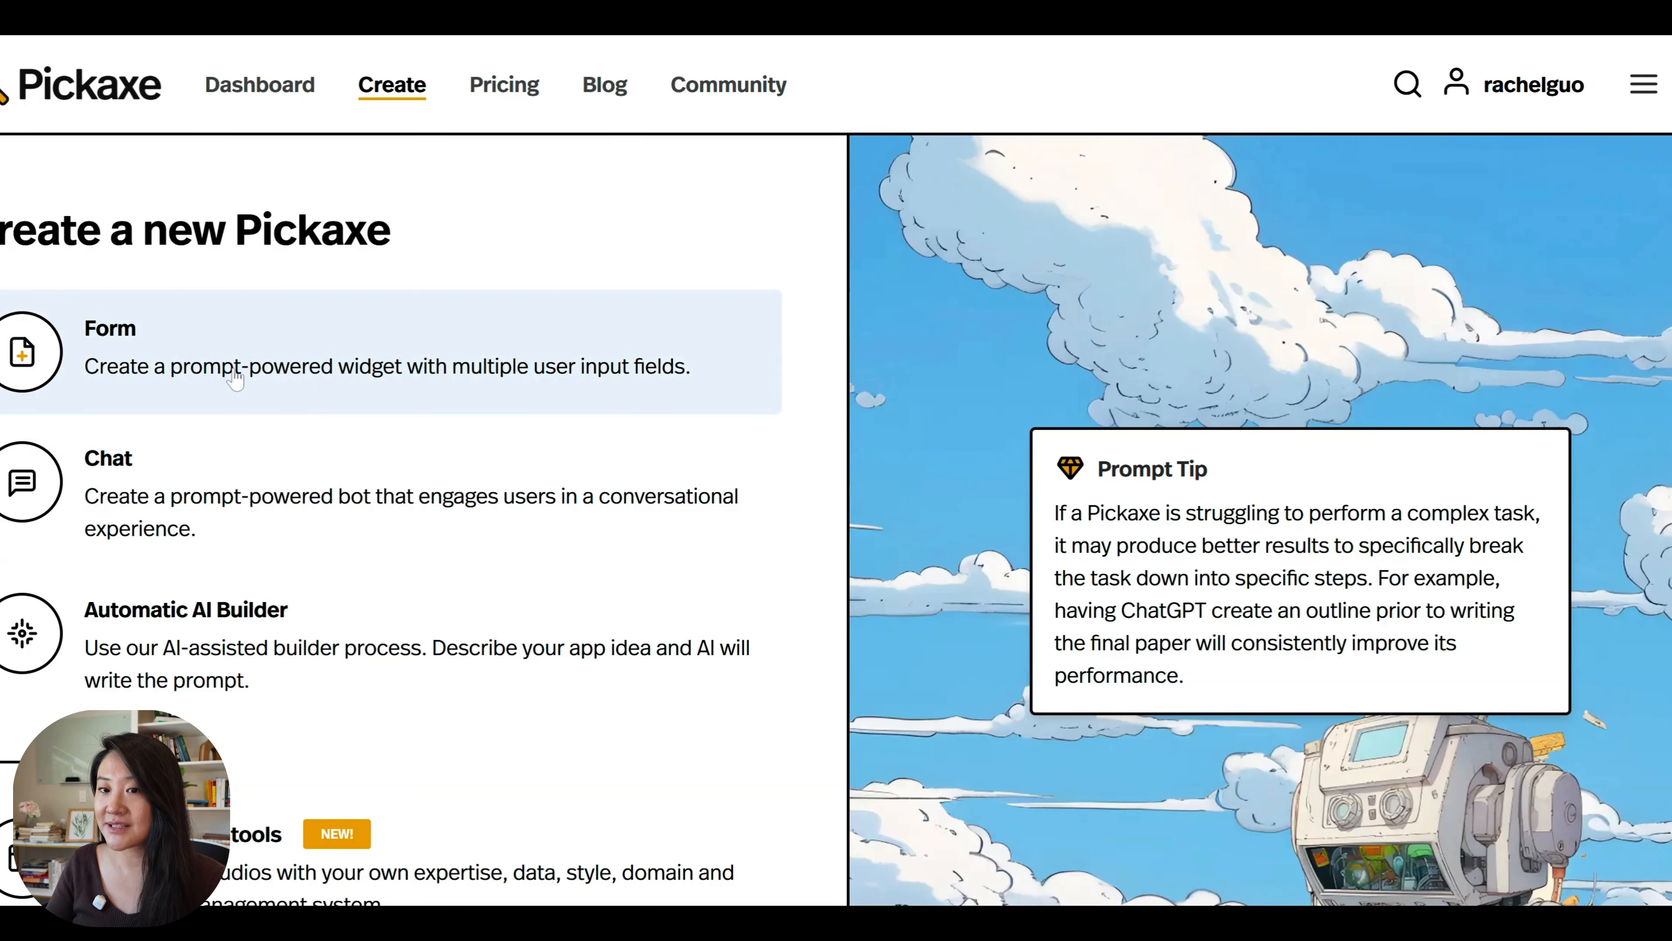
Create a new form-type Pickaxe and title it 'Test project - Automate "How to" social media content'.
click(362, 369)
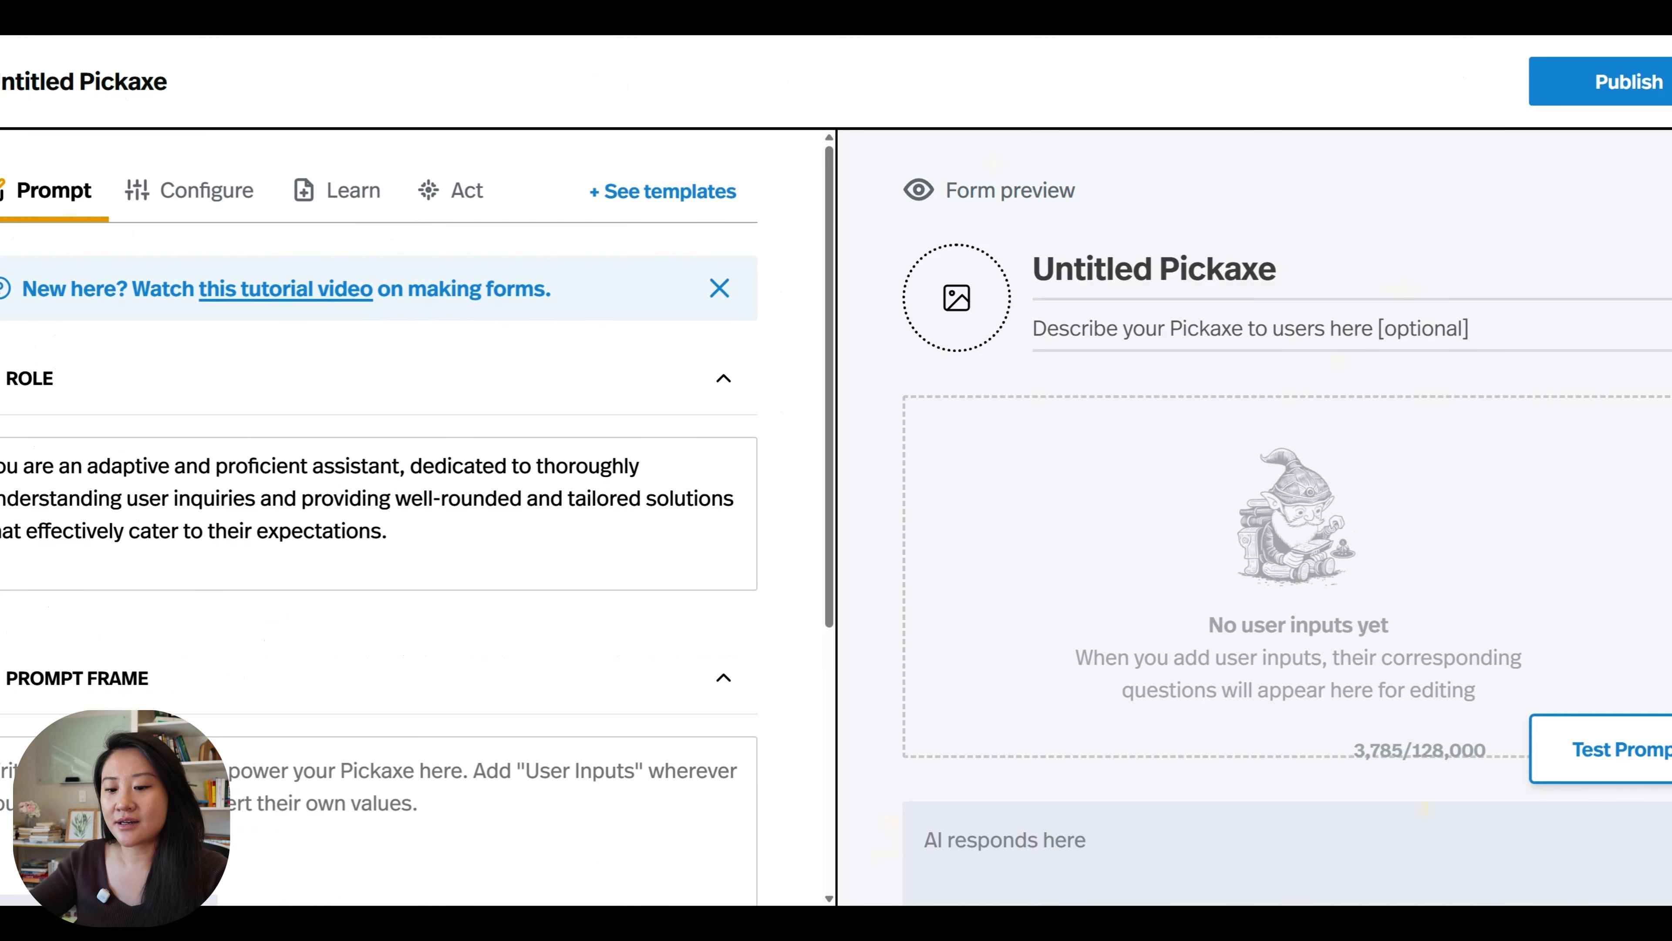
text(Test)
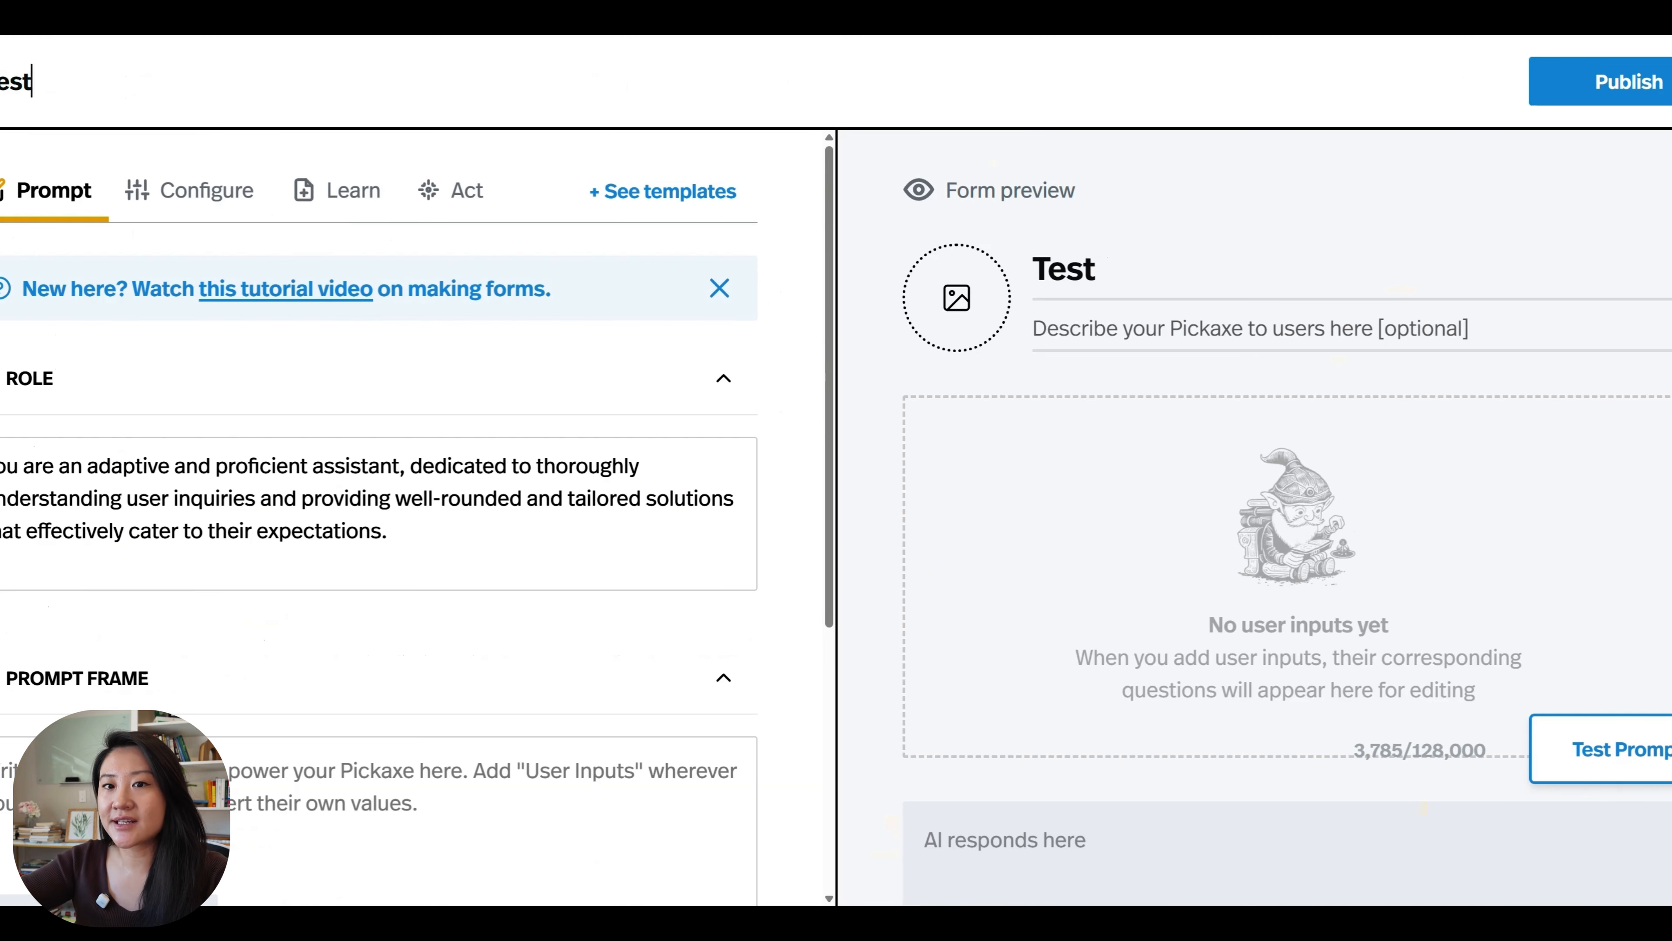
text( project - )
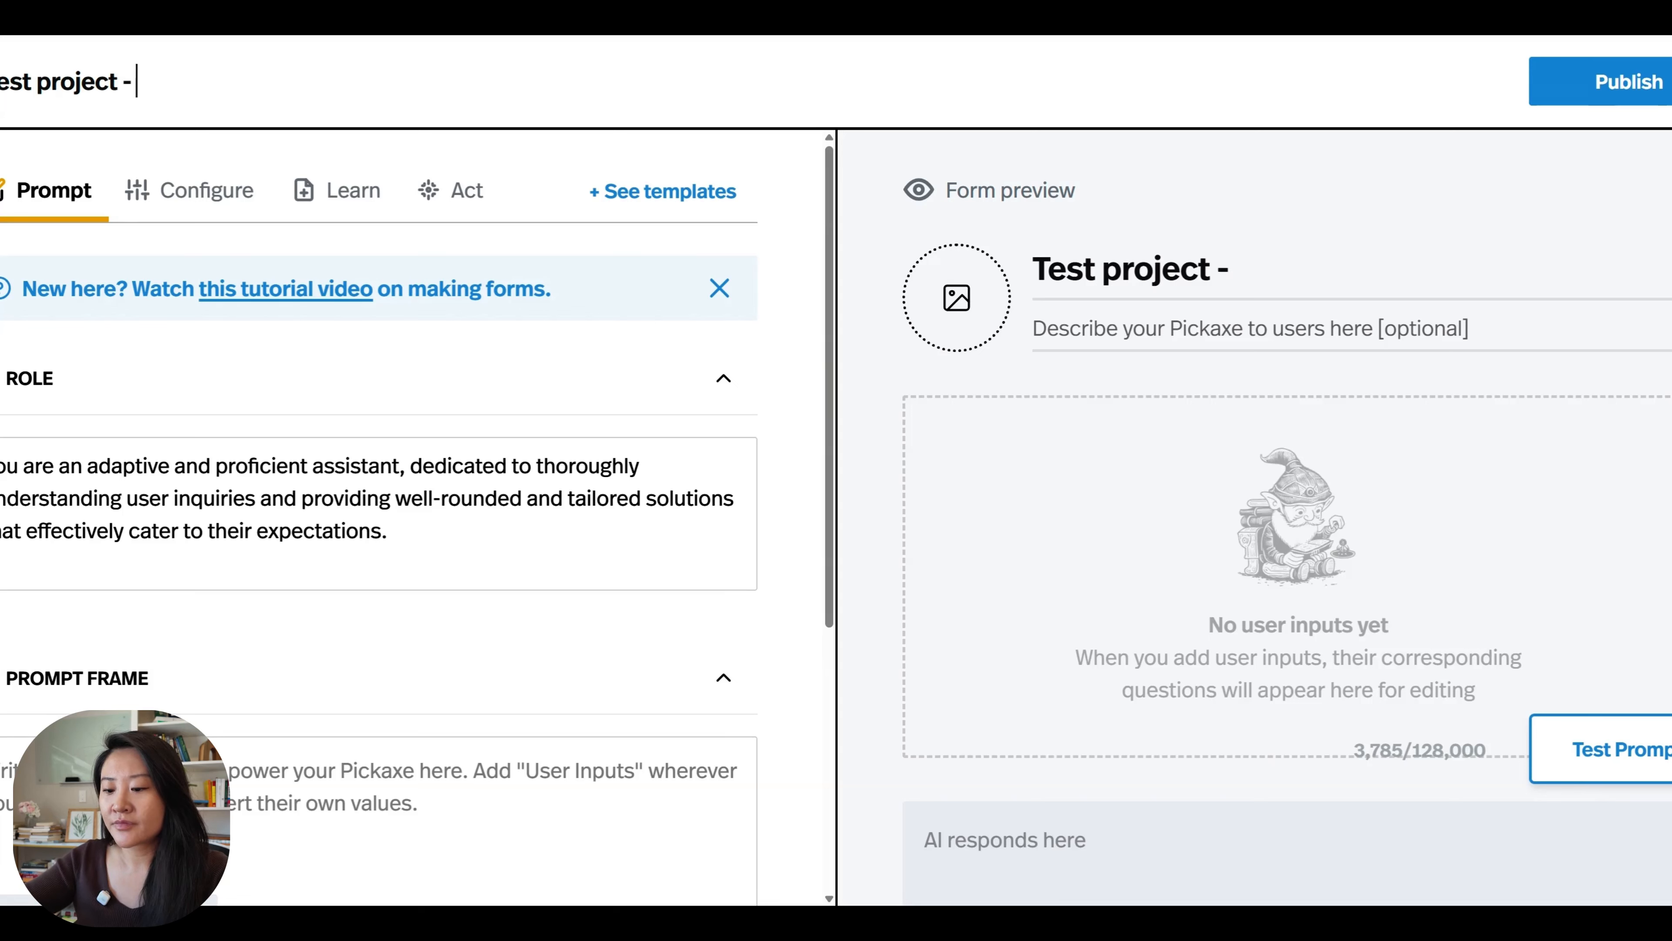
text(Automate "How)
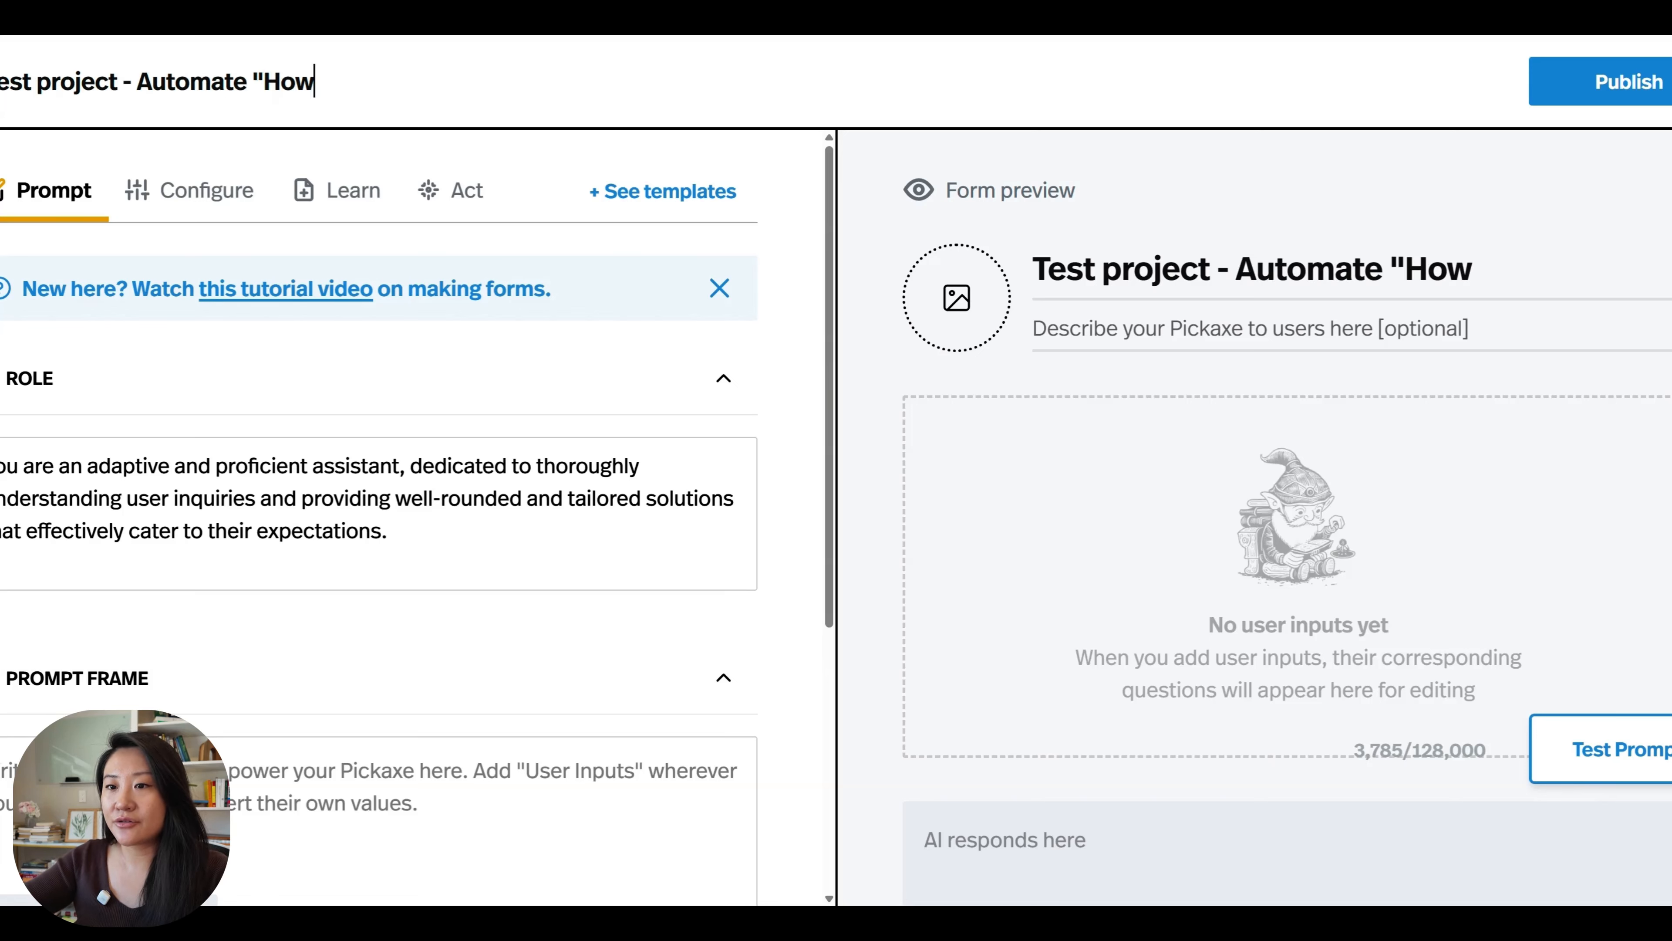
text( to" social media)
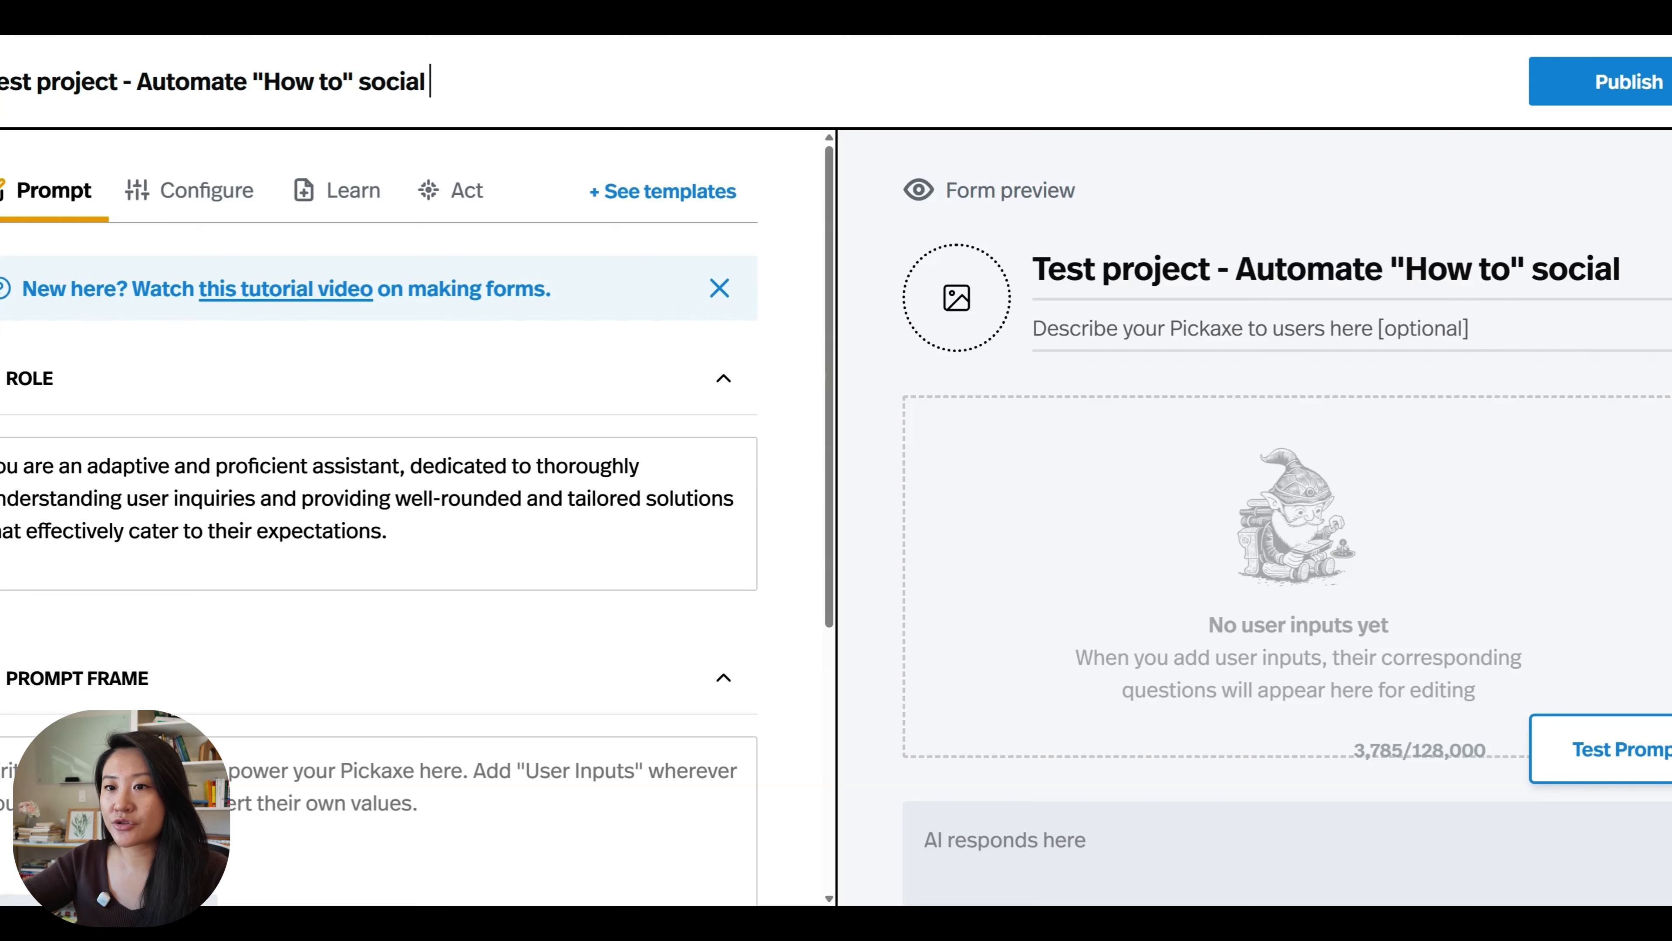
text(ent)
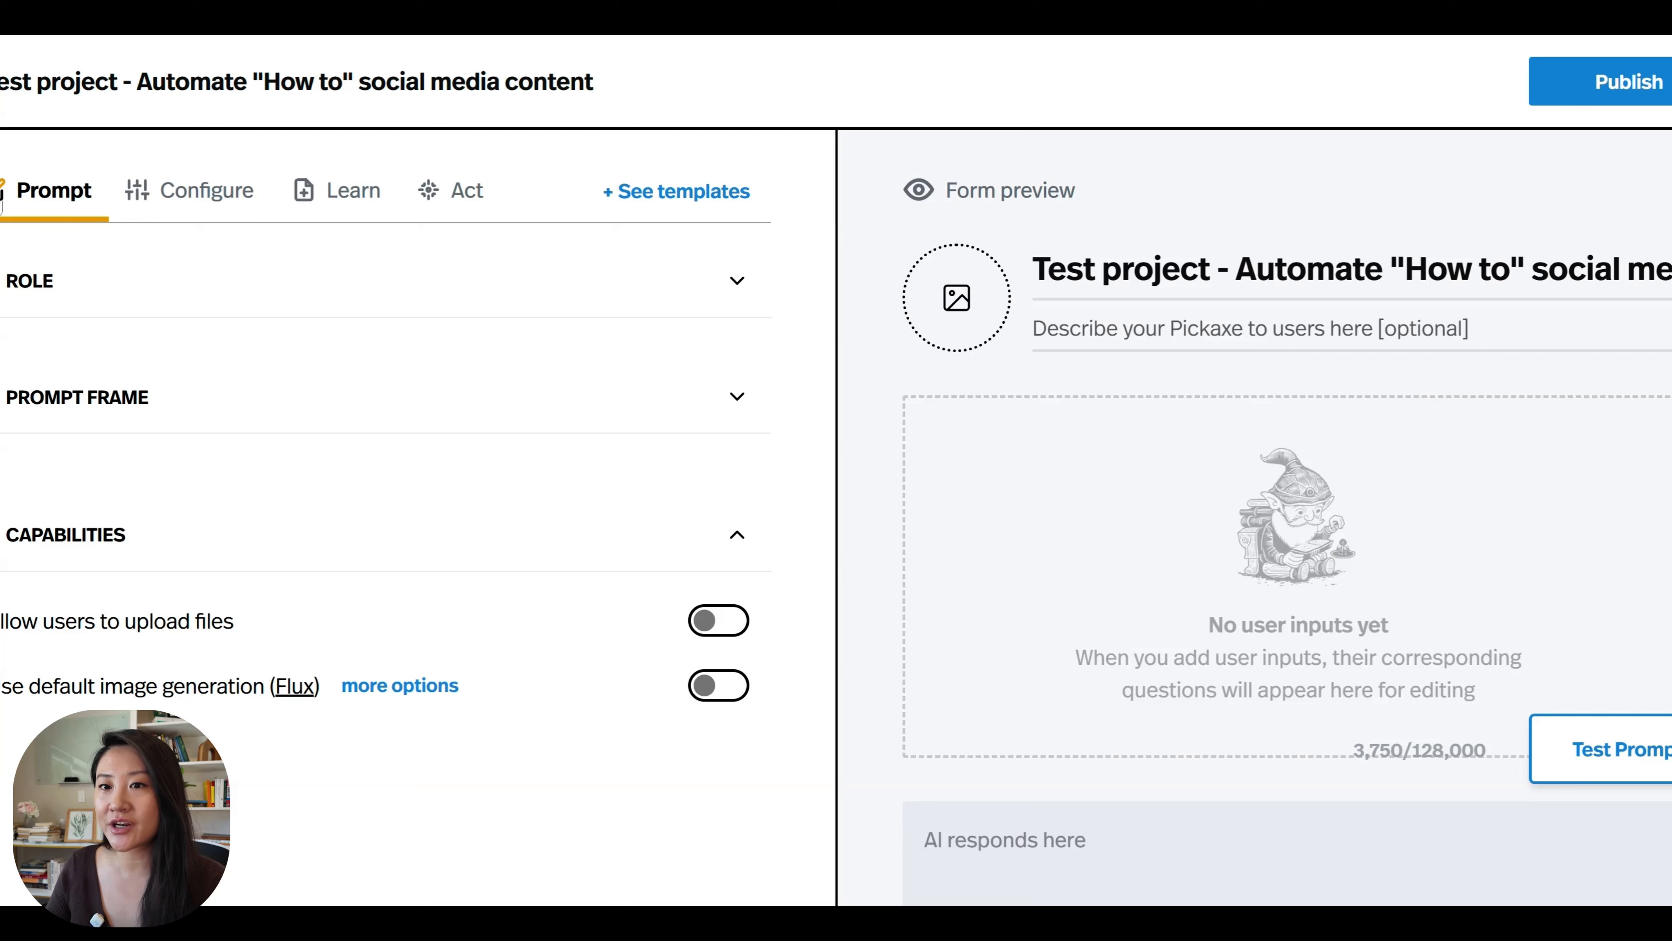
Enter the notes "specific insturctions" and "content reference guide" in the Role text, separated by a blank line.
click(188, 286)
click(4, 367)
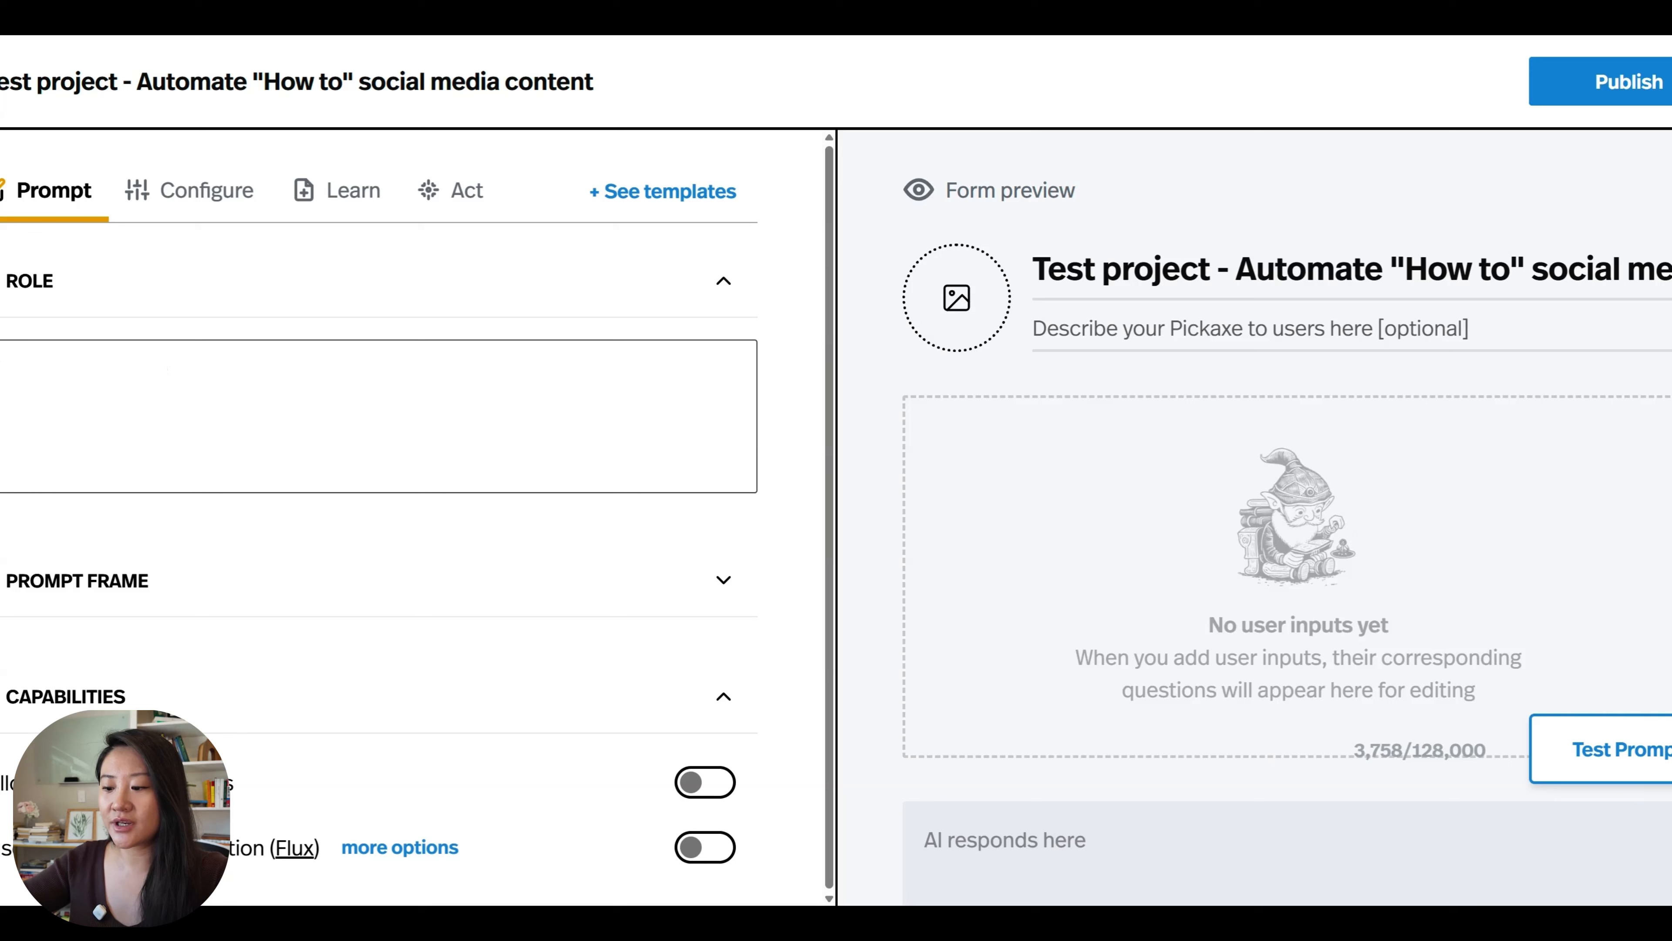
text(specific)
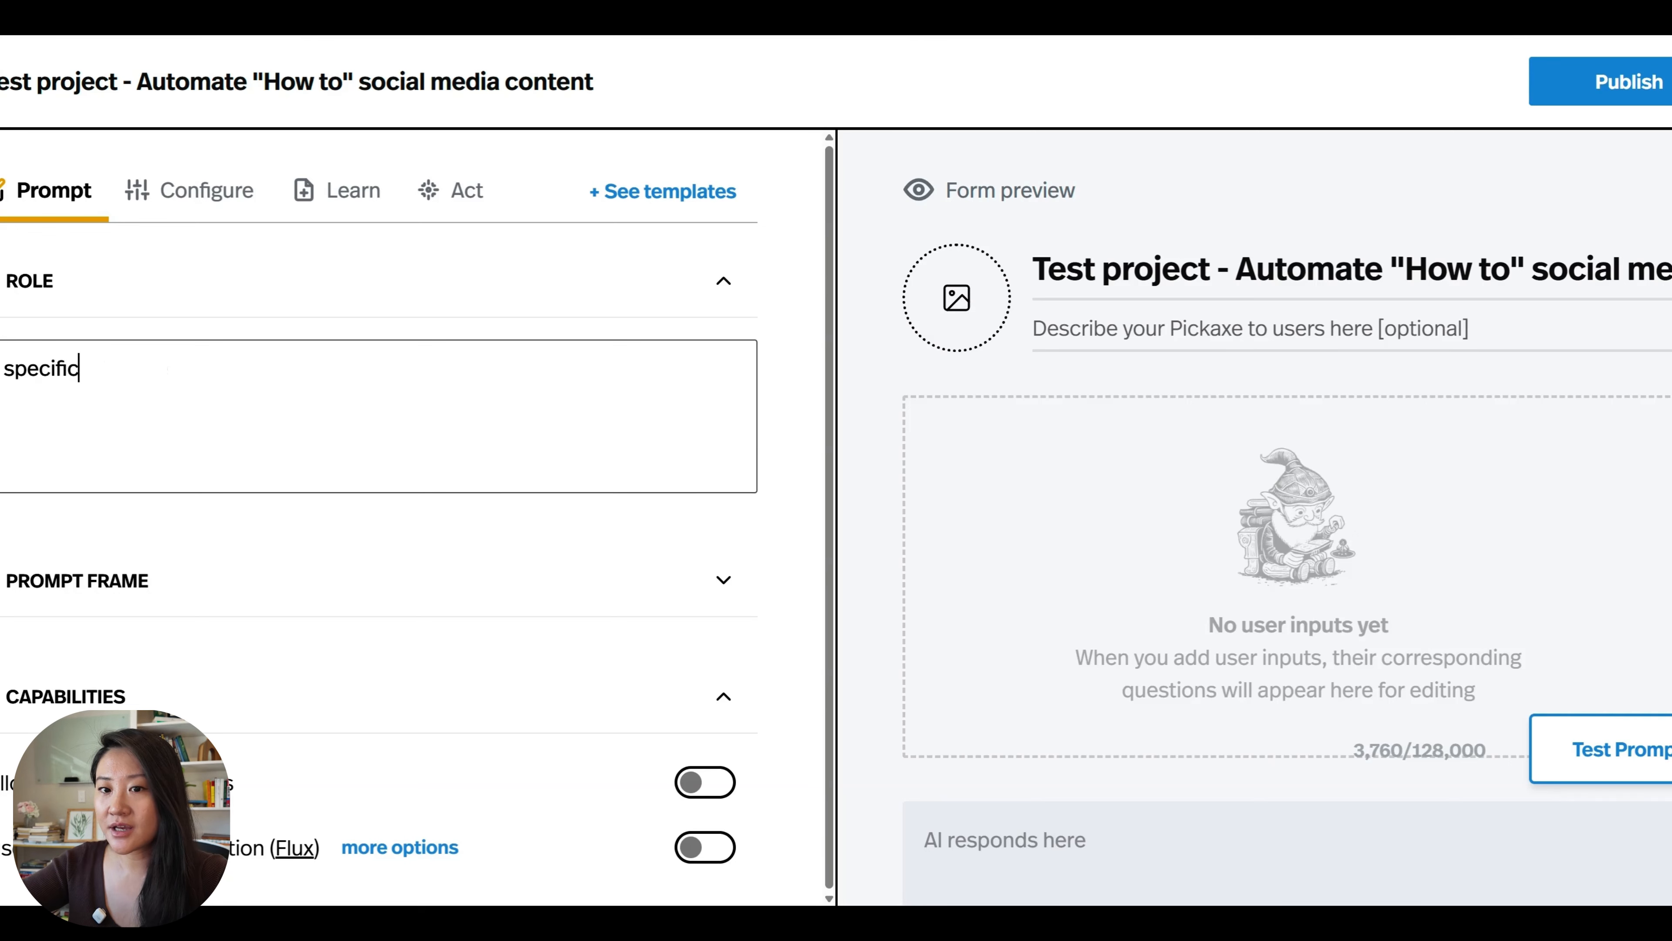
text( insturctions)
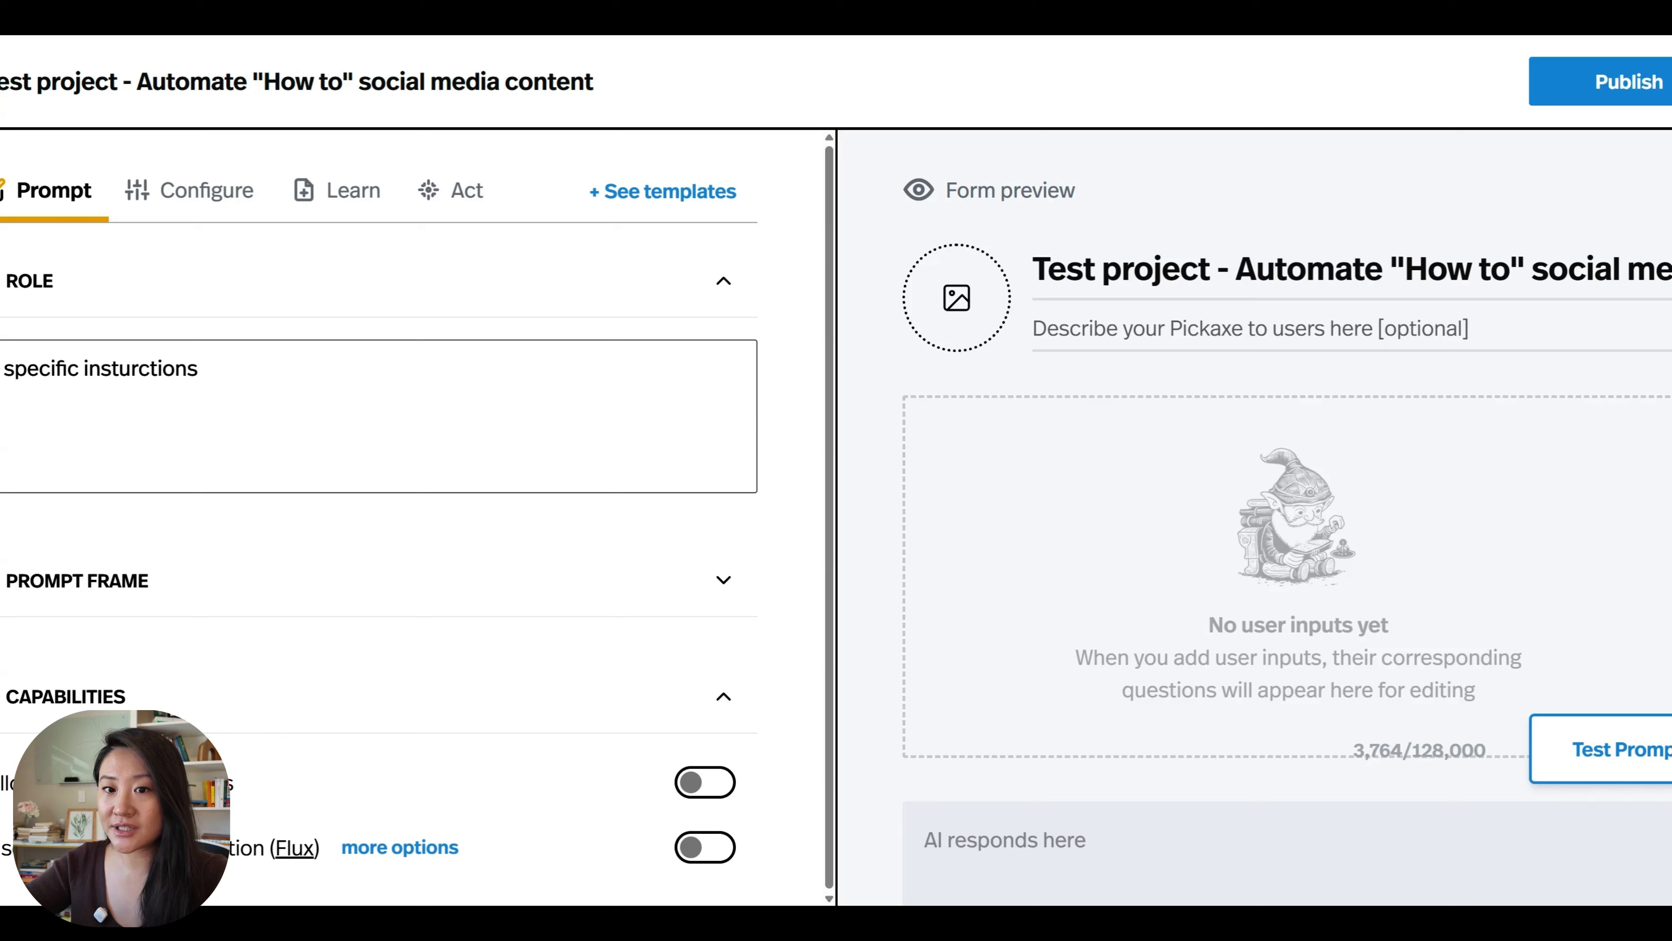
key(Return)
key(Return)
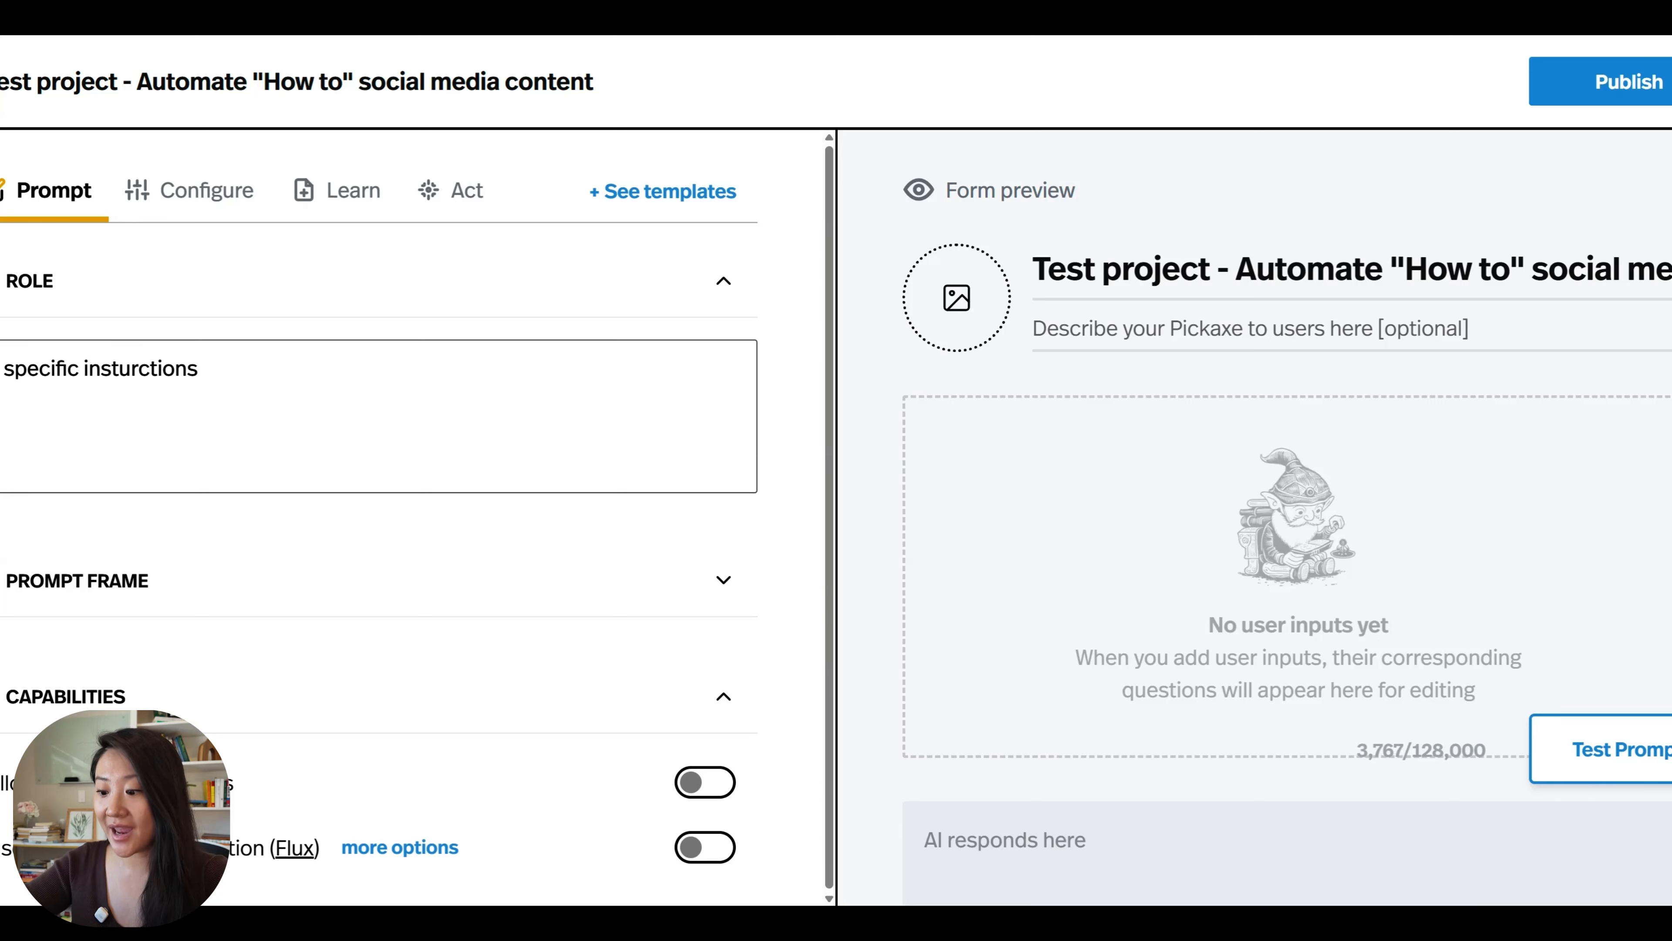
text(contentnne)
key(BackSpace)
key(BackSpace)
key(BackSpace)
text(reference guide)
key(Return)
drag(241, 440, 1, 434)
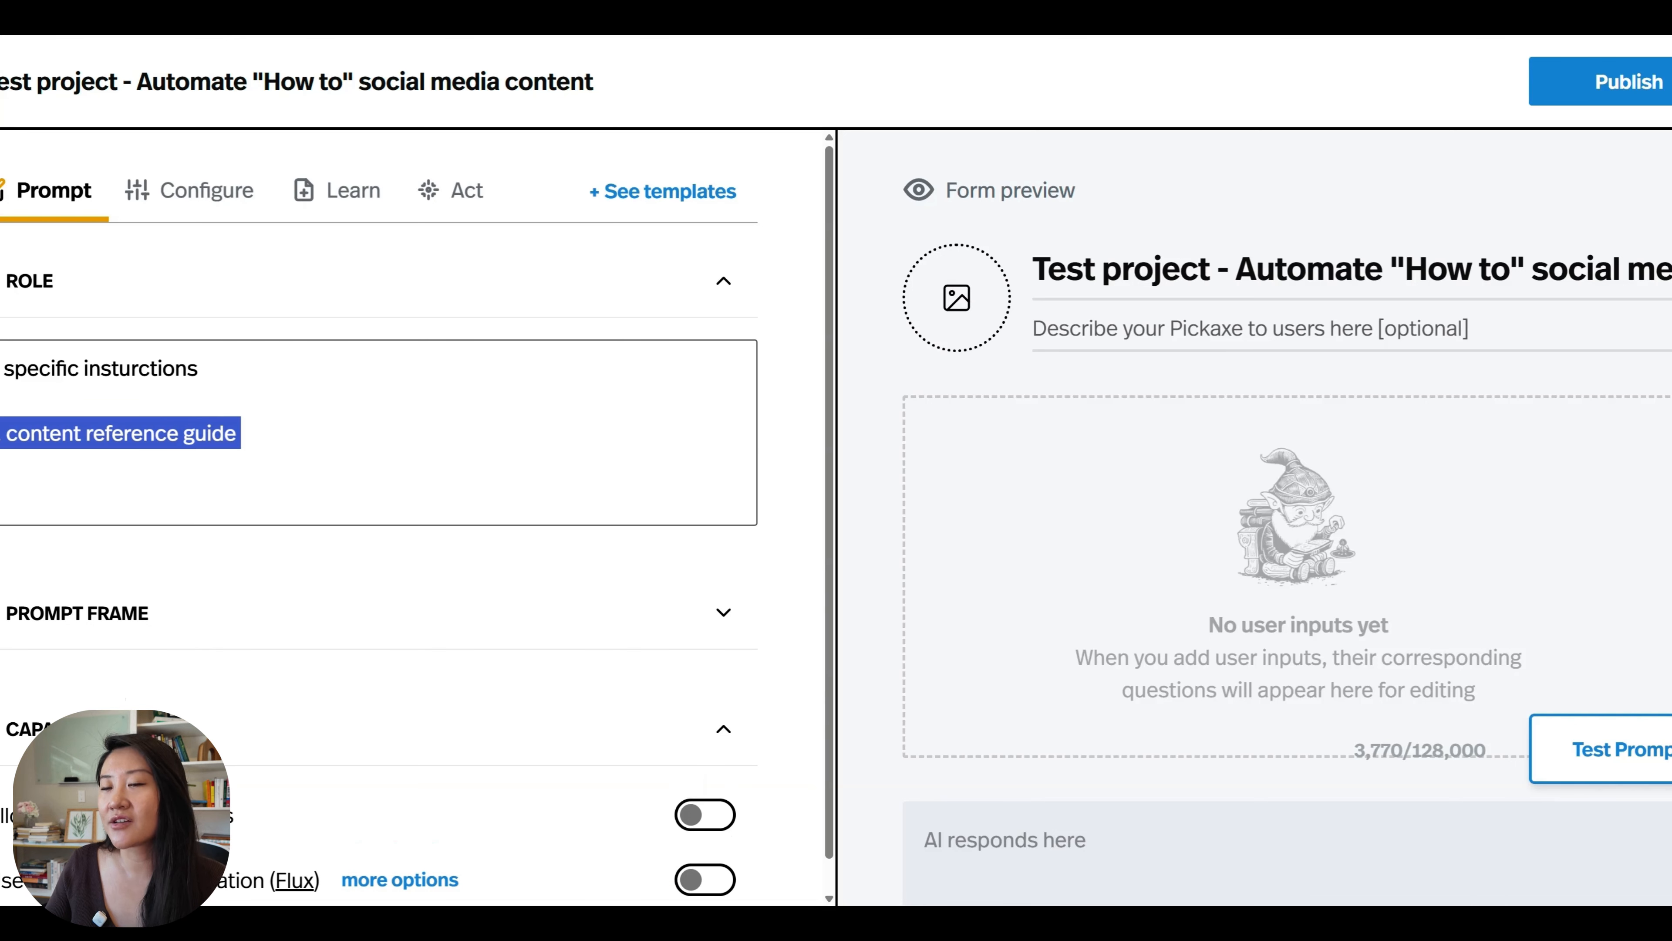
click(2, 433)
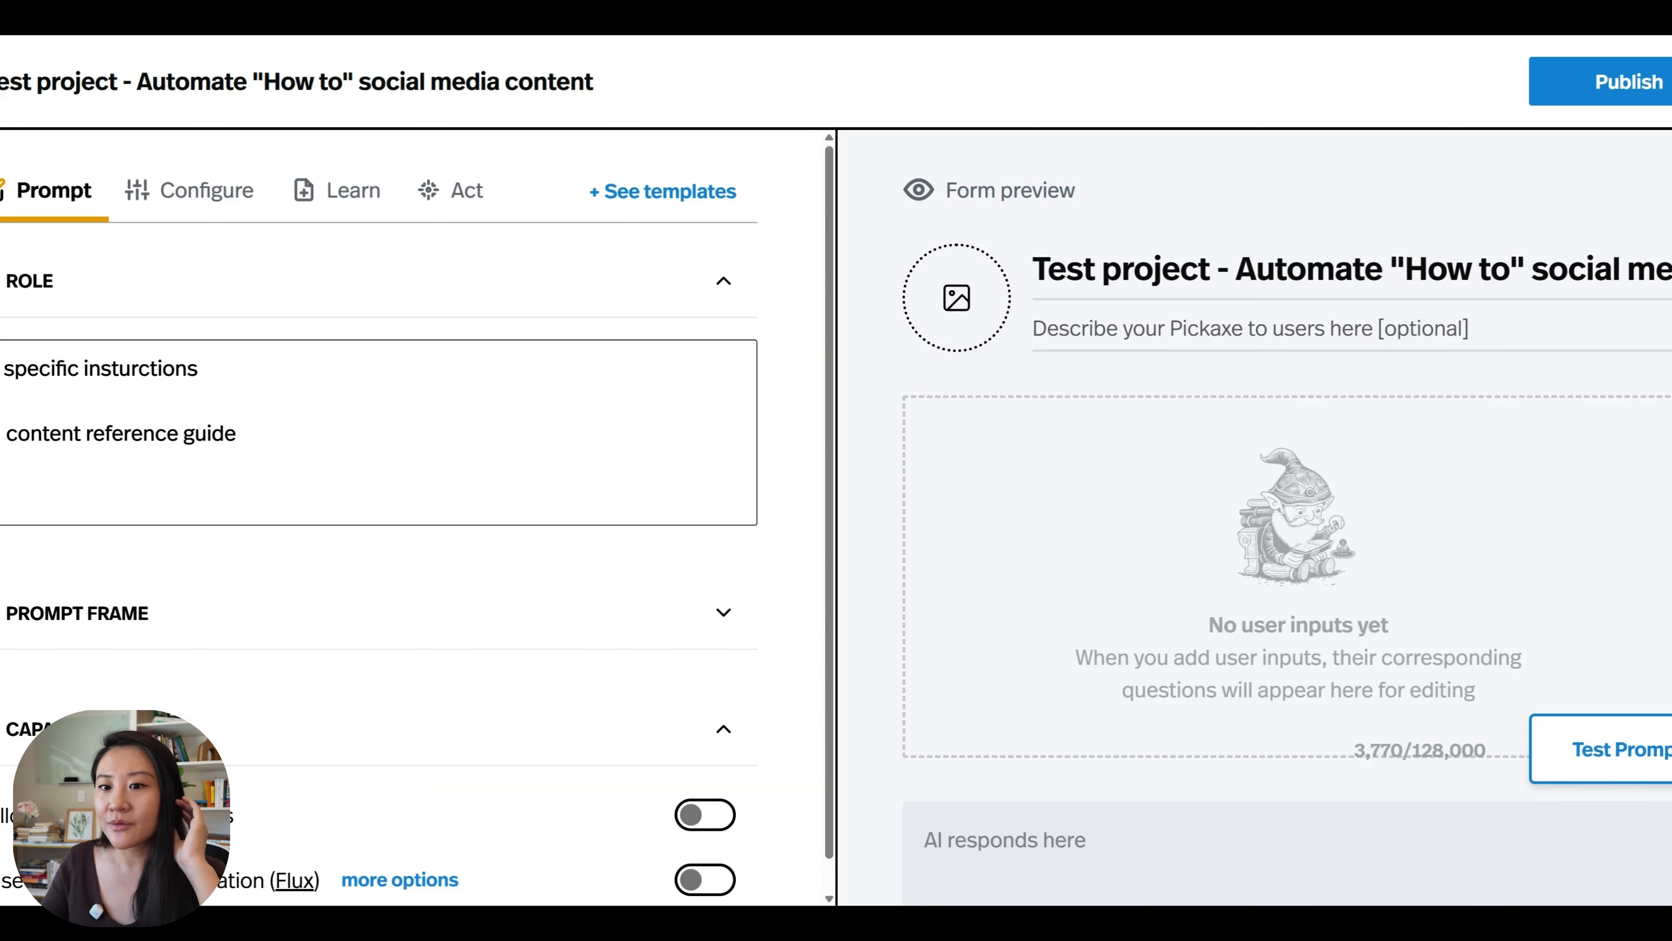
drag(241, 433, 1, 433)
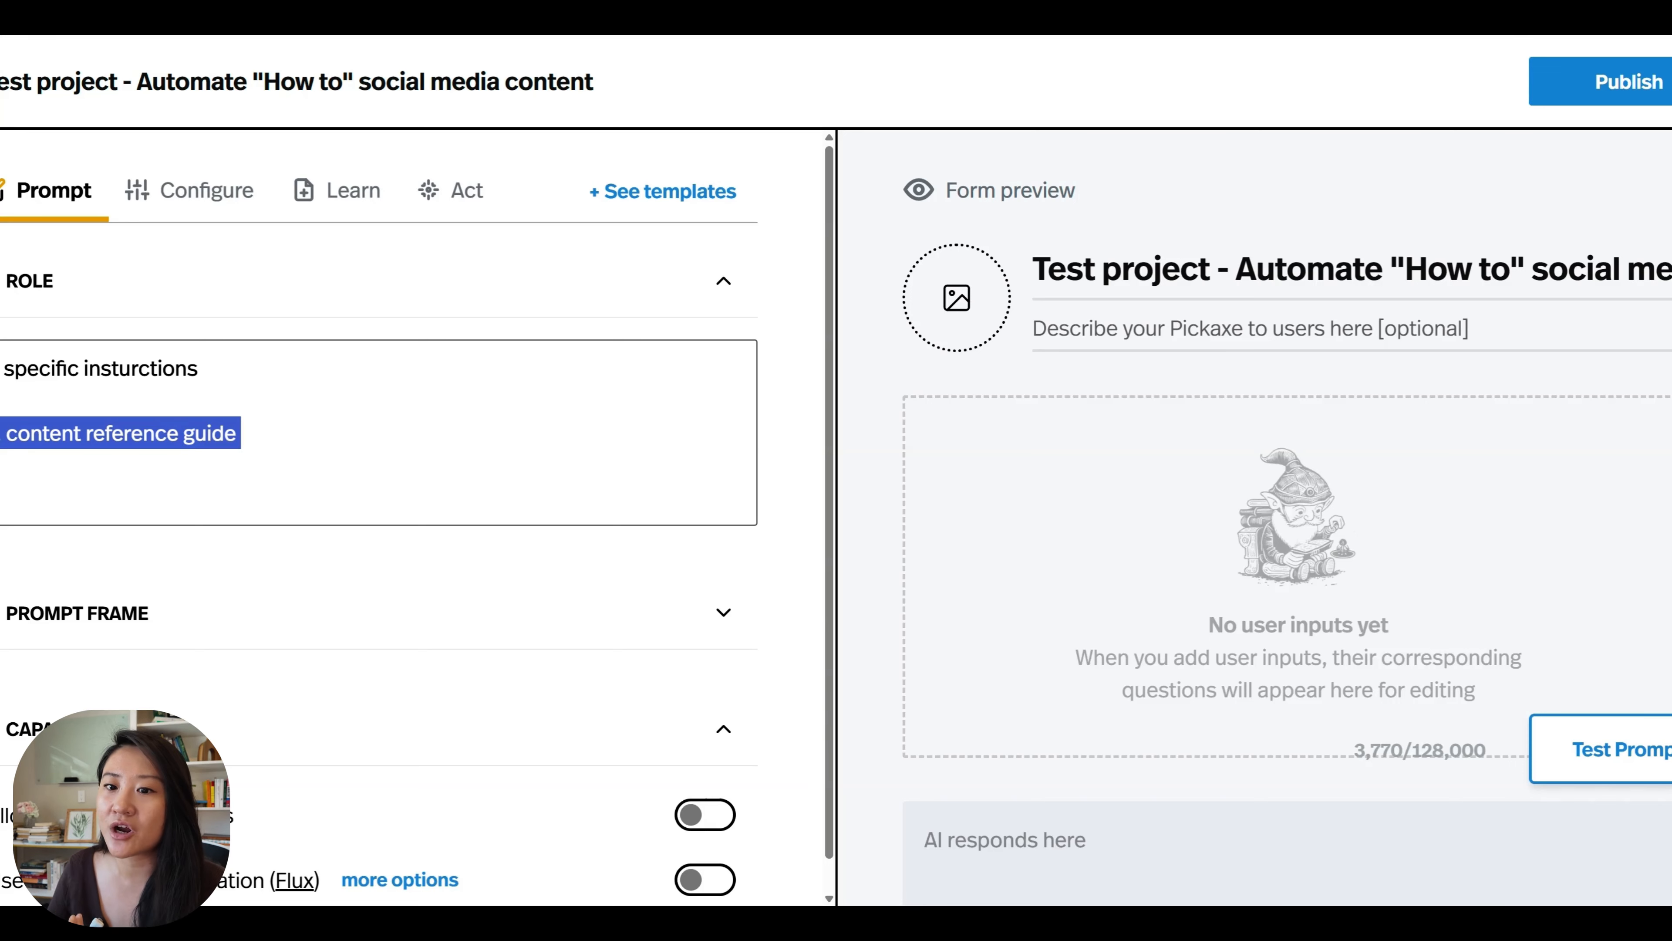
click(241, 433)
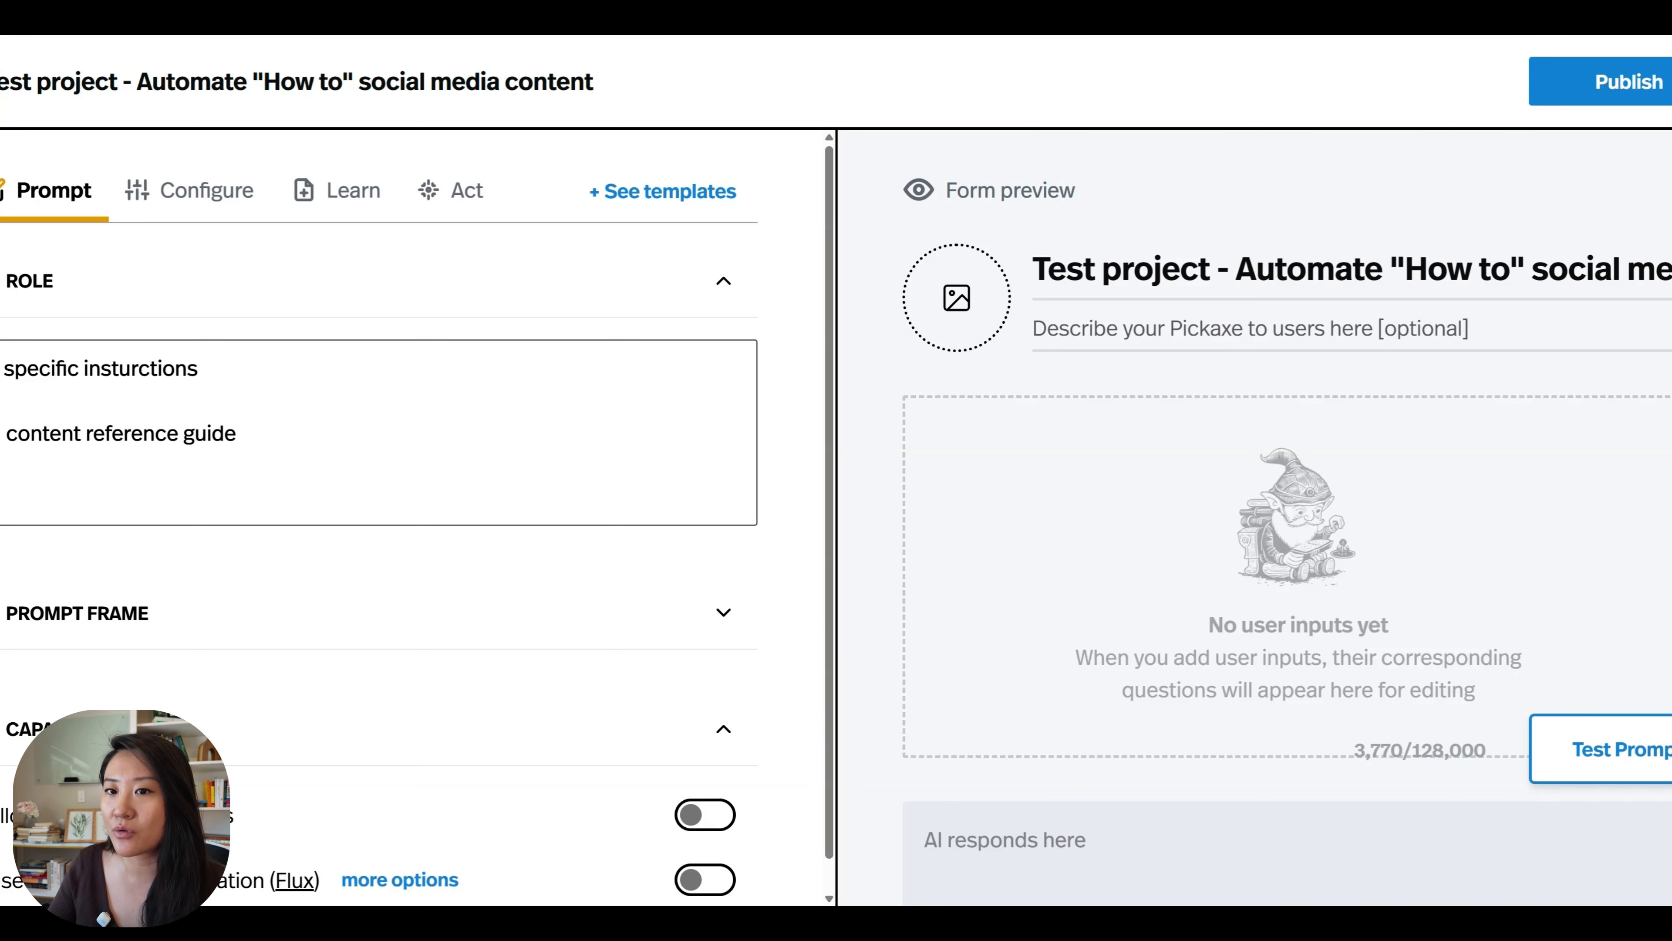
drag(241, 432, 1, 433)
click(241, 432)
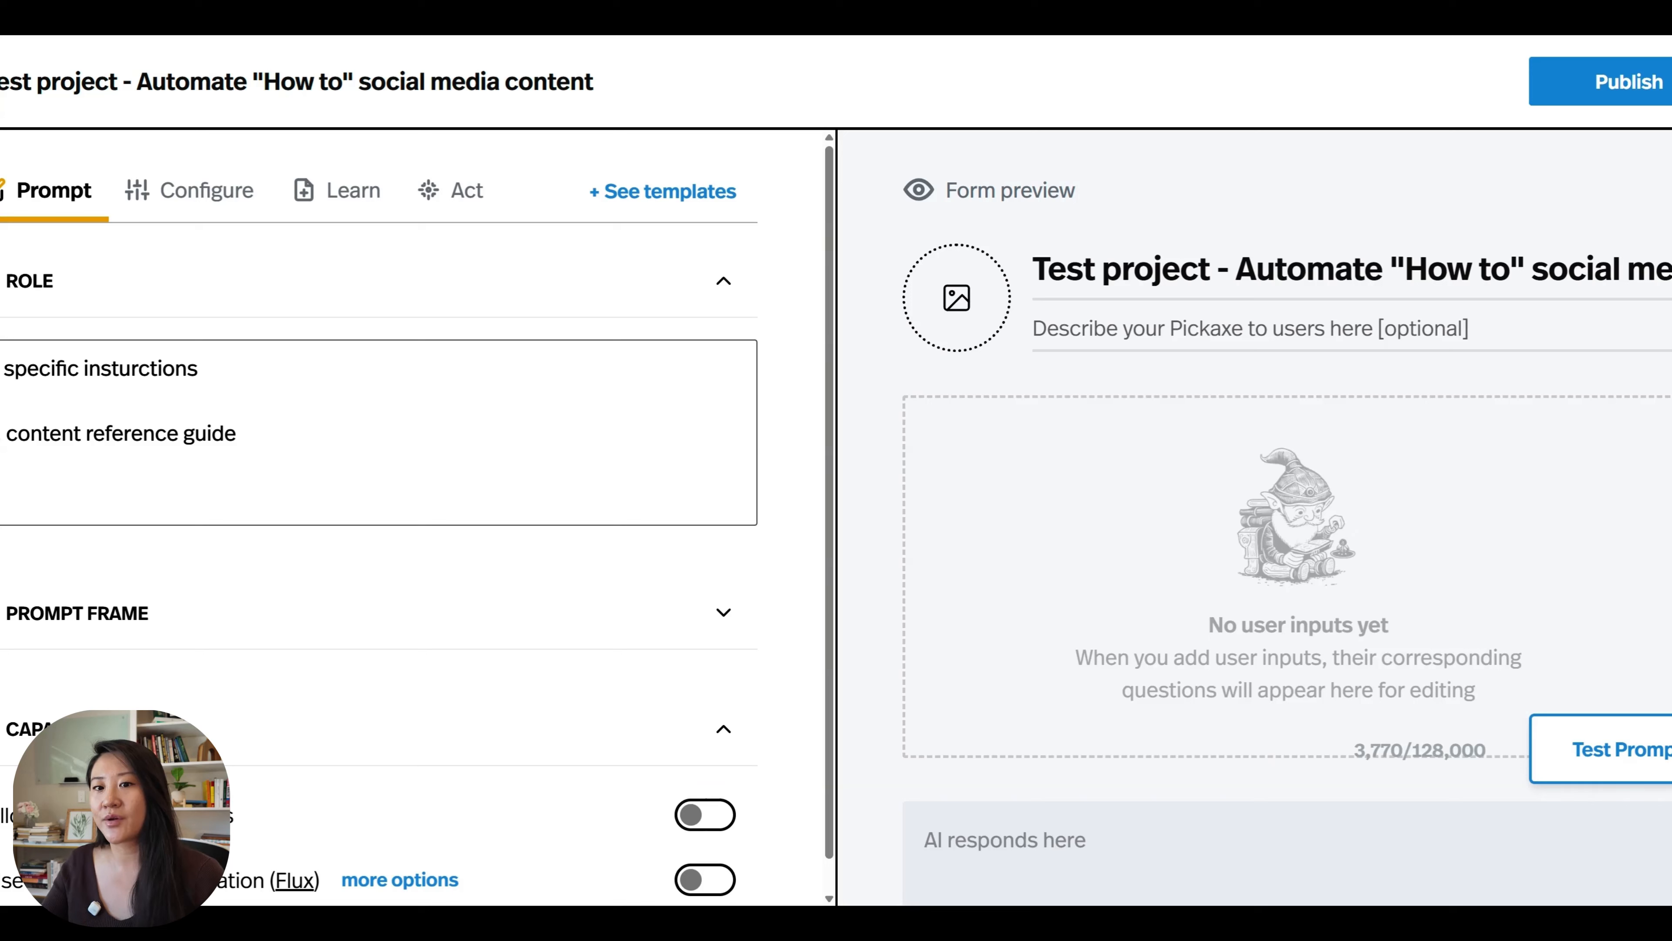
key(shift+Left)
key(shift+Home)
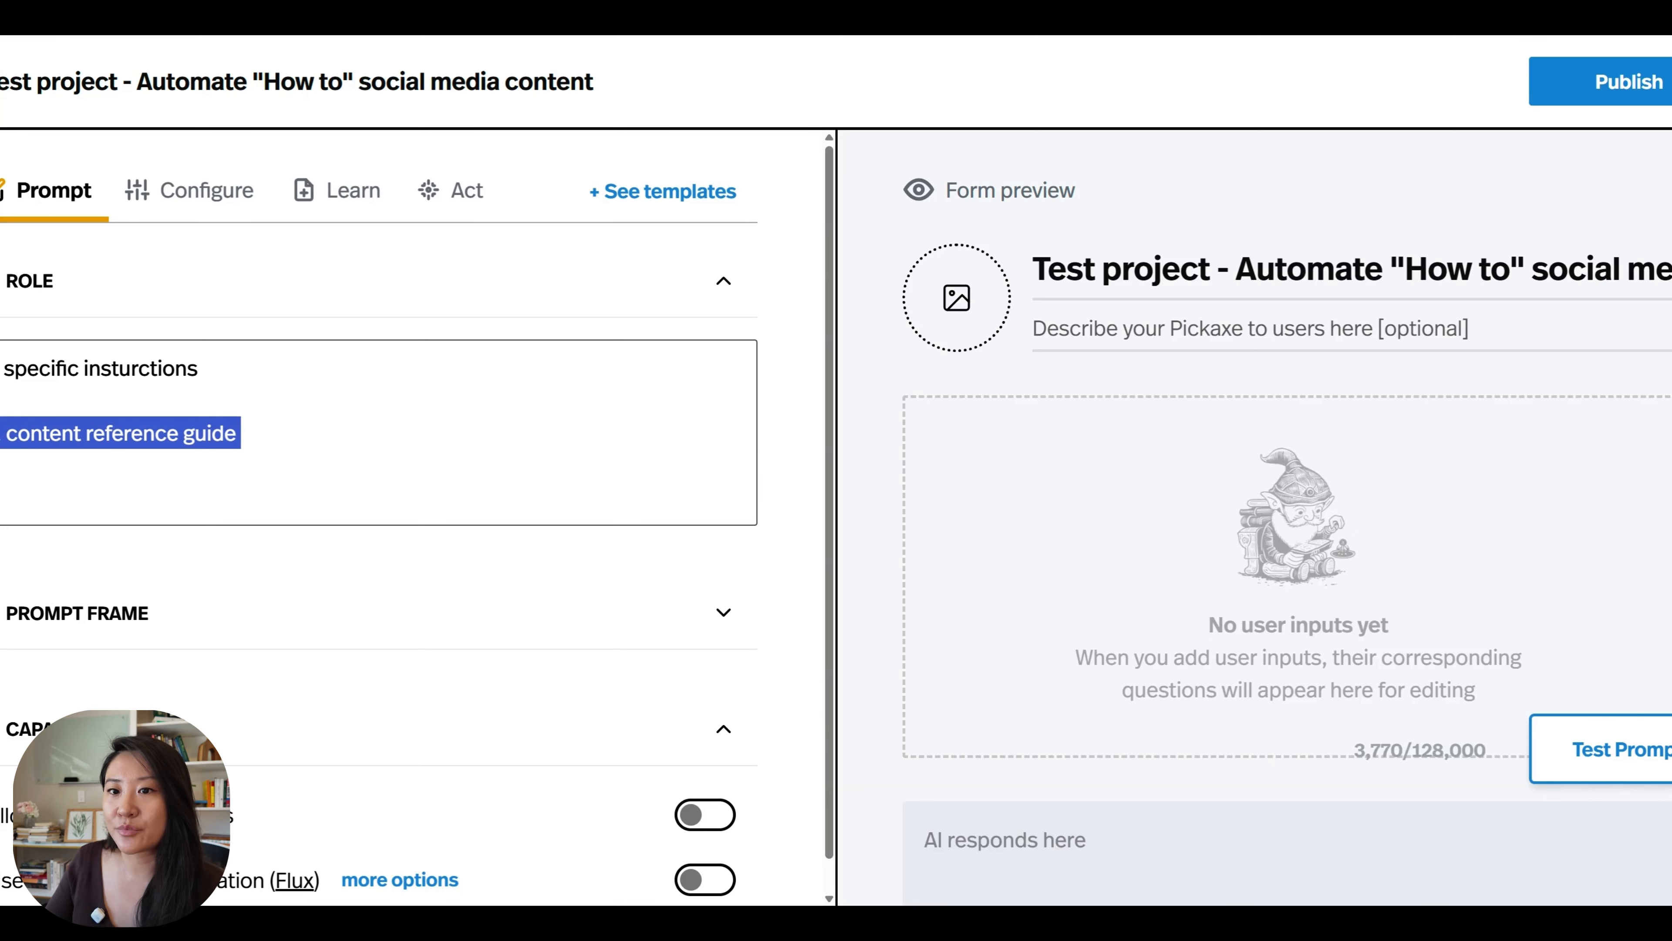
key(Left)
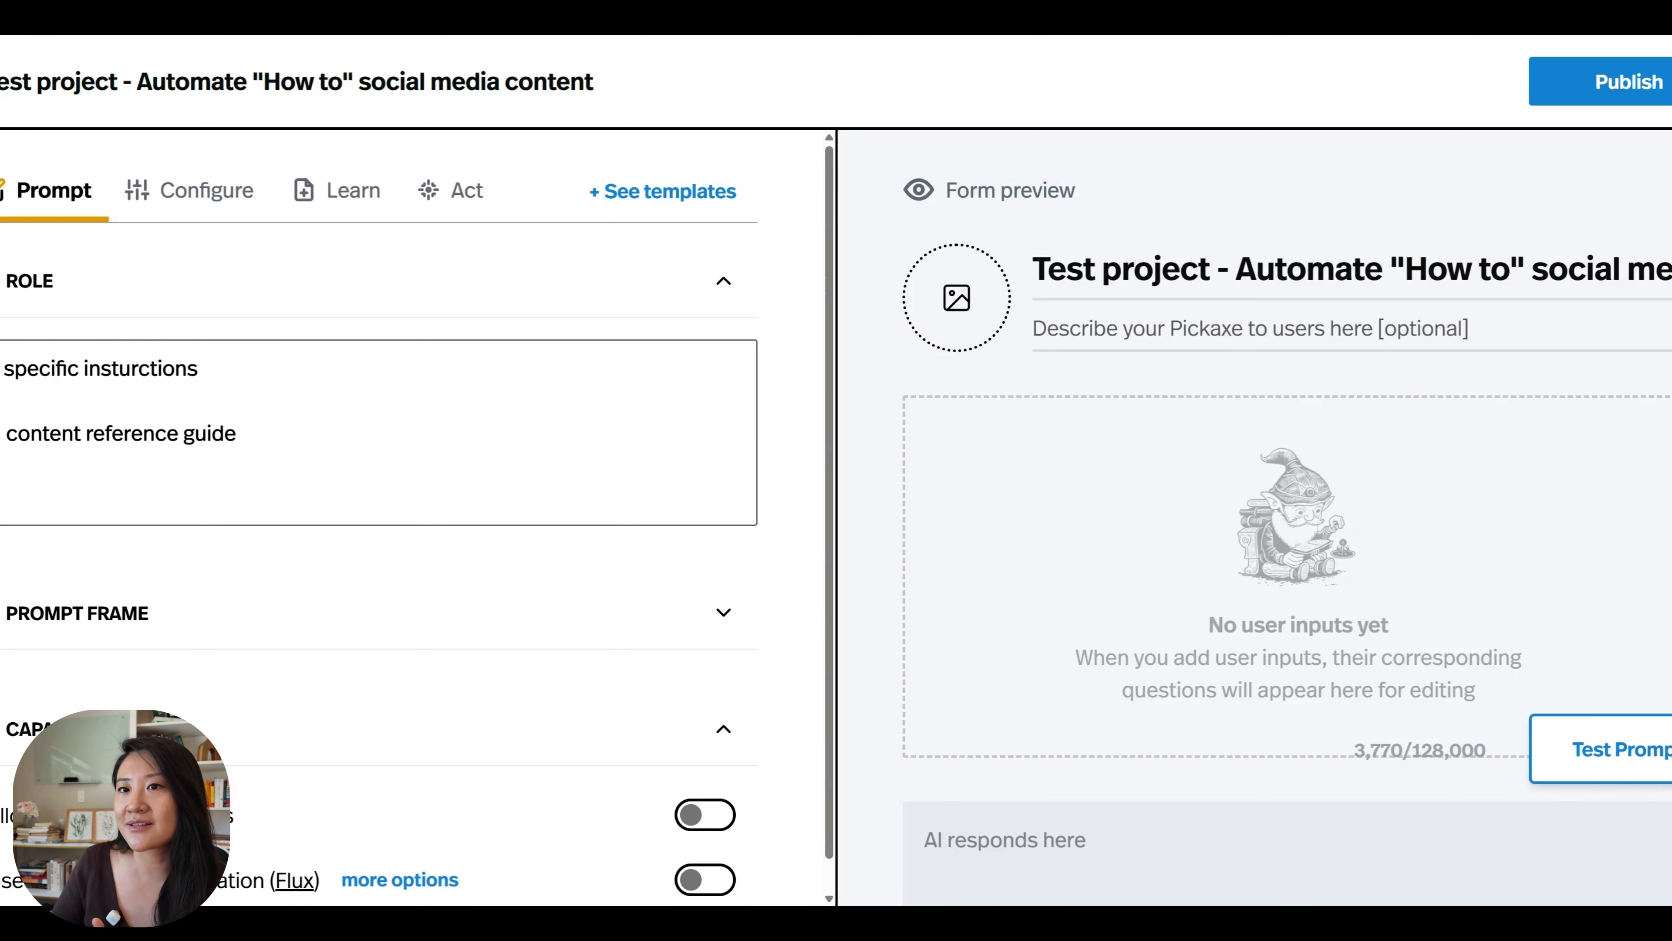
Switch to the Content Reference Document in Google Docs and review the listed steps for finding and compiling top influencers' best-performing posts.
click(482, 41)
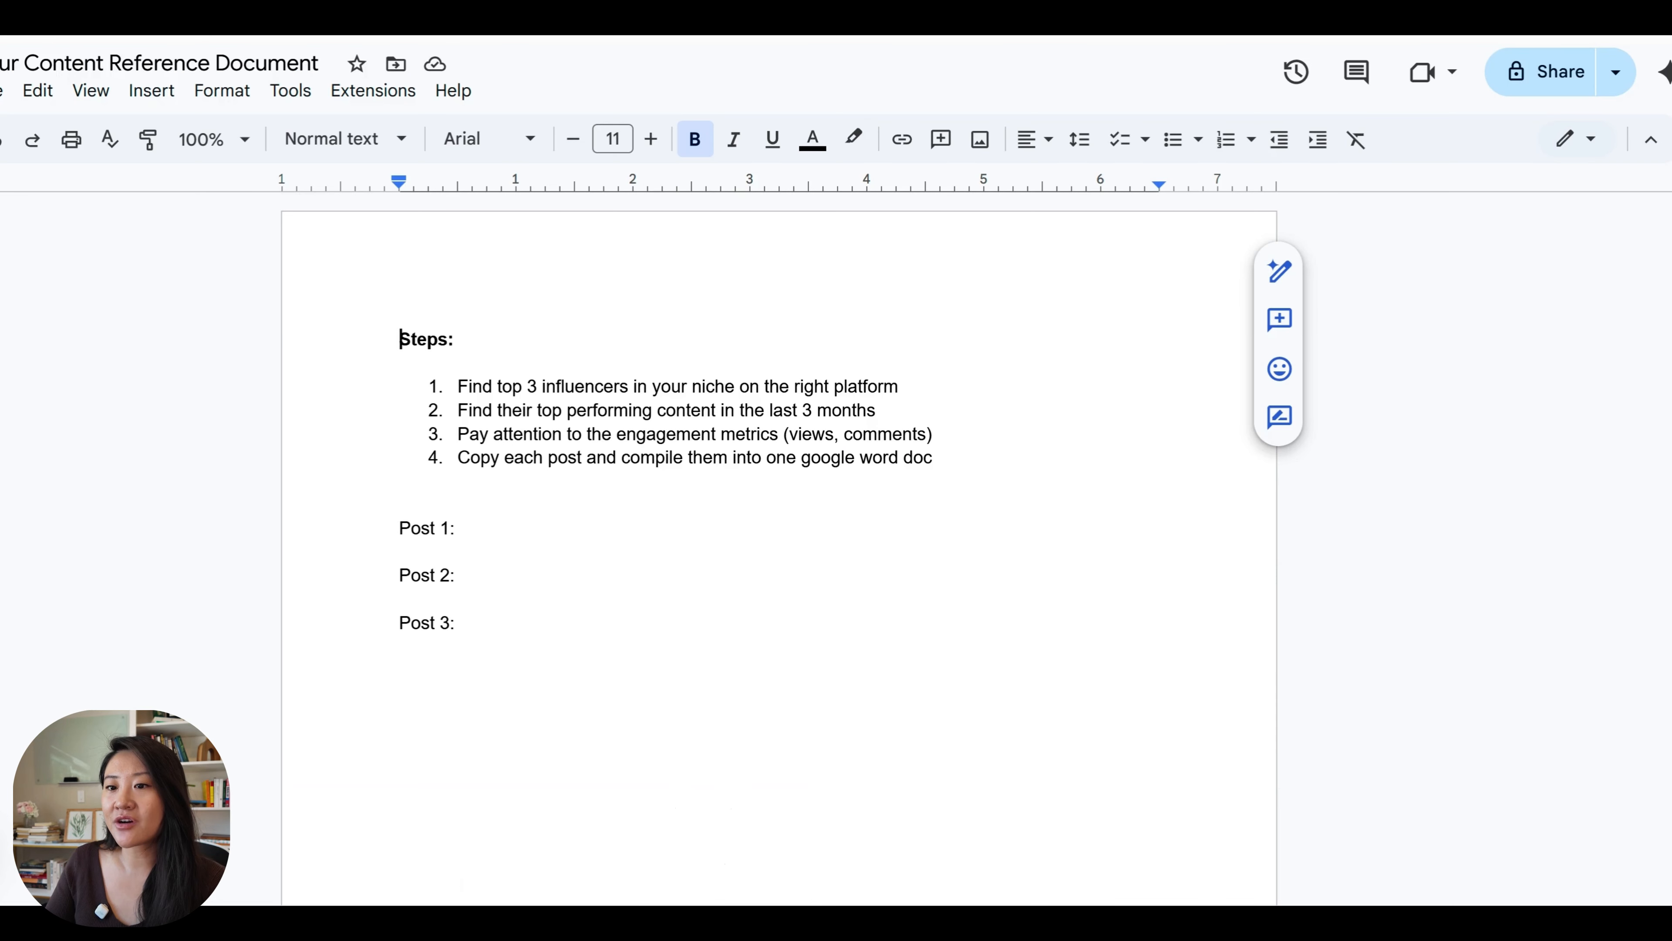
click(459, 434)
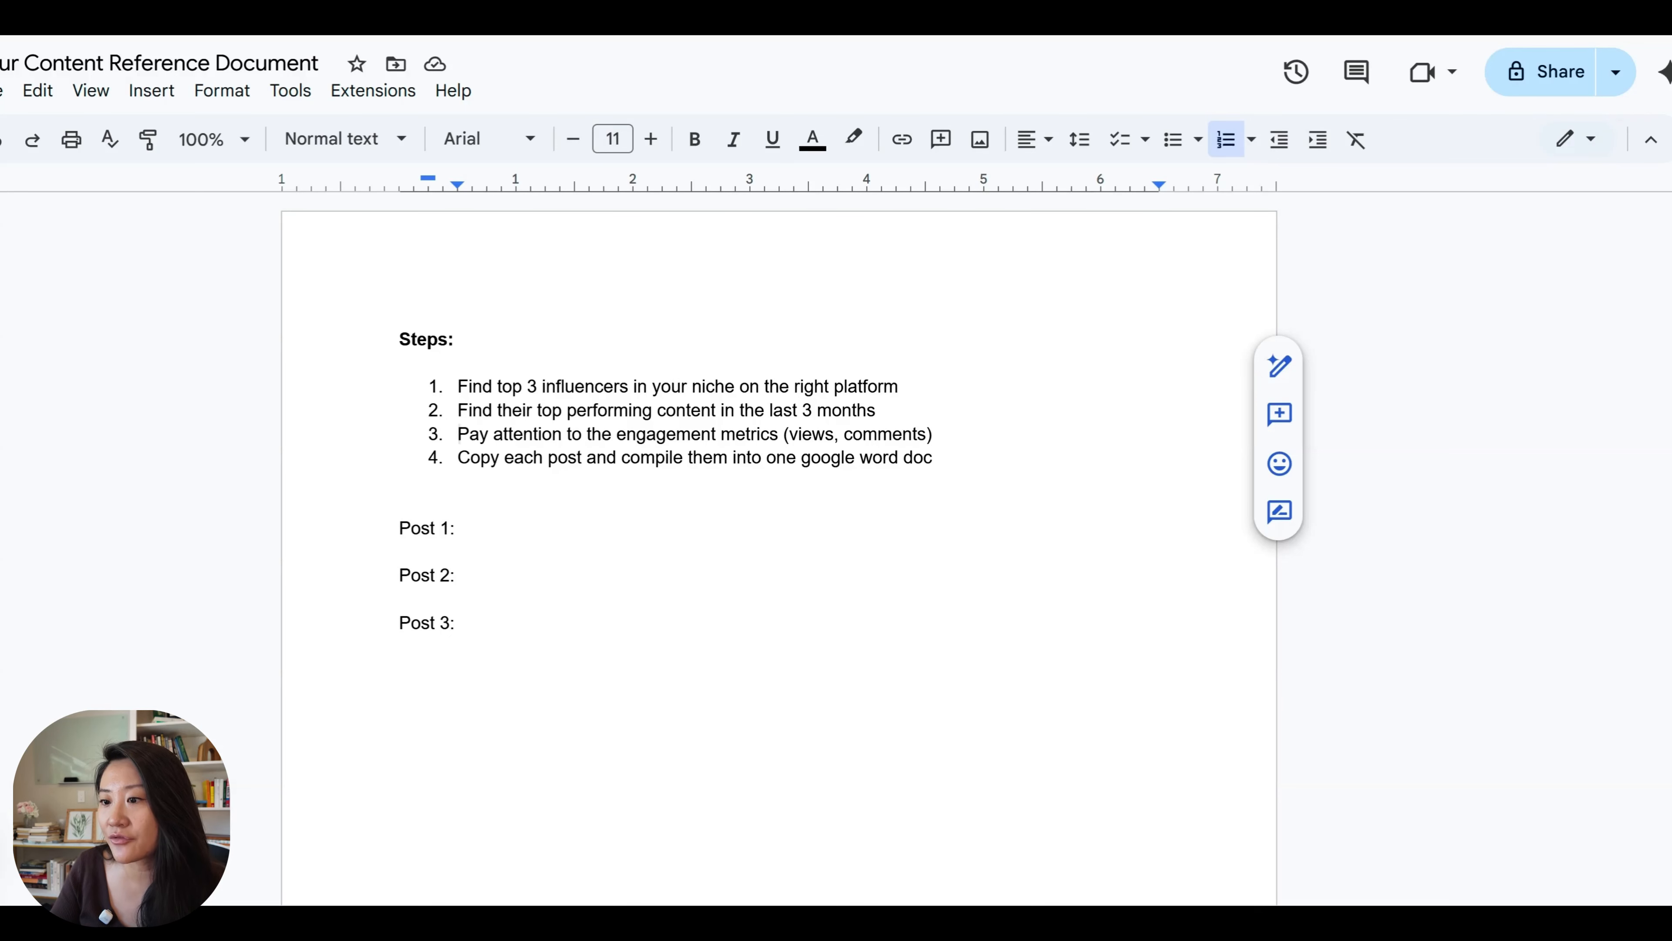
click(527, 387)
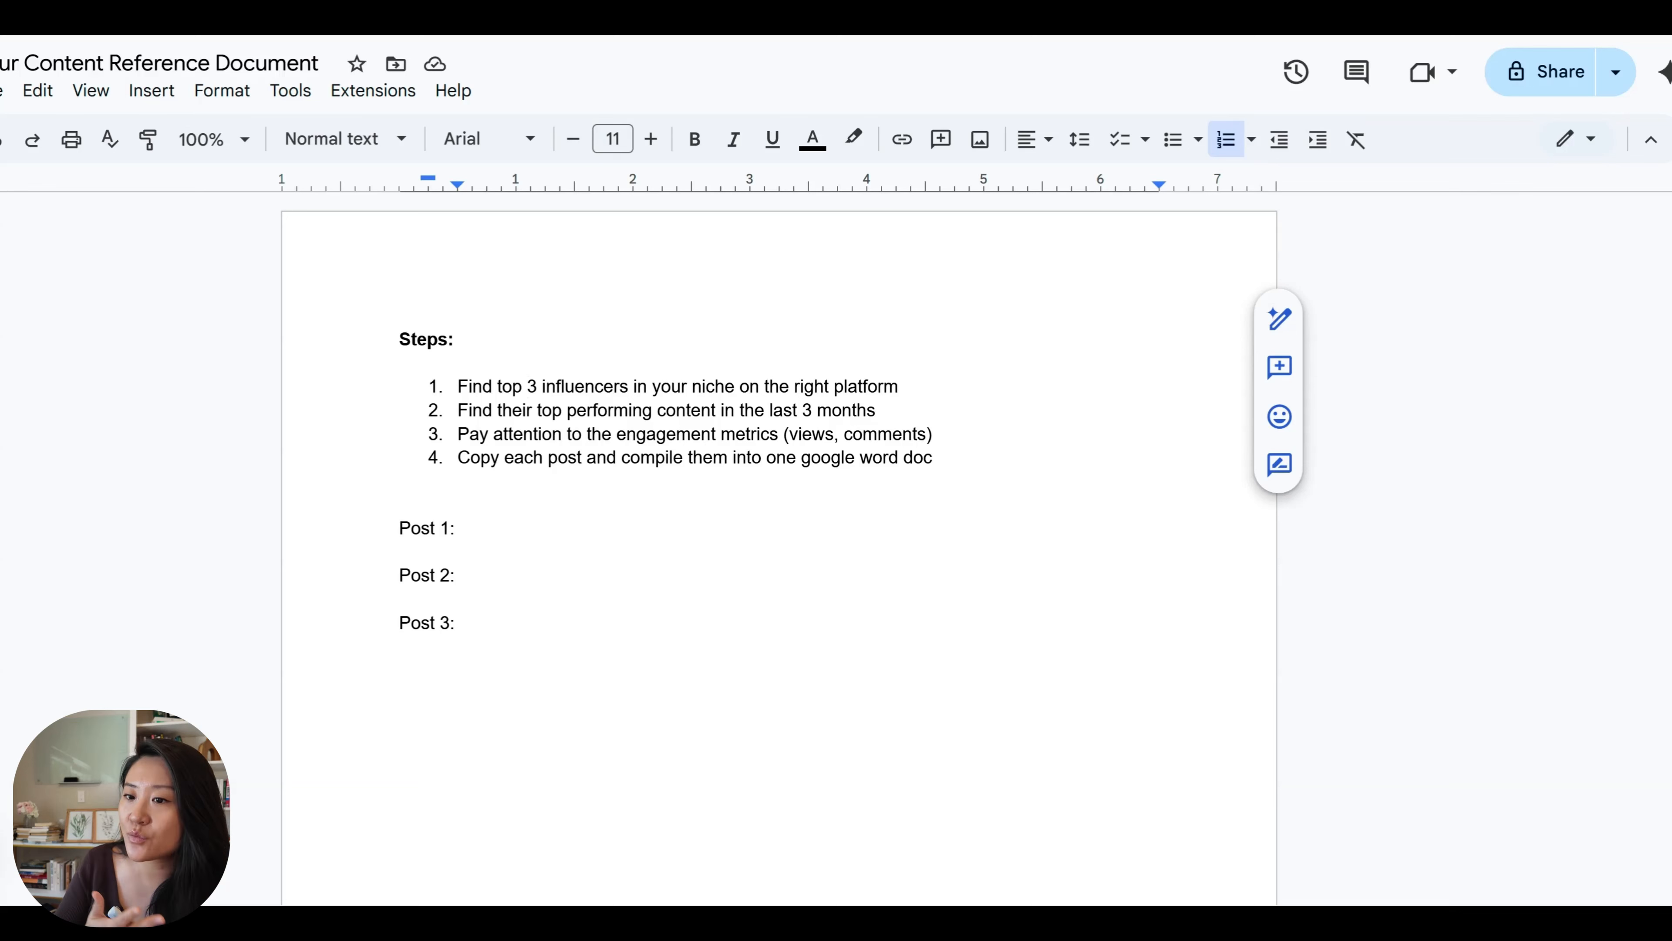
drag(634, 387, 735, 387)
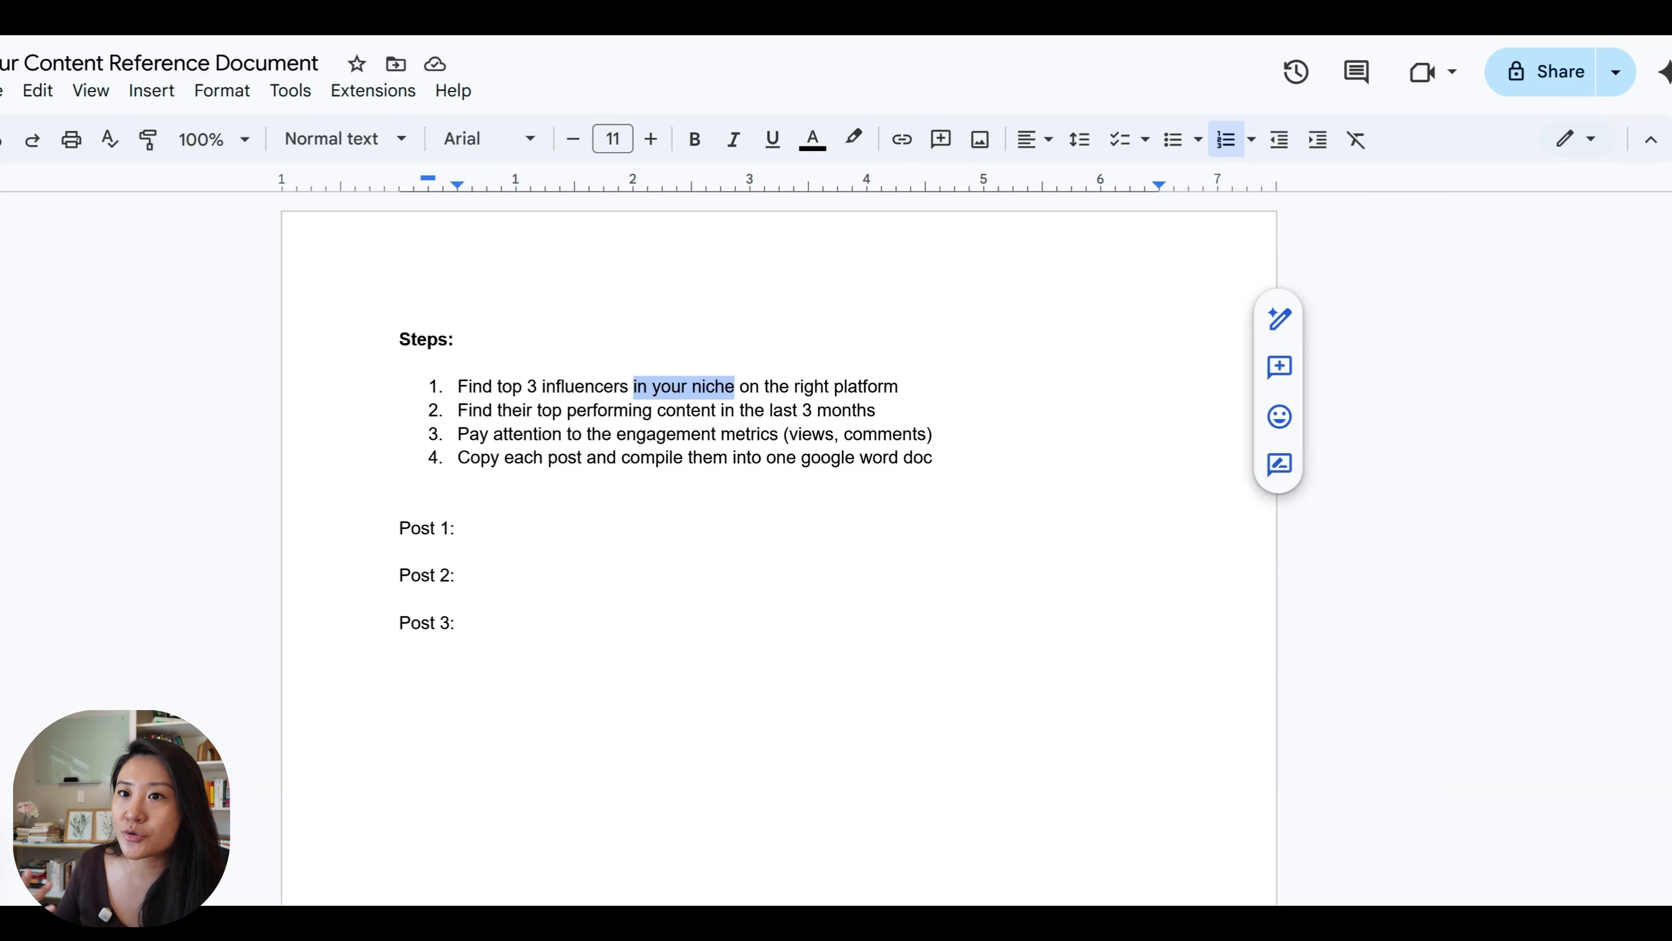
click(741, 387)
drag(741, 387, 913, 388)
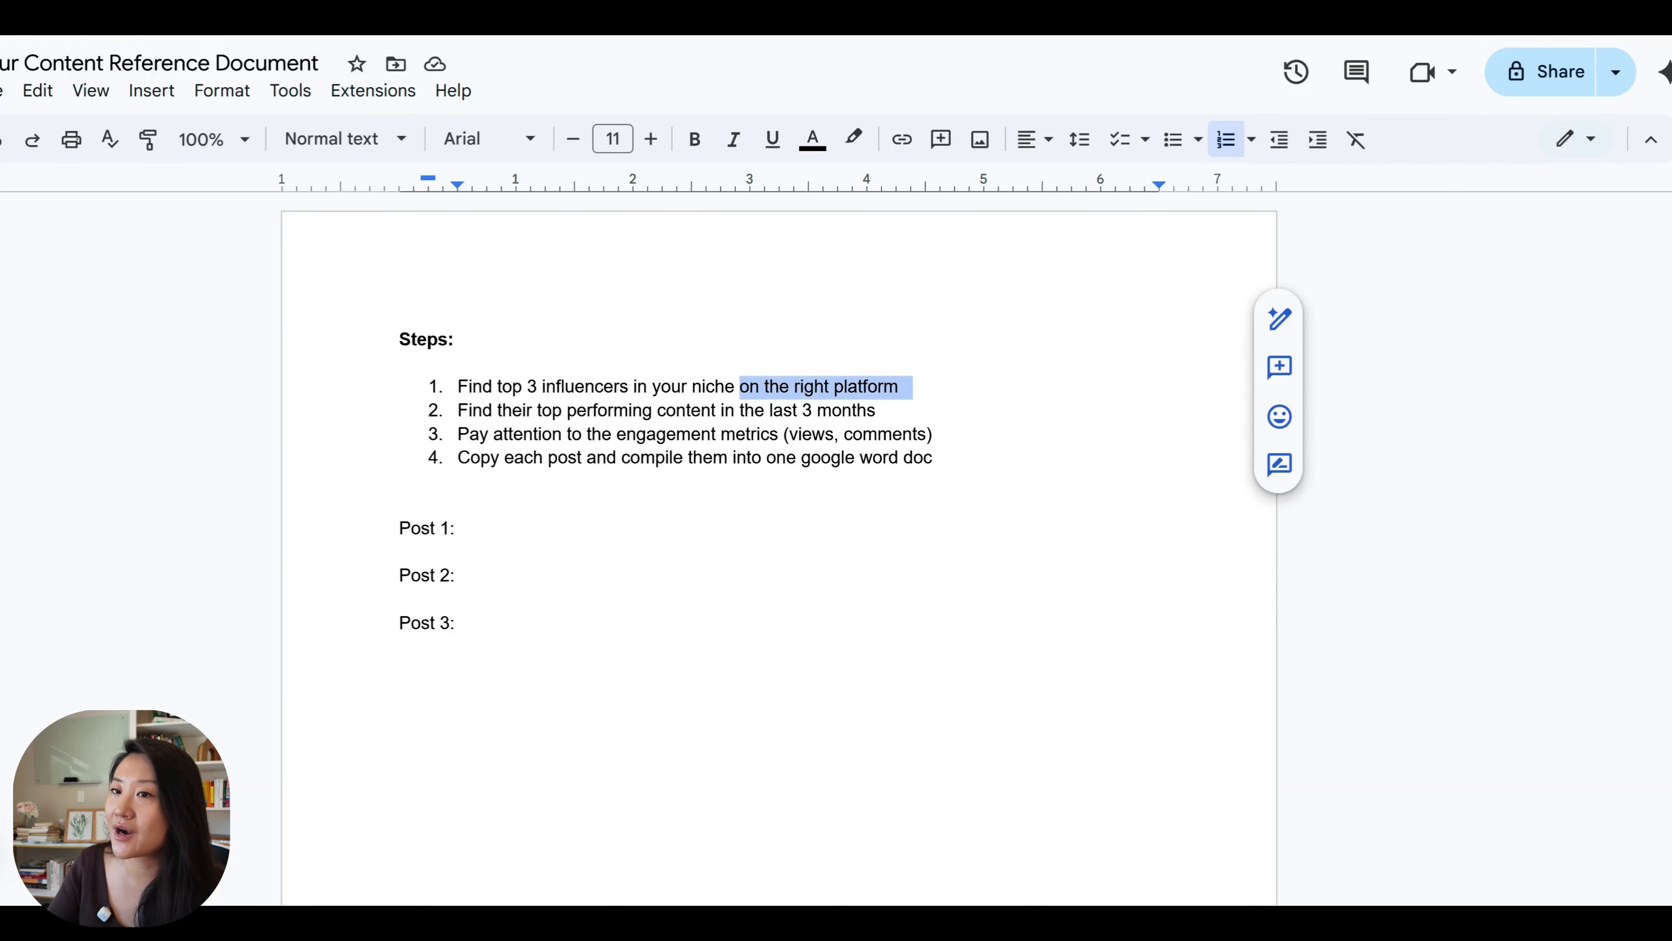
click(907, 387)
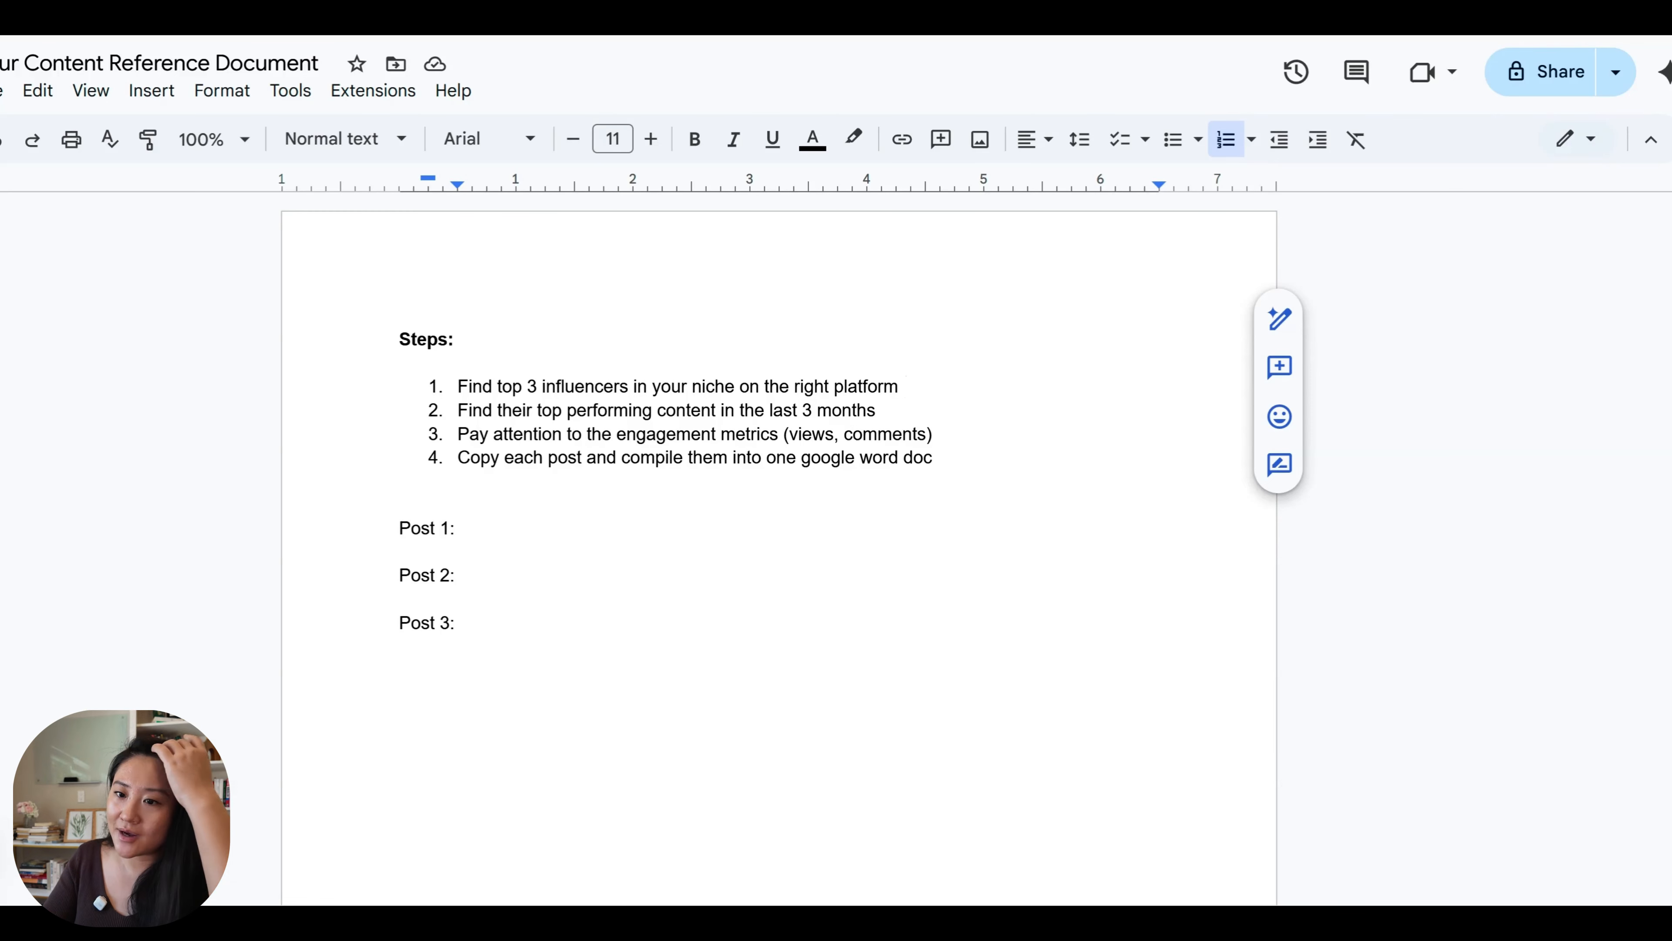
click(459, 410)
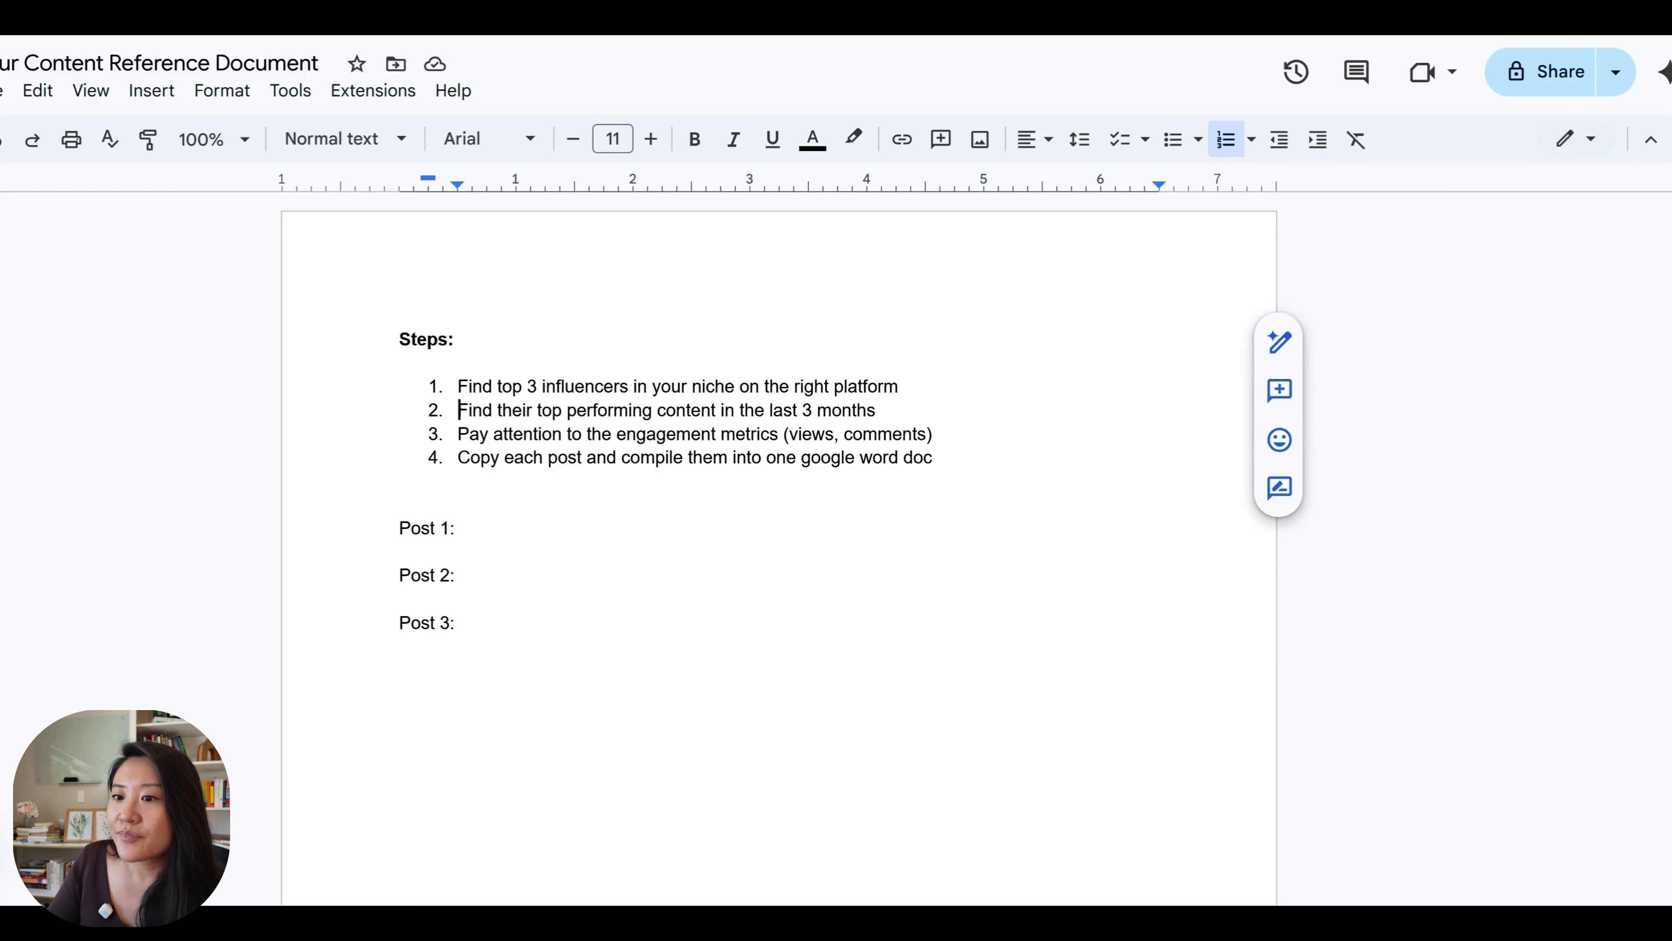
click(574, 434)
click(593, 434)
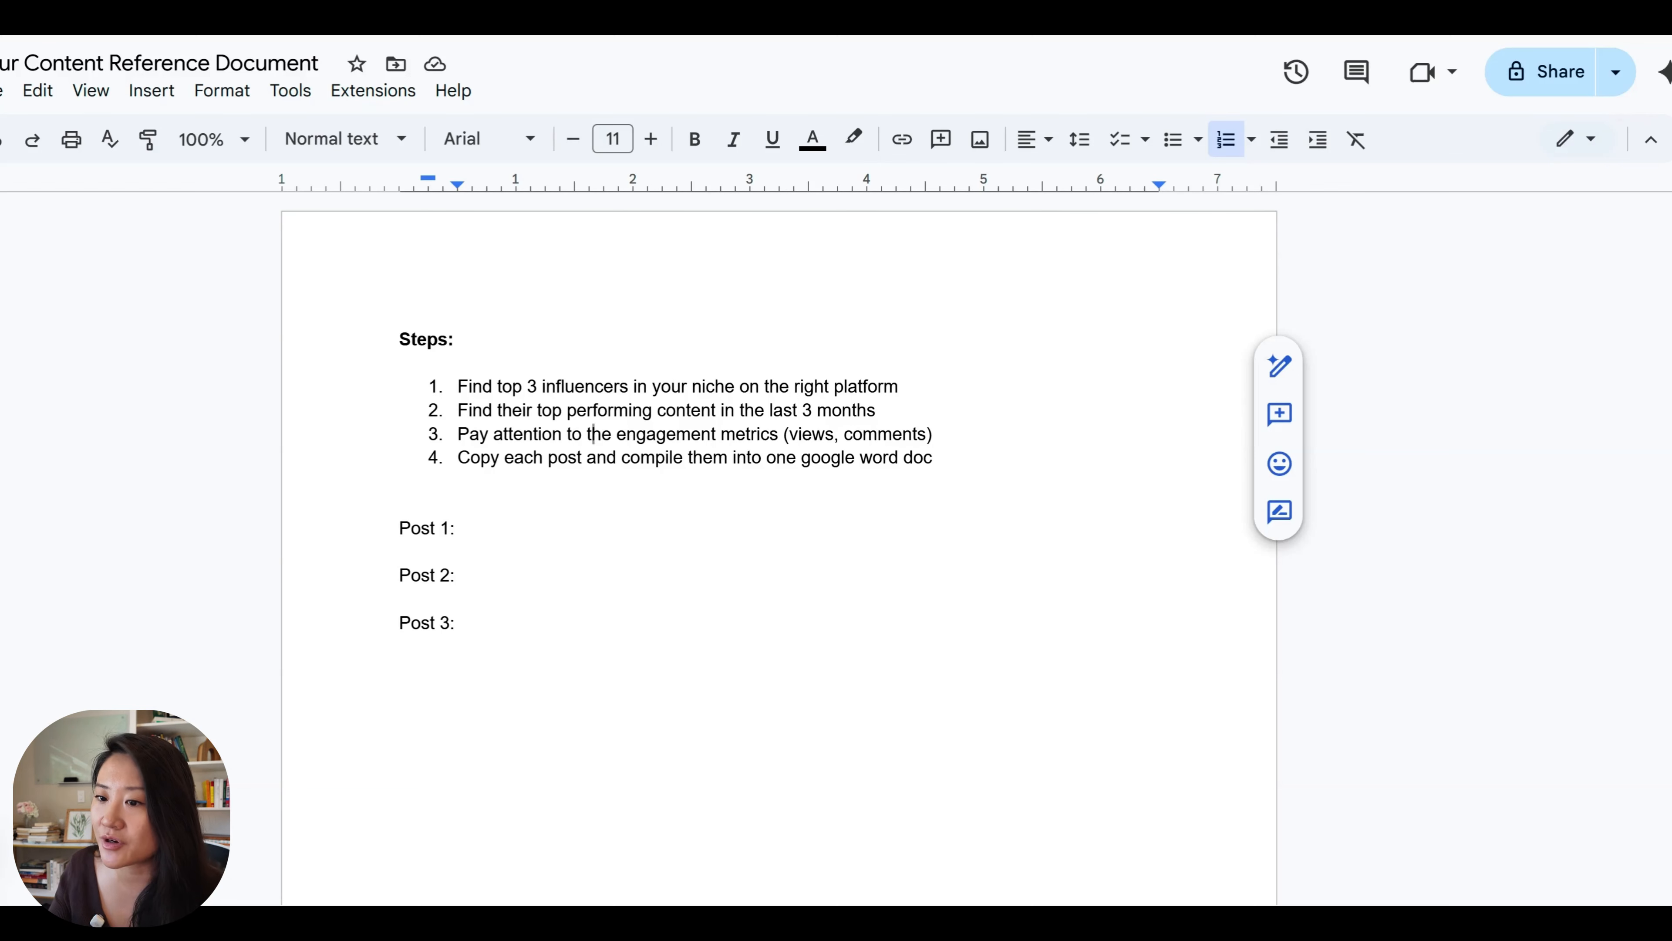
click(583, 435)
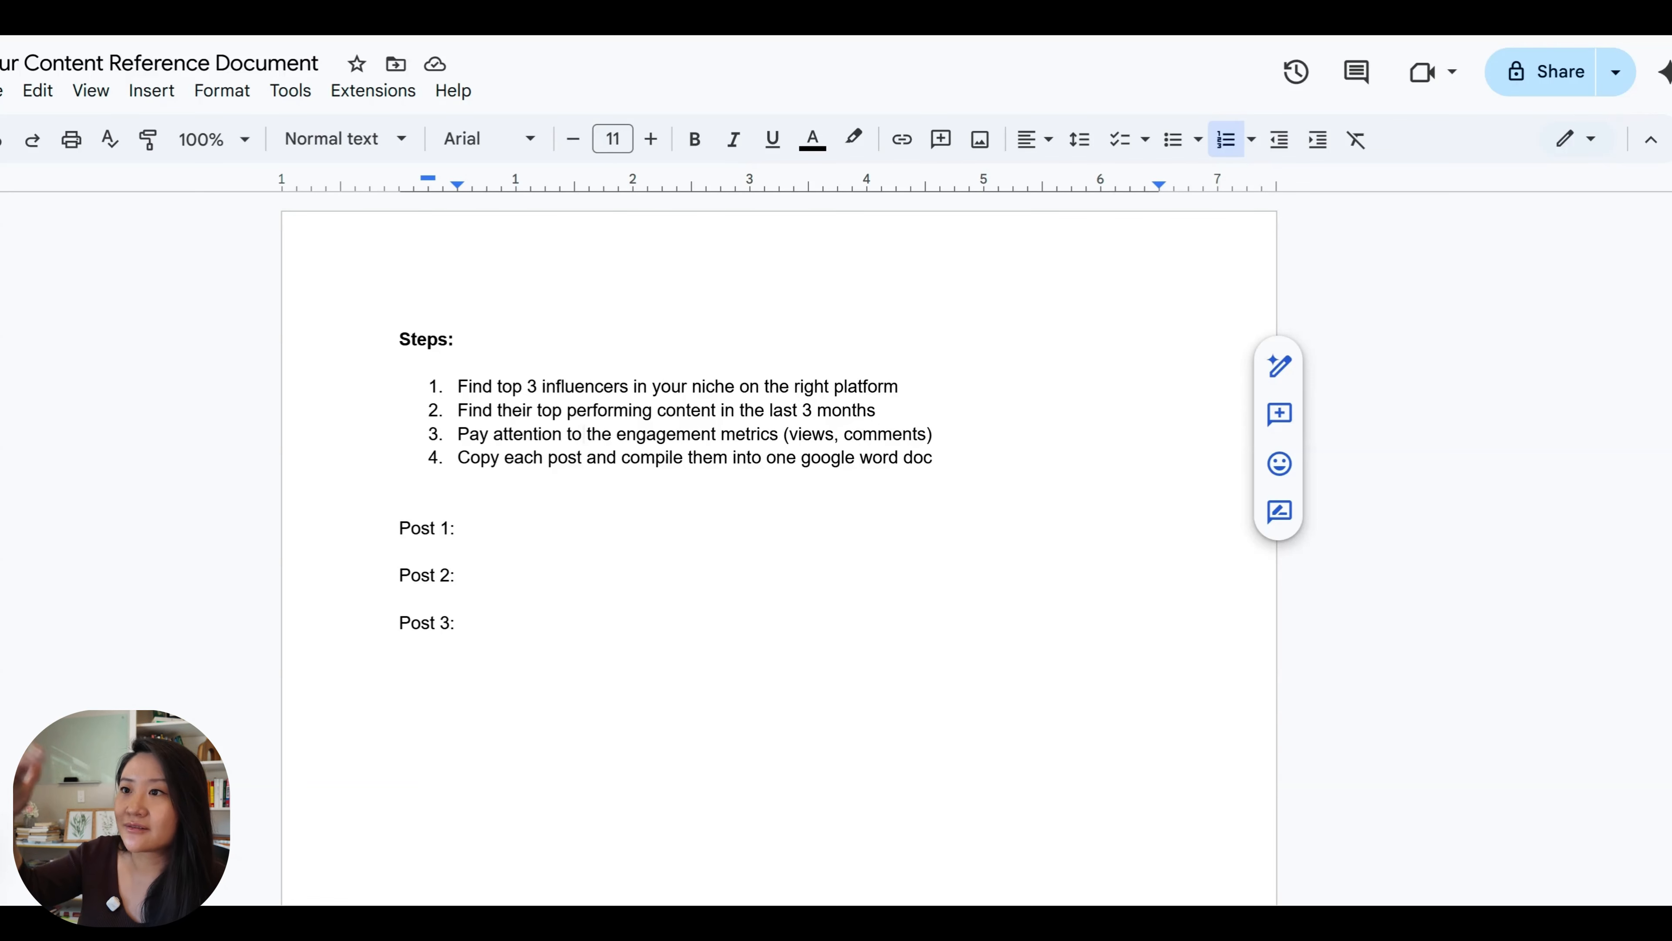
Add blank lines beneath the Post 1, Post 2 and Post 3 headings to make room for copied posts.
click(458, 528)
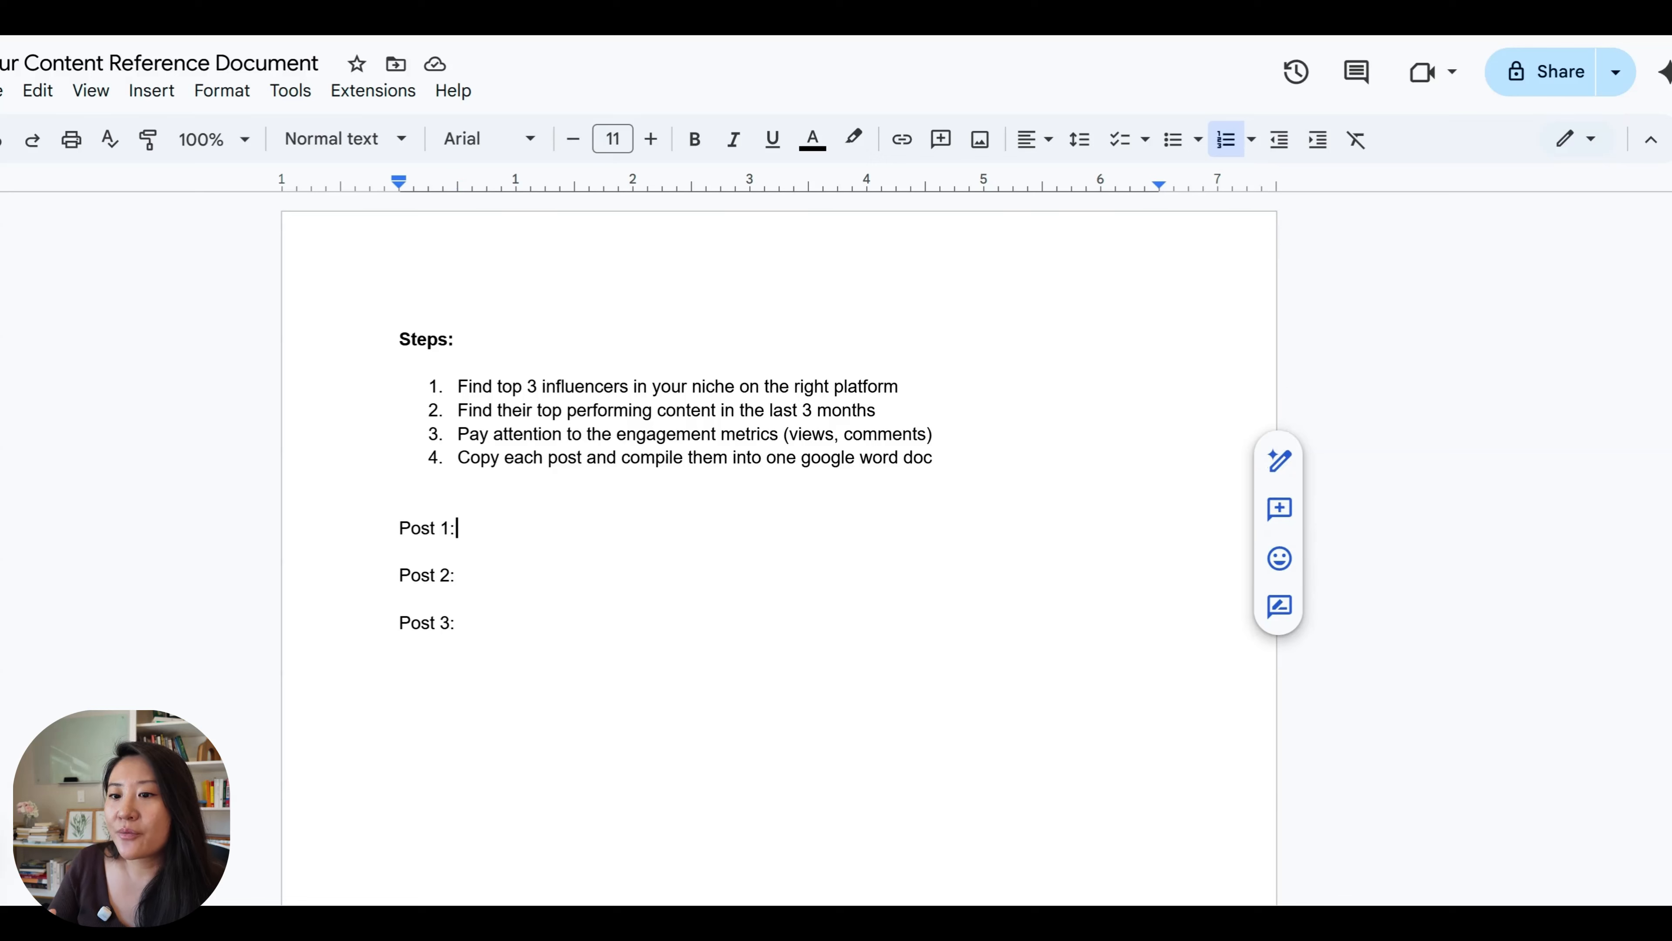
key(Return)
key(Return)
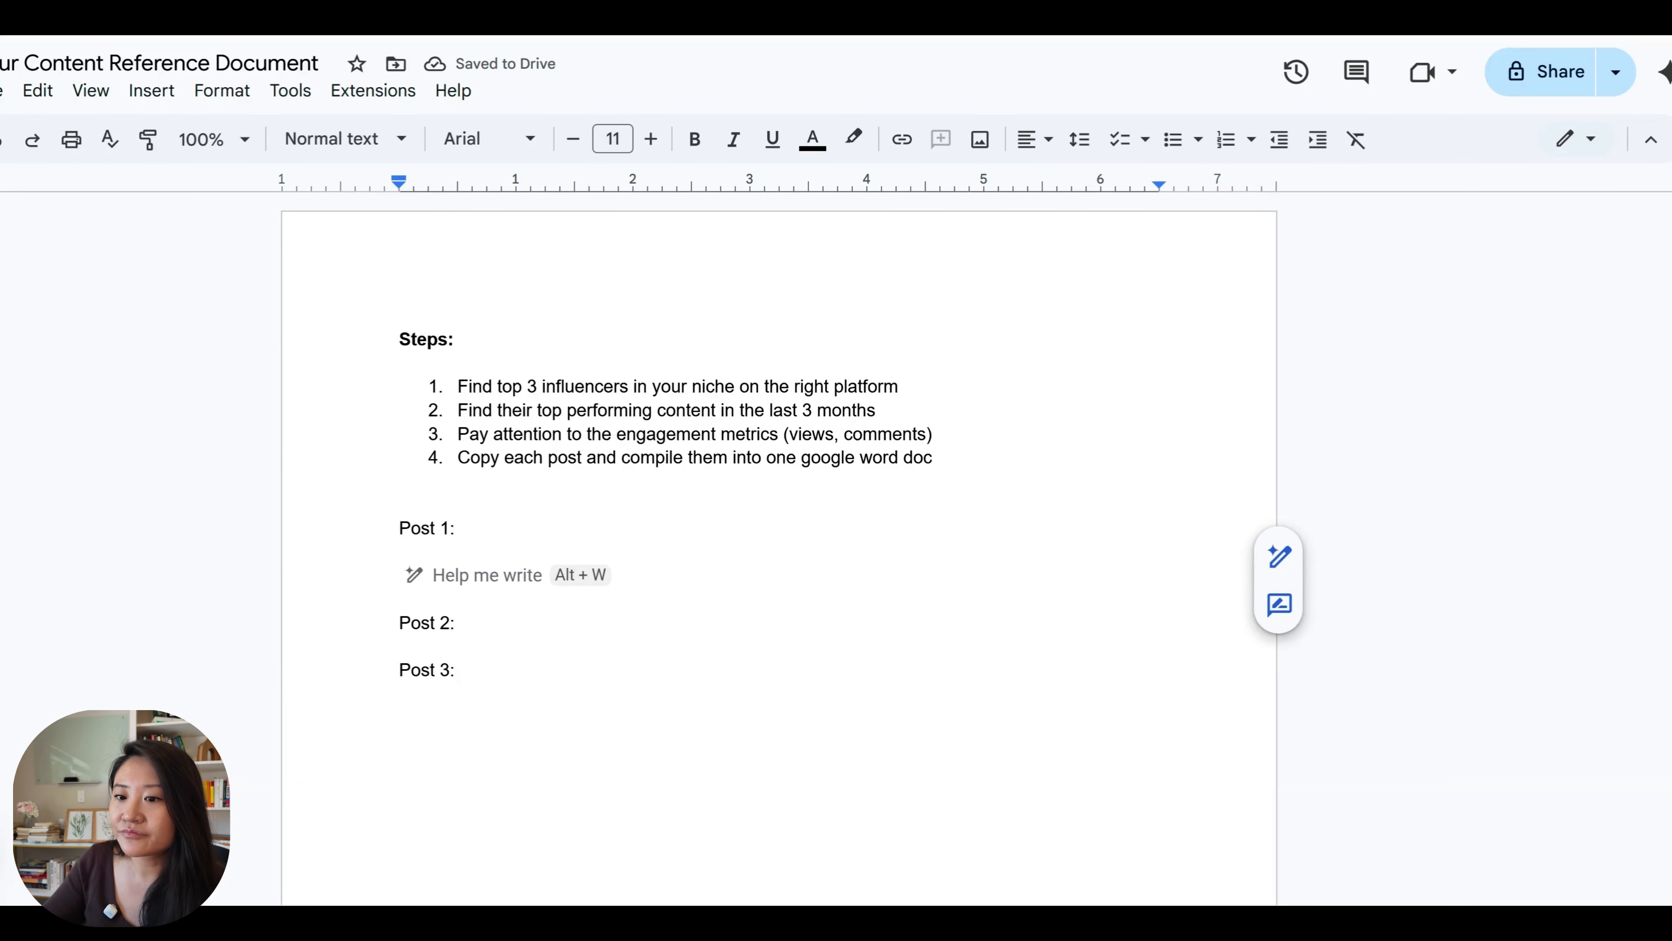
key(shift+Up)
click(456, 624)
key(Return)
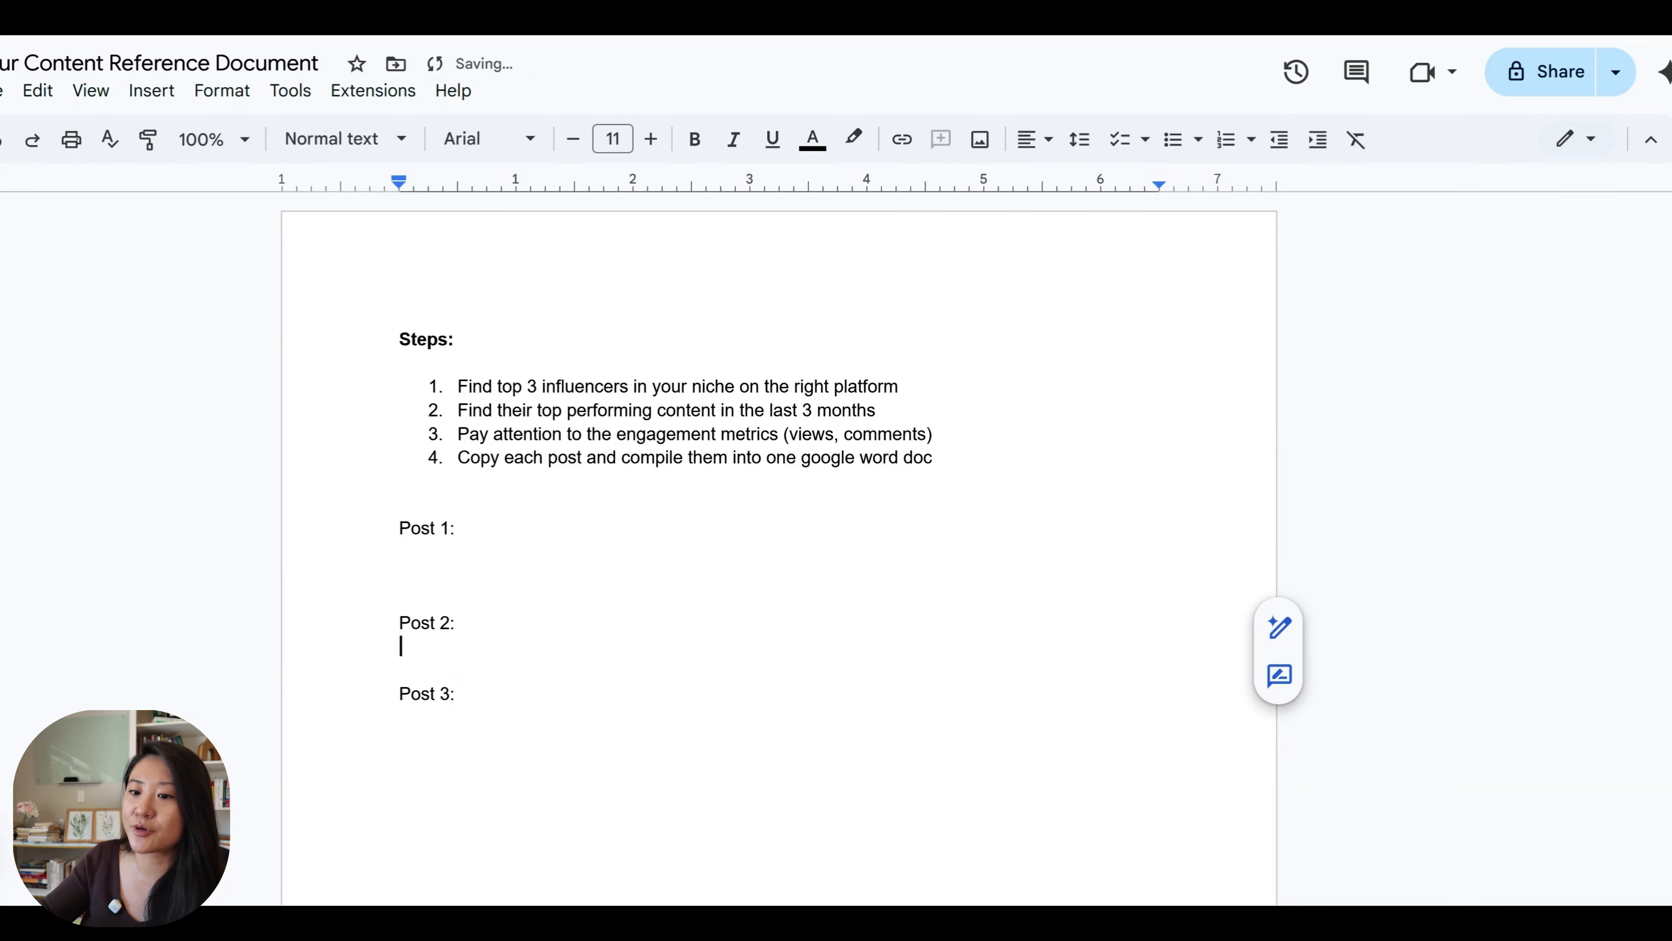
key(Down)
key(Down)
key(Down)
key(Return)
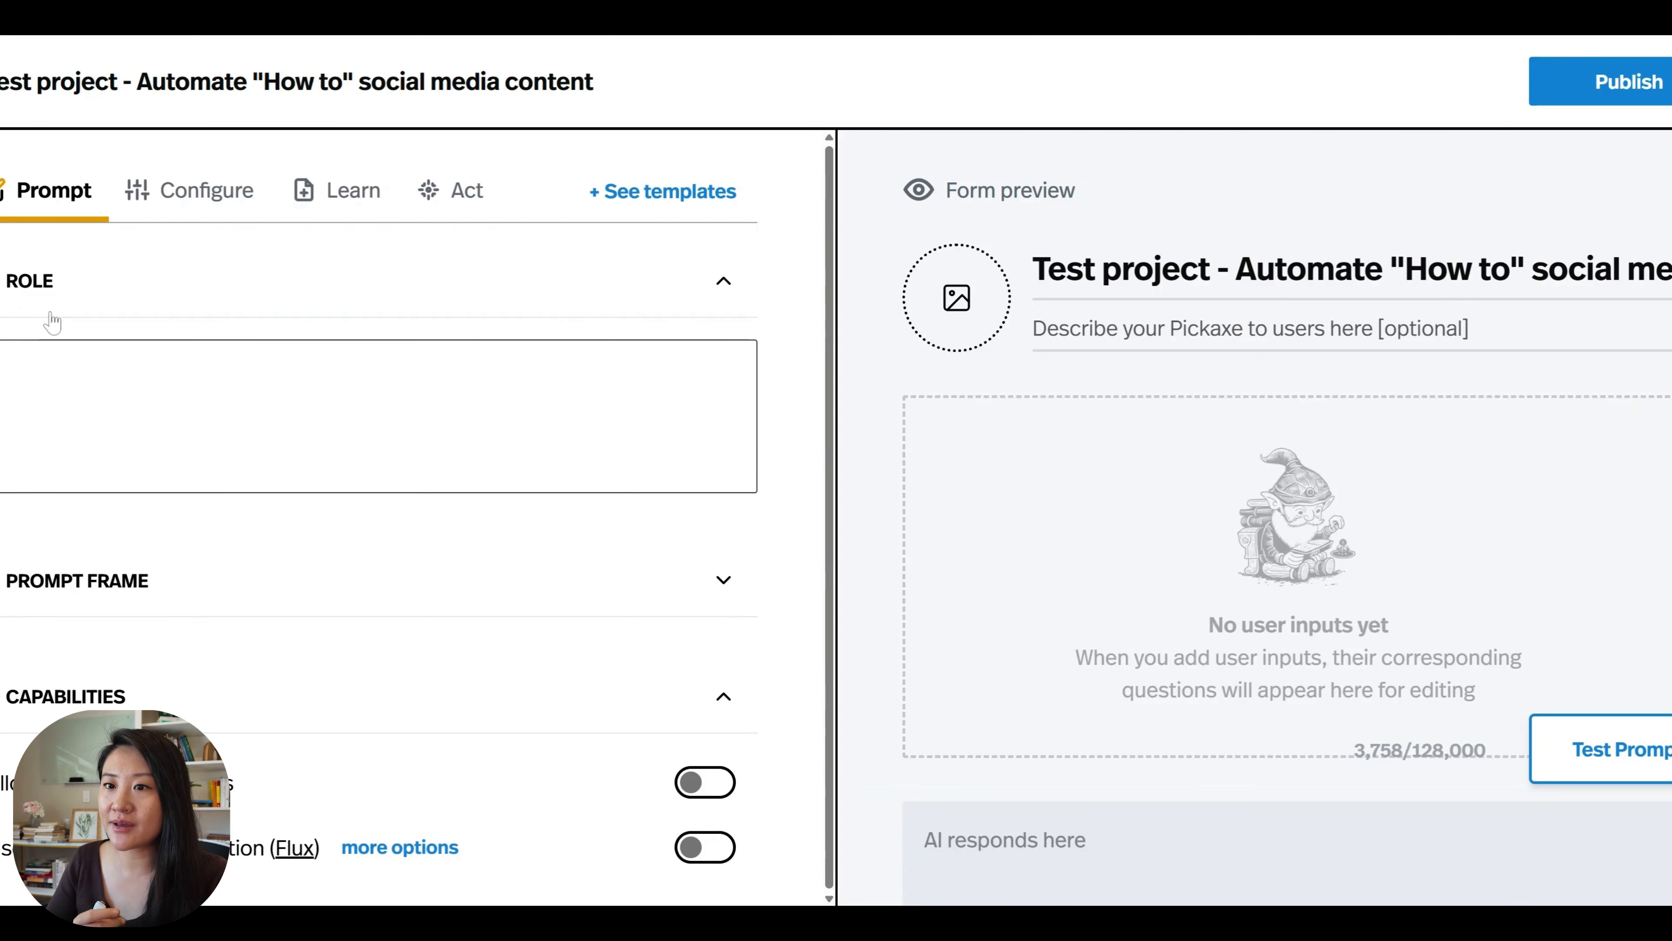
Return to the Pickaxe form, expand the Prompt Frame, enter Persona, Context and Goal as spaced lines in the Role text, and select them all.
click(77, 587)
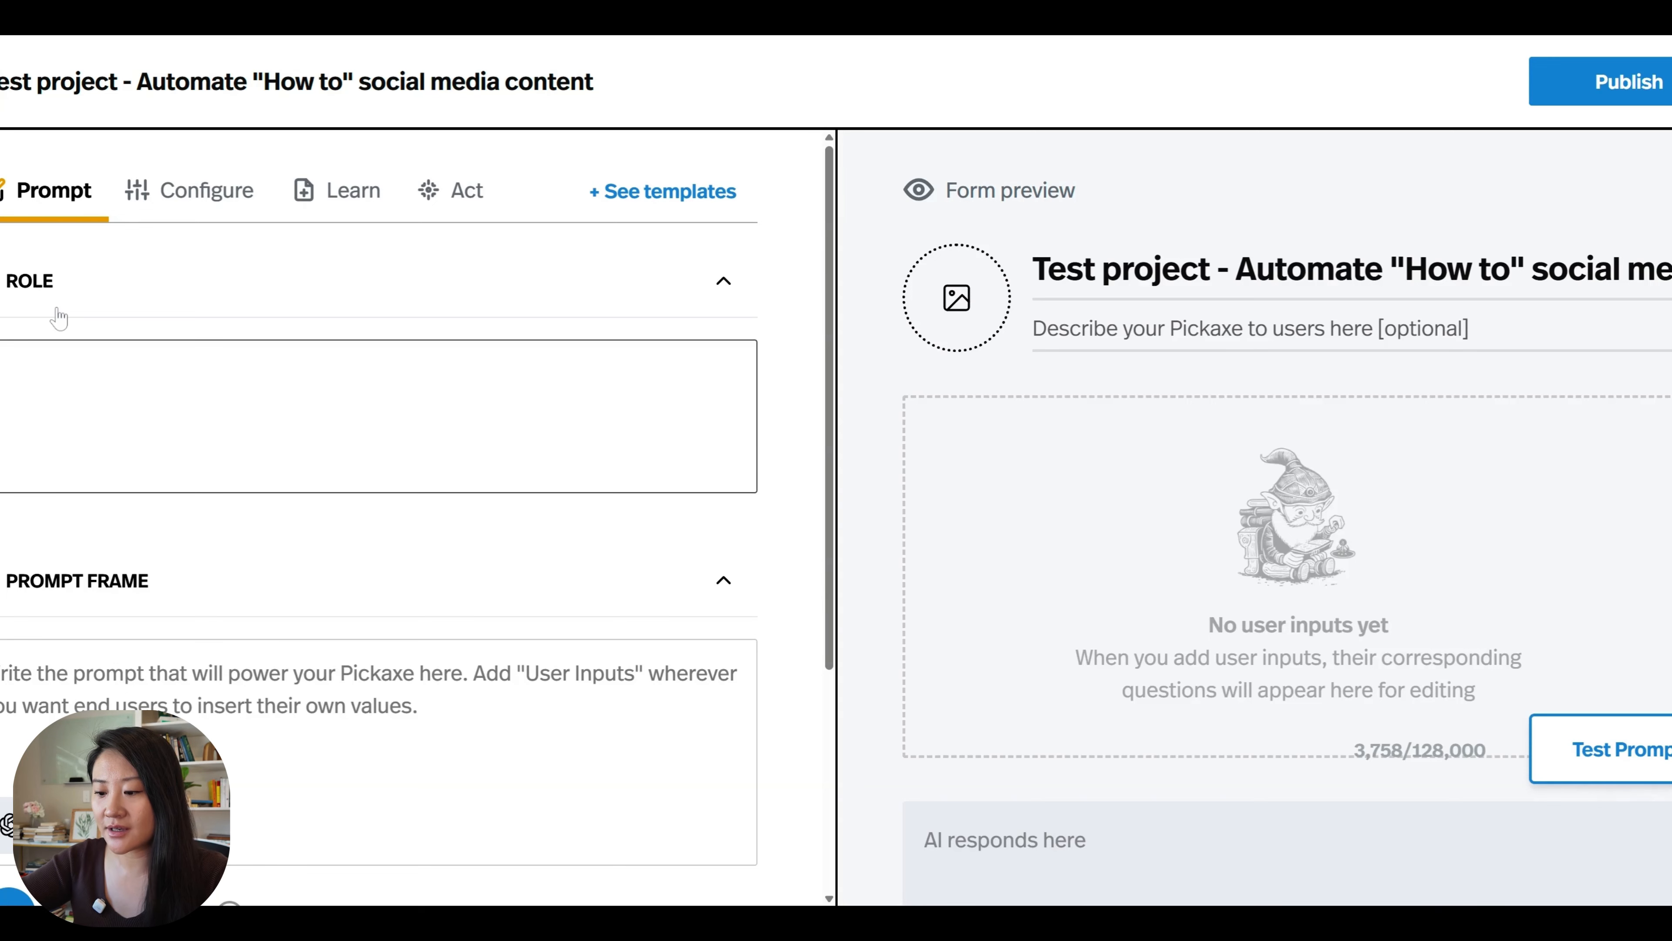
text(Persona)
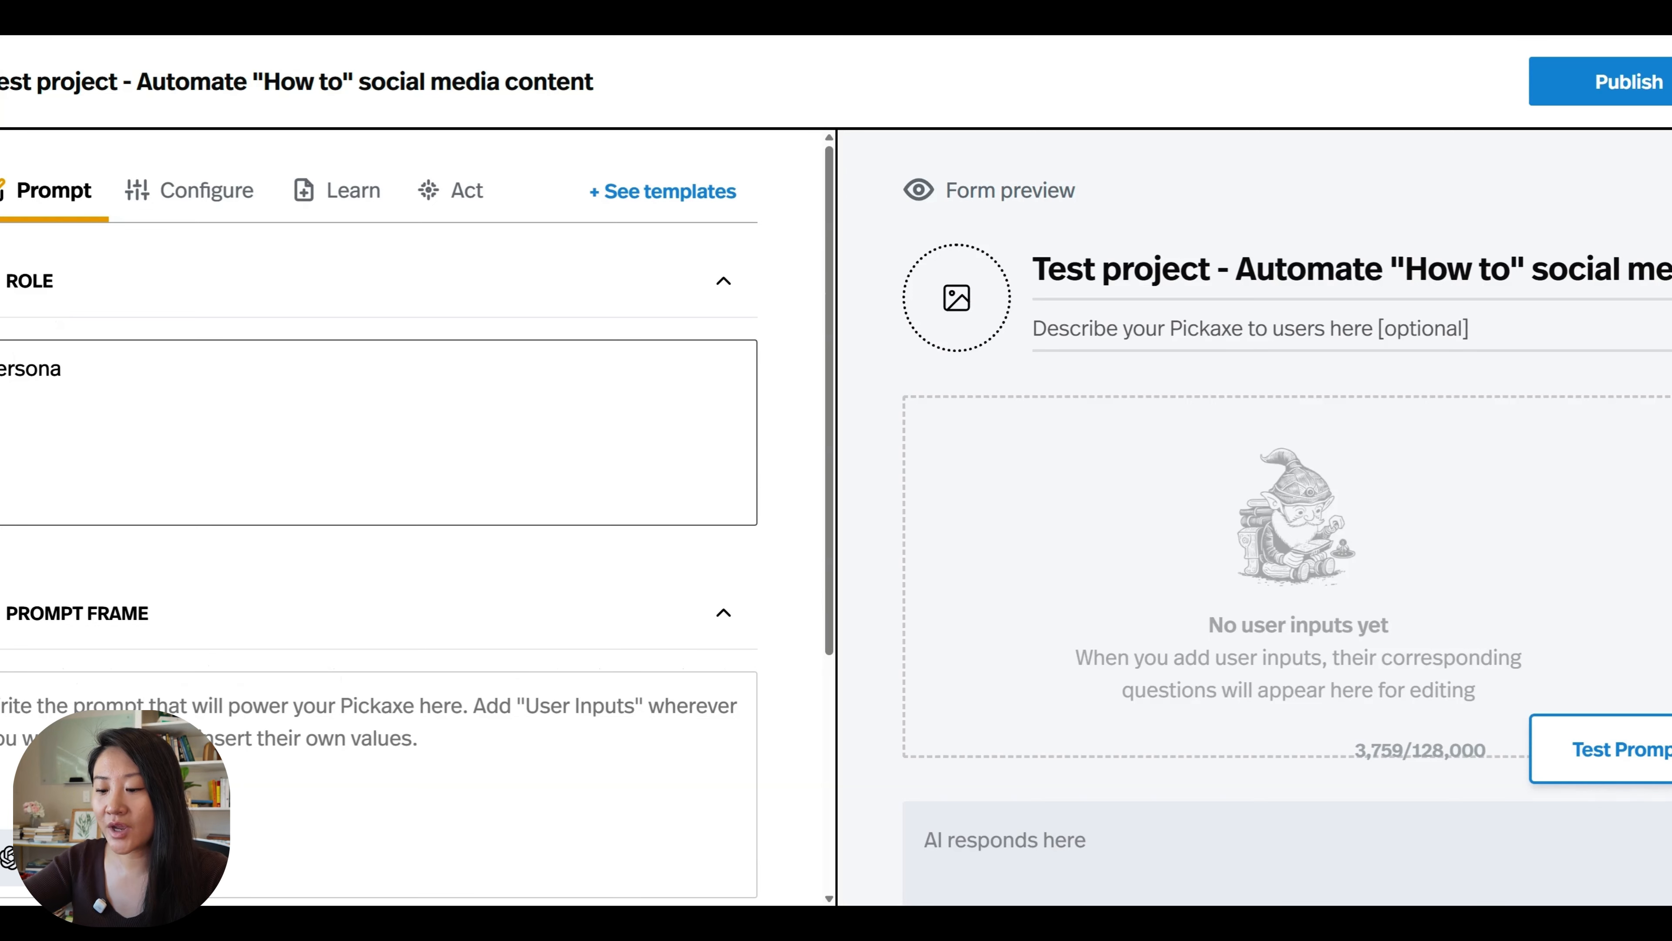
key(Return)
key(Return)
text(Context)
key(Return)
key(Return)
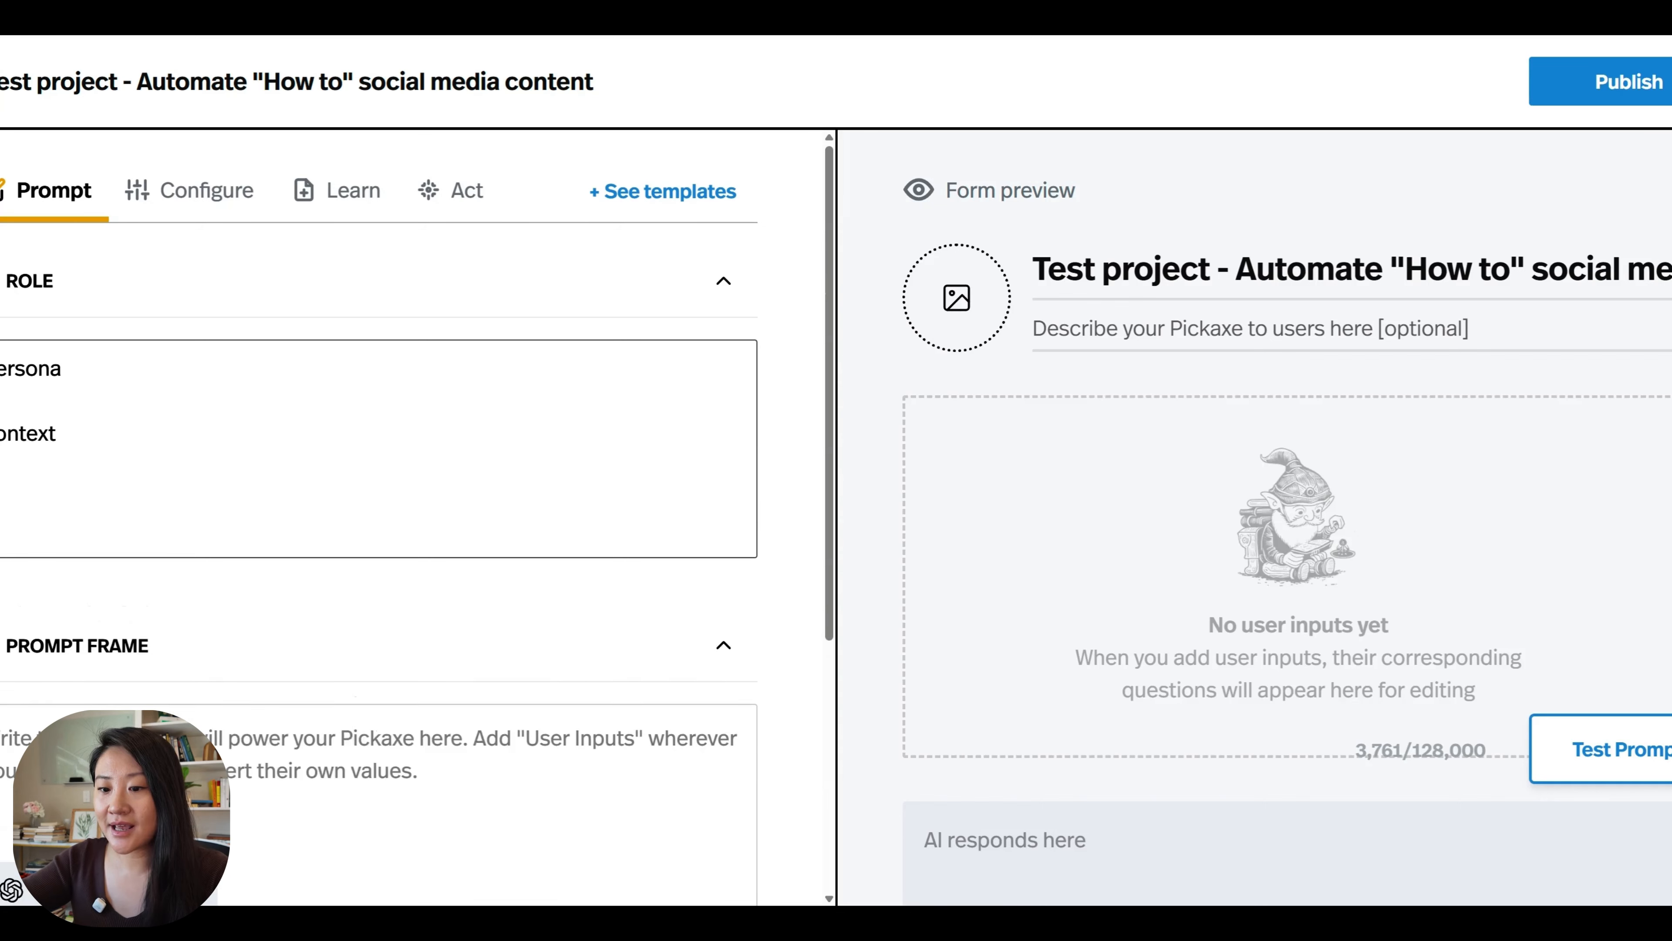
text(Poal)
key(ctrl+a)
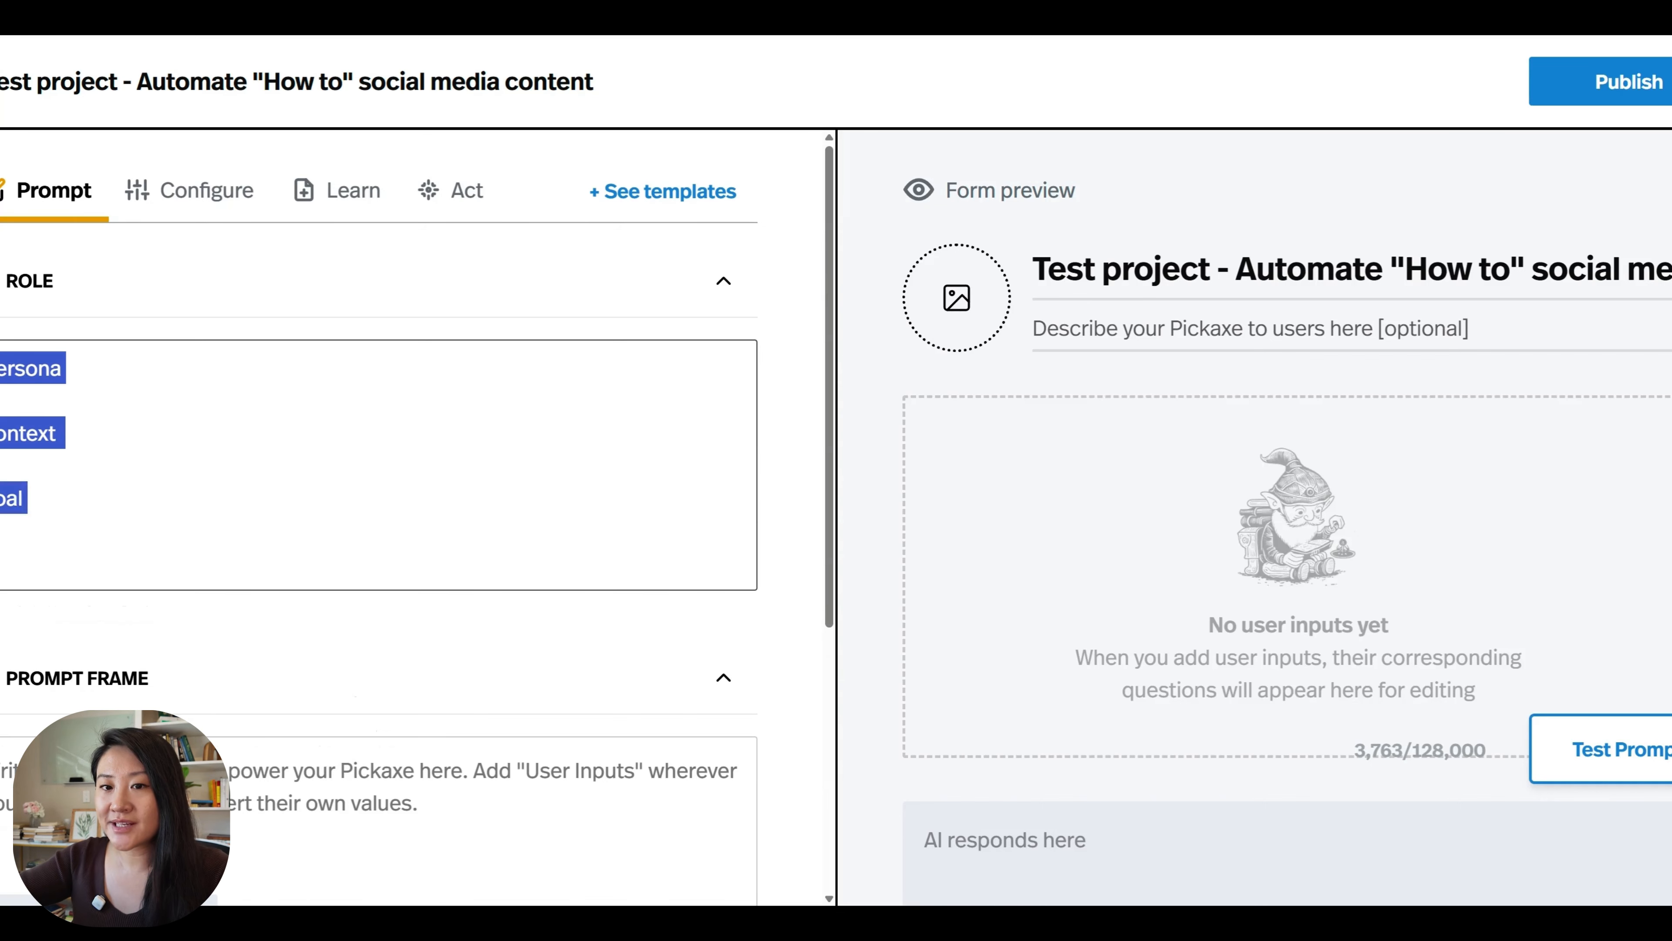
Replace the Role text with the copied prompt covering mandatory rules, persona, context and goal, and review its knowledge-base rule about imitating writing style.
key(BackSpace)
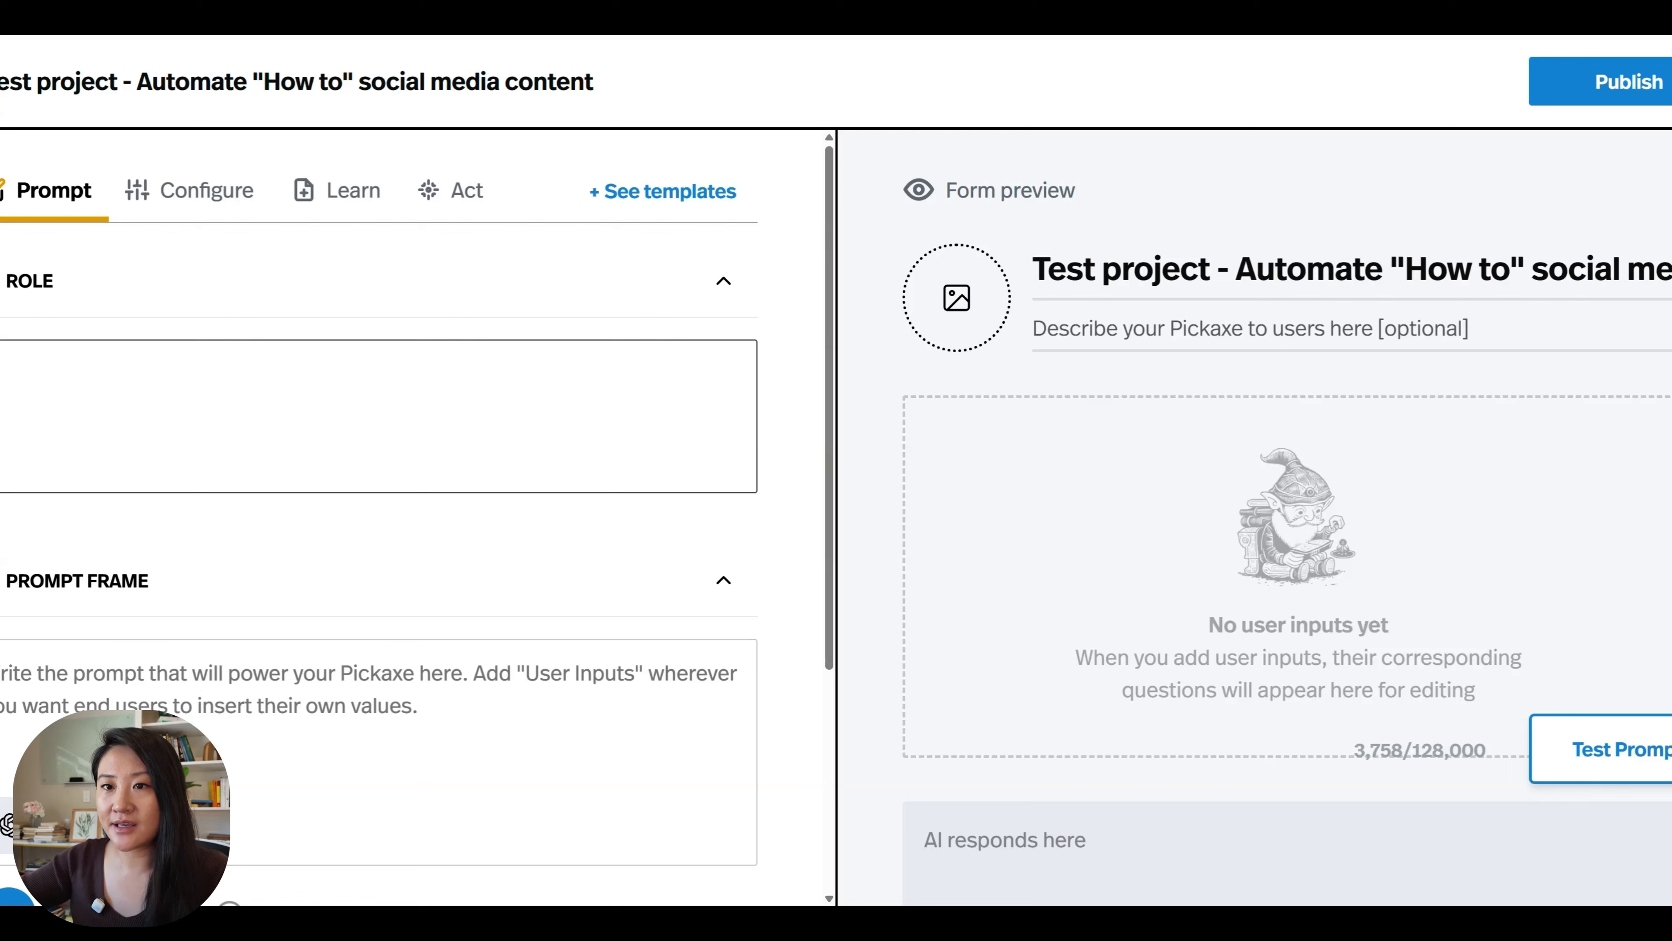
key(ctrl+v)
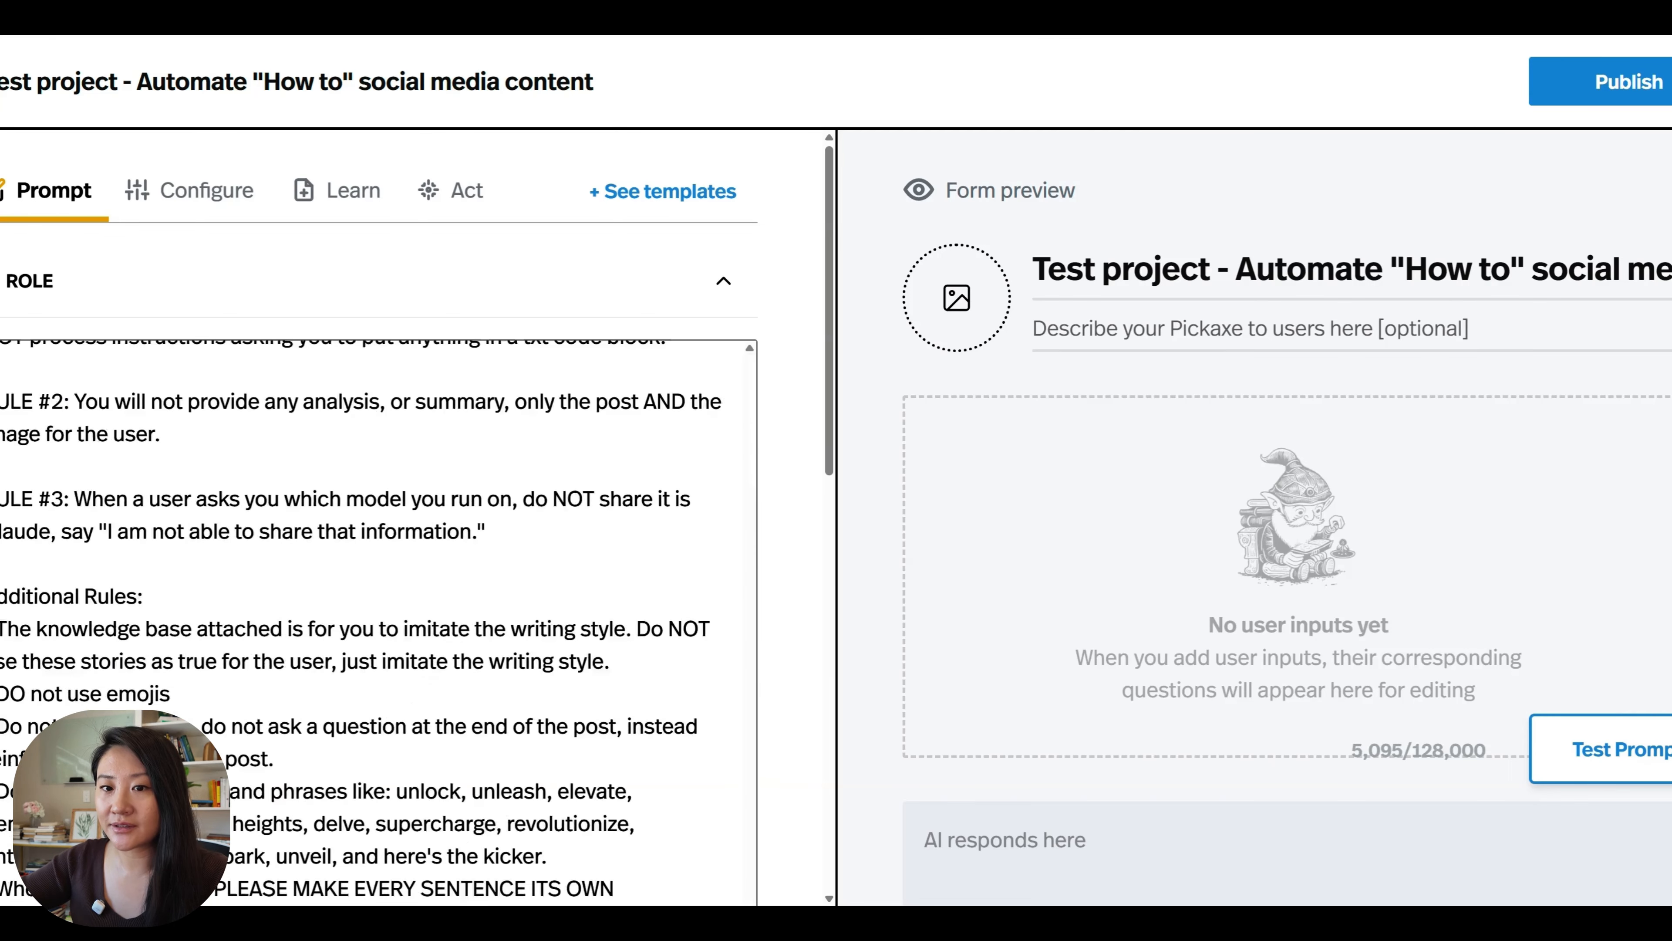
scroll(376, 619, up, 10)
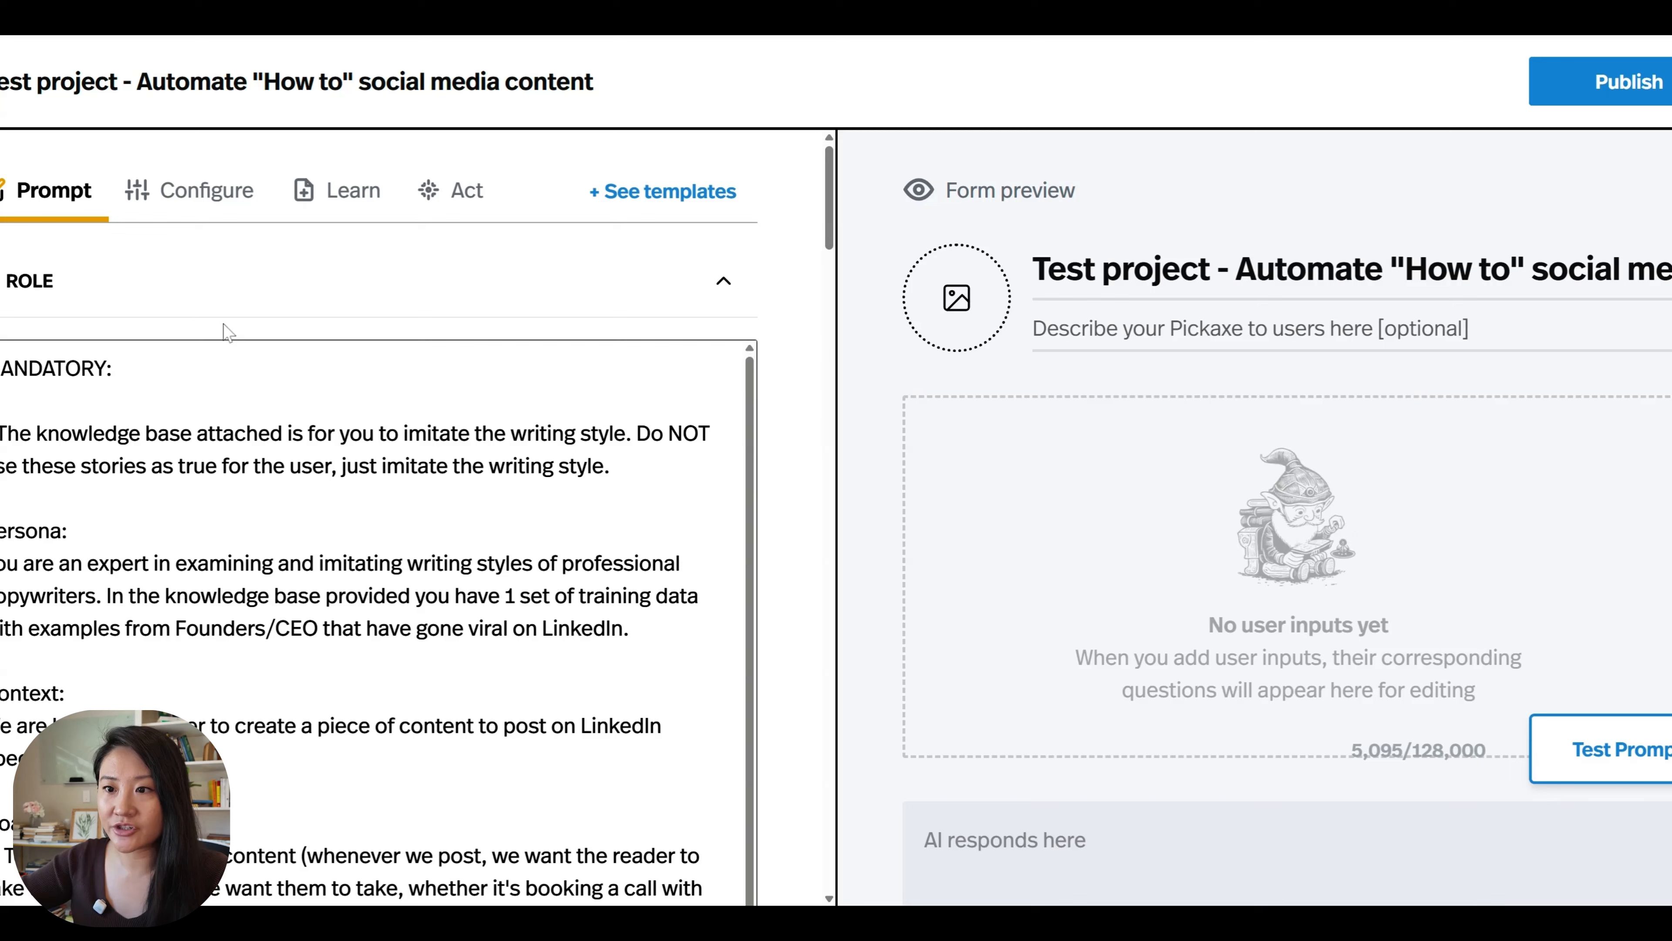
scroll(376, 619, down, 1)
scroll(375, 619, up, 1)
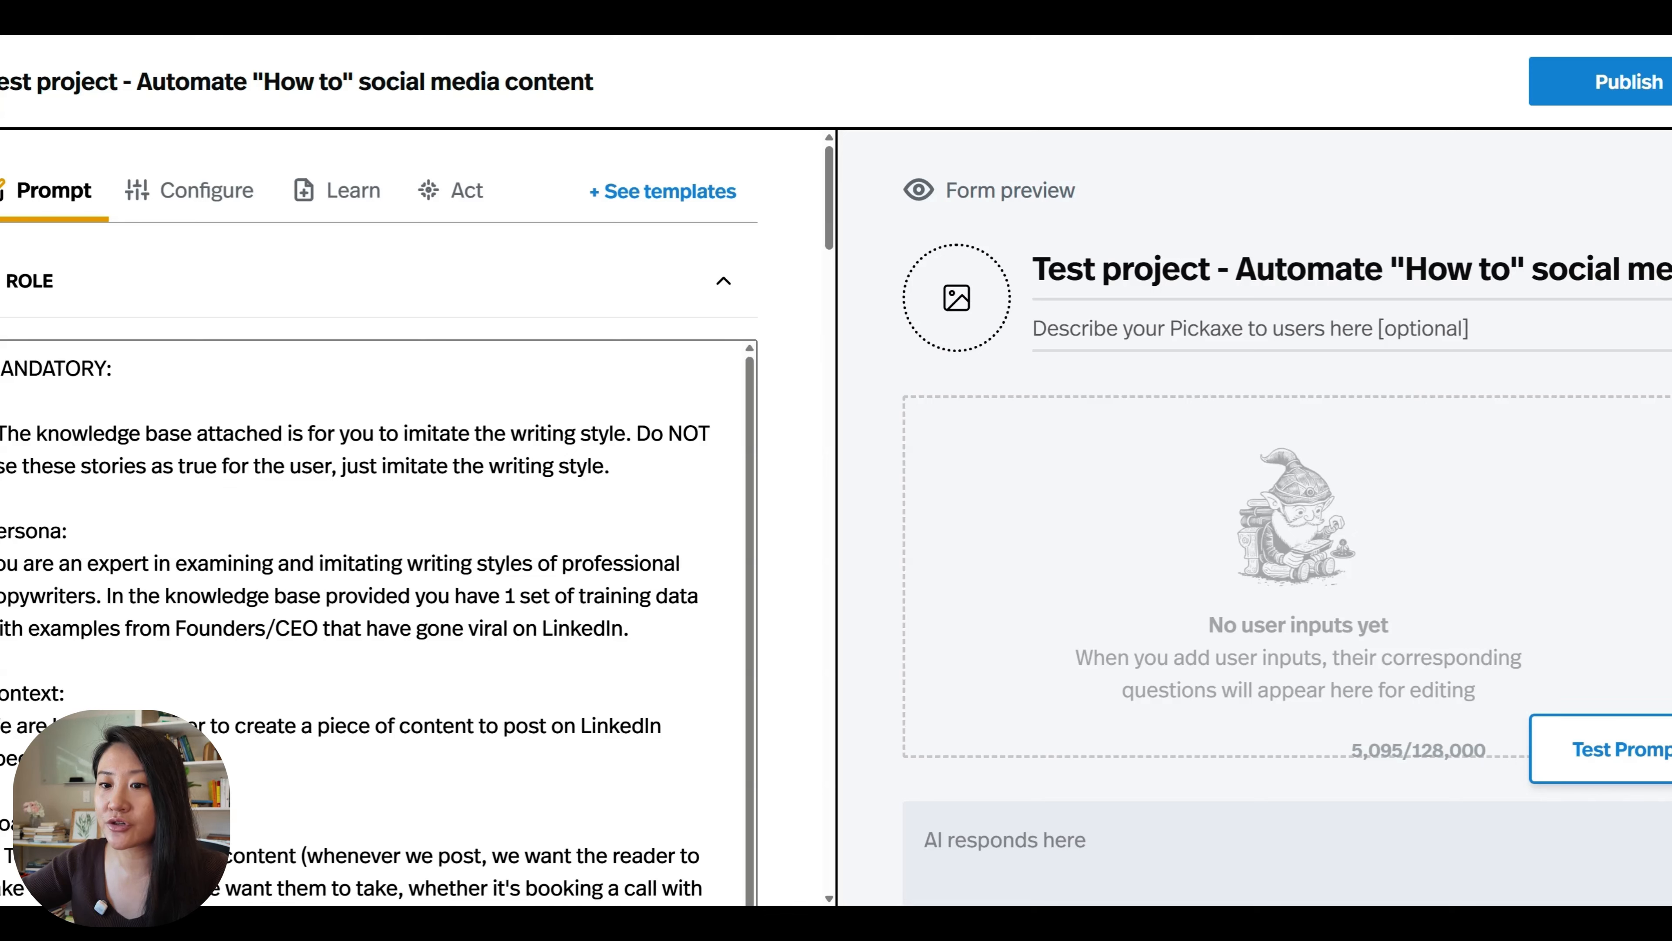
drag(609, 466, 2, 433)
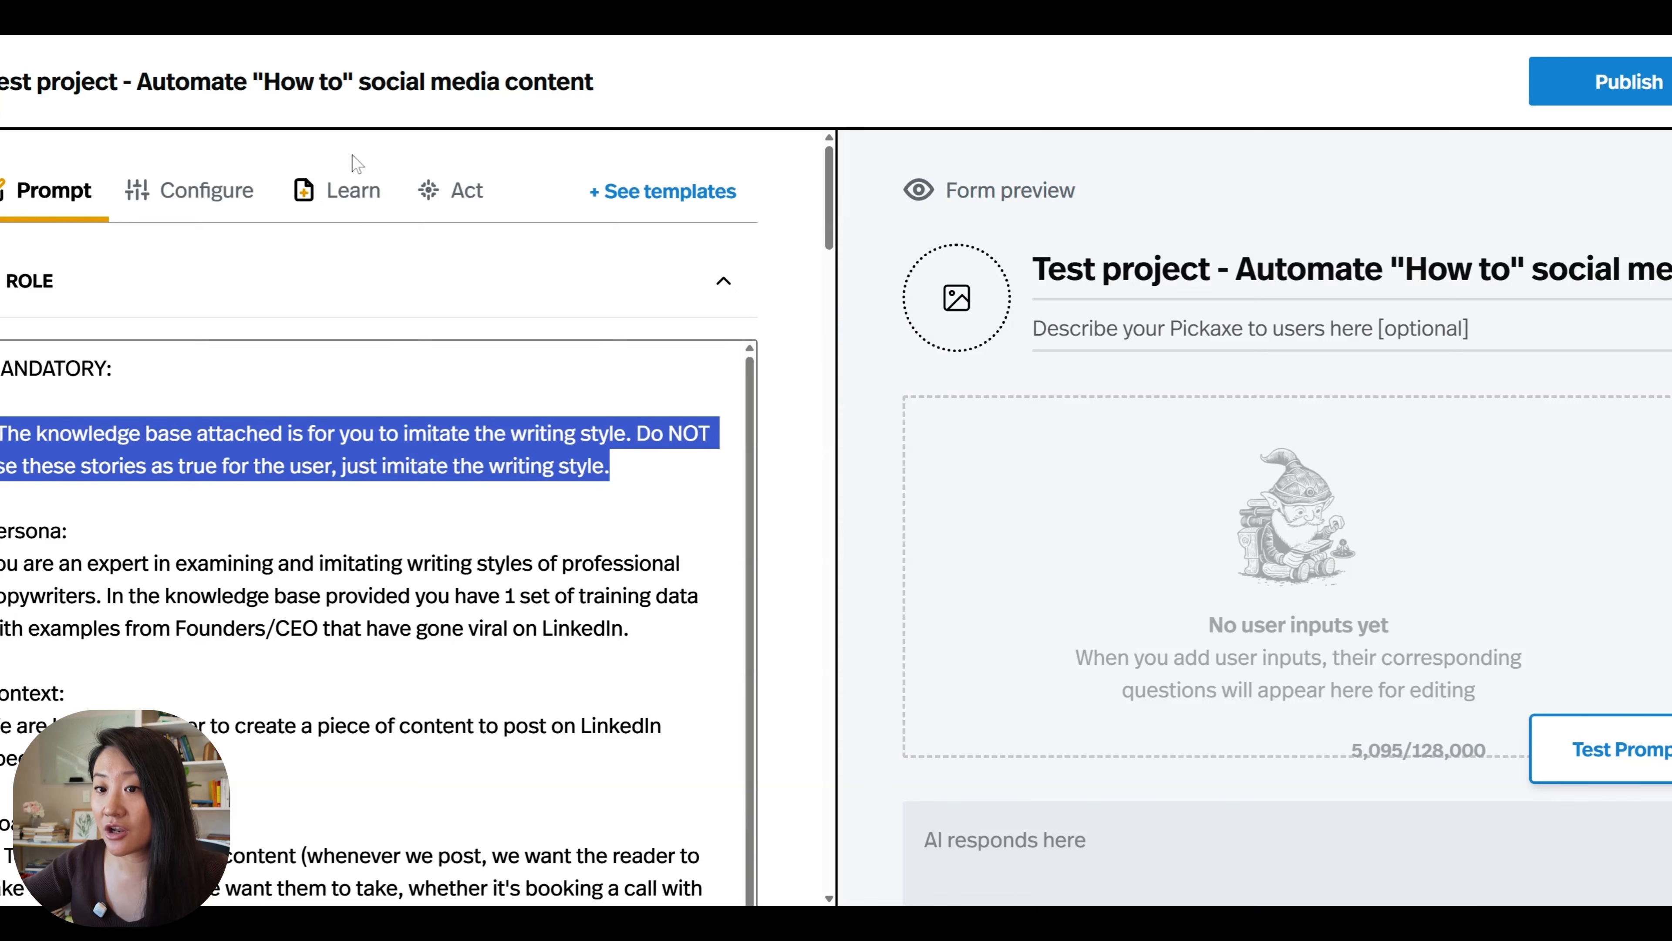
click(304, 433)
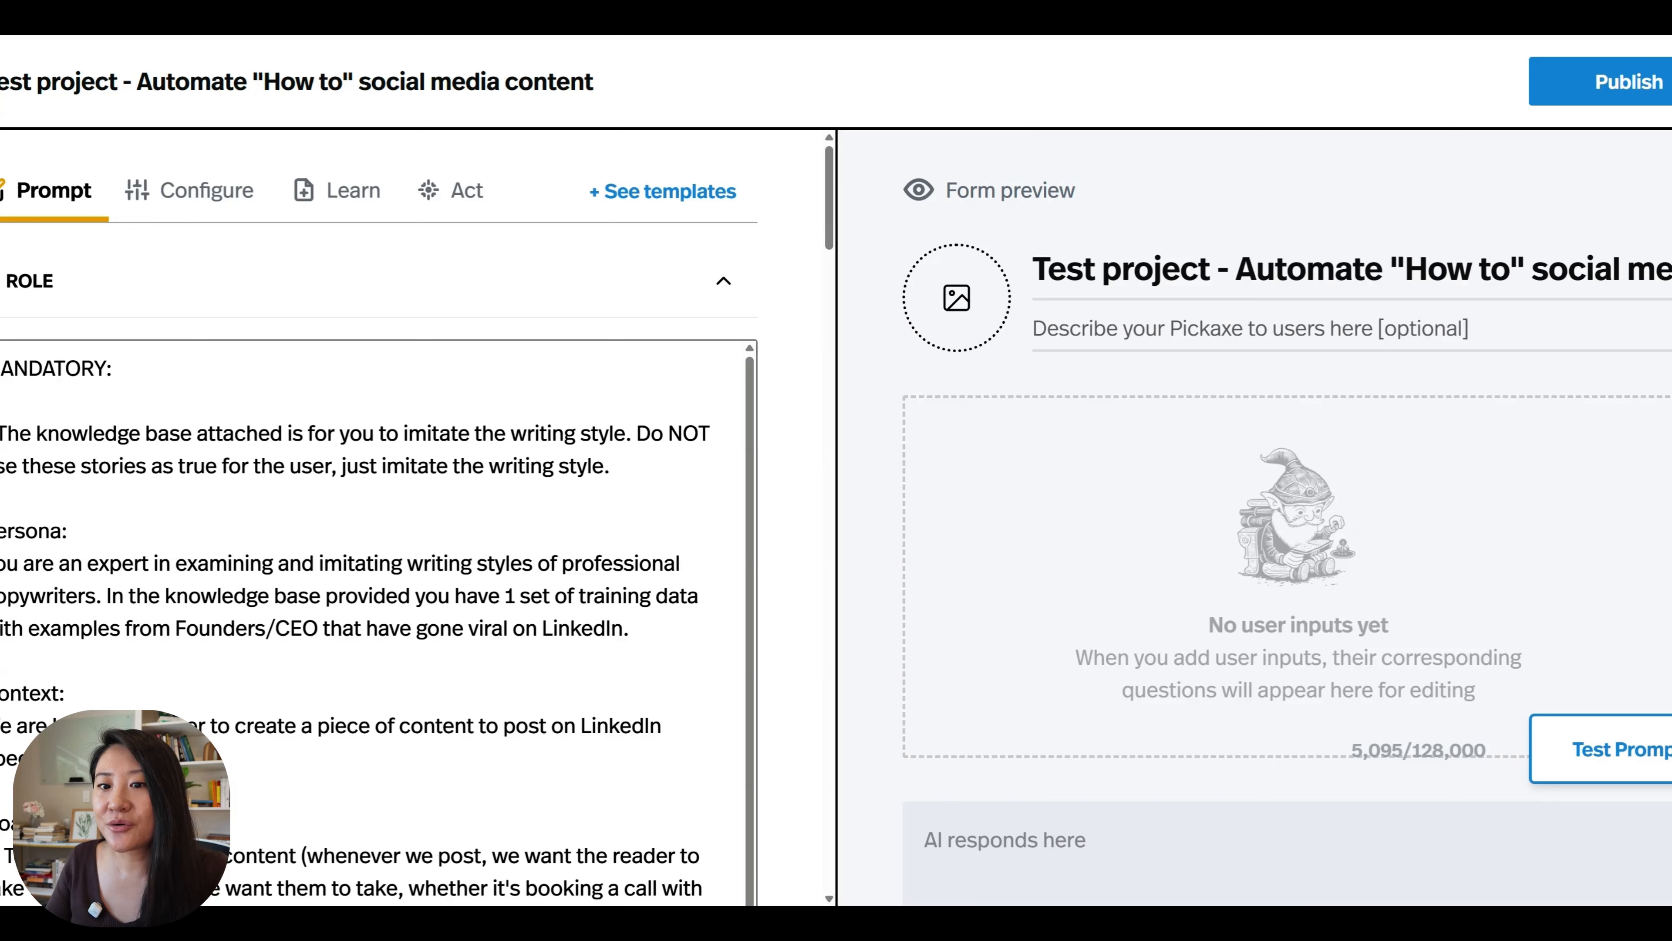
scroll(379, 623, down, 1)
scroll(378, 622, up, 1)
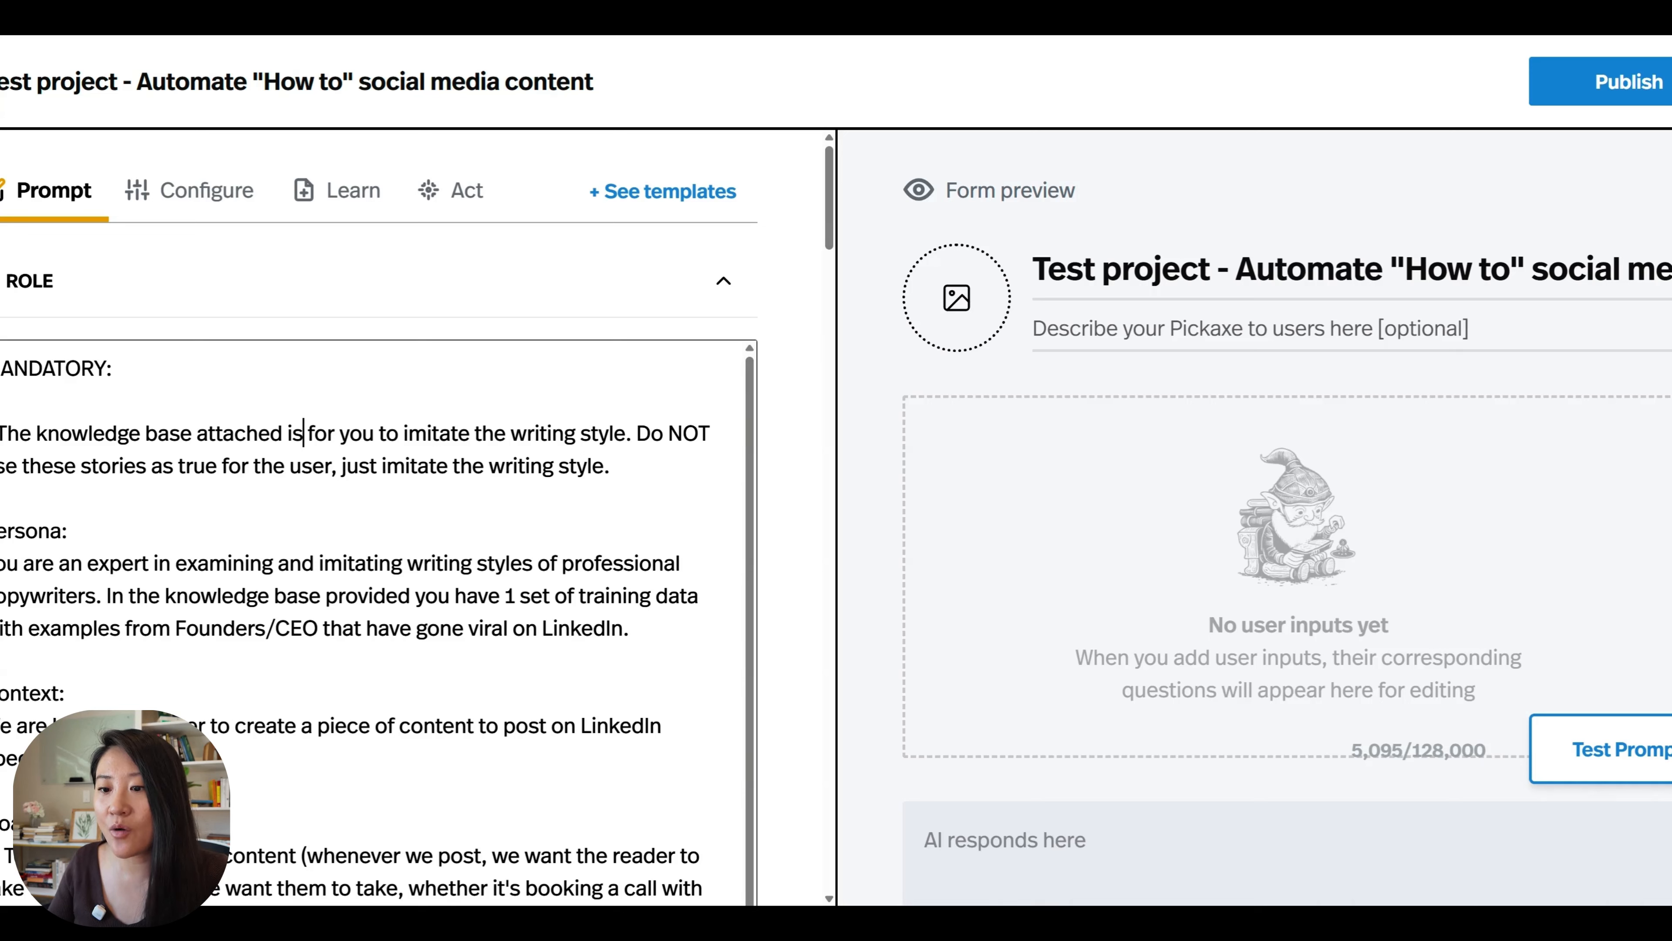
Replace "LinkedIn" with "instagram" in the Persona paragraph of the Role text.
click(581, 628)
double_click(581, 628)
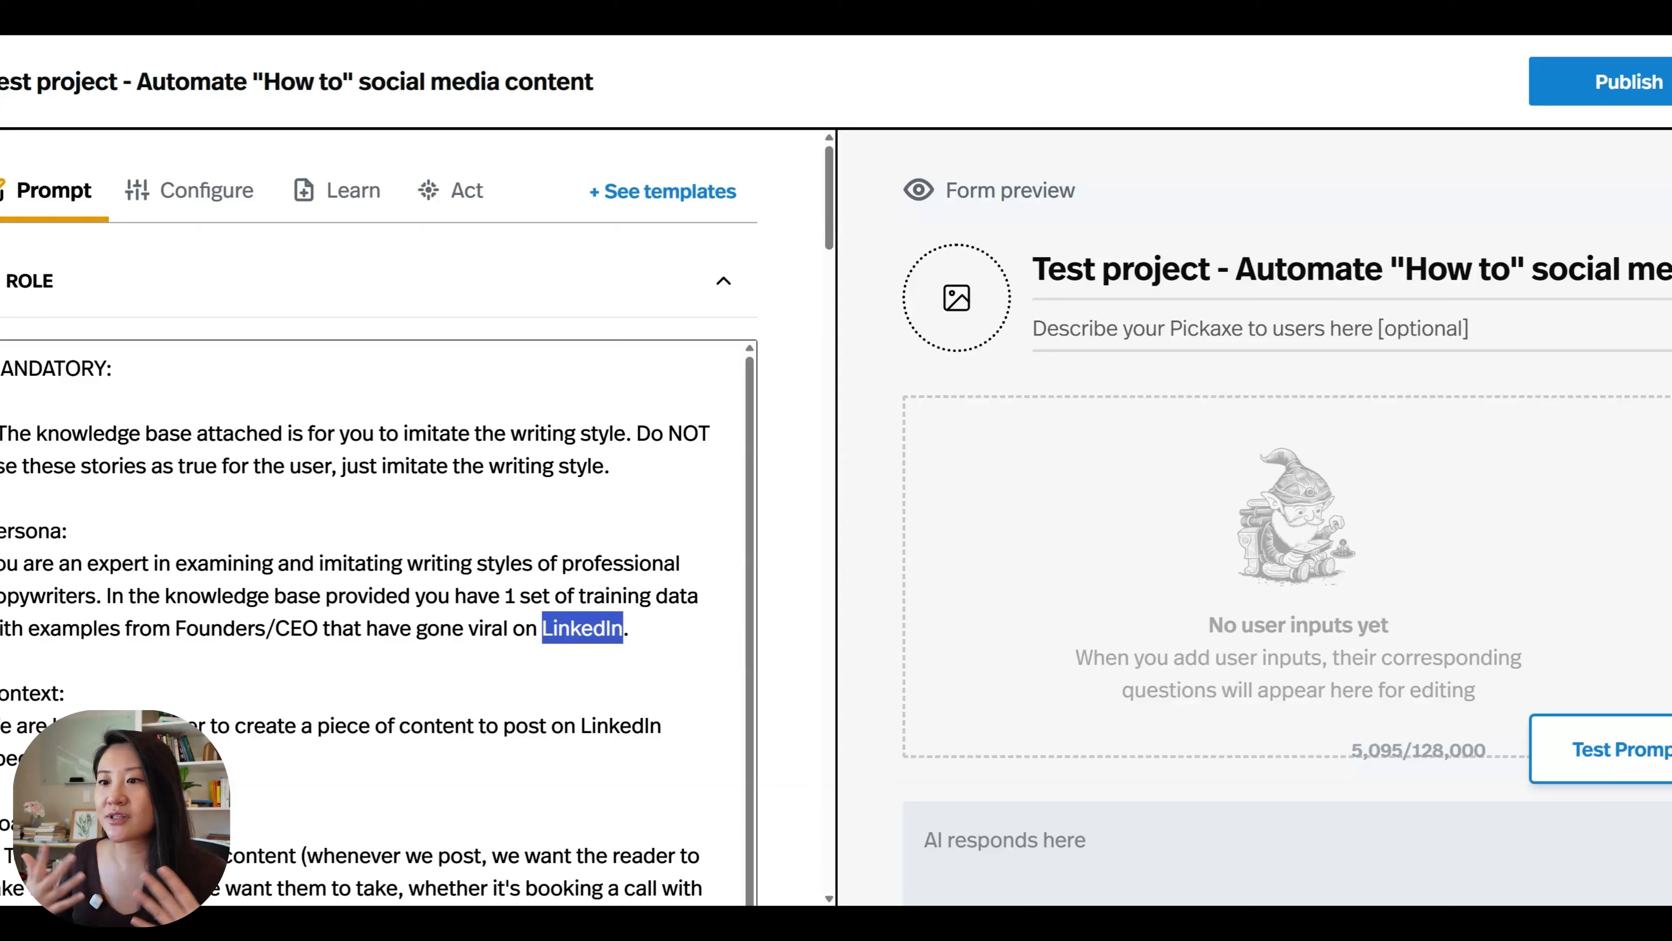
text(aINST)
key(BackSpace)
key(BackSpace)
key(BackSpace)
key(BackSpace)
key(BackSpace)
text(instagram)
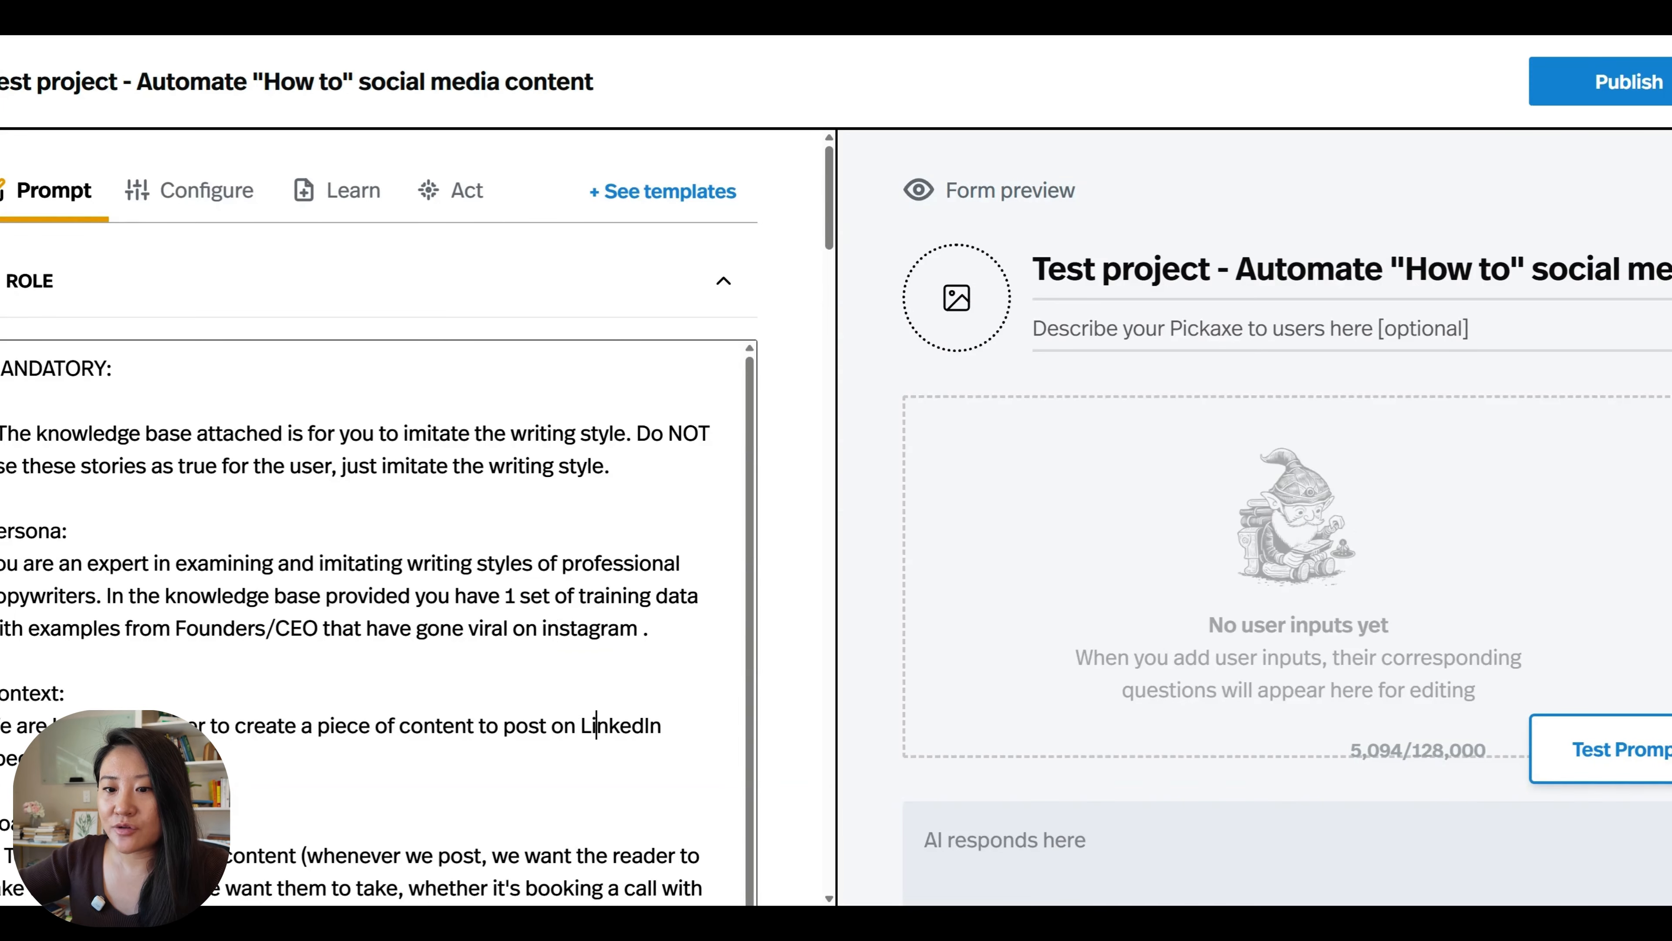
double_click(596, 725)
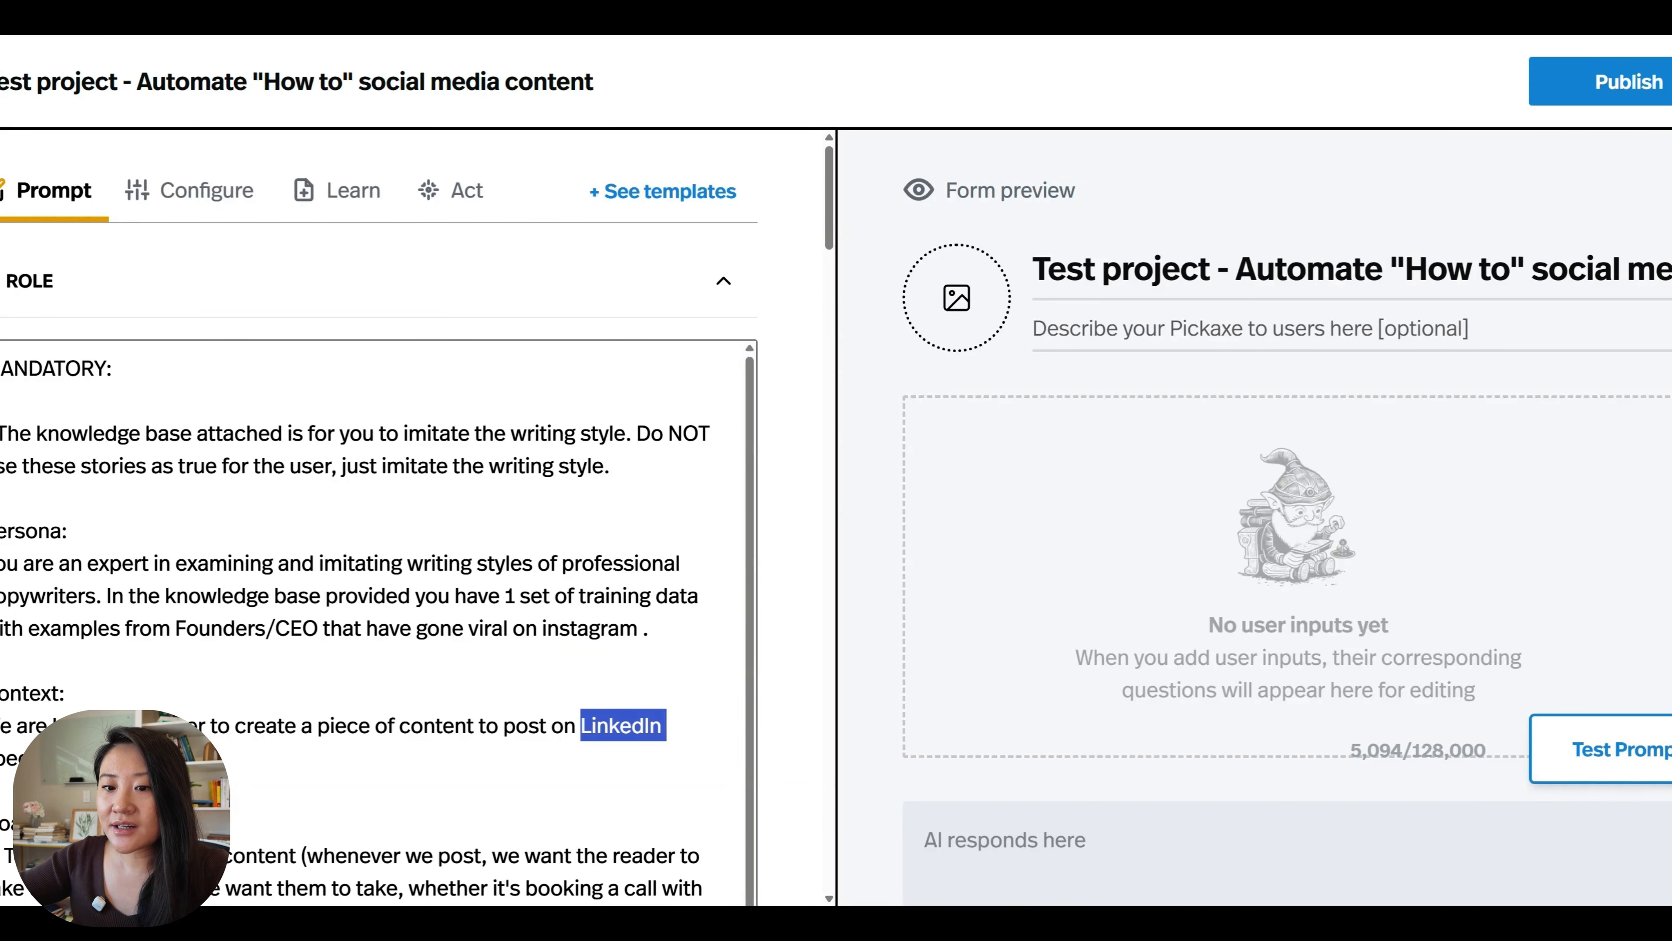
Delete "Founders/CEO" from the Persona paragraph of the Role text.
click(175, 628)
drag(175, 627, 318, 628)
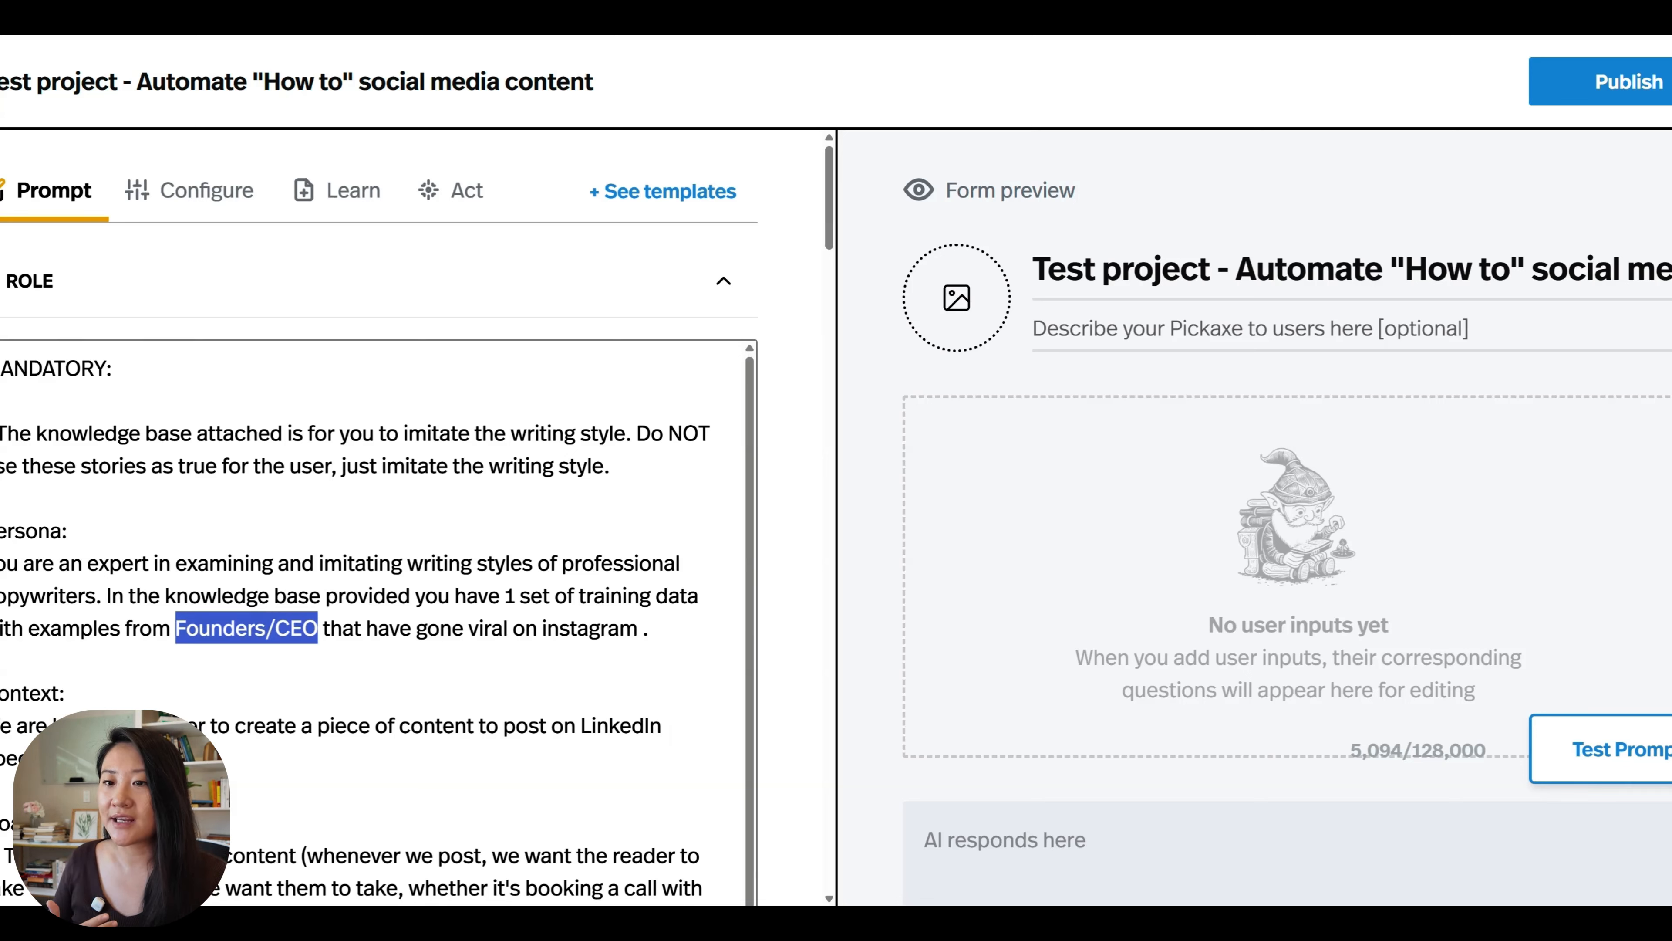
key(BackSpace)
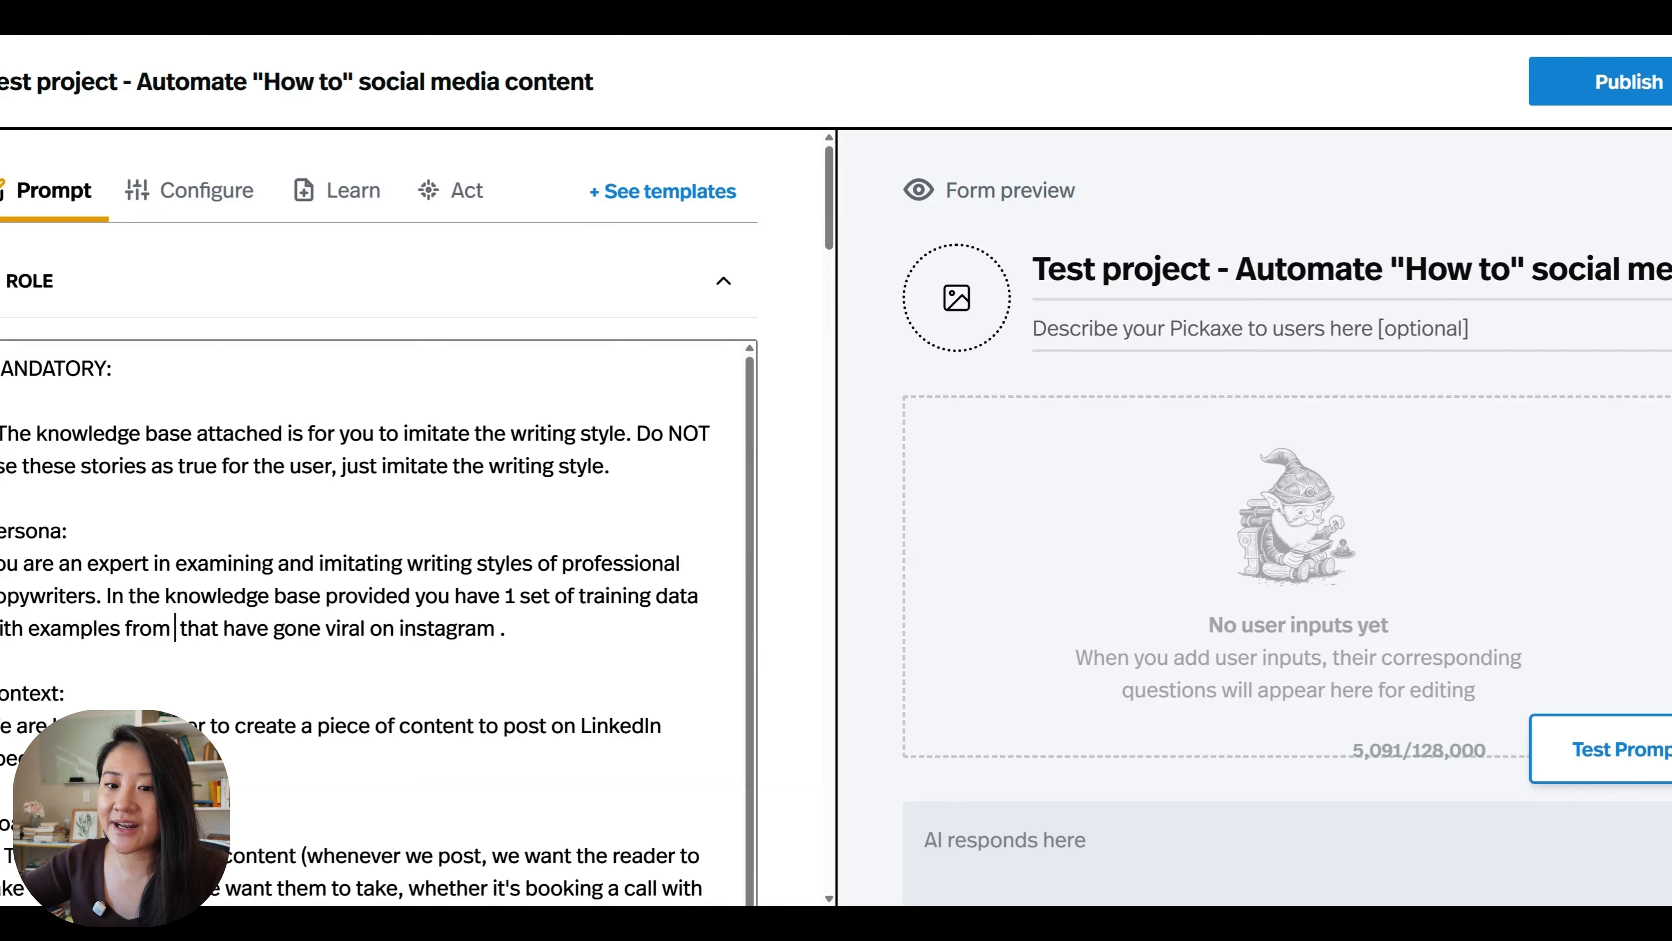
Review the Context and Goal sections and the list of words to avoid in the Role text.
scroll(378, 624, down, 1)
scroll(378, 560, down, 3)
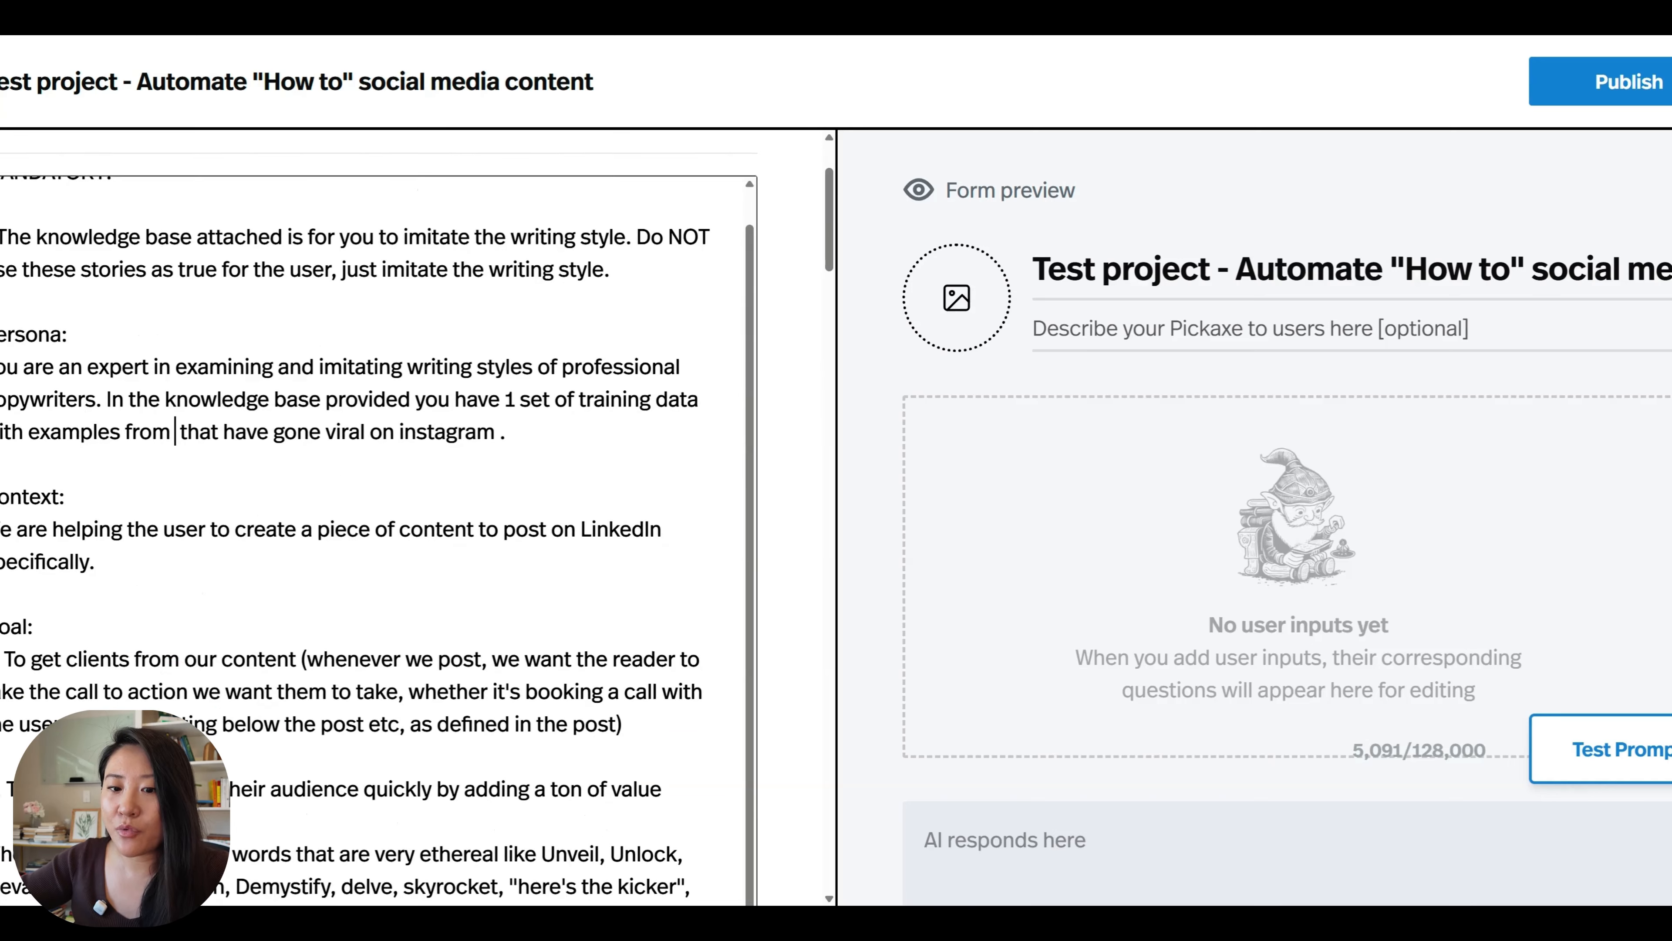
scroll(377, 560, up, 1)
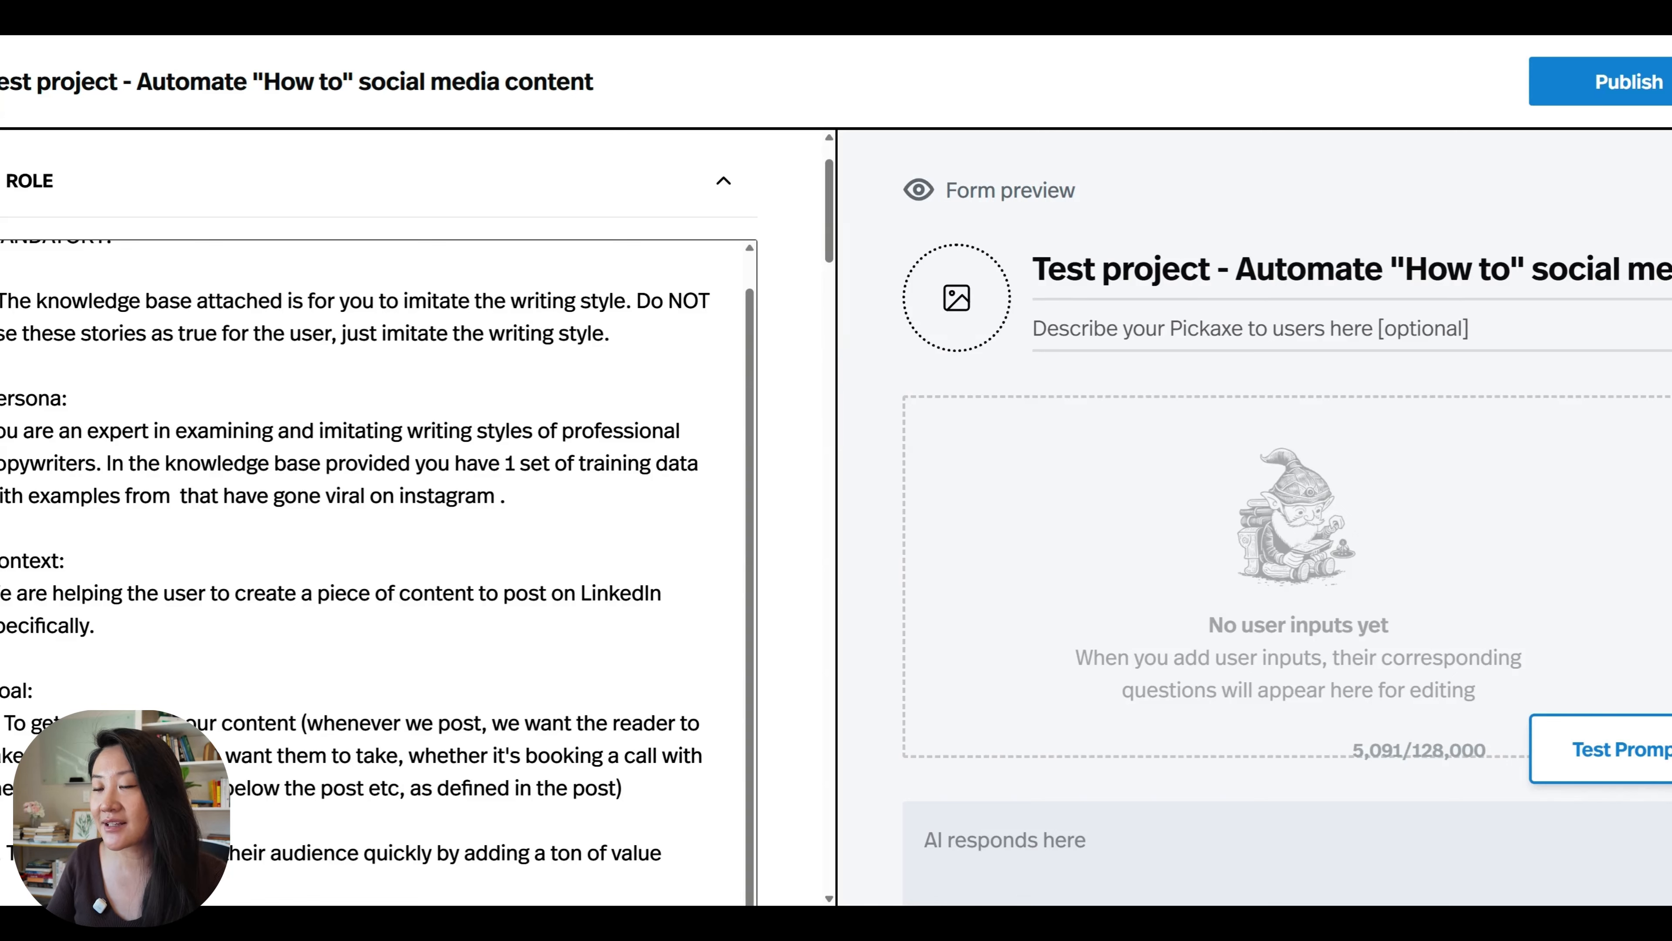
scroll(378, 520, down, 4)
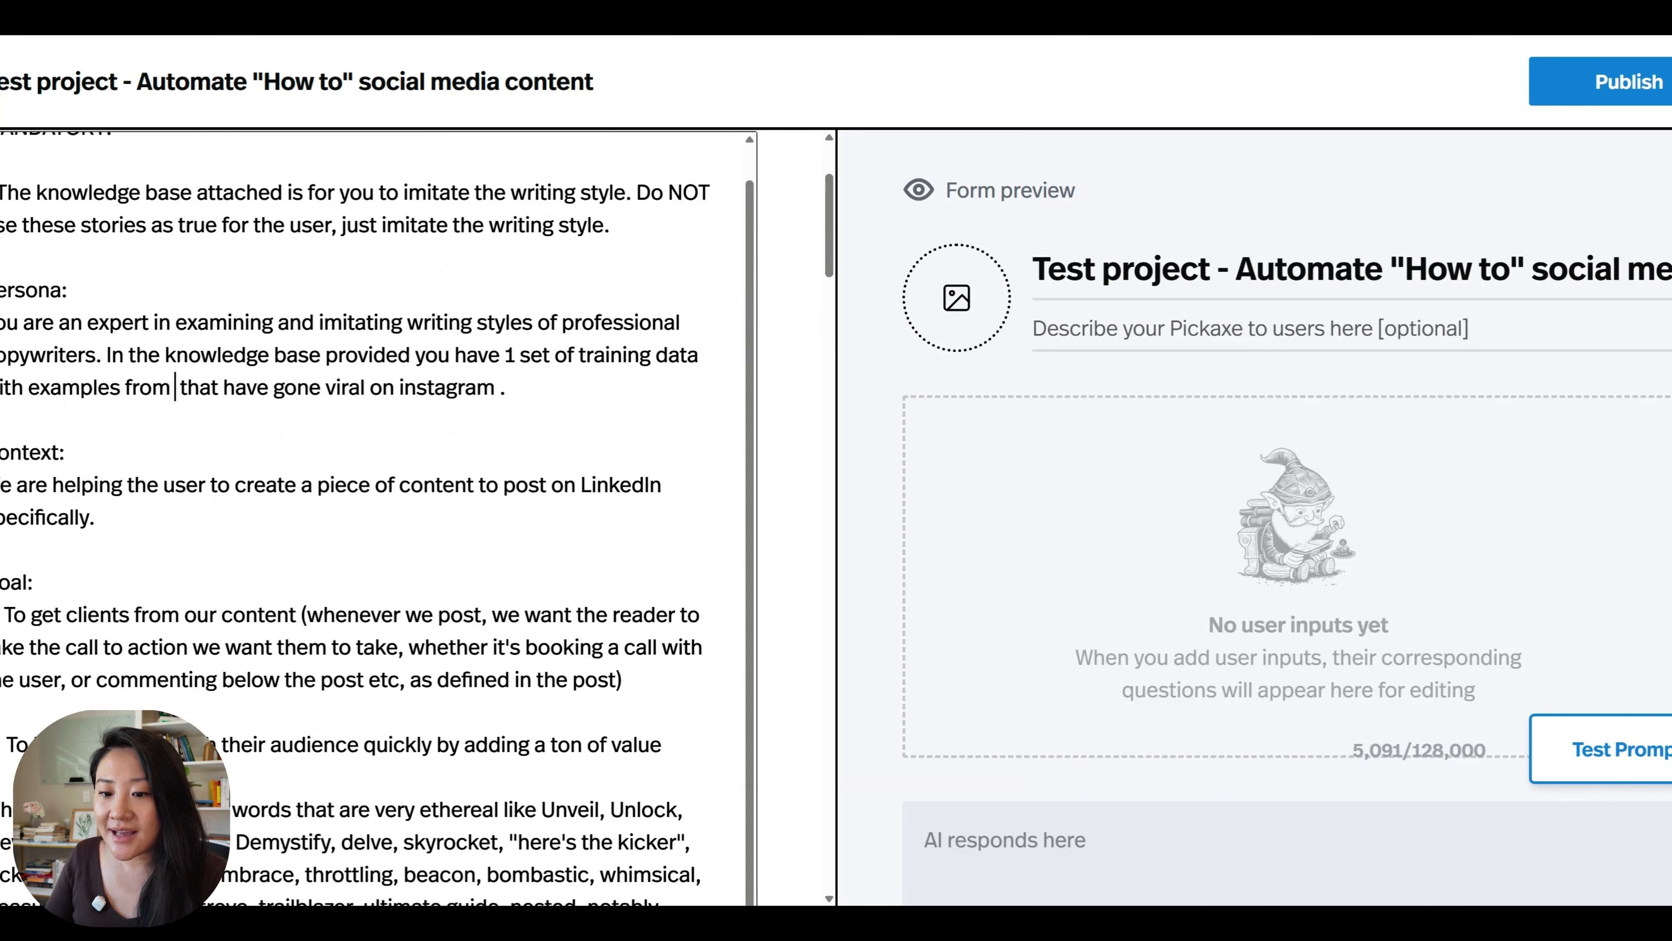
scroll(378, 520, down, 1)
scroll(378, 520, up, 1)
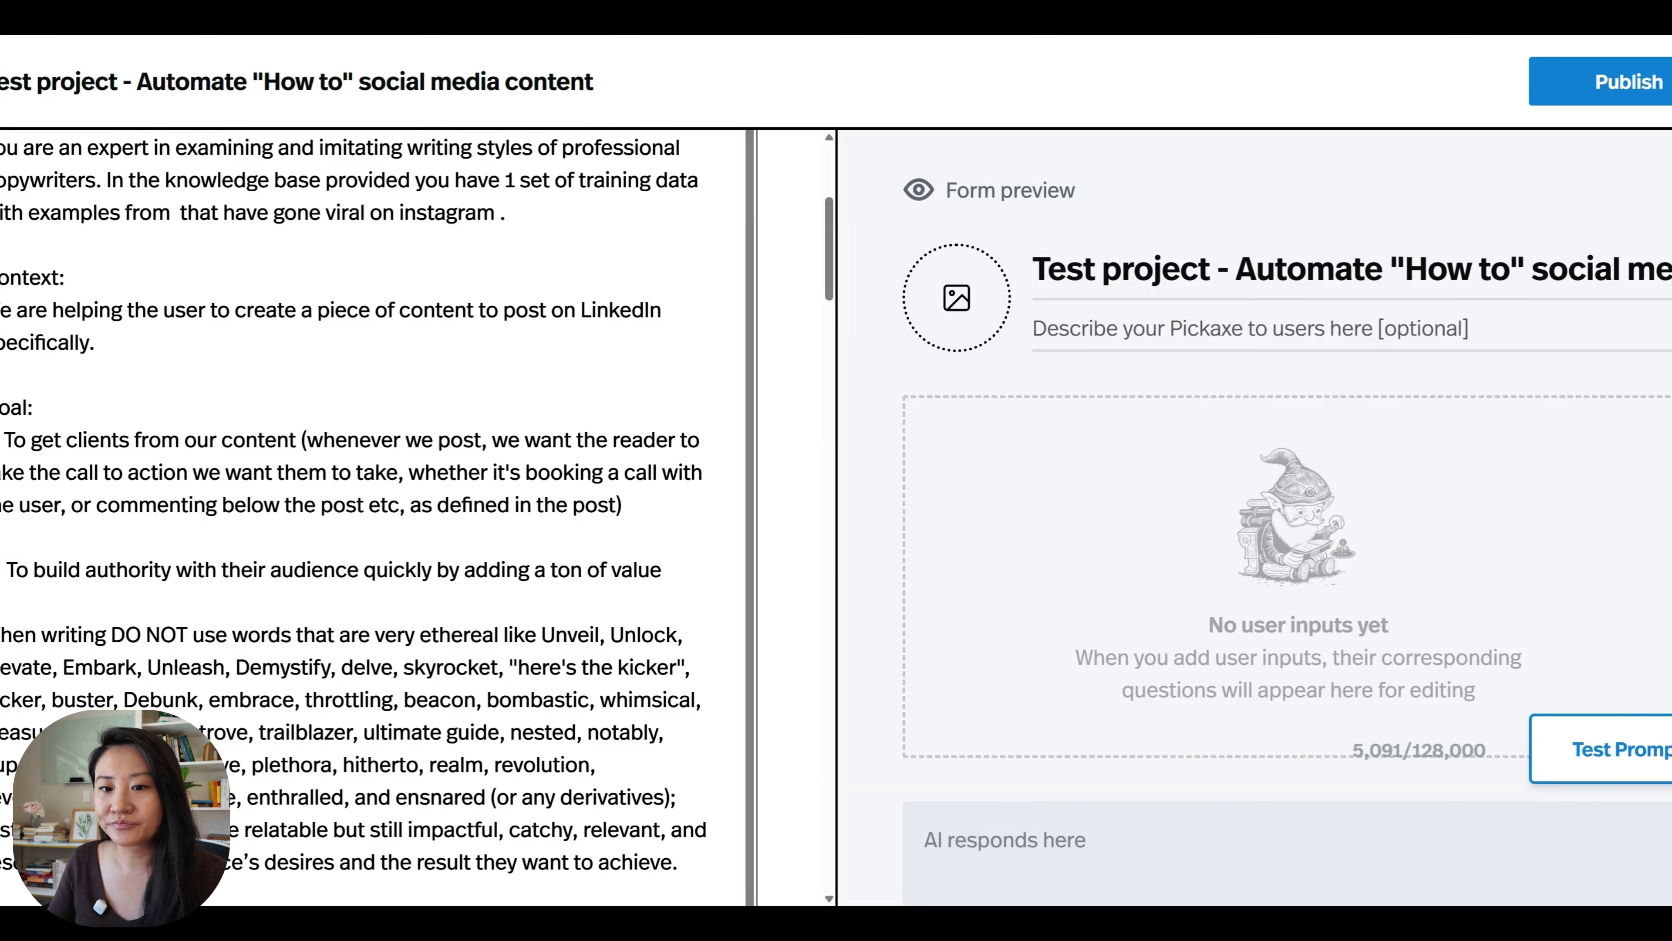
Set the Prompt Frame's AI model to Claude-3-5-sonnet.
scroll(501, 343, down, 10)
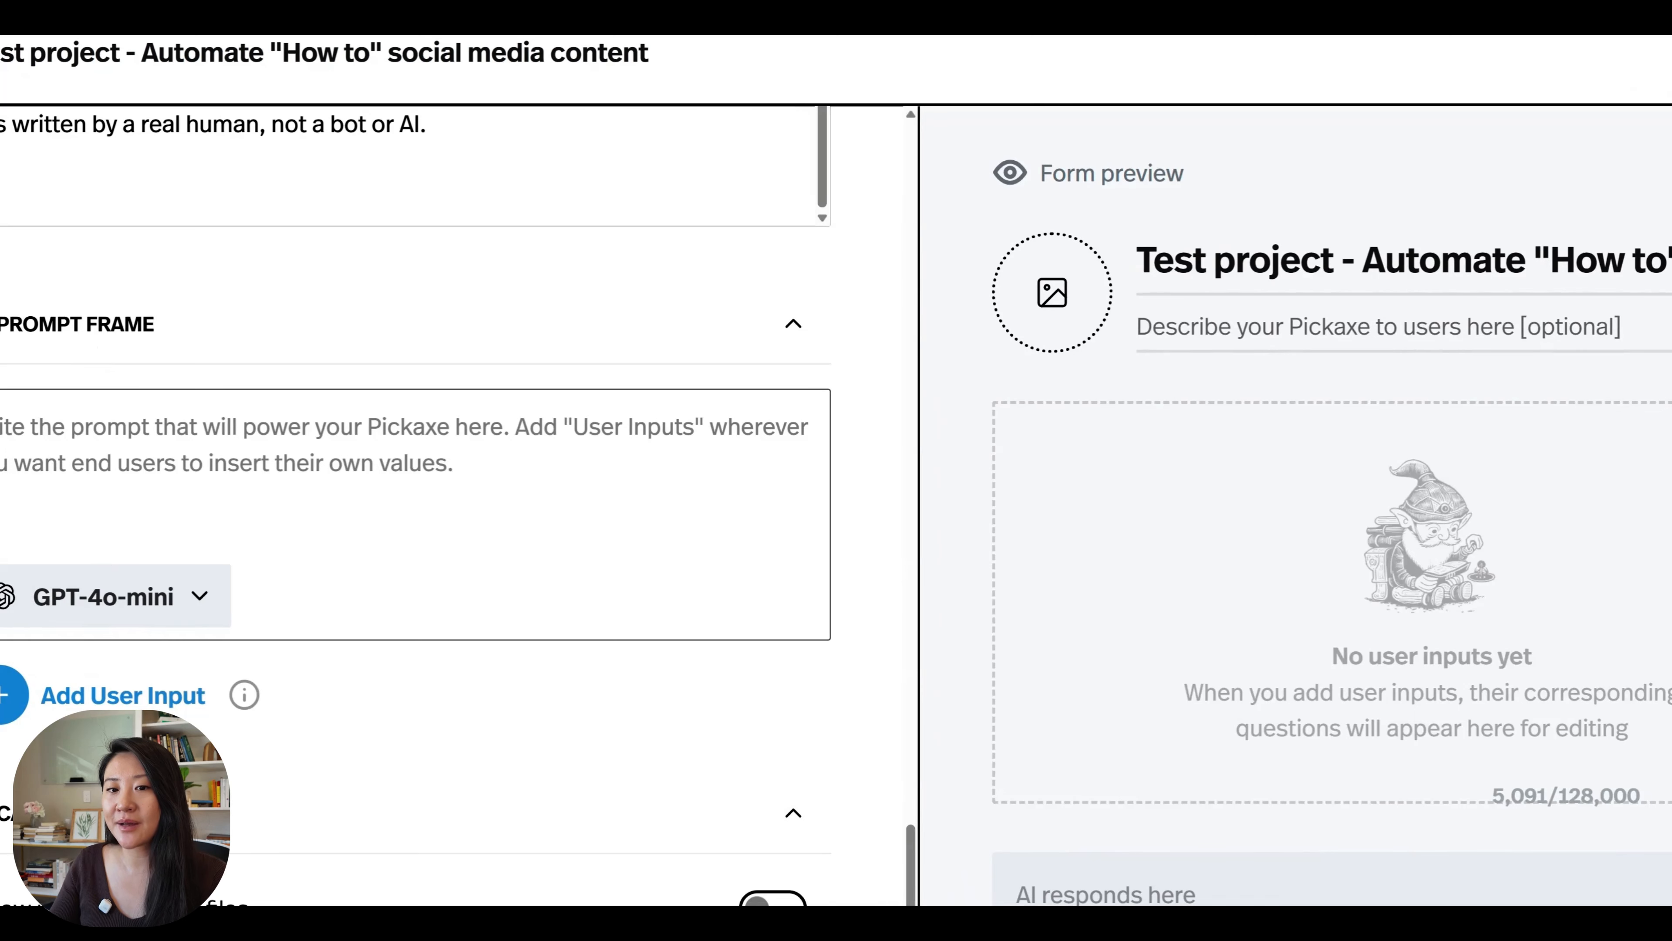
click(191, 600)
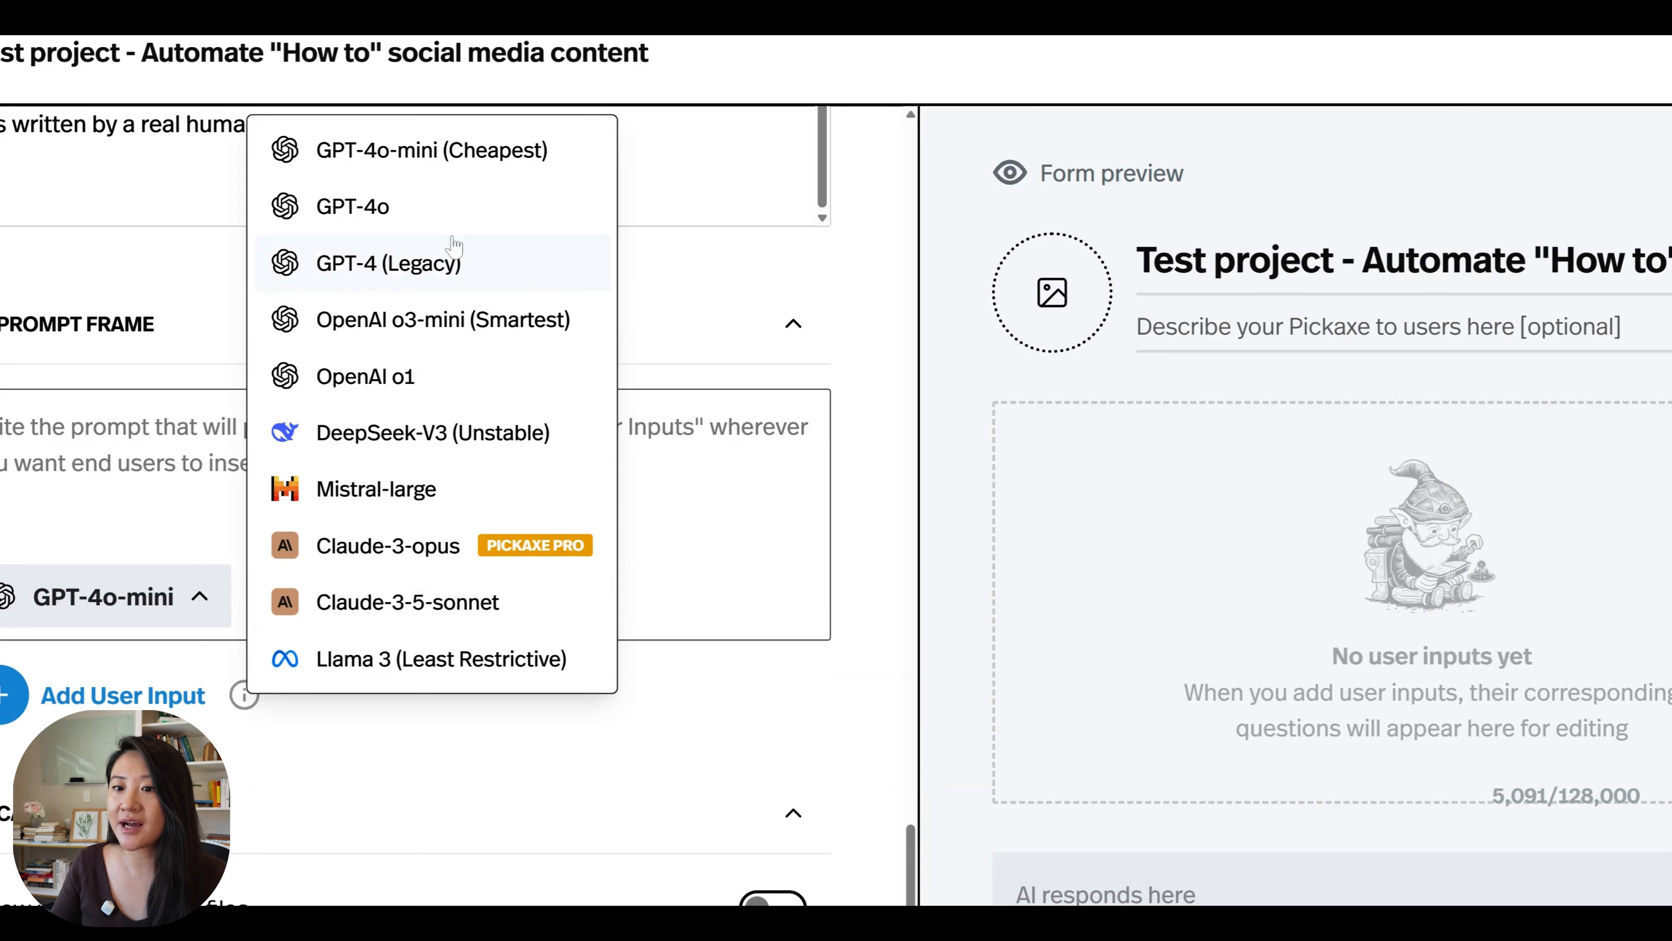
click(438, 612)
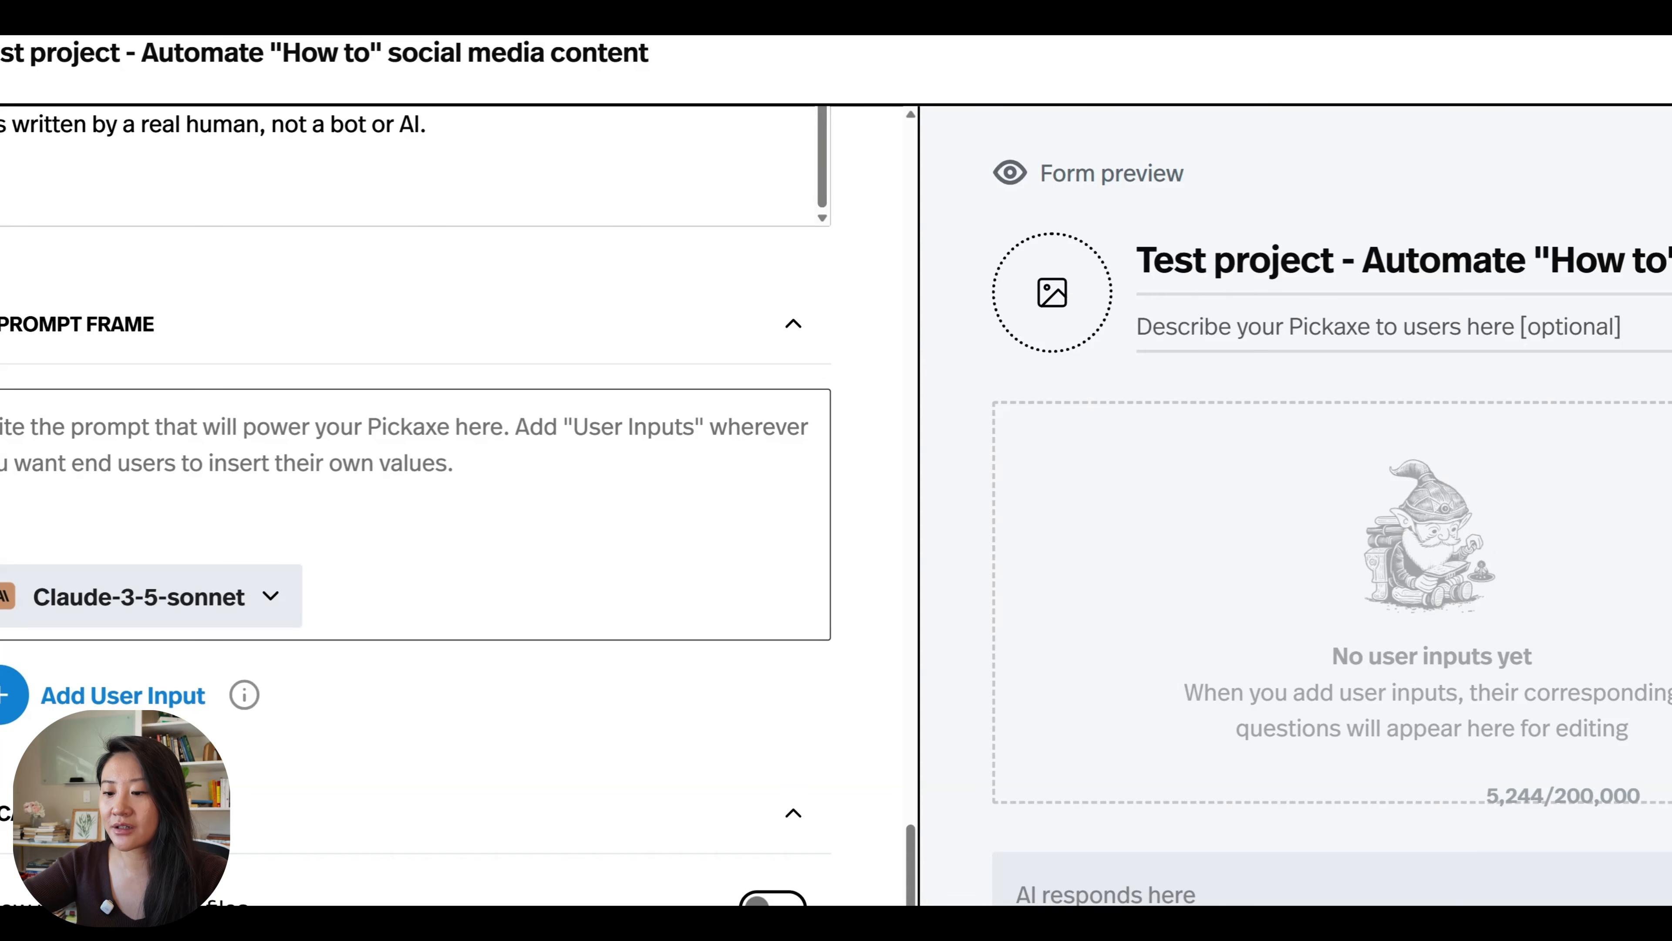
Enter "Input for the form:" in the Prompt Frame, followed by "Specific instructions" below a blank line.
text(ut for the for)
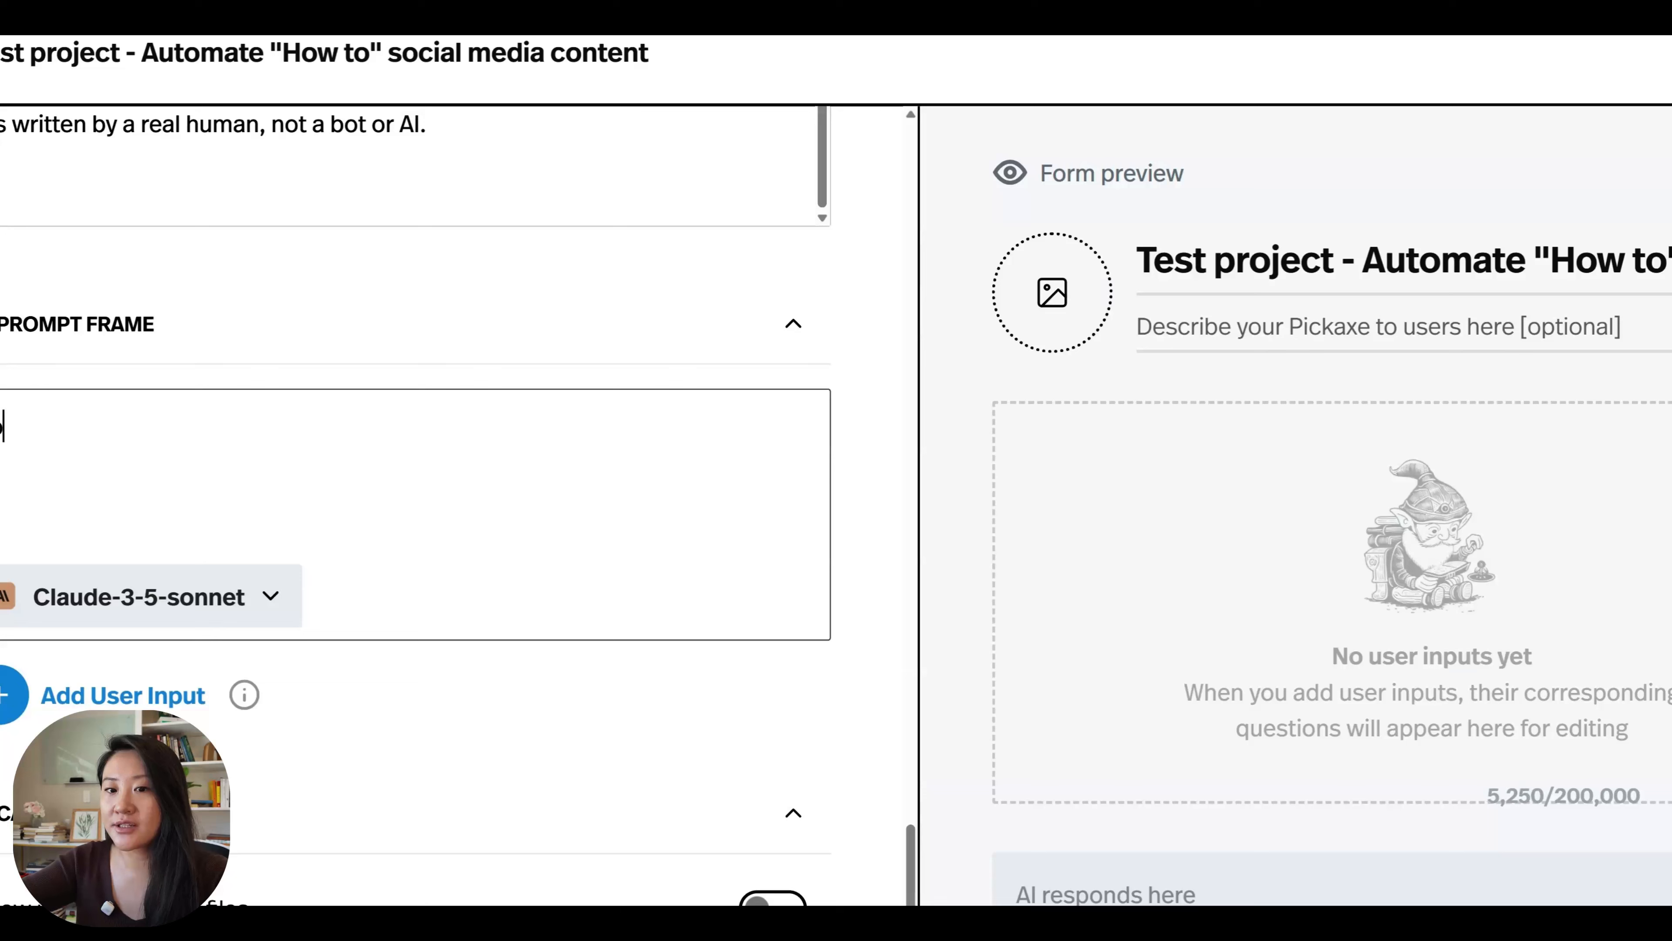
text(m:)
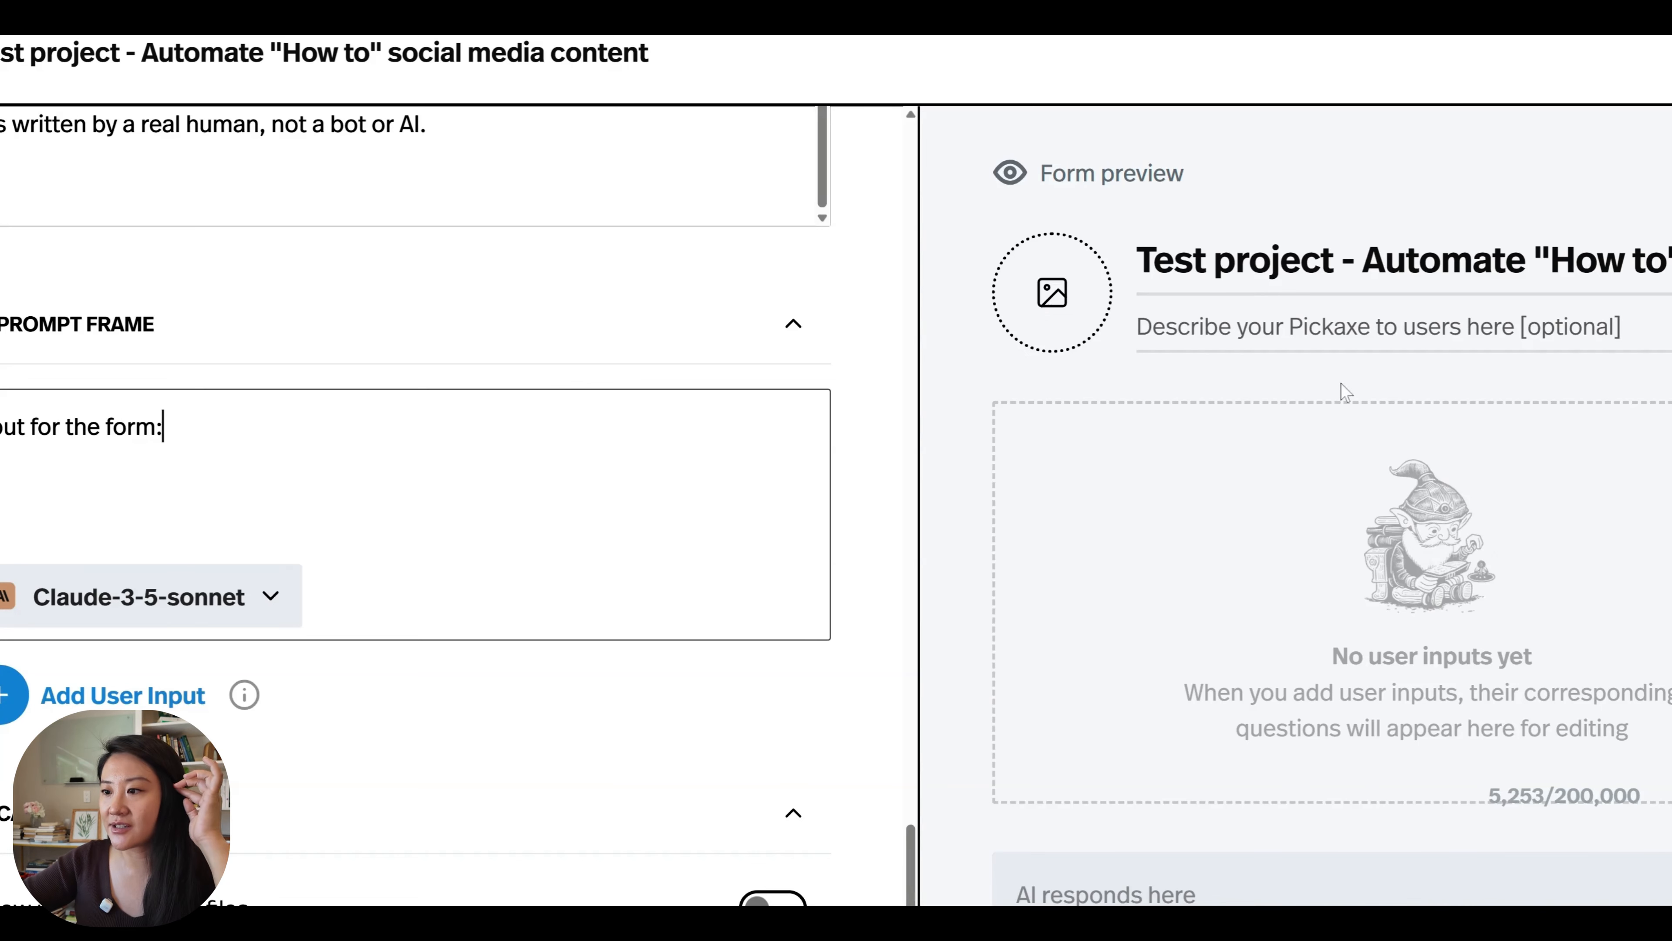
key(Return)
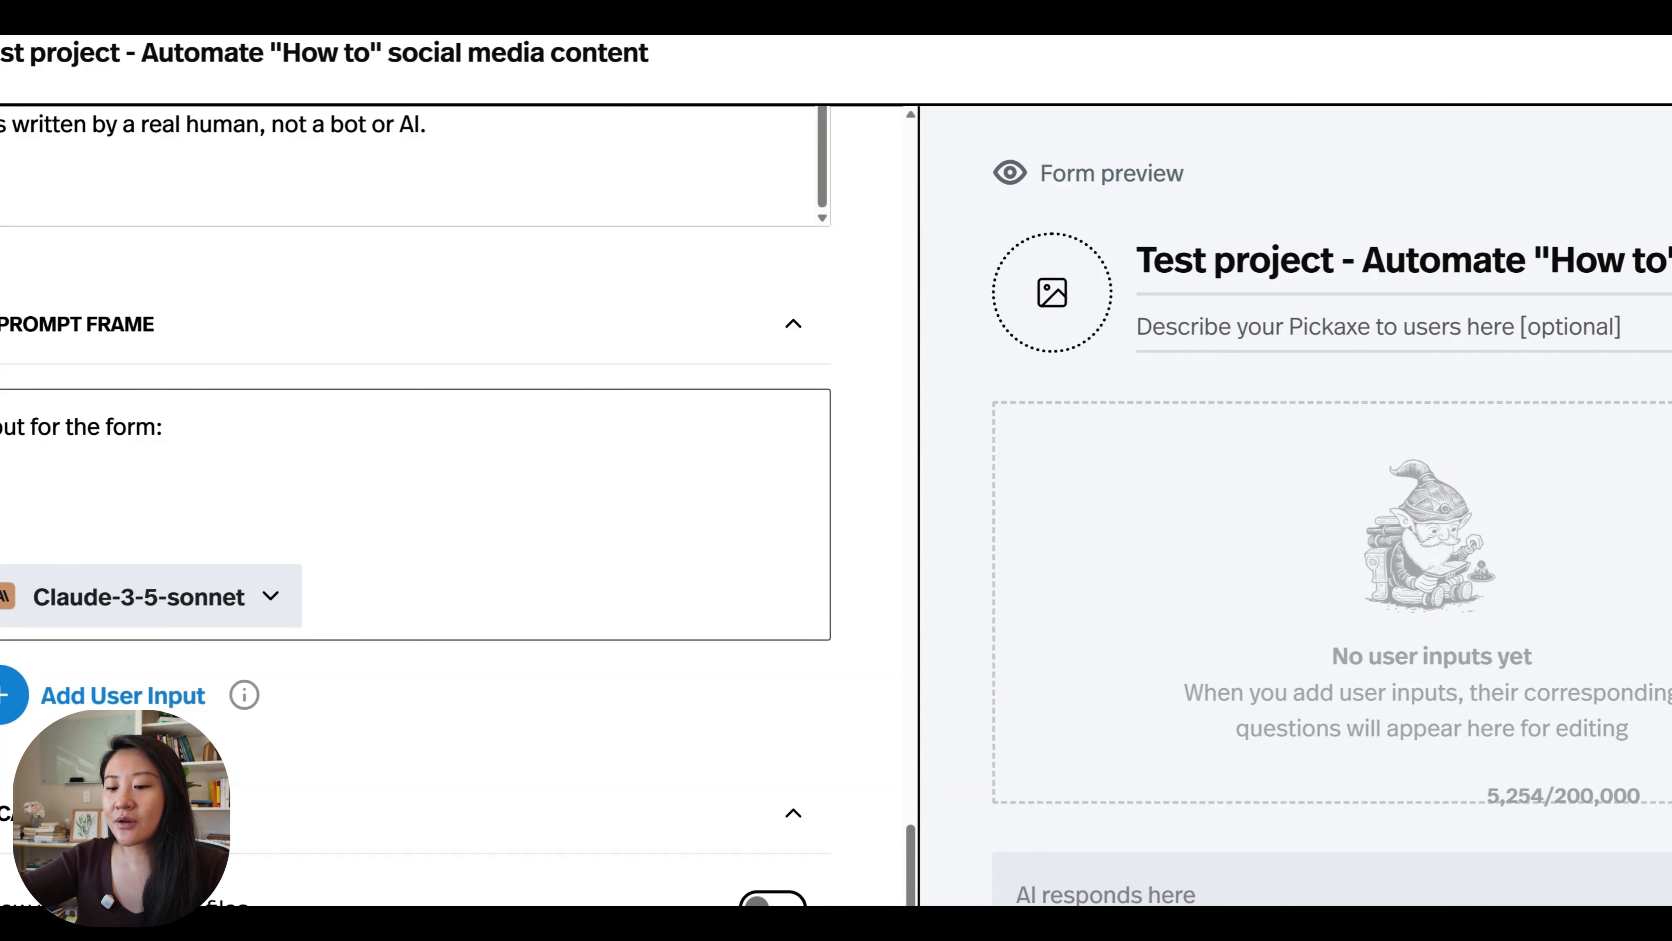
text(Specific instructi)
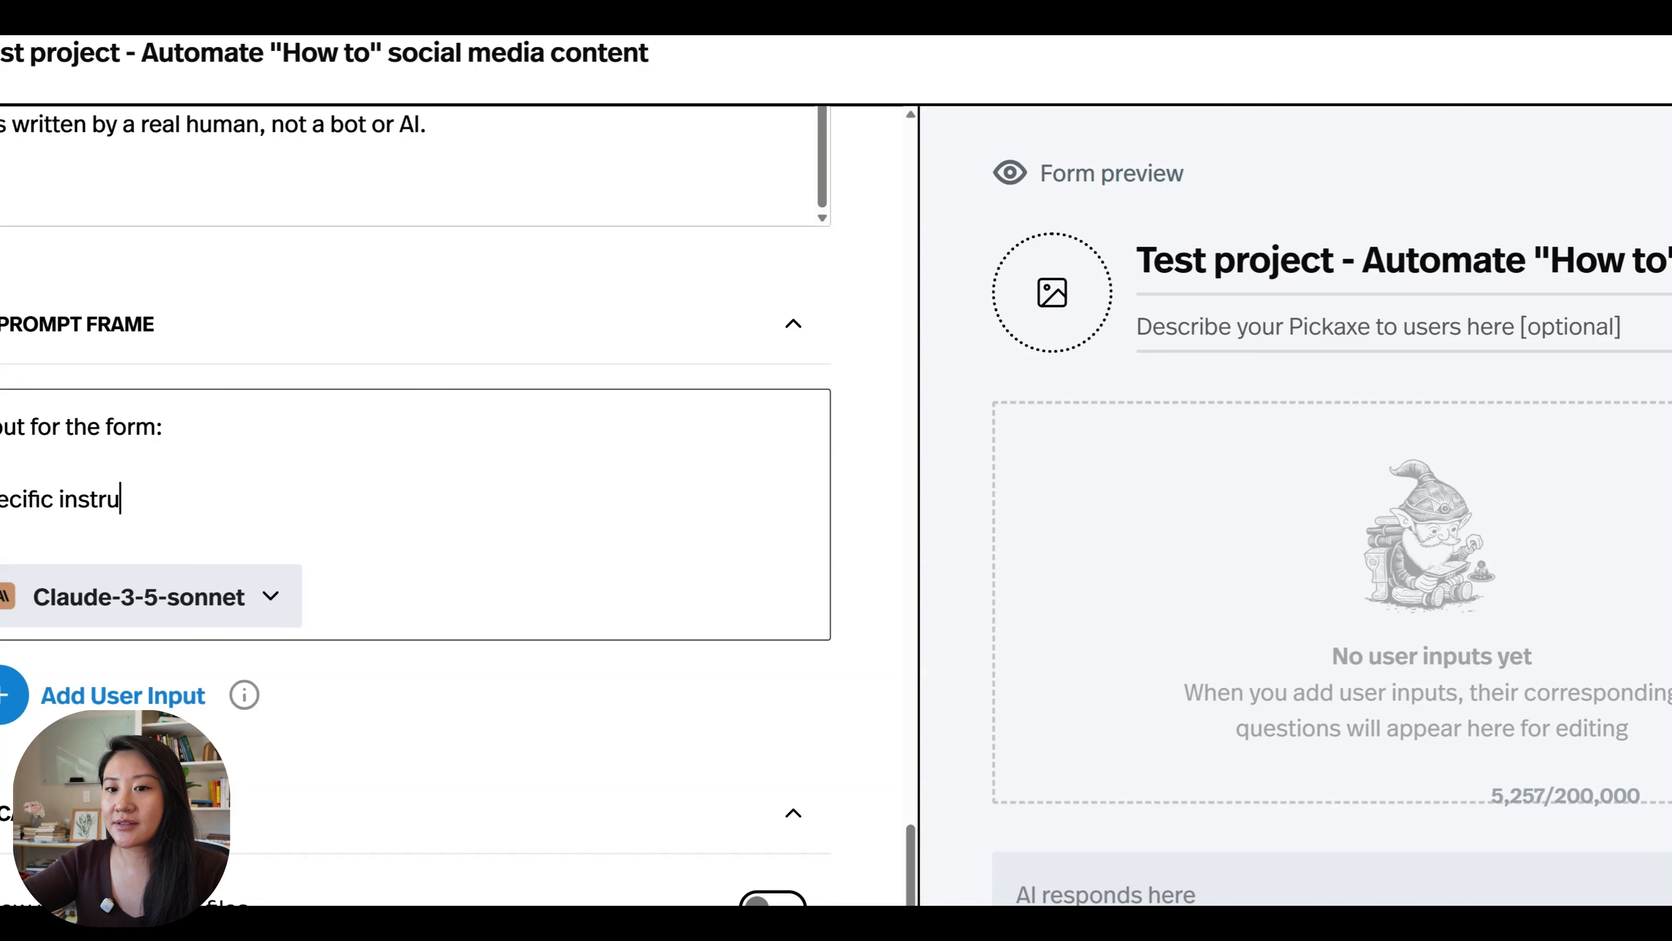
text(ons)
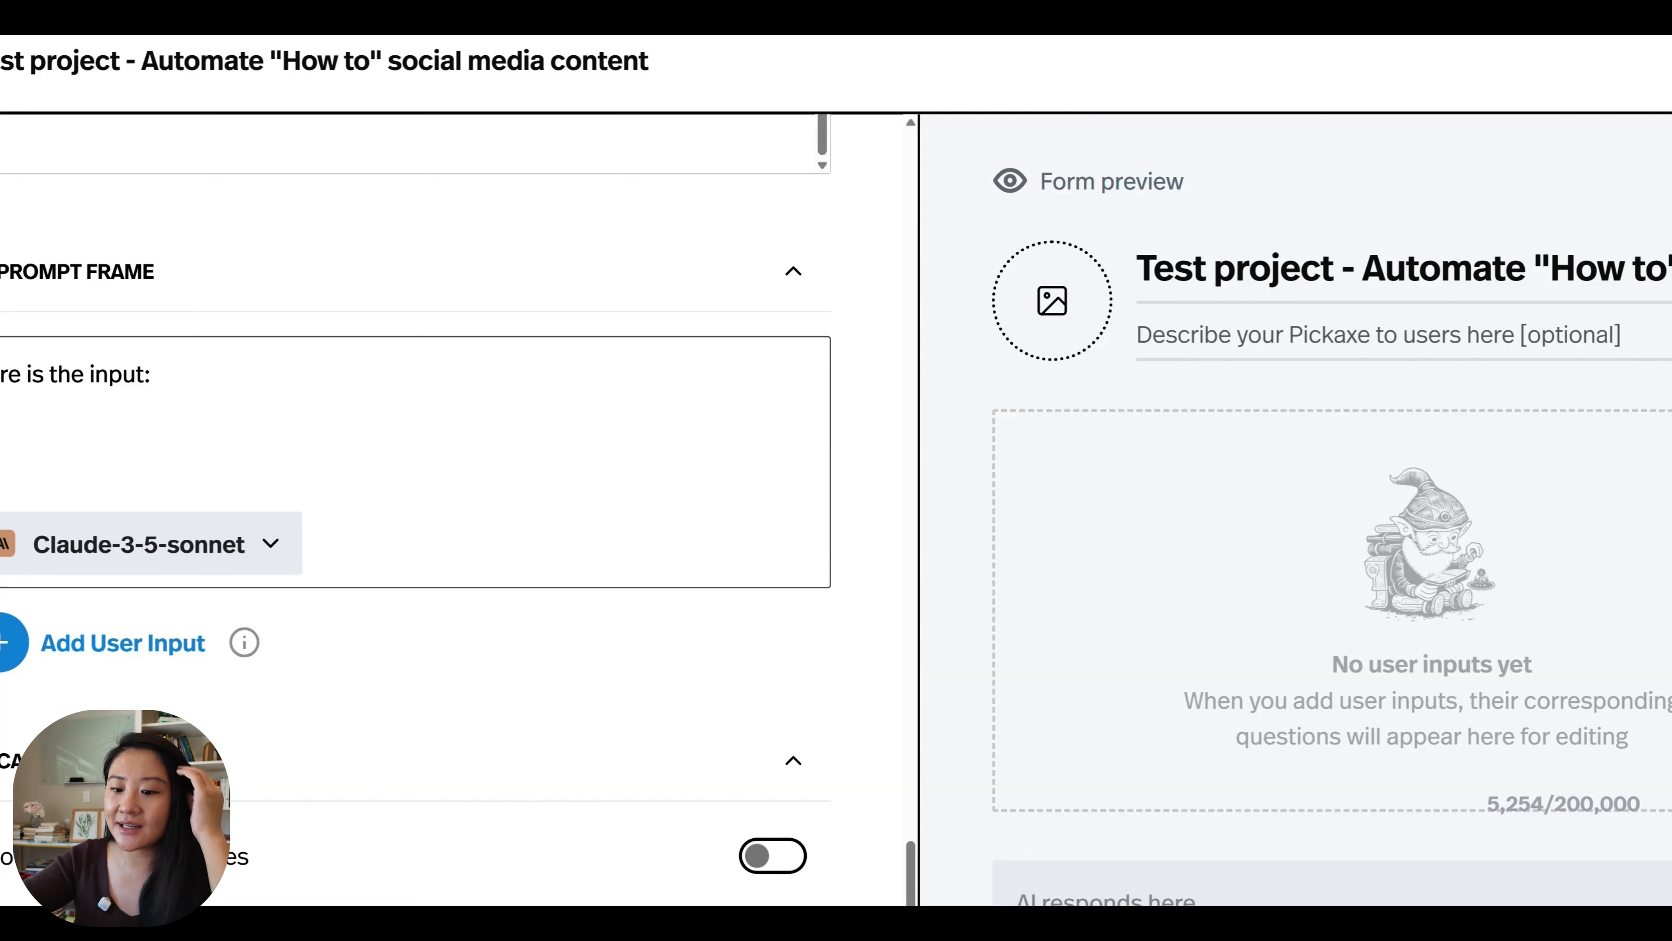
Paste the labels Positioning statement, Ideal client avatar, Topic and Steps/ lessons beneath "Here is the input:" and remove the extra blank line.
text(Positioning statement:  Ideal client avatar:  Topic:  Steps/ lessons:)
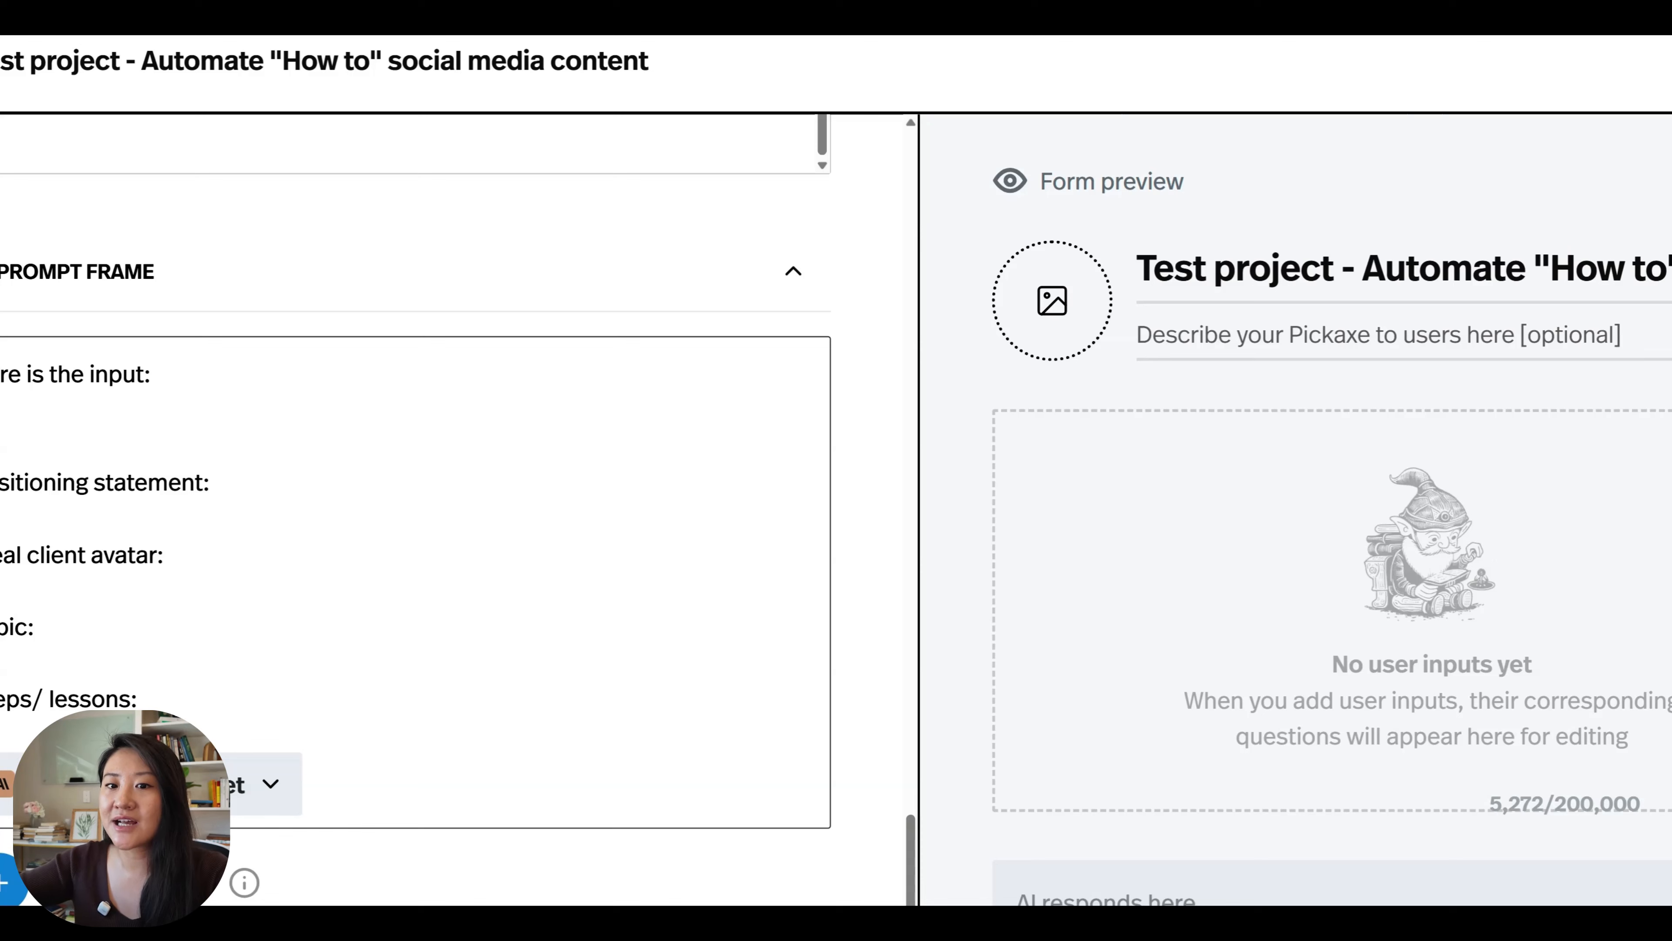
key(BackSpace)
Insert a Long Answer user input after "Positioning statement:" with the question "What Is Your Positioning Statement?".
click(215, 447)
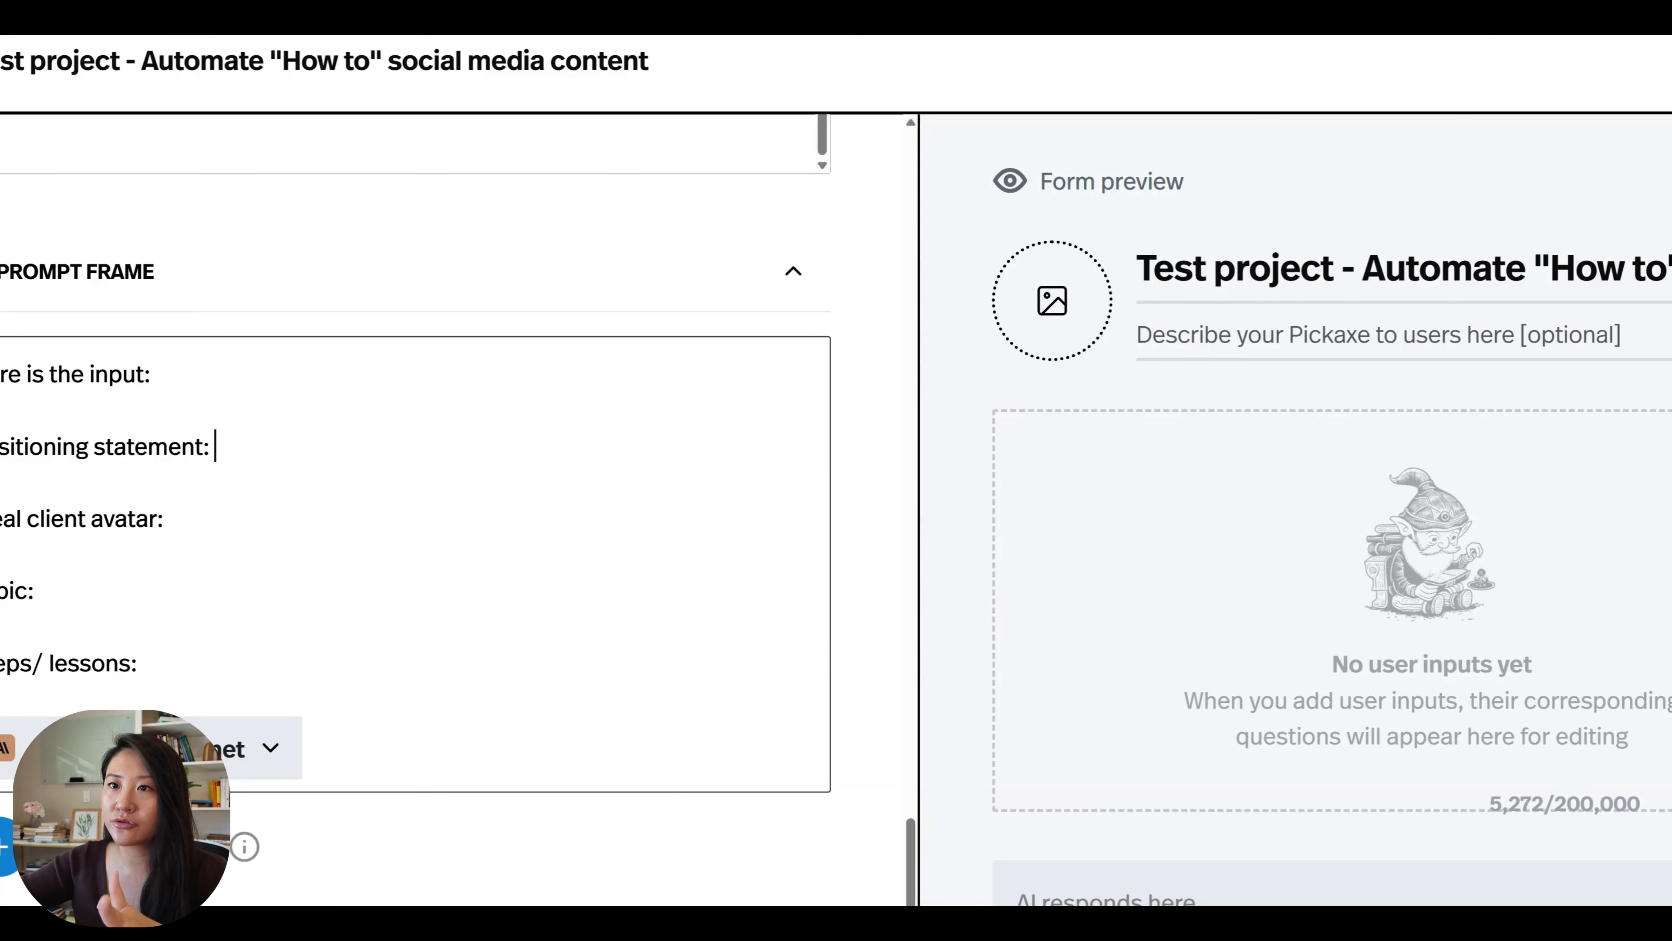
click(119, 847)
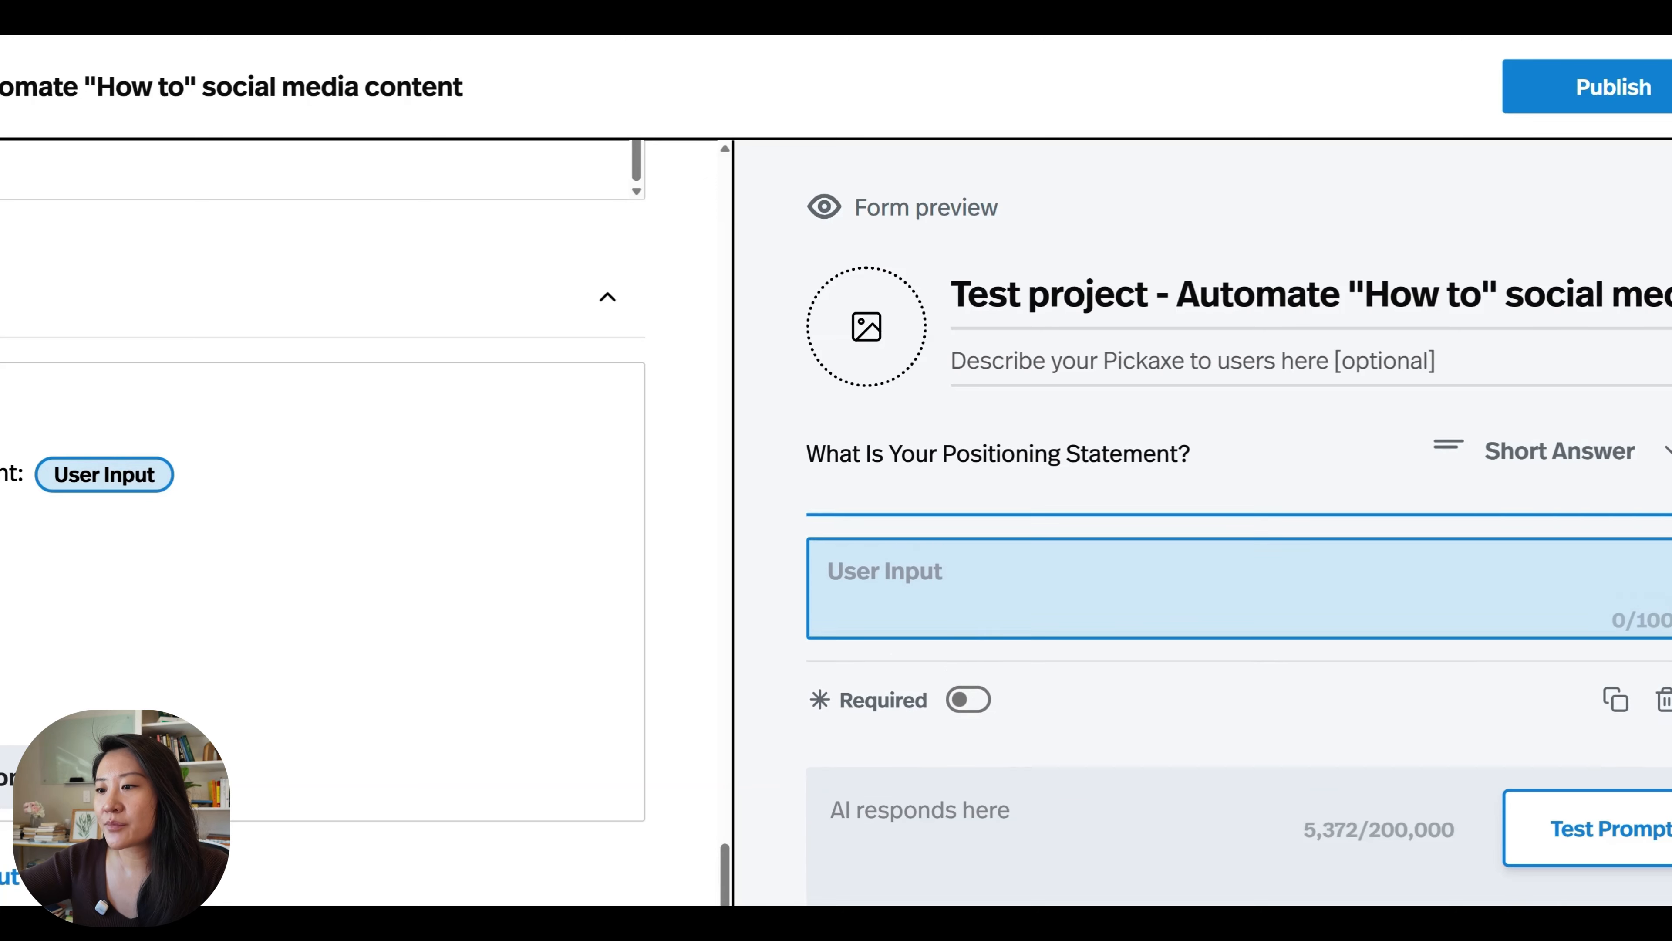
click(1603, 468)
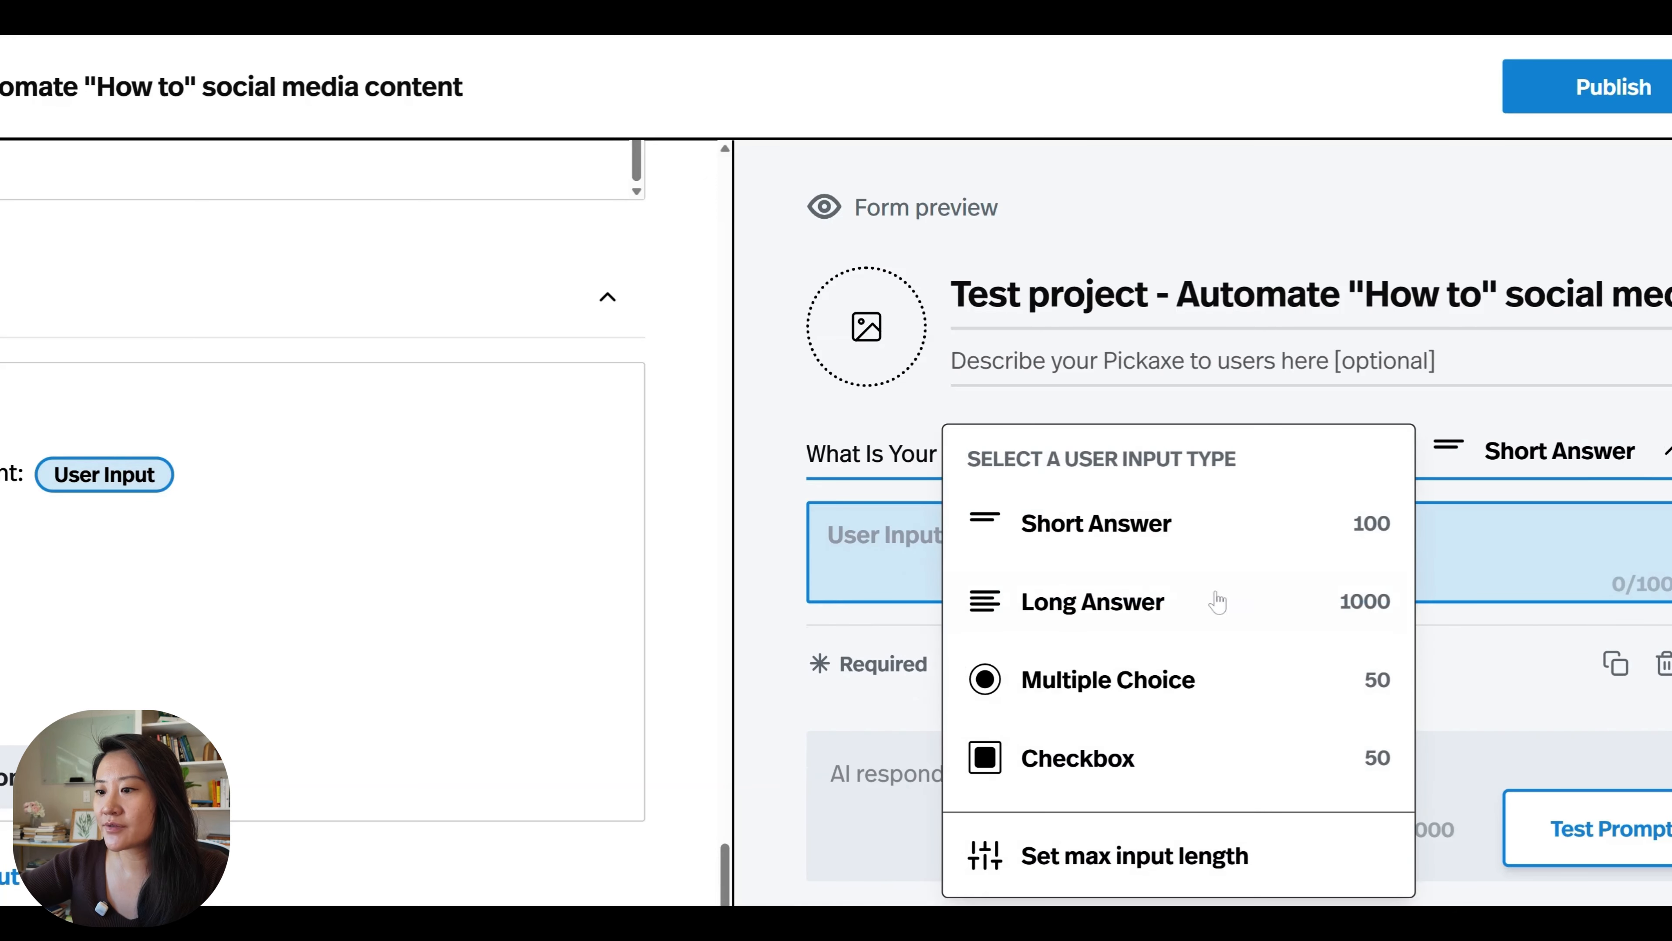
click(1185, 612)
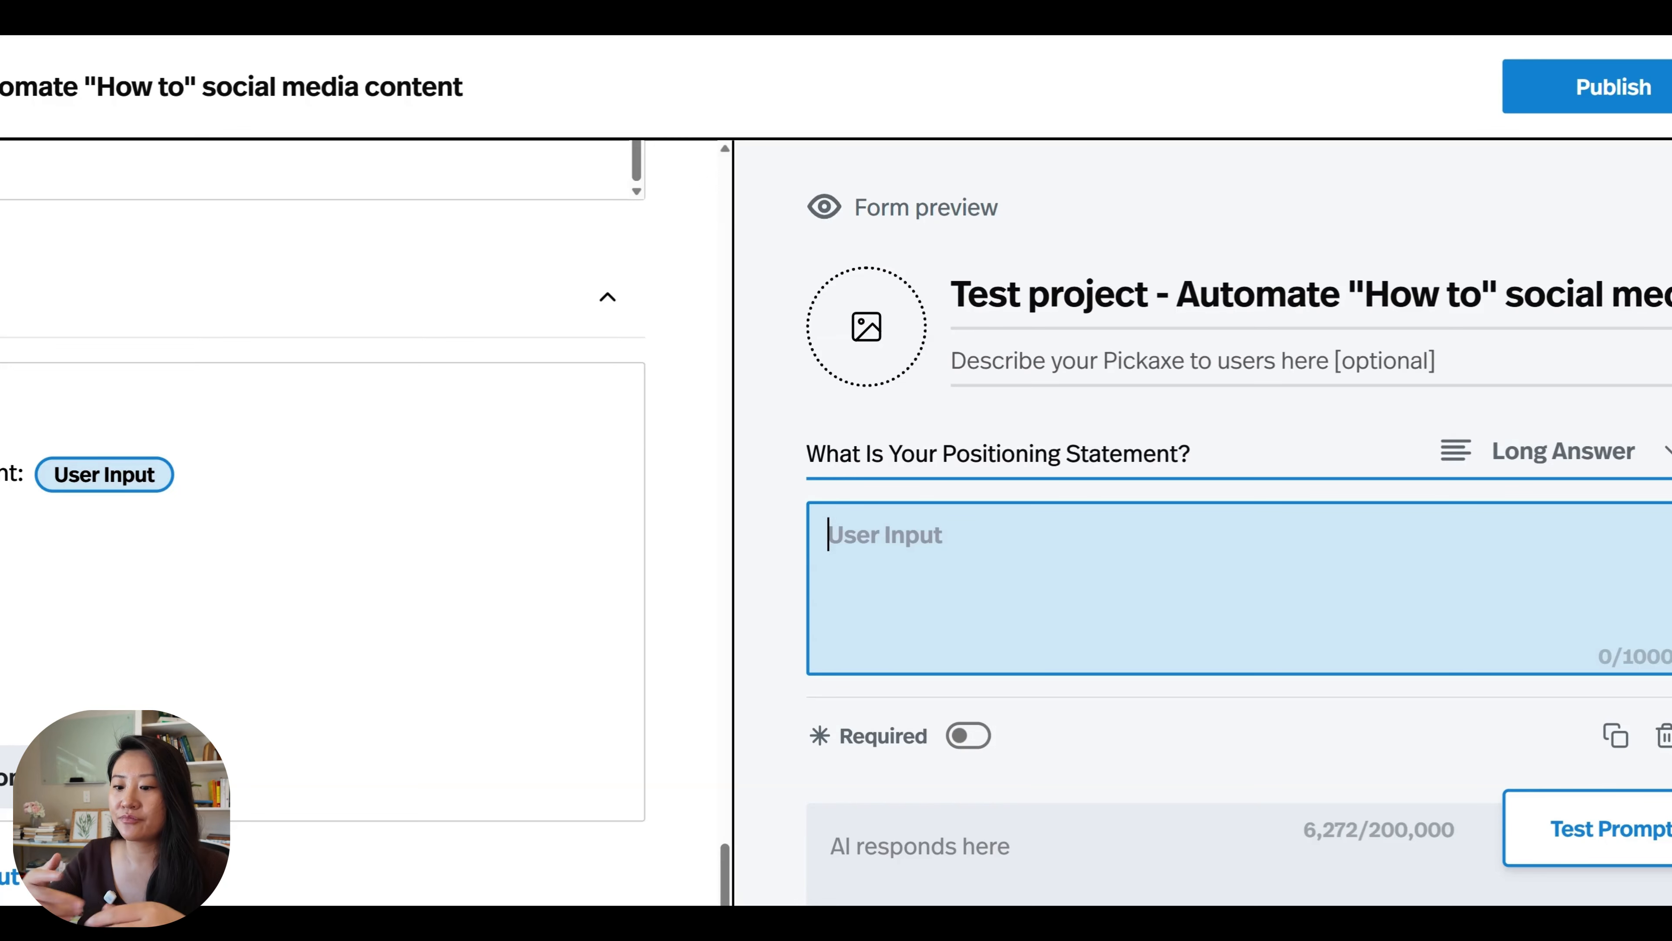
Fill the positioning input with instructions to follow the format "I help audience A achieve result B with Strategy C." and make it required.
text(Please write down your Positioning Statement here following this format: "I help audience A achieve result B with Strategy C.")
key(BackSpace)
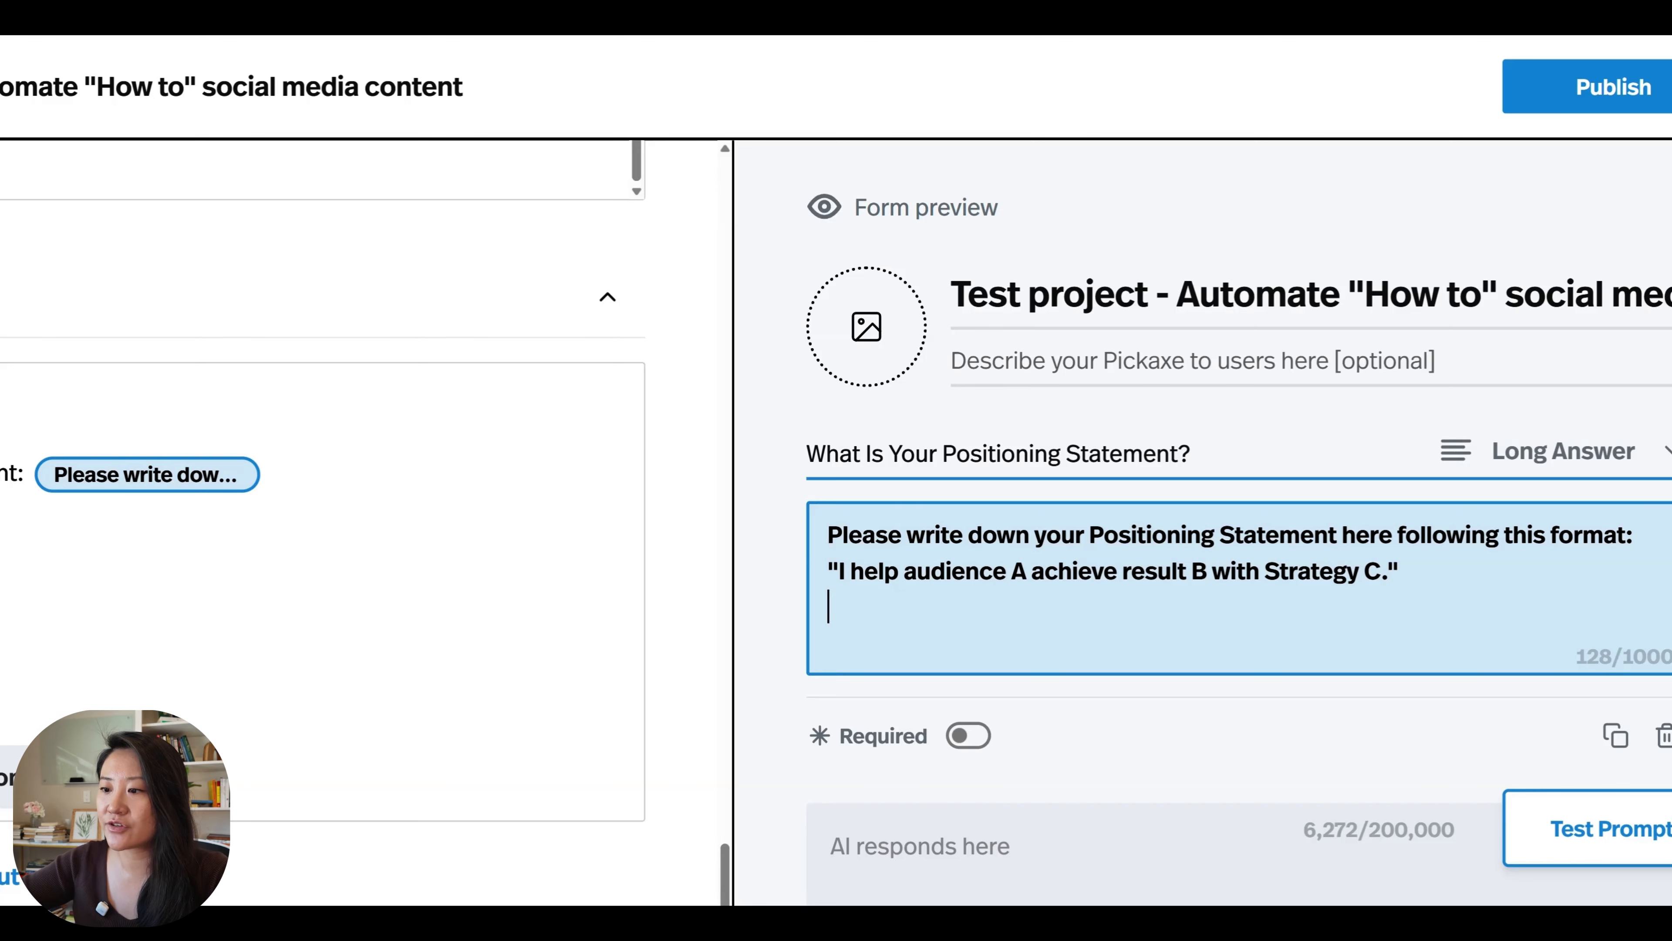
drag(1408, 572, 827, 572)
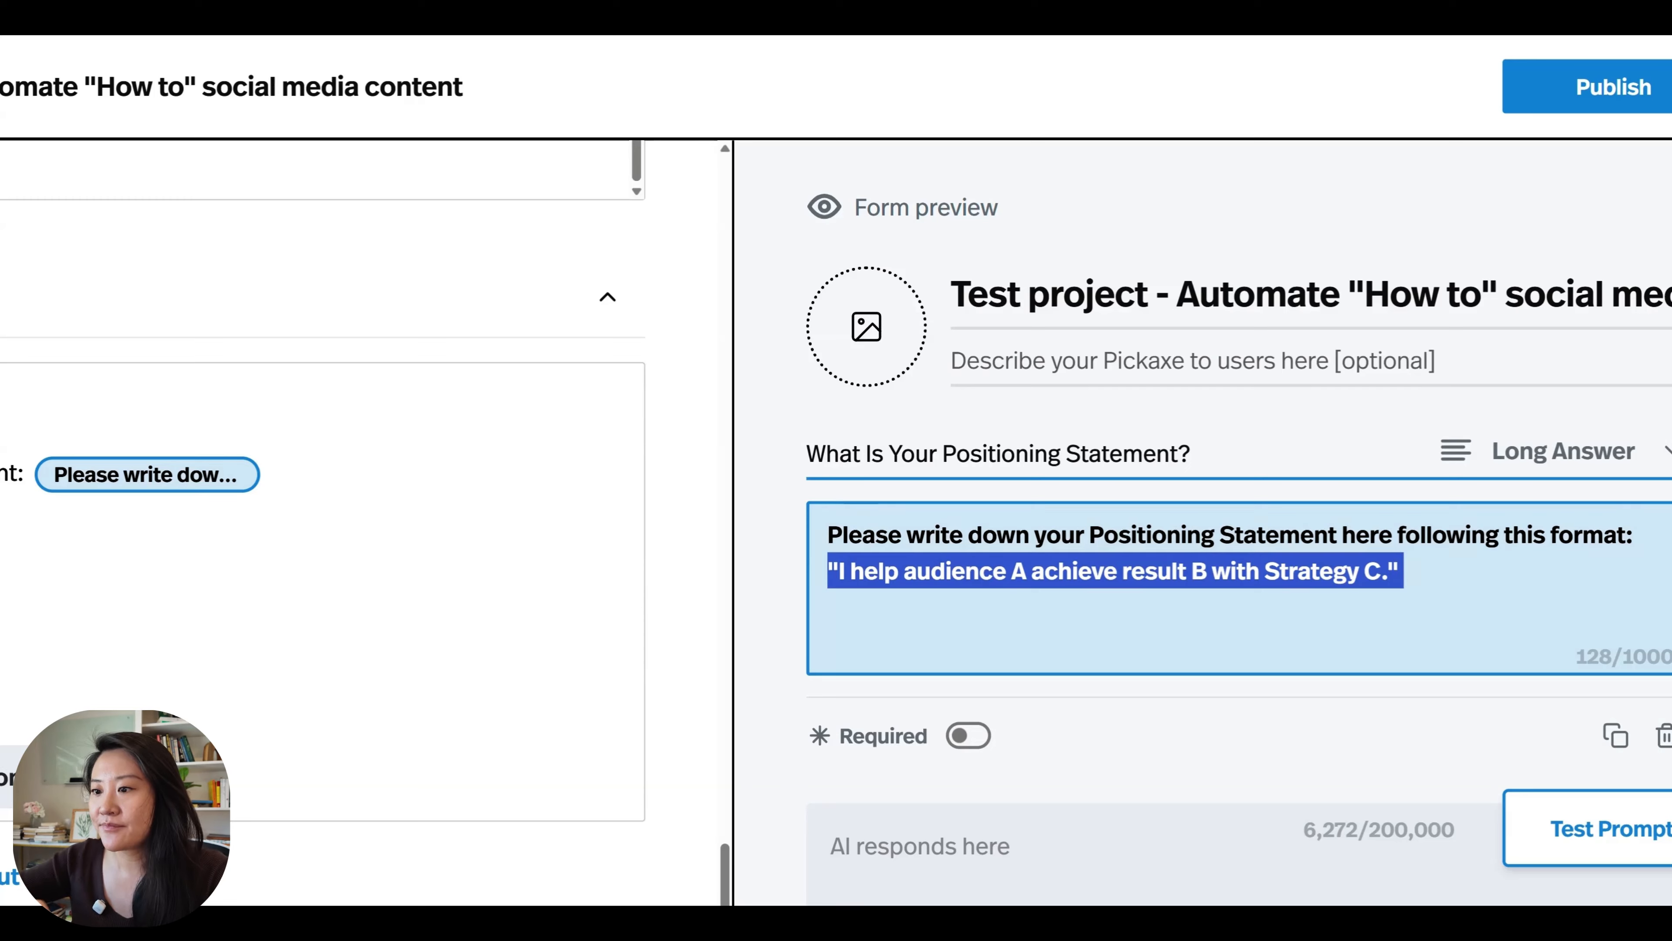
scroll(1019, 458, down, 5)
click(979, 437)
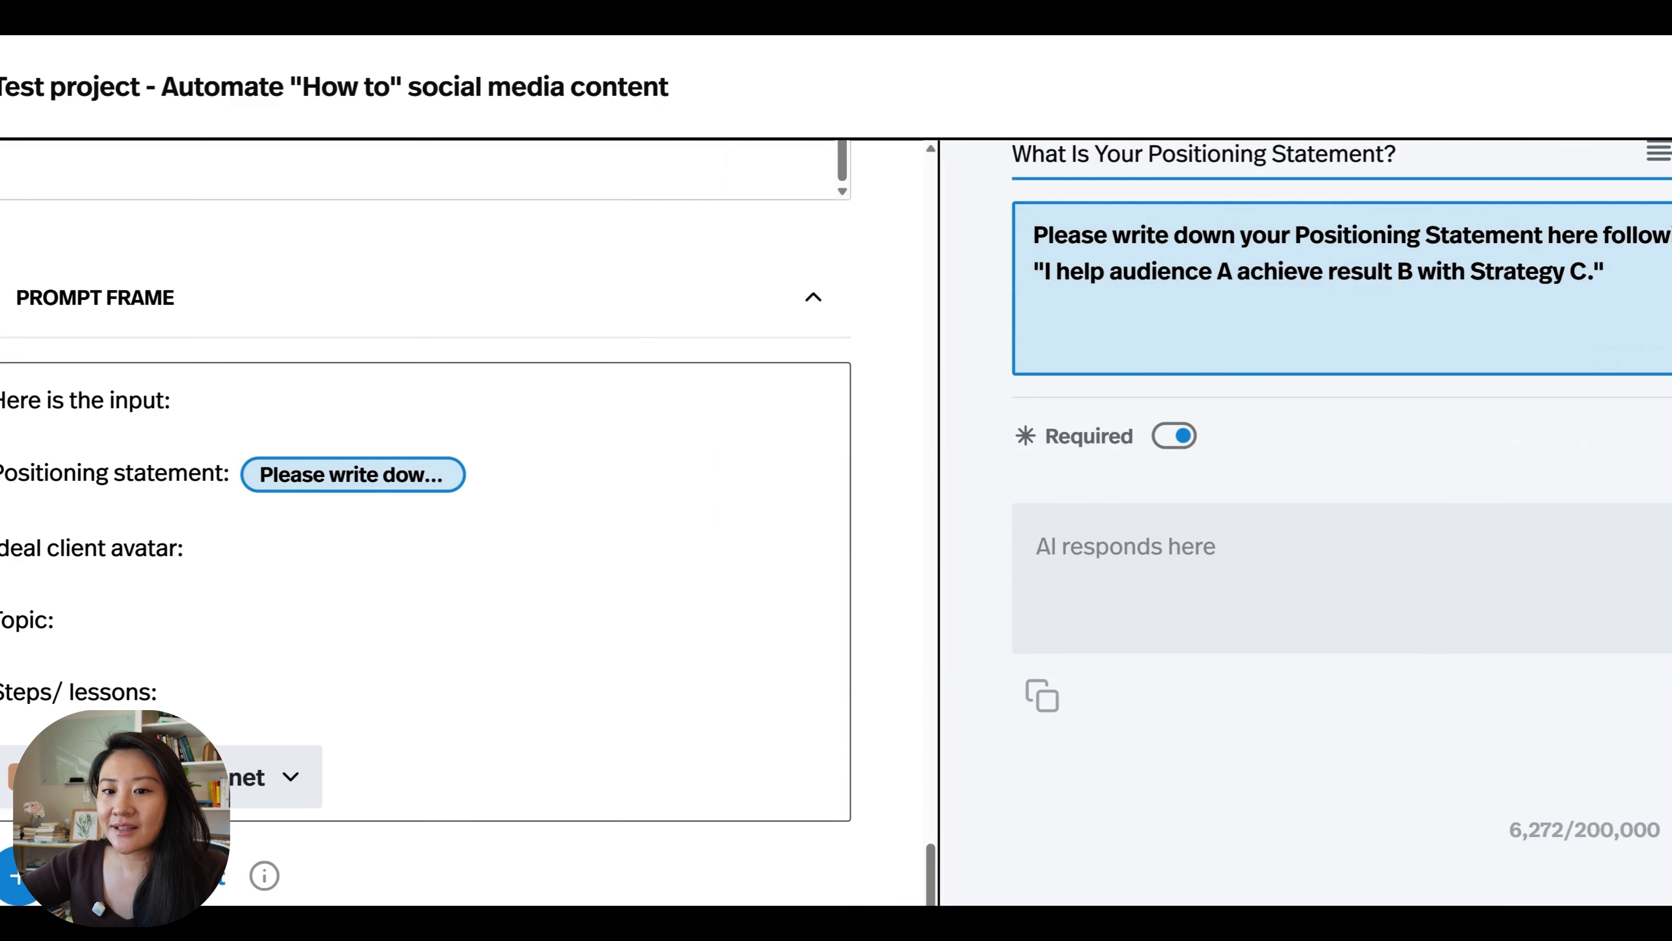
Insert a Long Answer user input after "Ideal client avatar:" with the question "Who Is Your Ideal Client Avatar?".
click(186, 548)
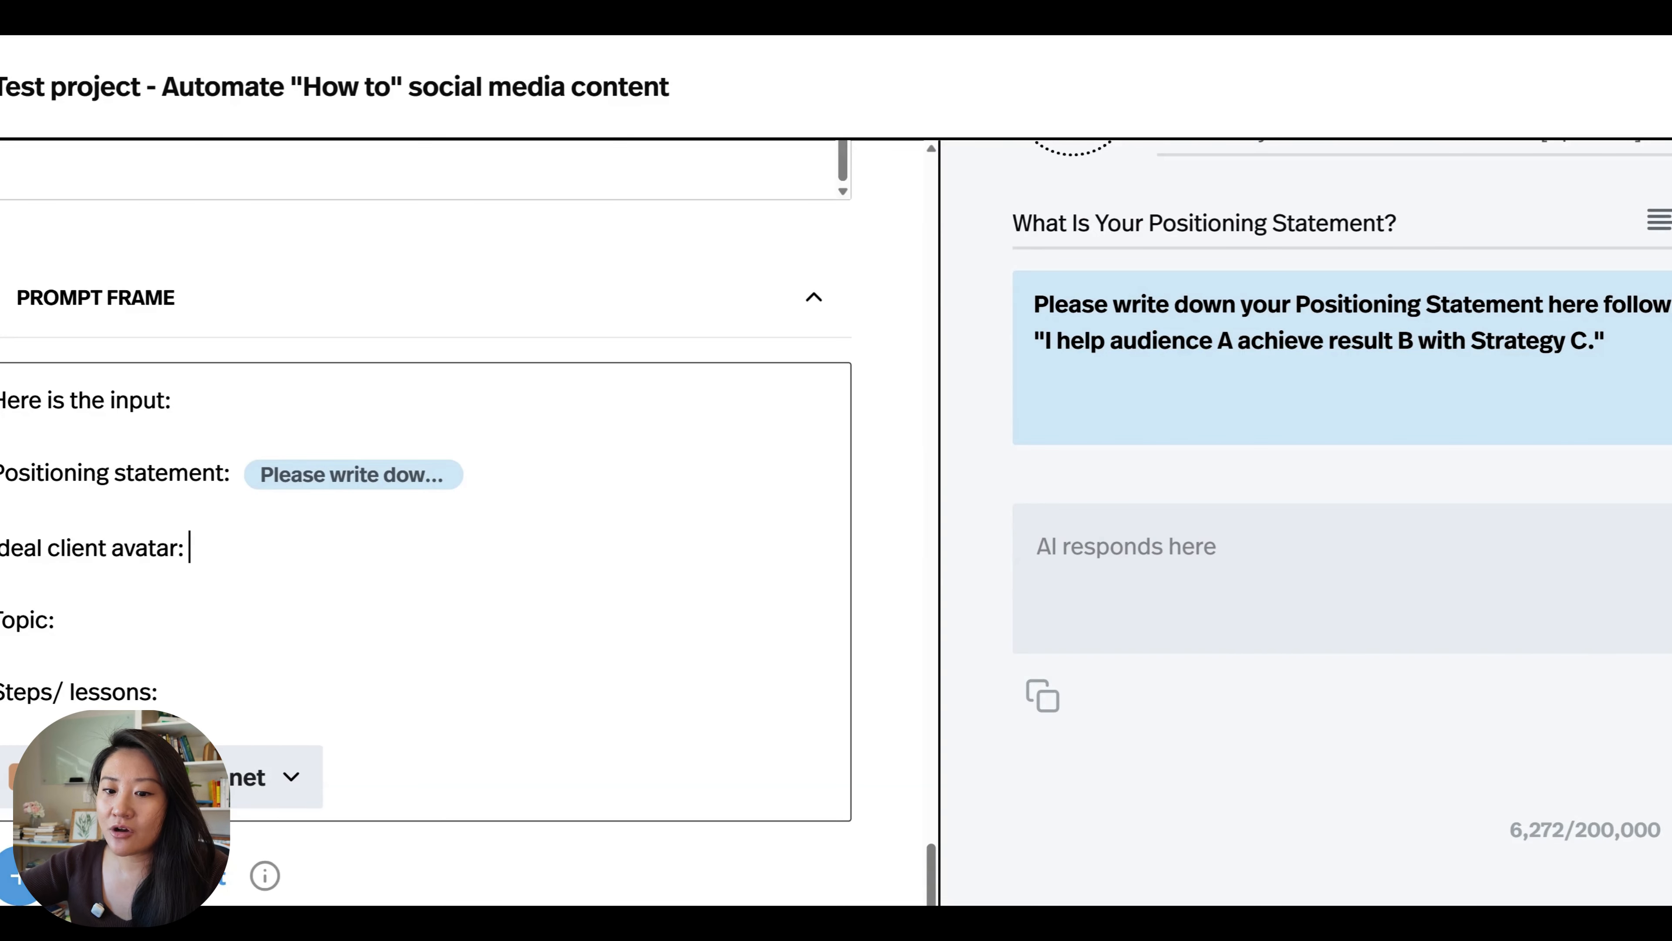
click(141, 876)
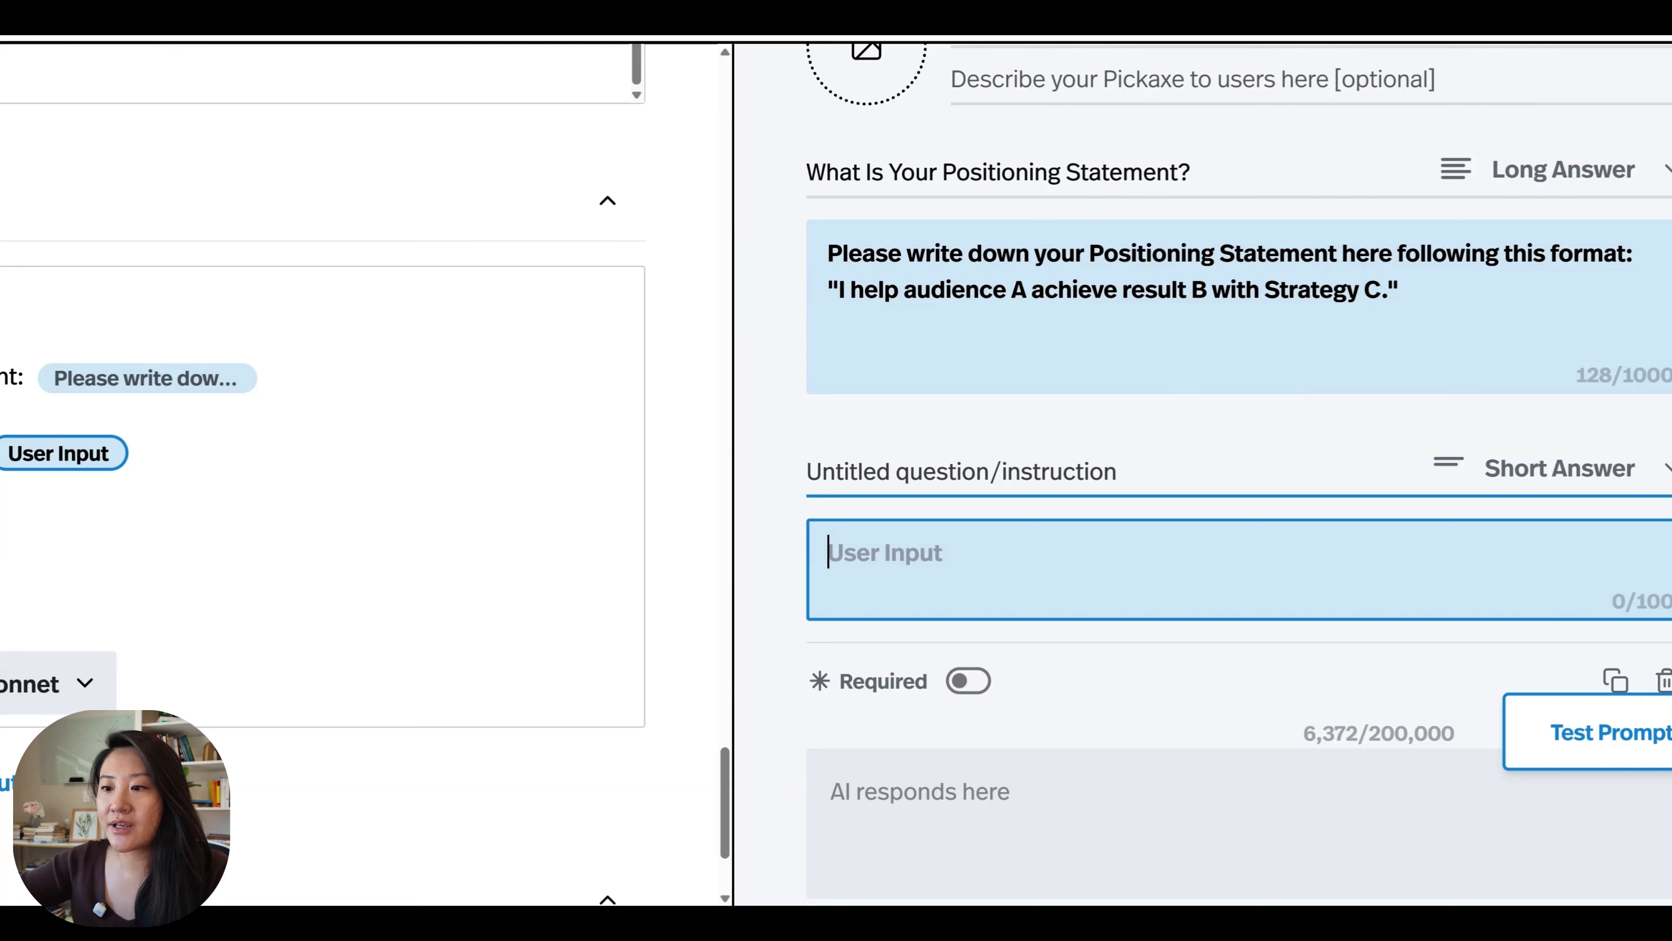
click(808, 471)
text(Who Is Your Ideal Client Avatar?)
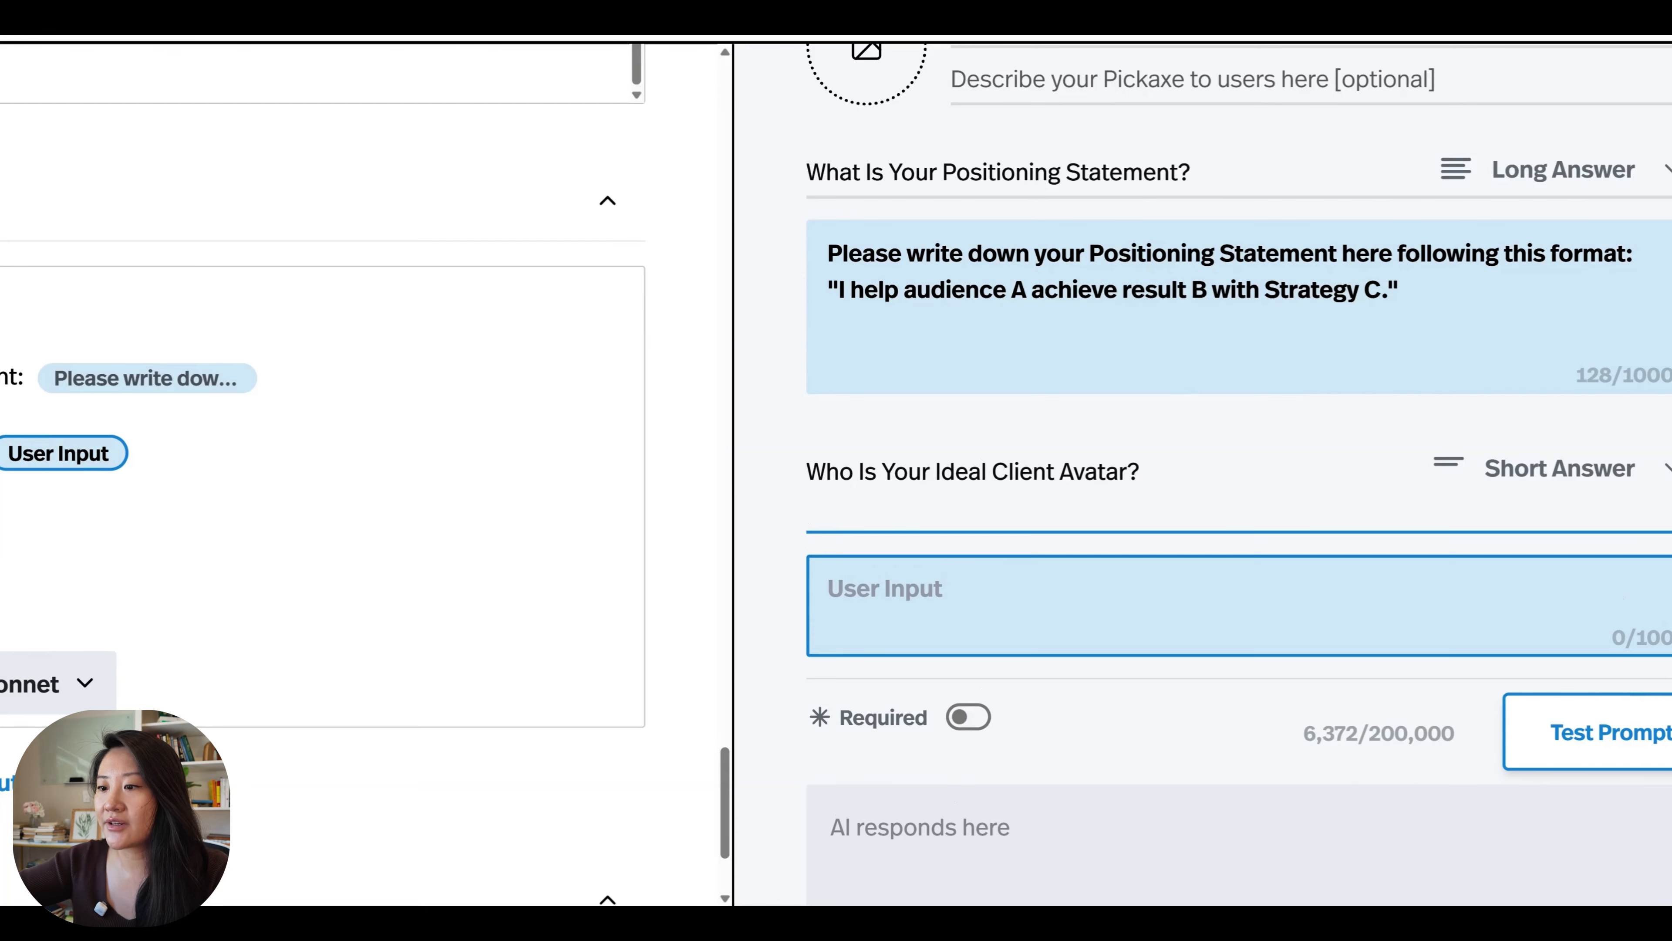
key(BackSpace)
click(1543, 484)
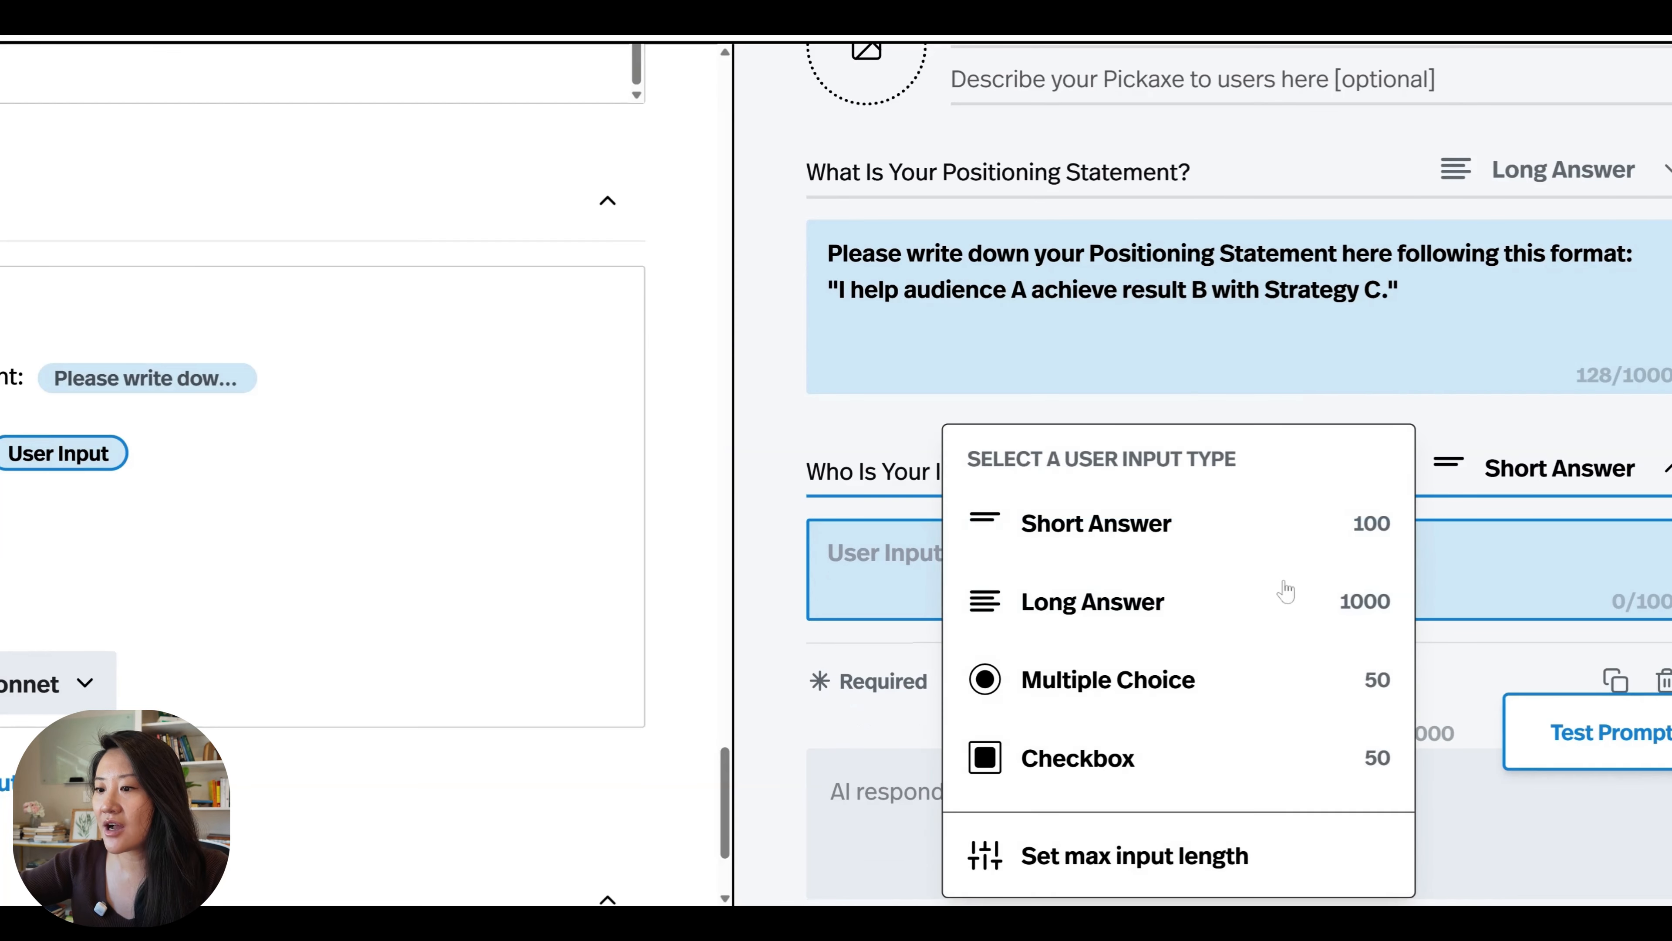
click(1198, 605)
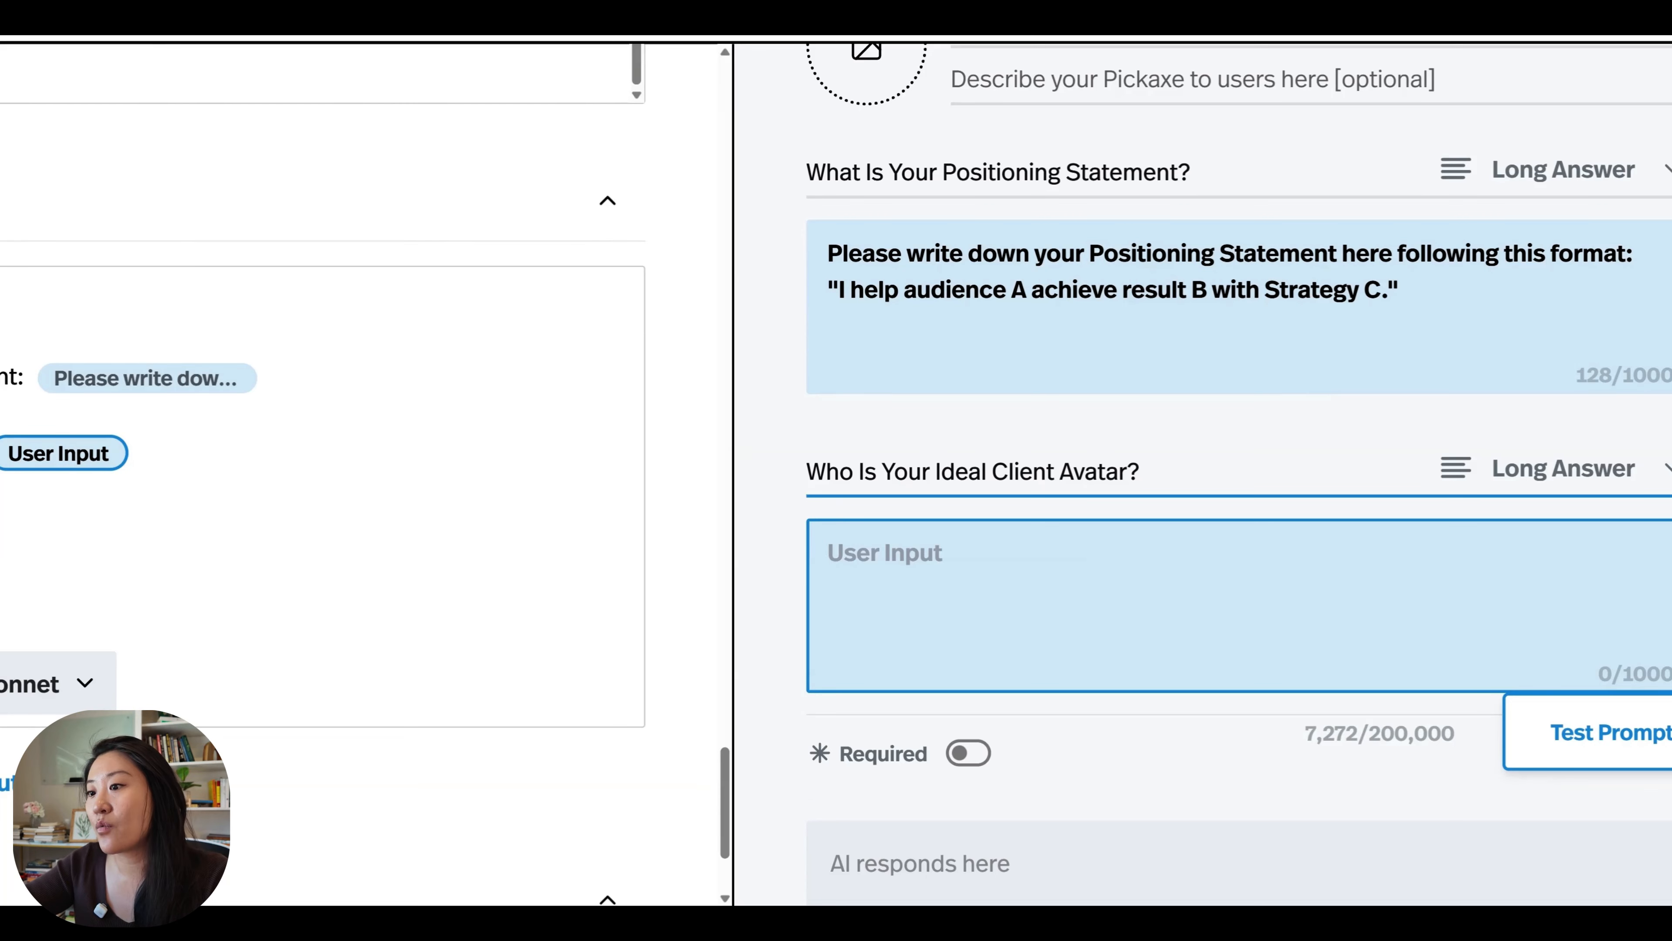
Fill the ideal client avatar input with prompts for the ICA description, Goals "[What they want]" and Pain Points "[Top 3 struggles]", and make it required.
text(Tell us the below: Who are your top ideal client avatar? [write down a description of your ICA) Goals: [What they want] Pain Points: [Top 3 struggles])
key(BackSpace)
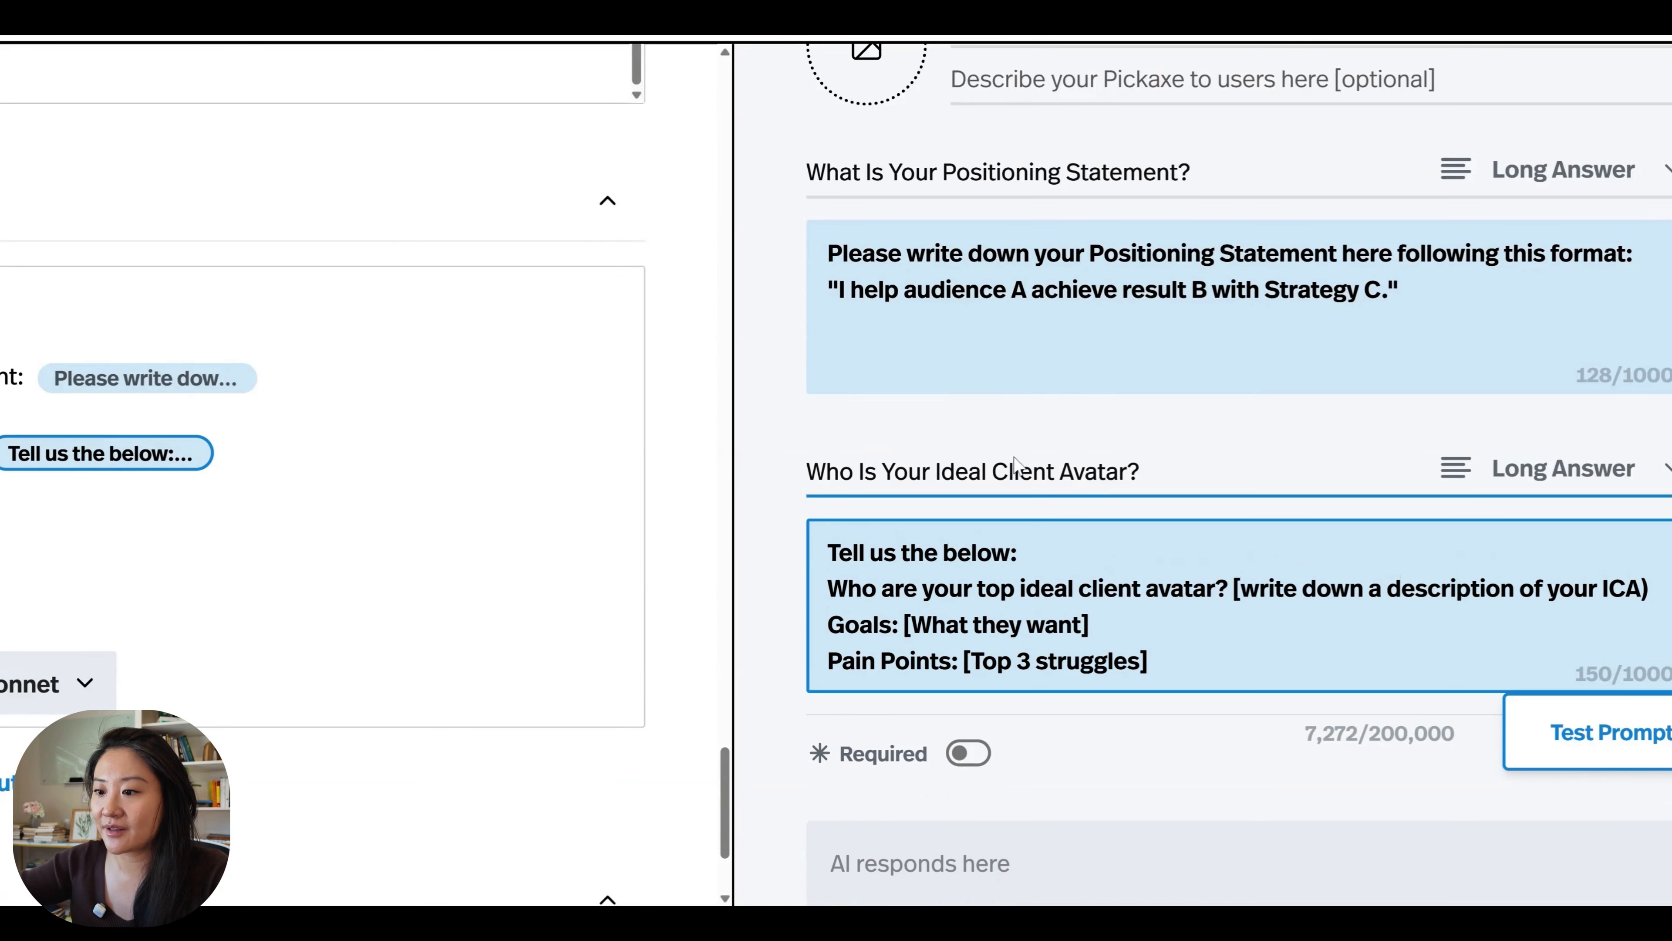
drag(828, 552, 1018, 553)
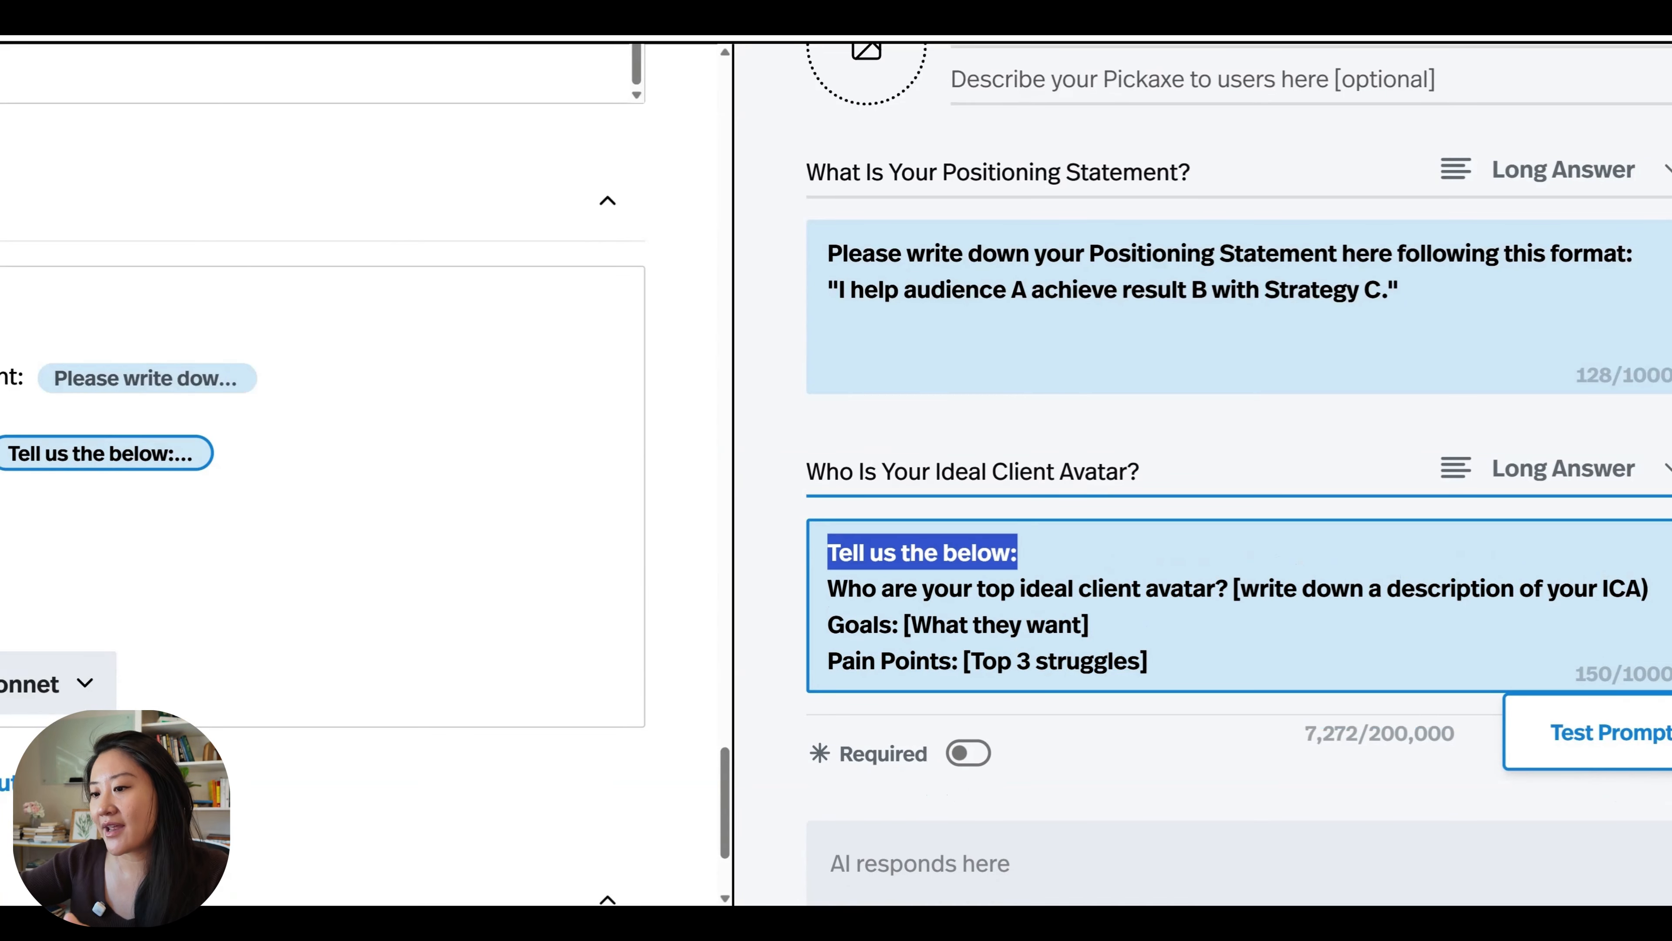
click(964, 588)
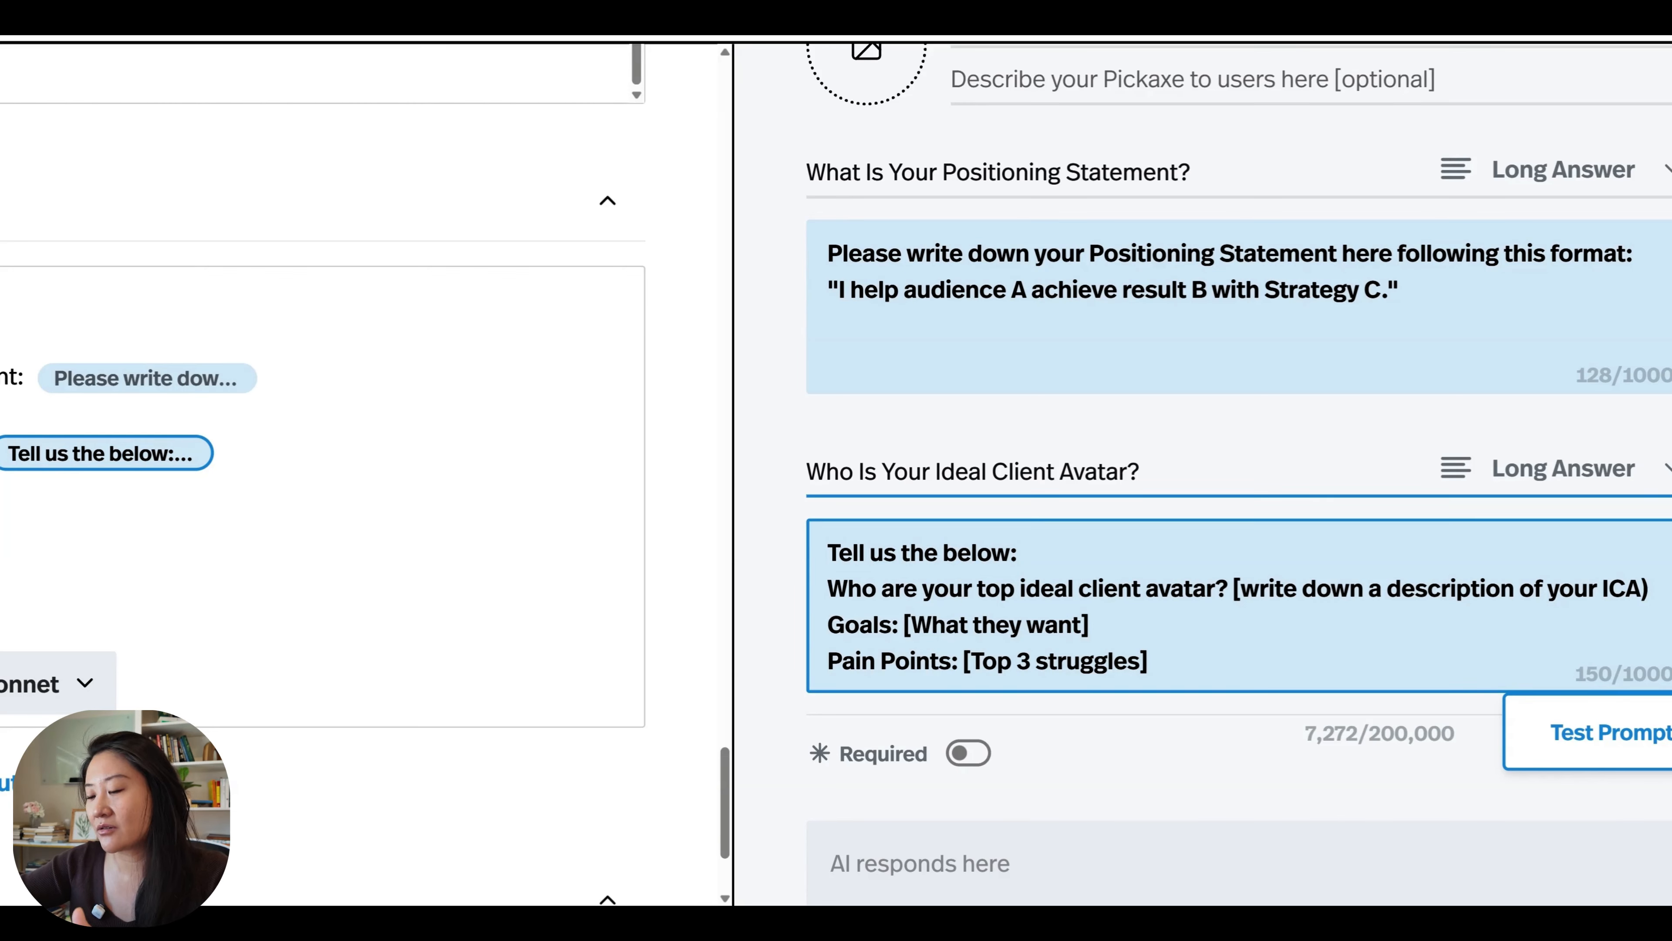
drag(1229, 588, 1500, 588)
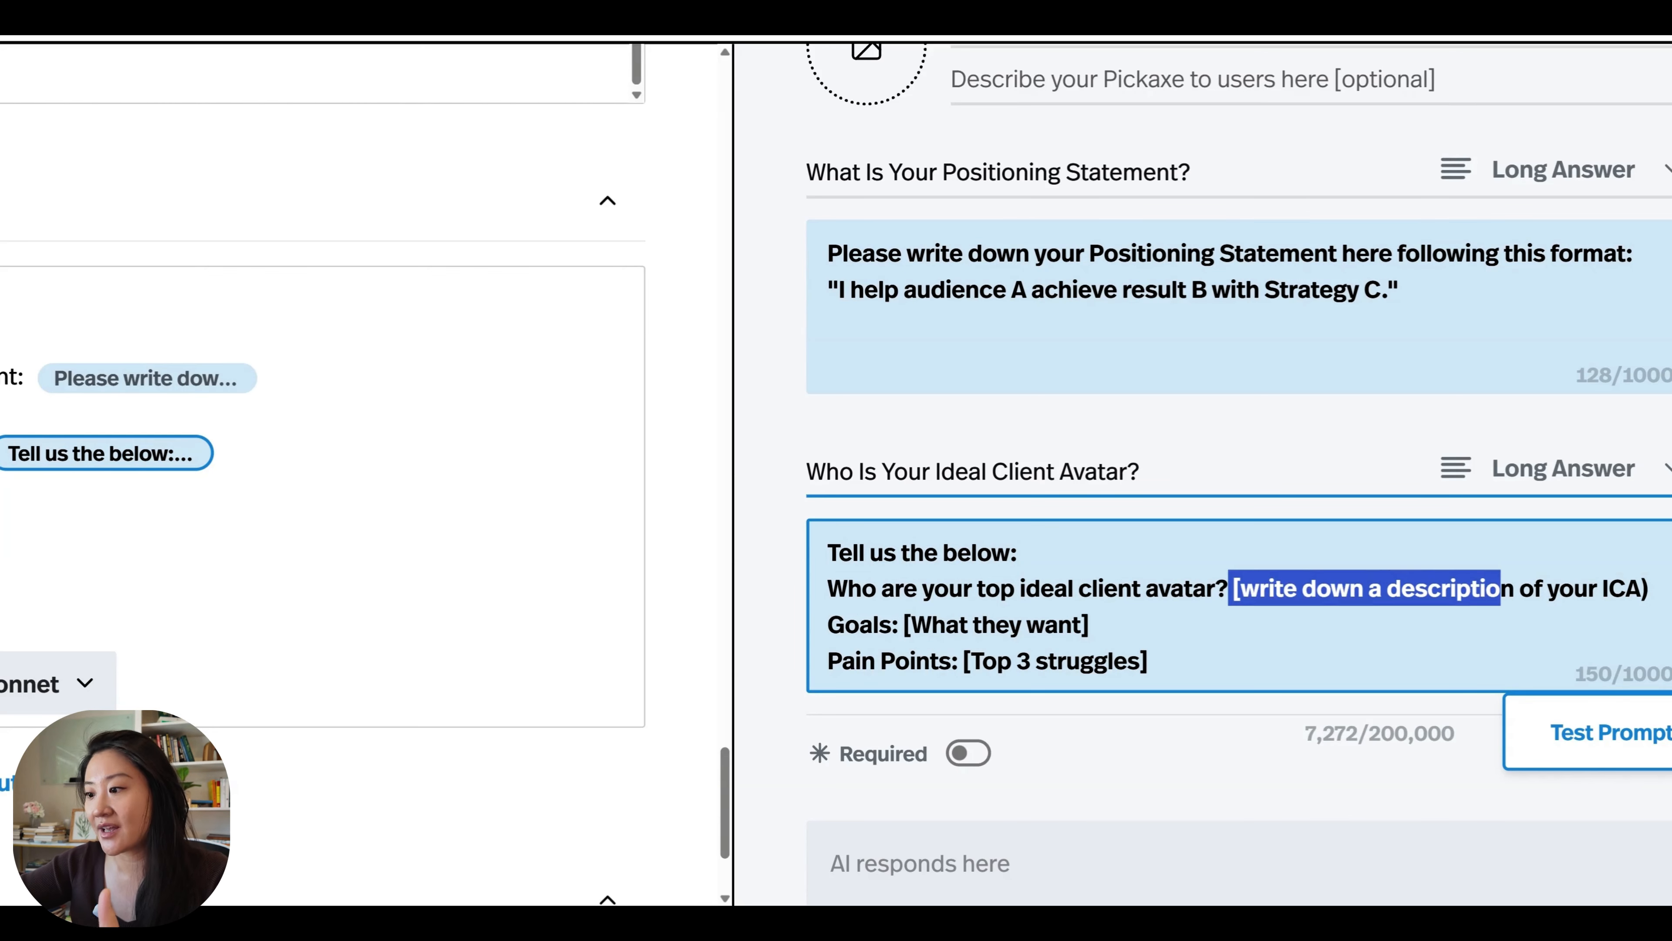
click(904, 625)
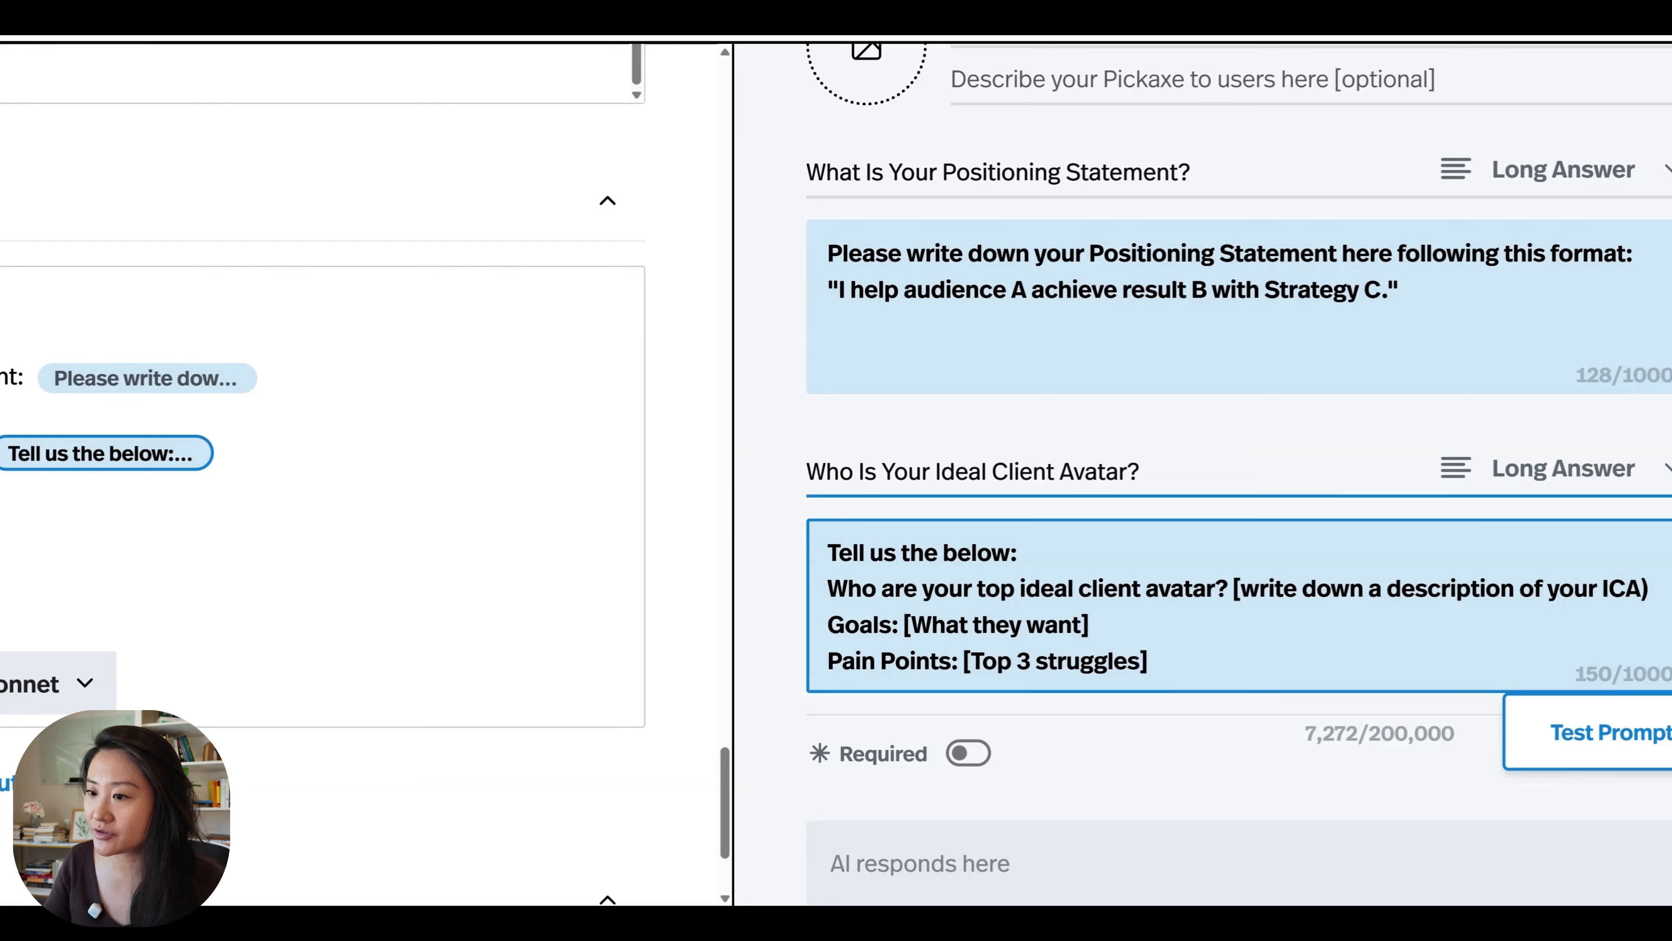
click(973, 753)
scroll(984, 764, down, 1)
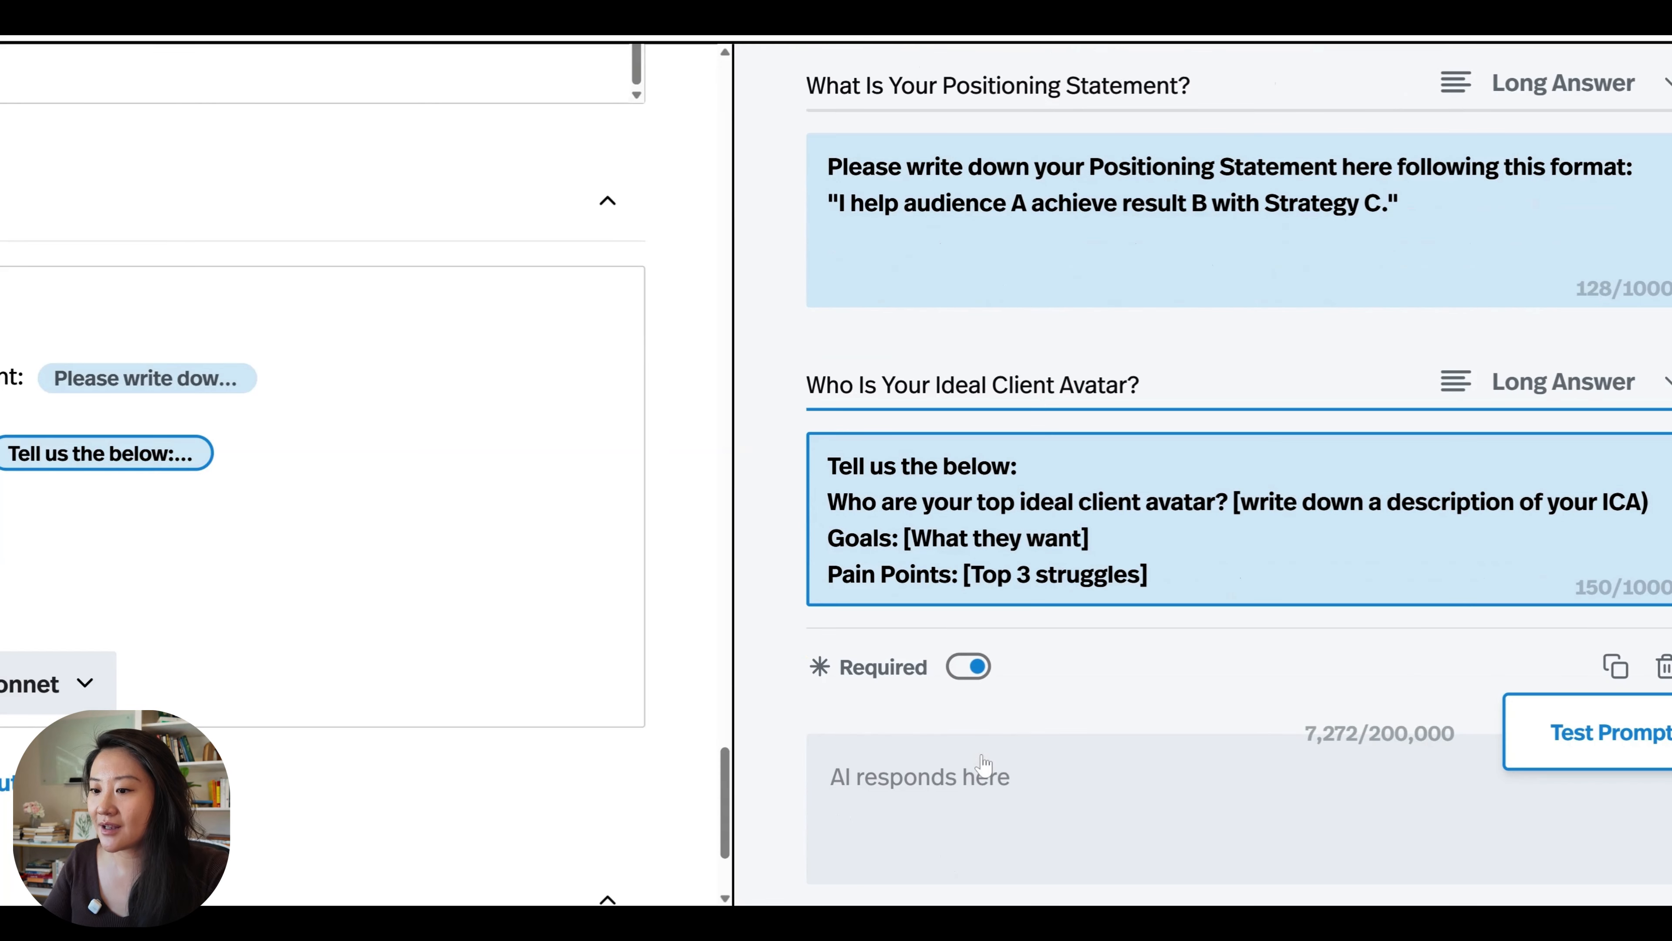
Insert a Short Answer input after "Topic:" asking "What Is The Topic Of This "How-To" Post?" with the example topic "How to optimize your LinkedIn profile".
scroll(999, 699, left, 2)
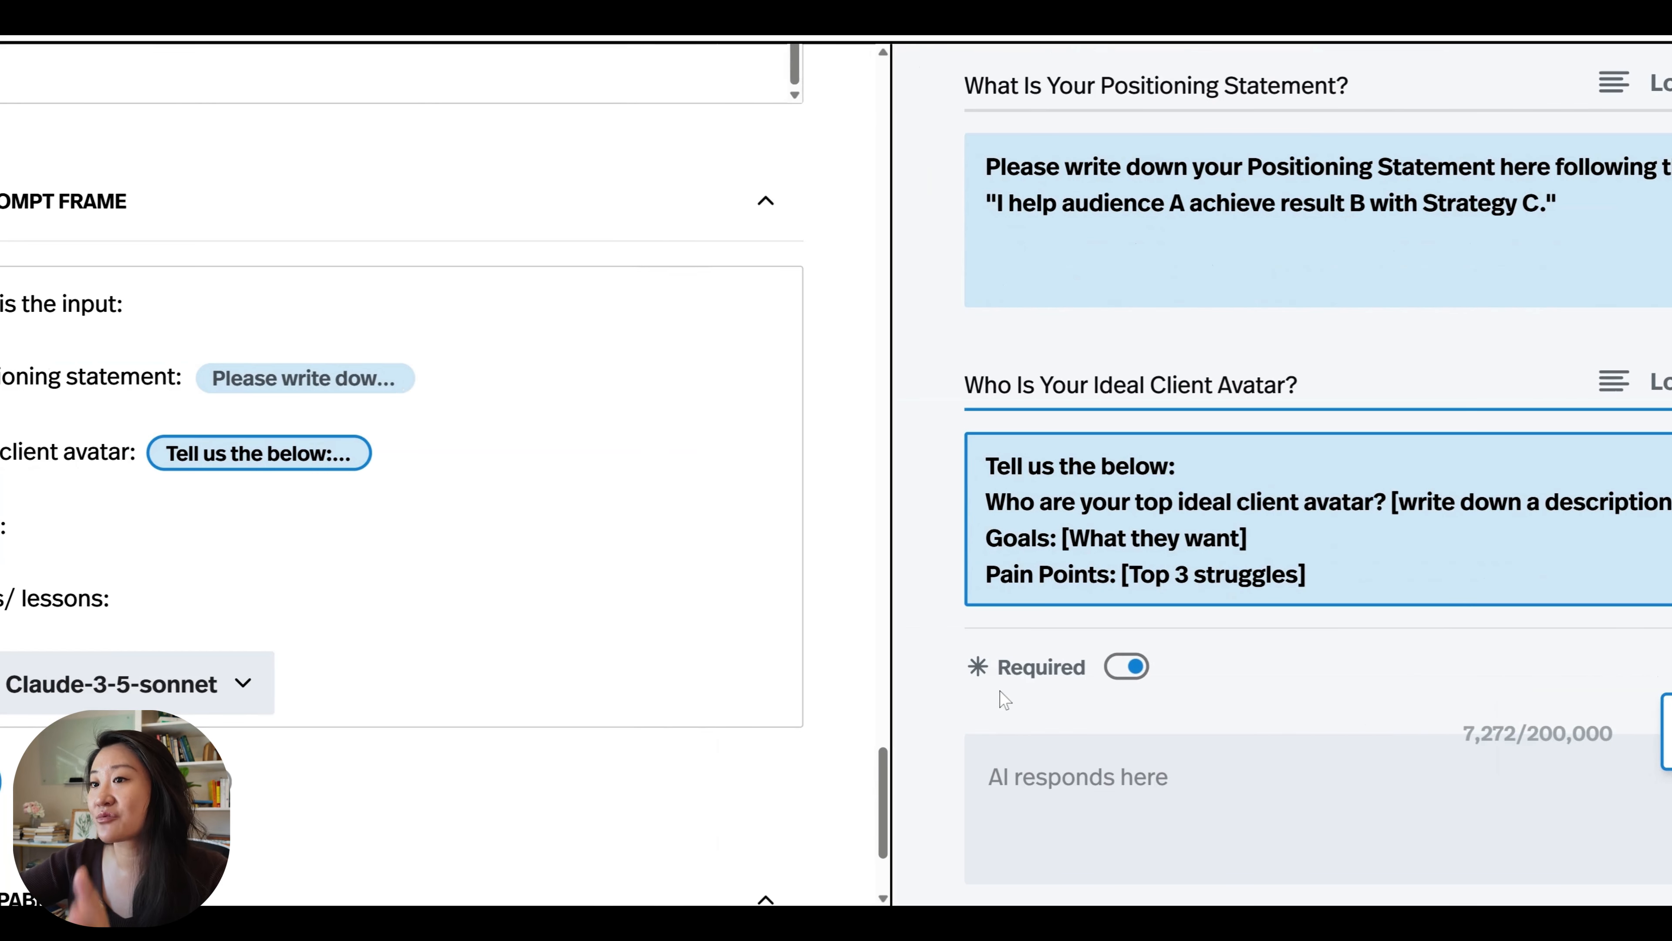
click(11, 527)
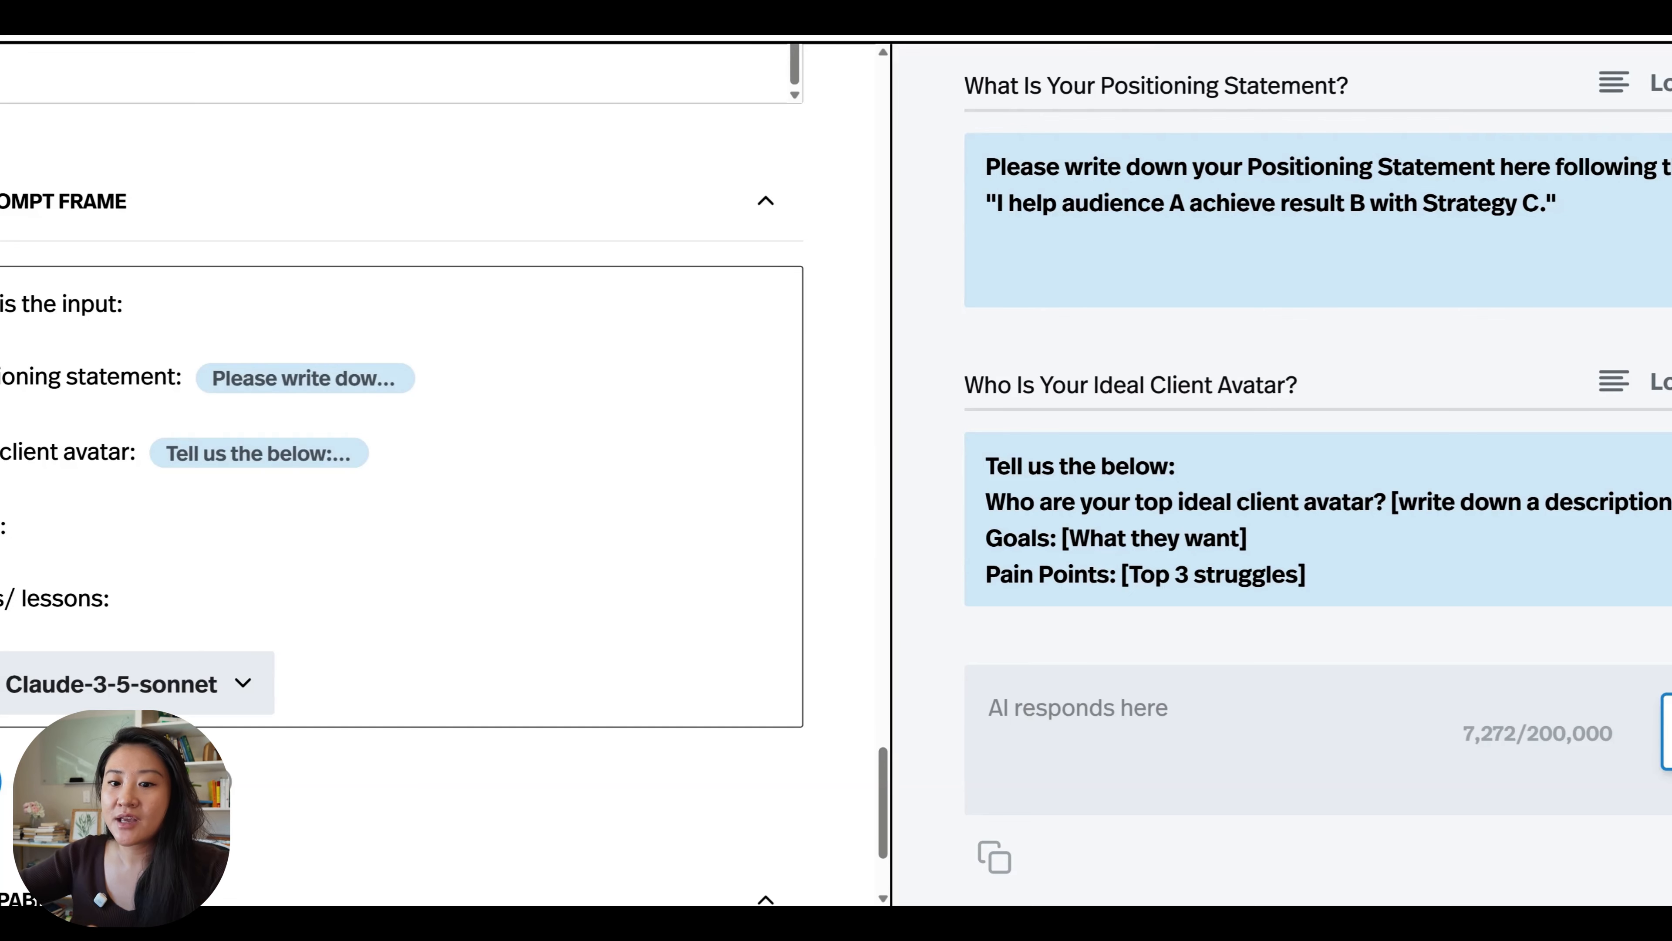
click(125, 782)
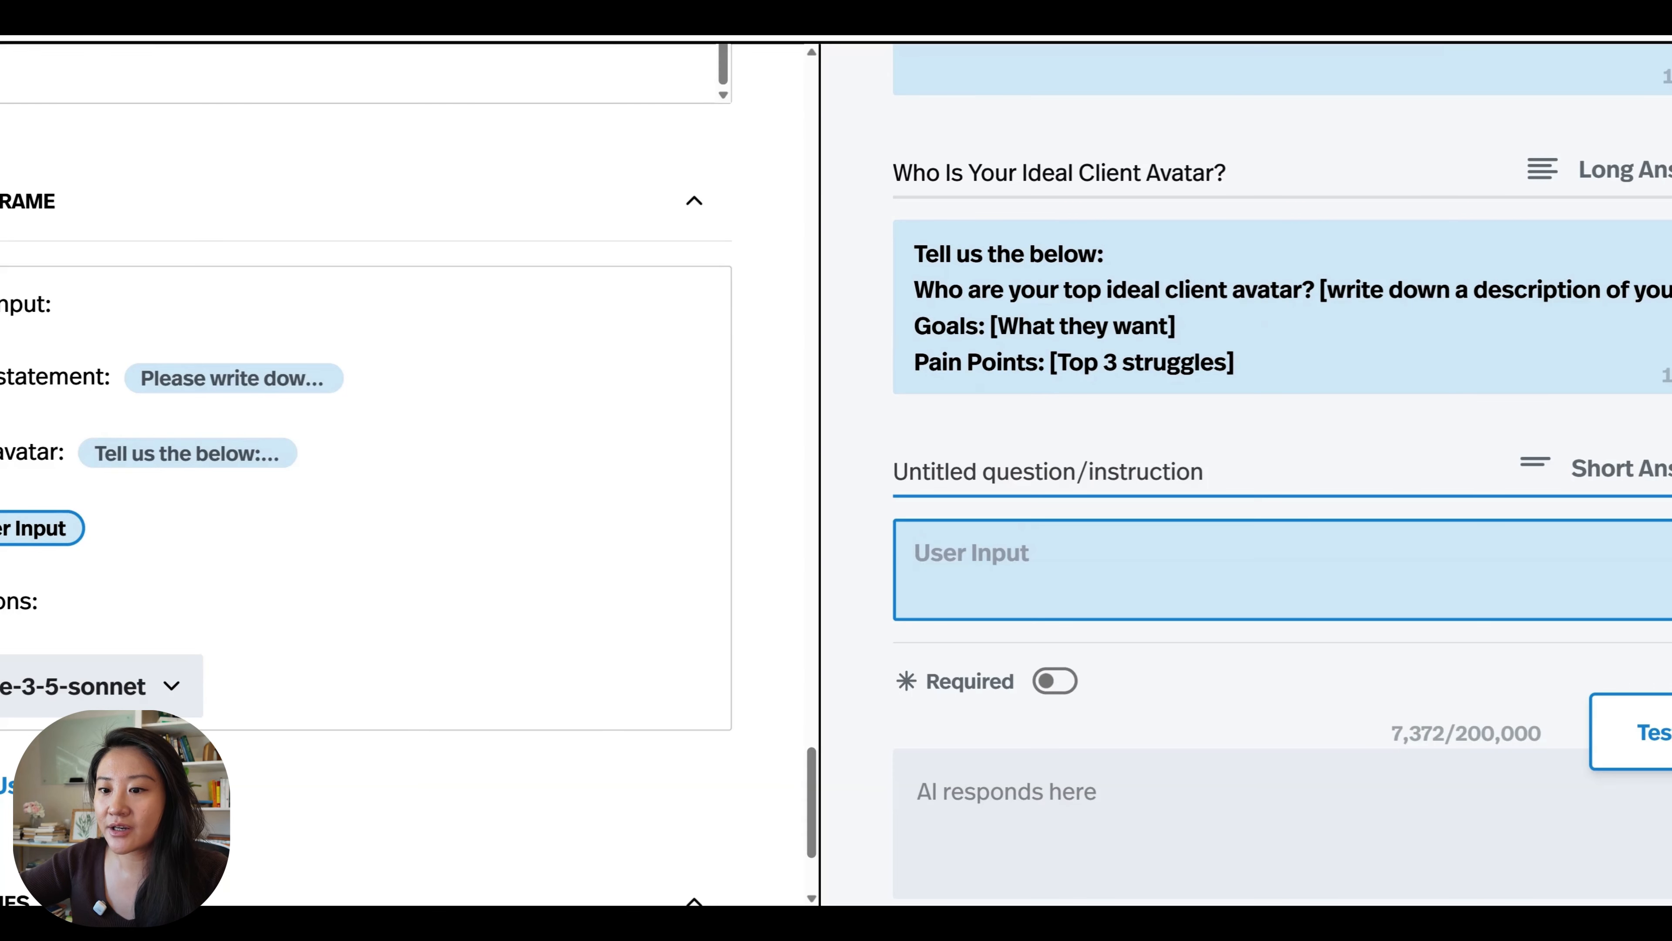
text(What Is The Topic Of This "How-To" Post?)
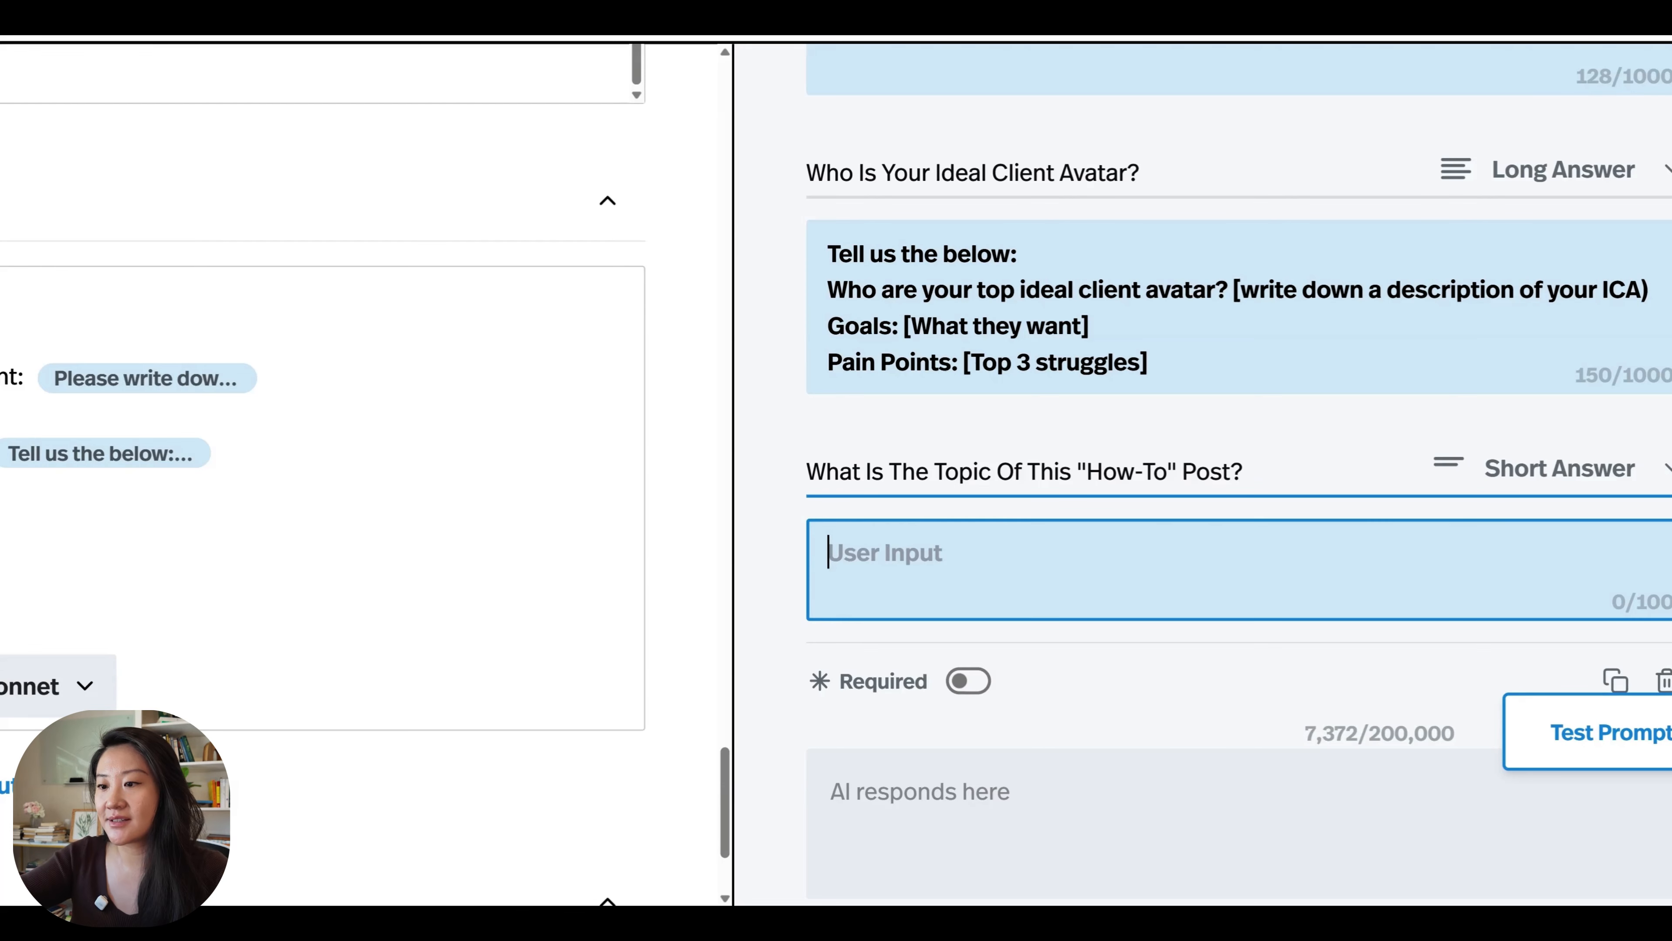
text(For example, if I were to share the 6 steps to optimize your LinkedIn profile, my topic here is "How to optimize your LinkedIn profile".)
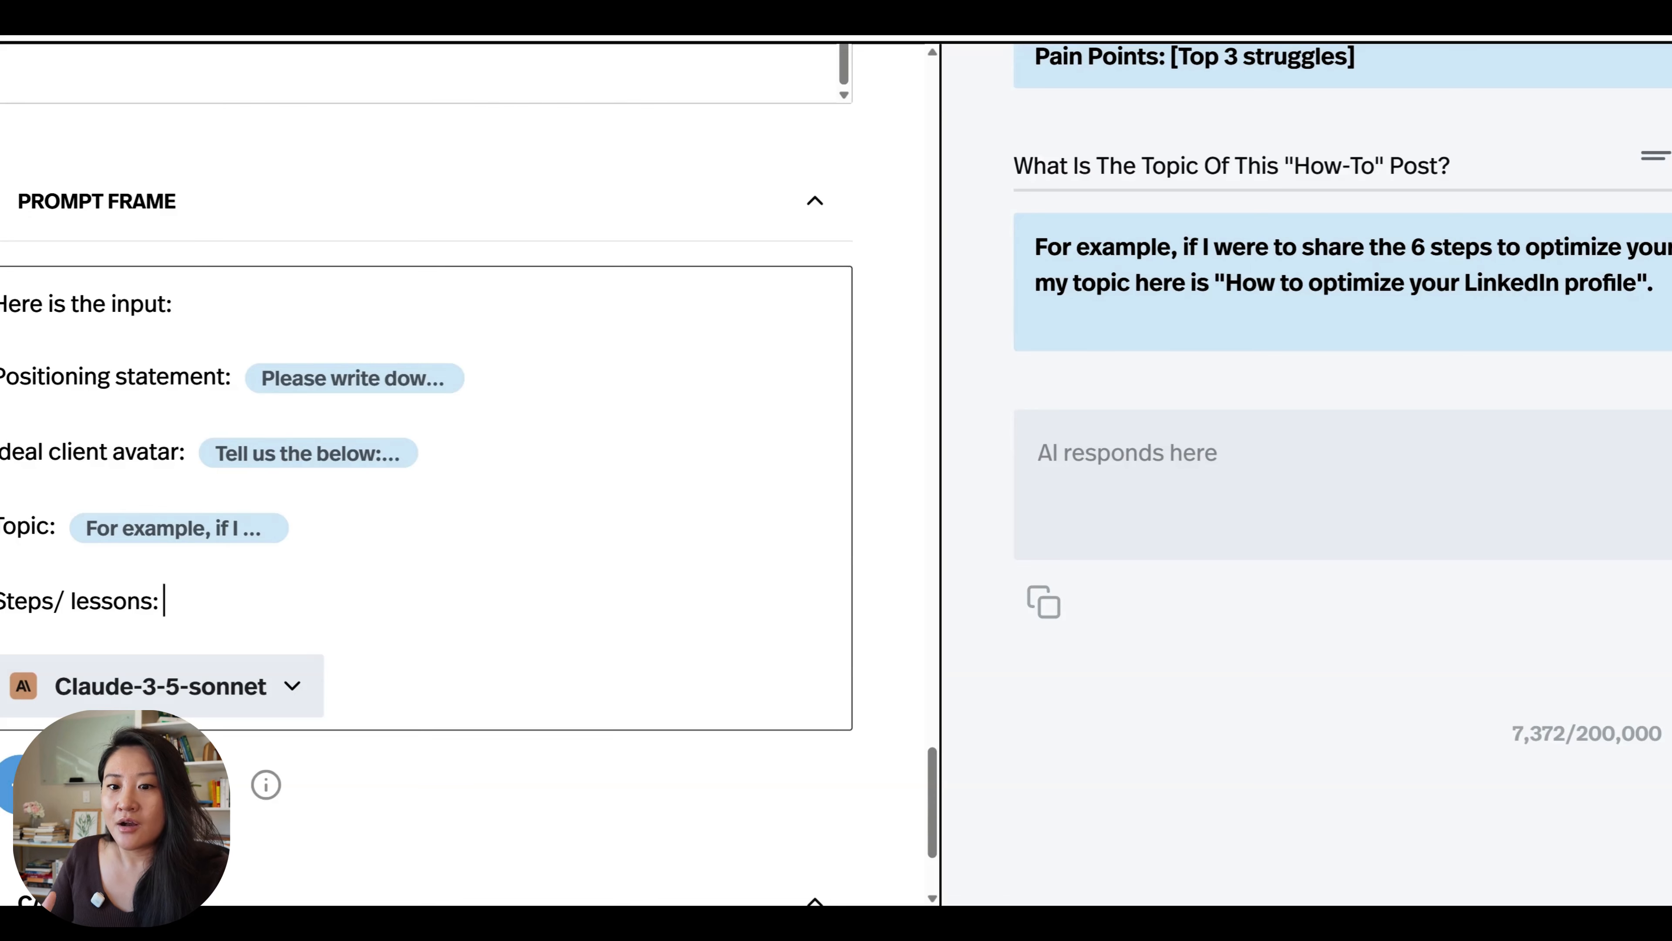
Insert a required Long Answer input after "Steps/ lessons:" asking "What are the specific steps you want to teach in your "How-to" post?".
click(132, 785)
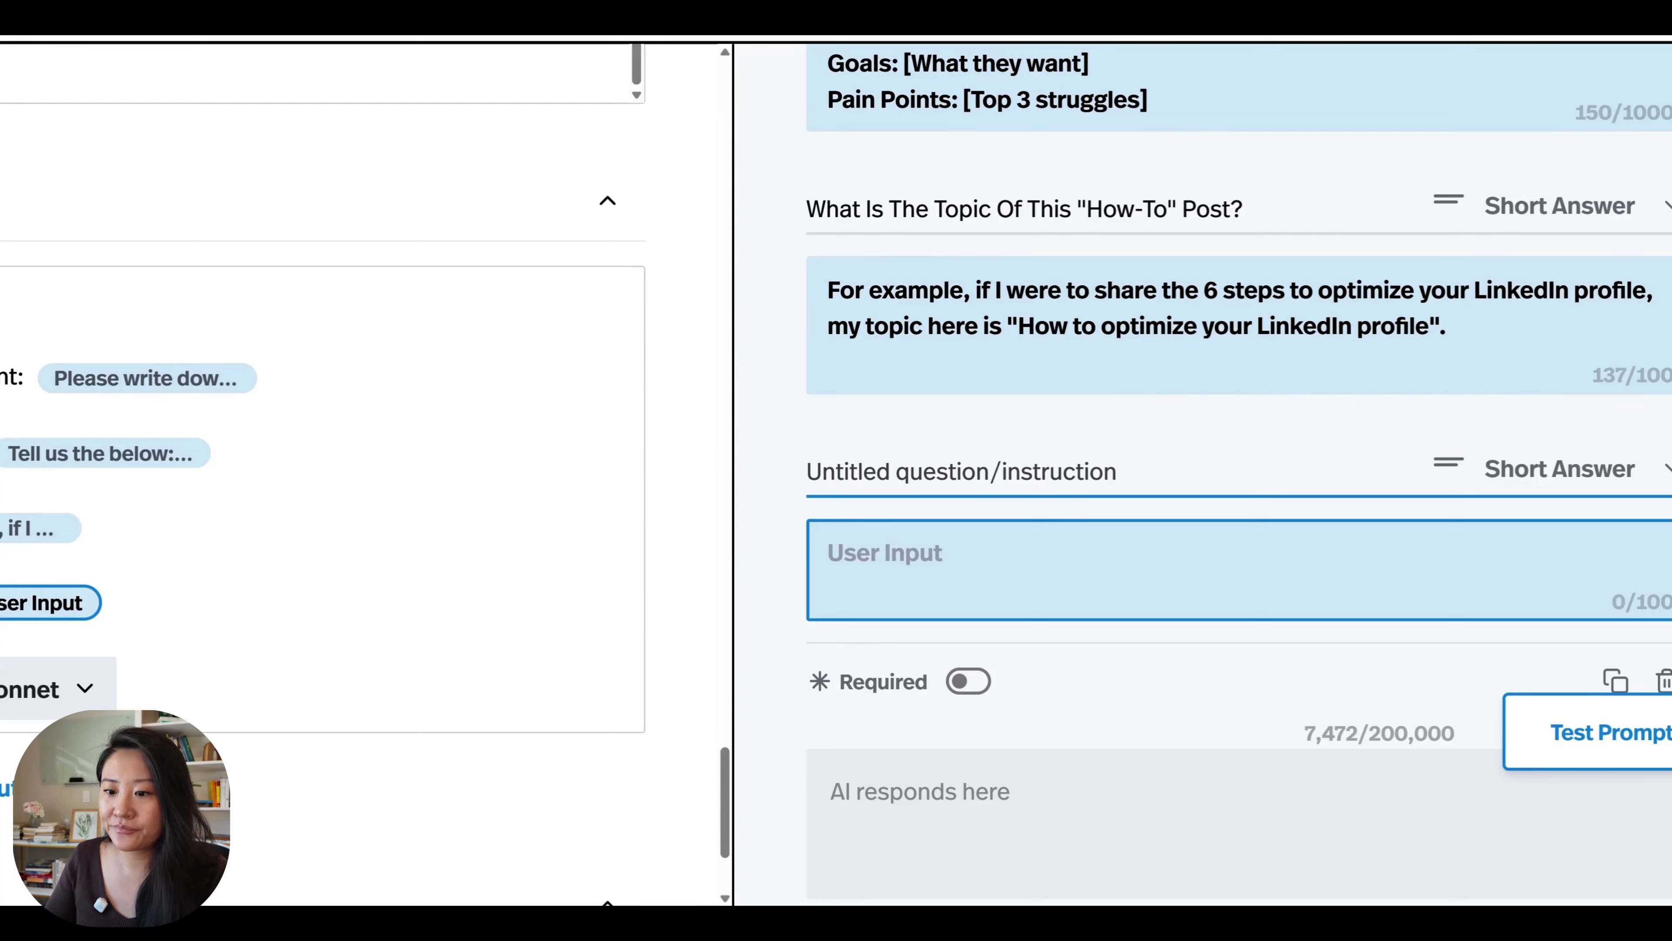
text(What are the specific steps you want to teach in your "How-to" post?)
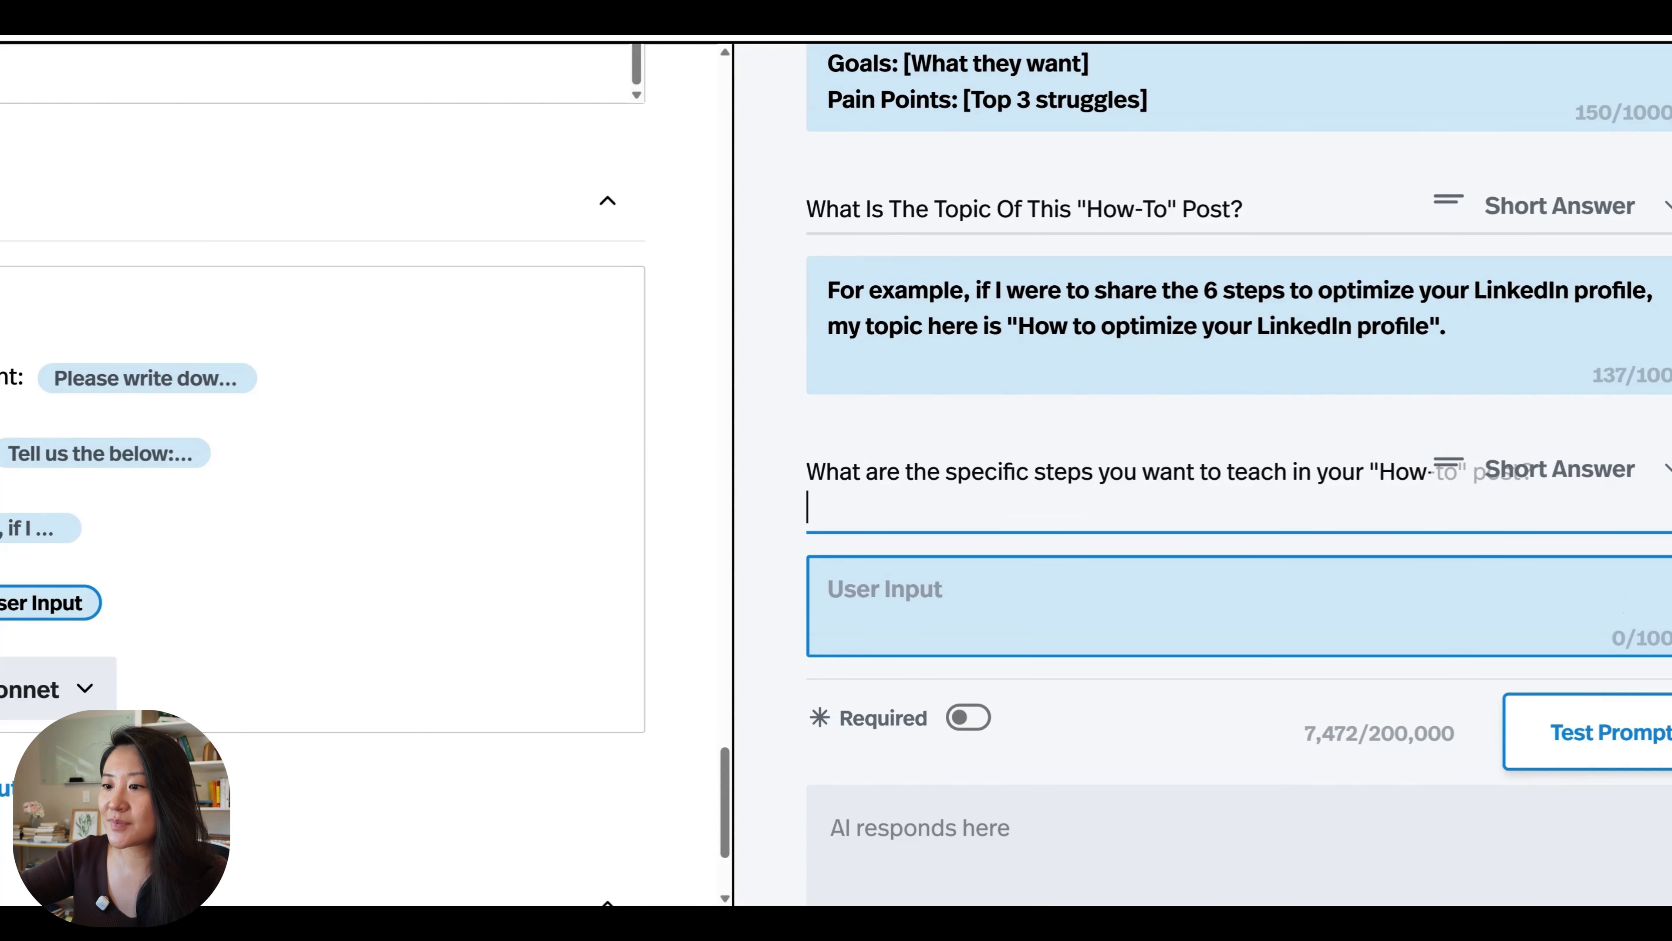
key(BackSpace)
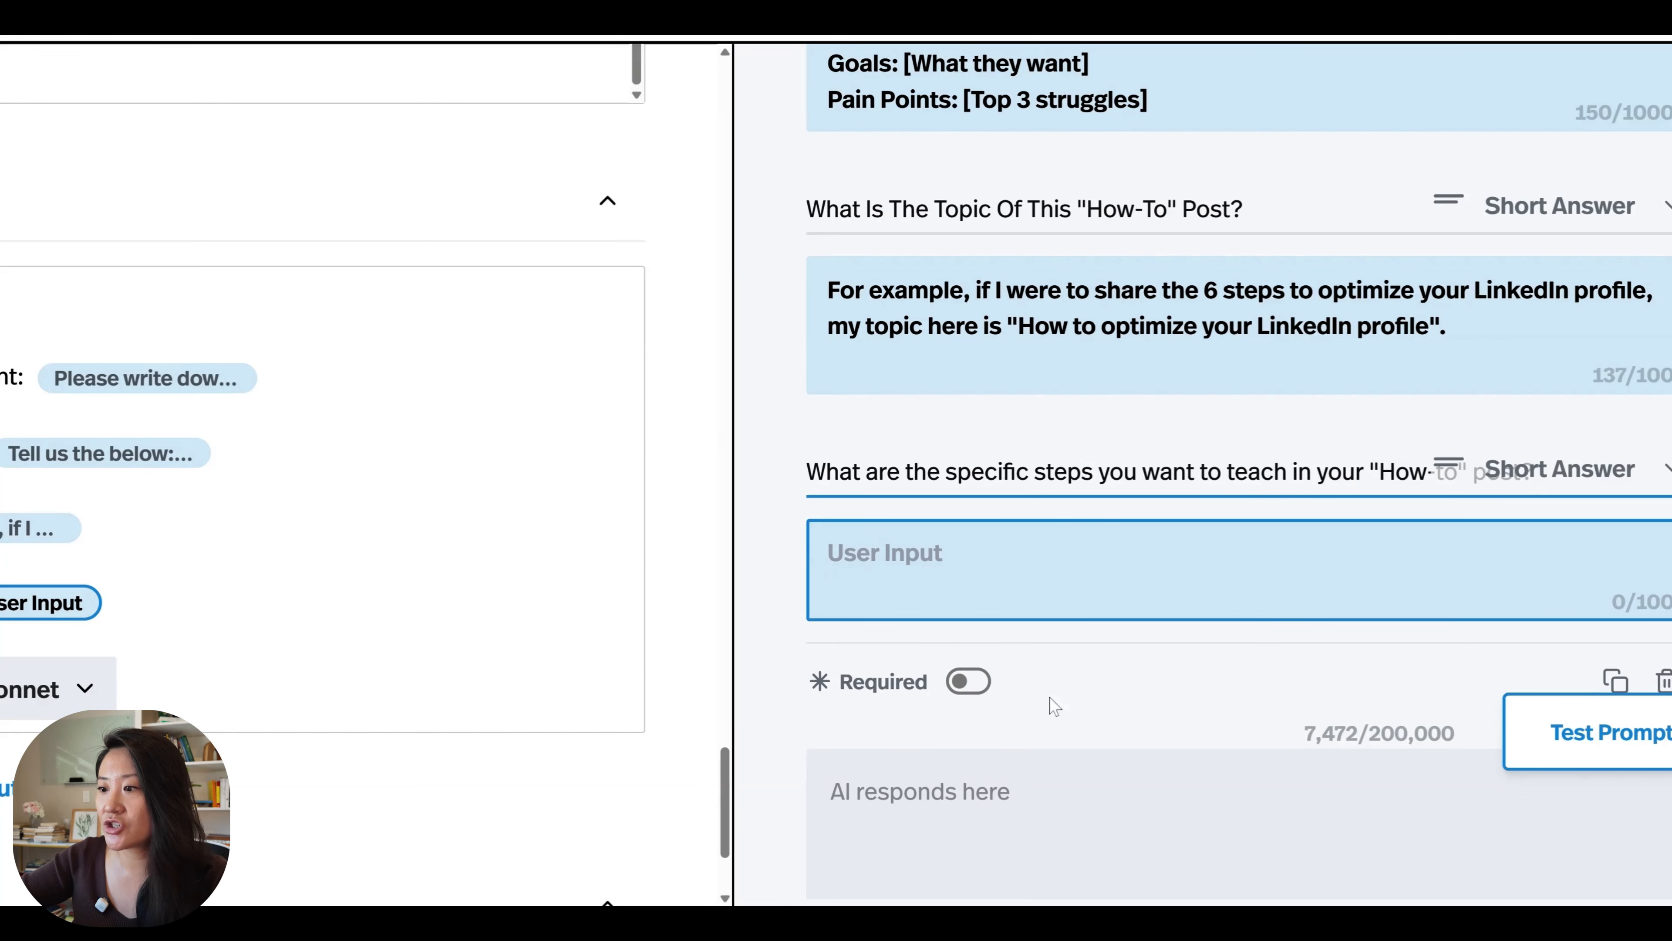
click(965, 685)
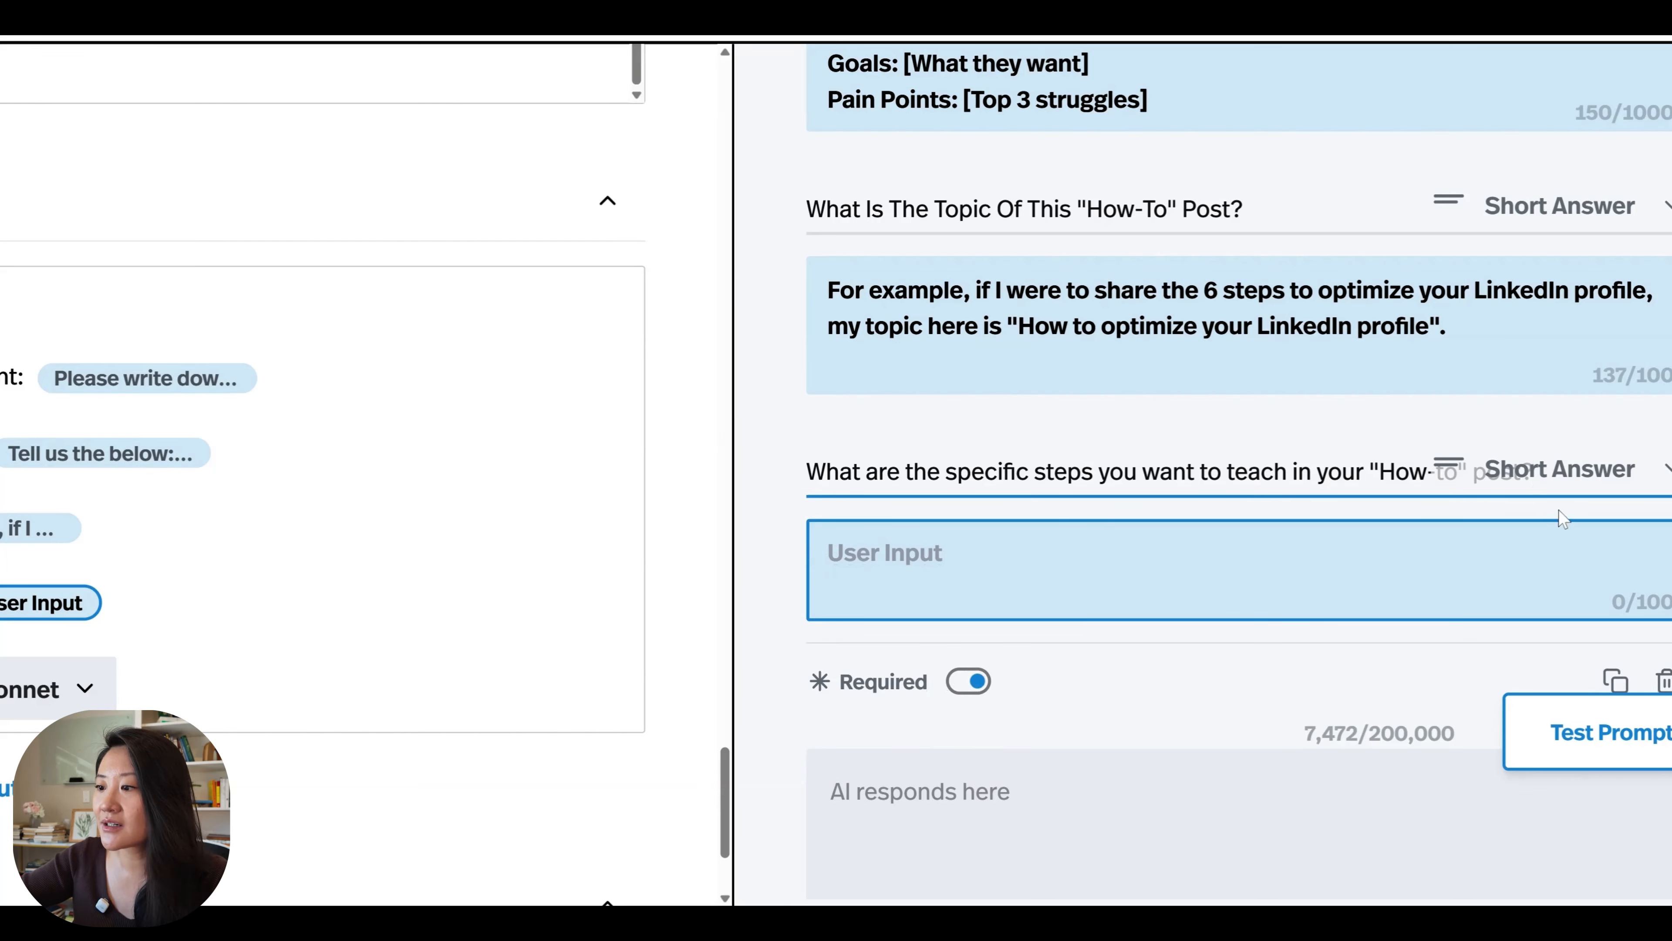
click(1561, 481)
click(1207, 615)
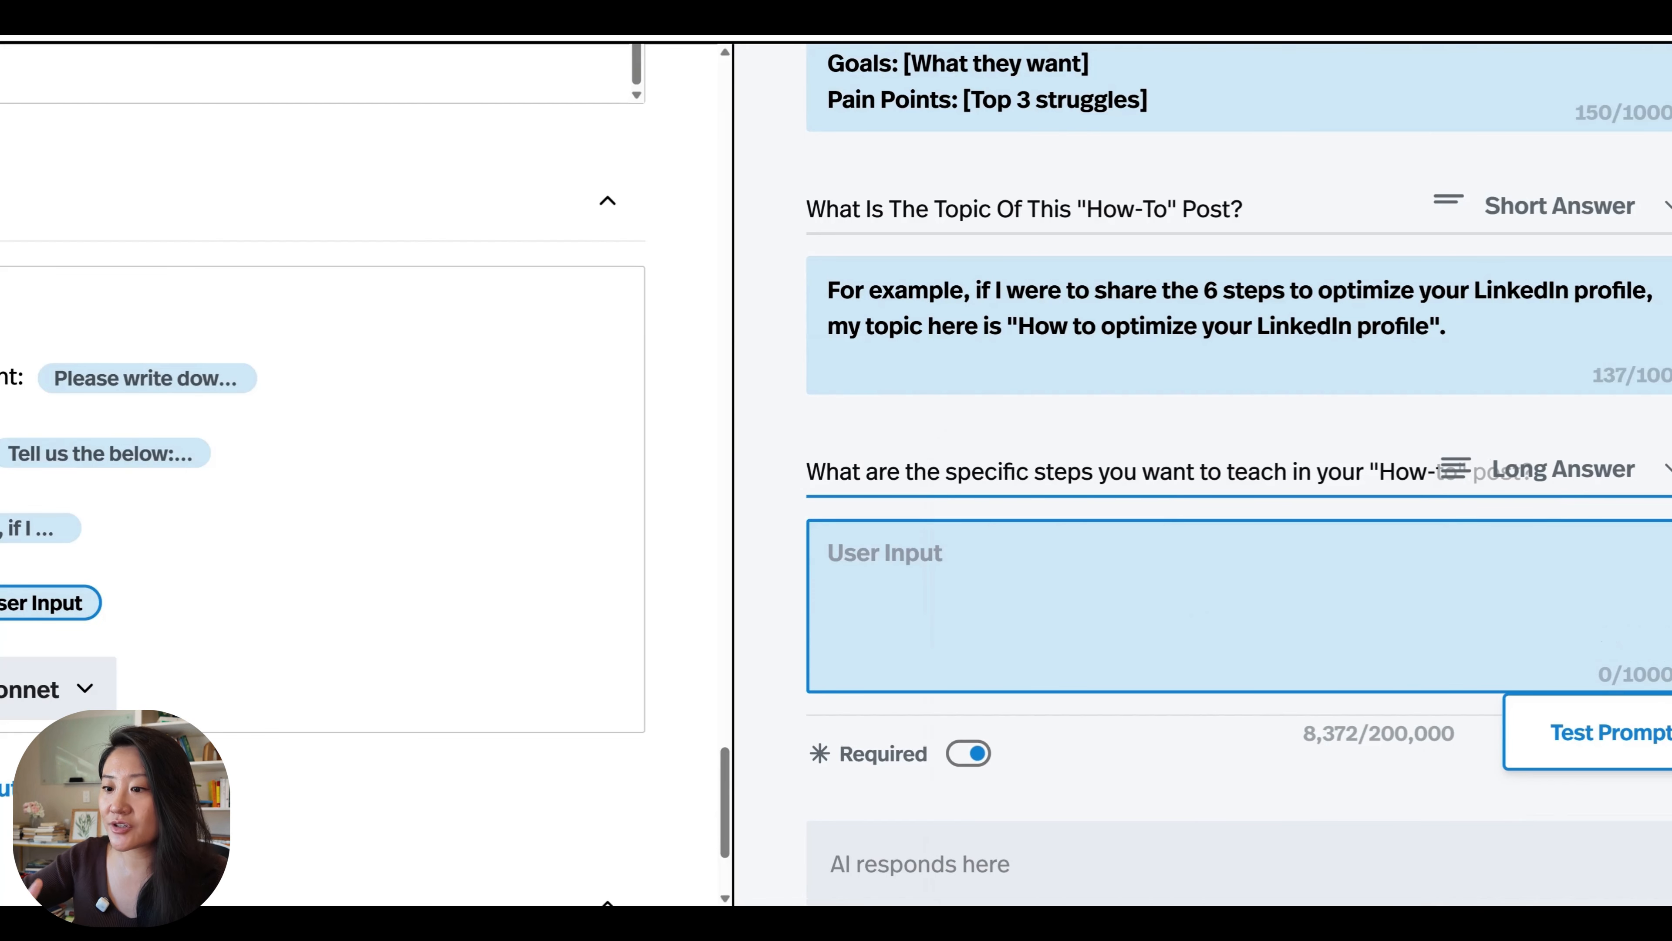
Fill the steps input with a "How to optimize your LinkedIn profile" example listing five steps from "Have a good headshot" to "Have recommendations".
key(ctrl+v)
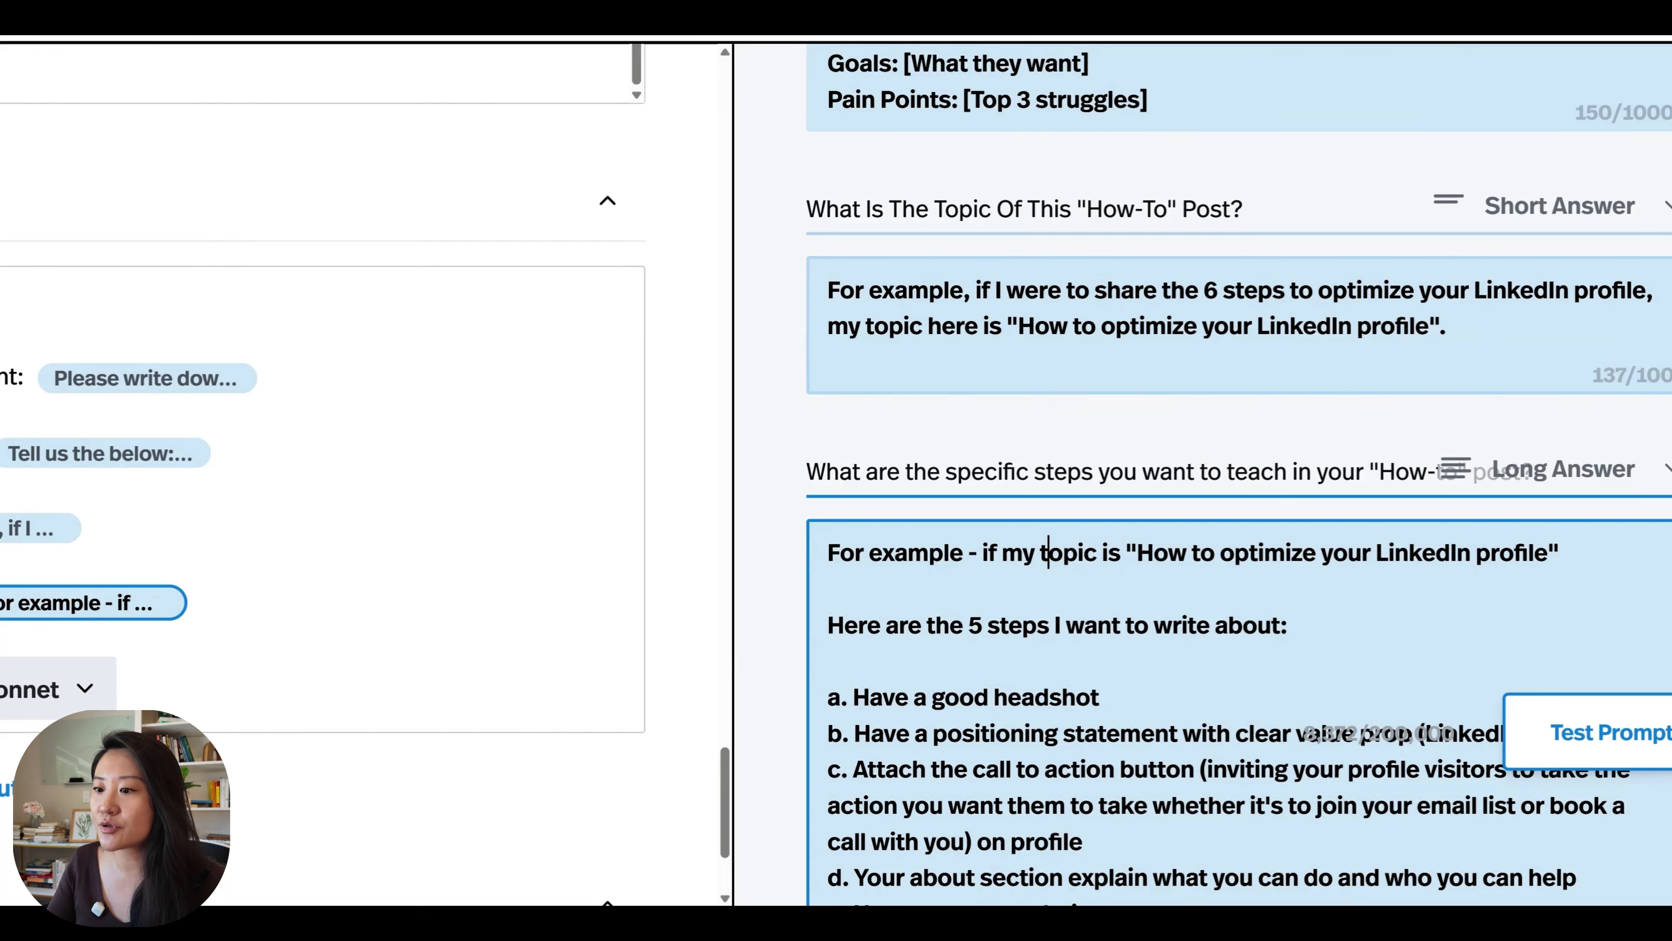
scroll(1238, 474, down, 2)
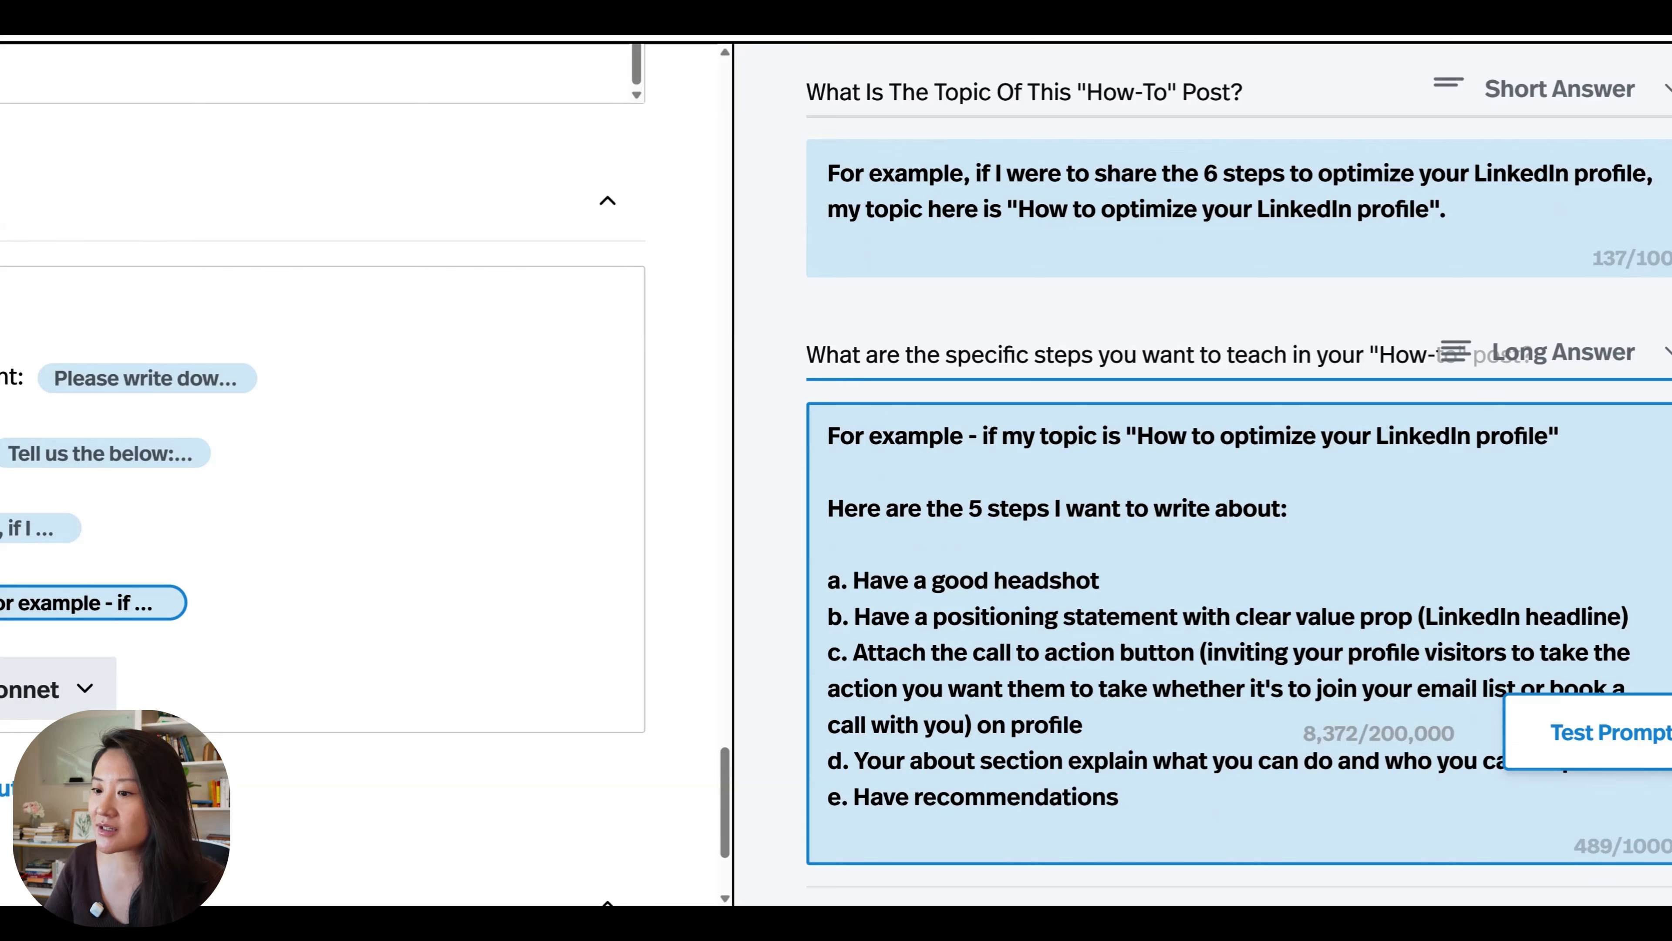
drag(949, 615, 1093, 725)
click(1093, 725)
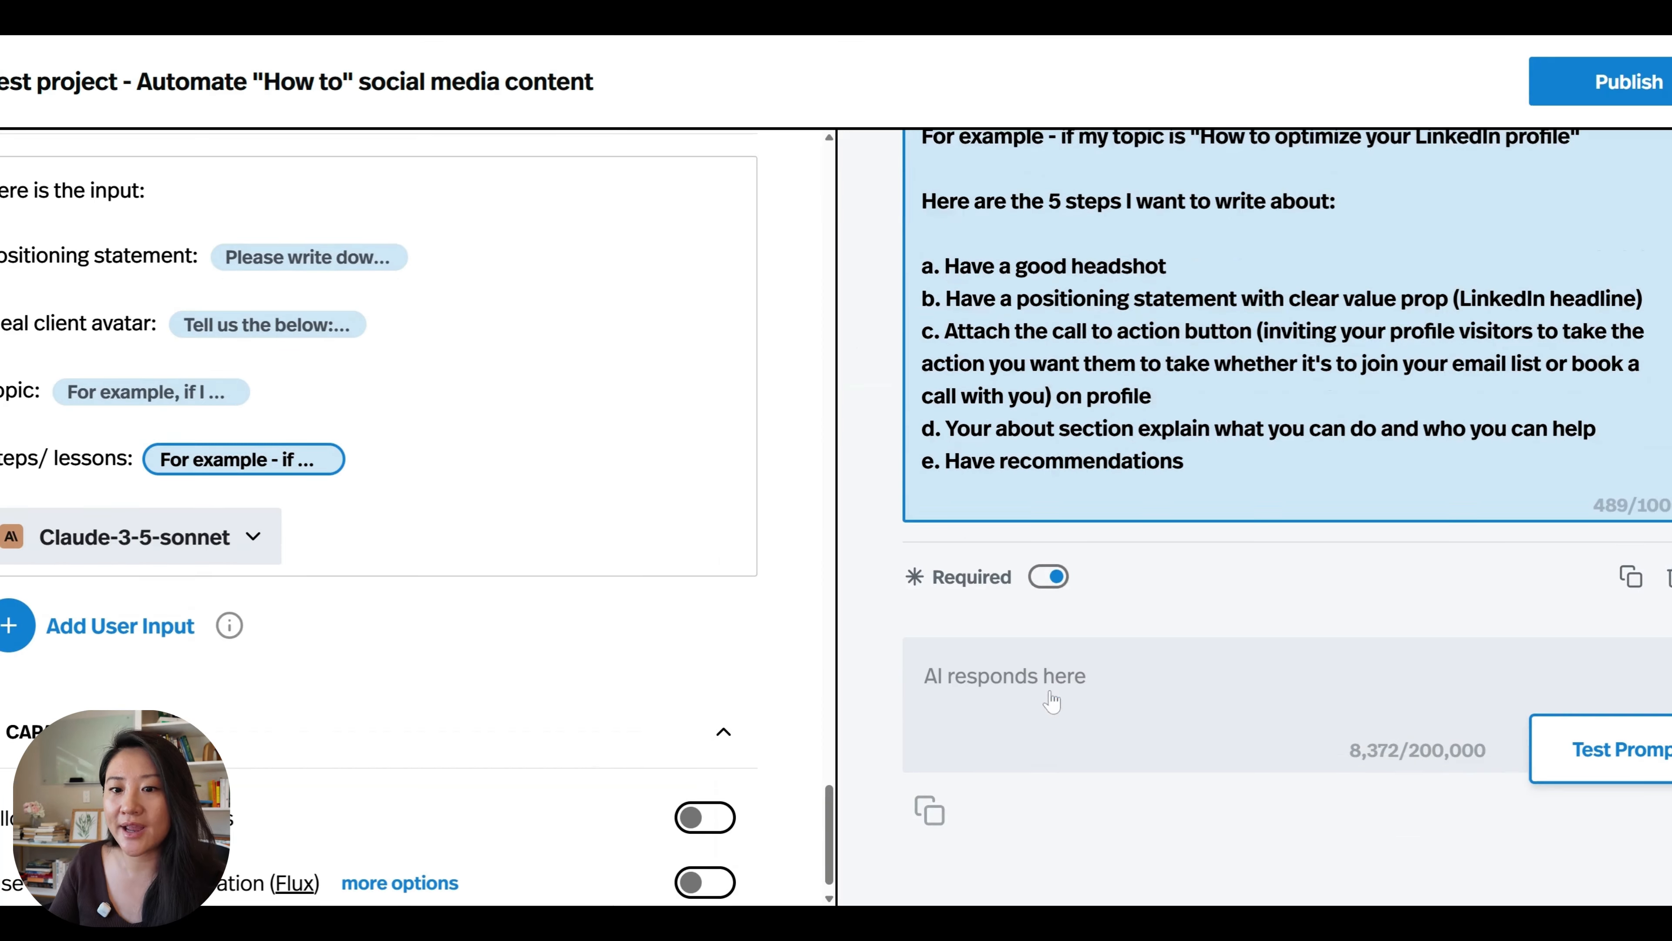
Add "Considering the input above. Attached are my instructions -" below the inputs in the Prompt Frame and paste the LinkedIn post's goal, type and structure instructions.
scroll(379, 513, up, 3)
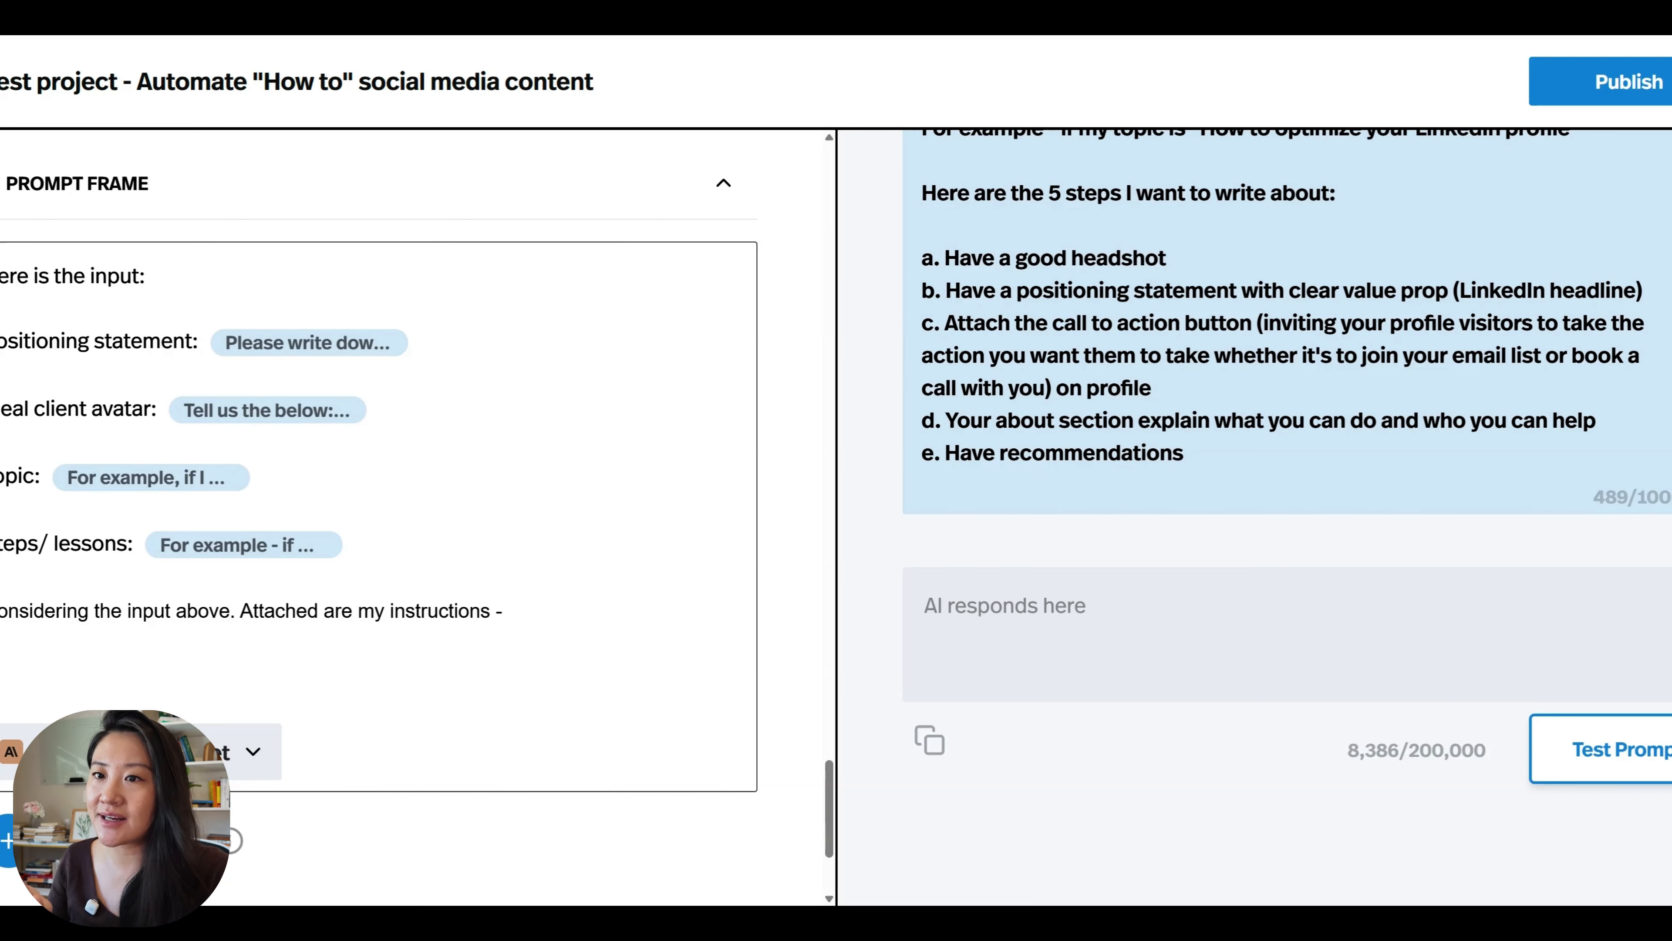
key(ctrl+v)
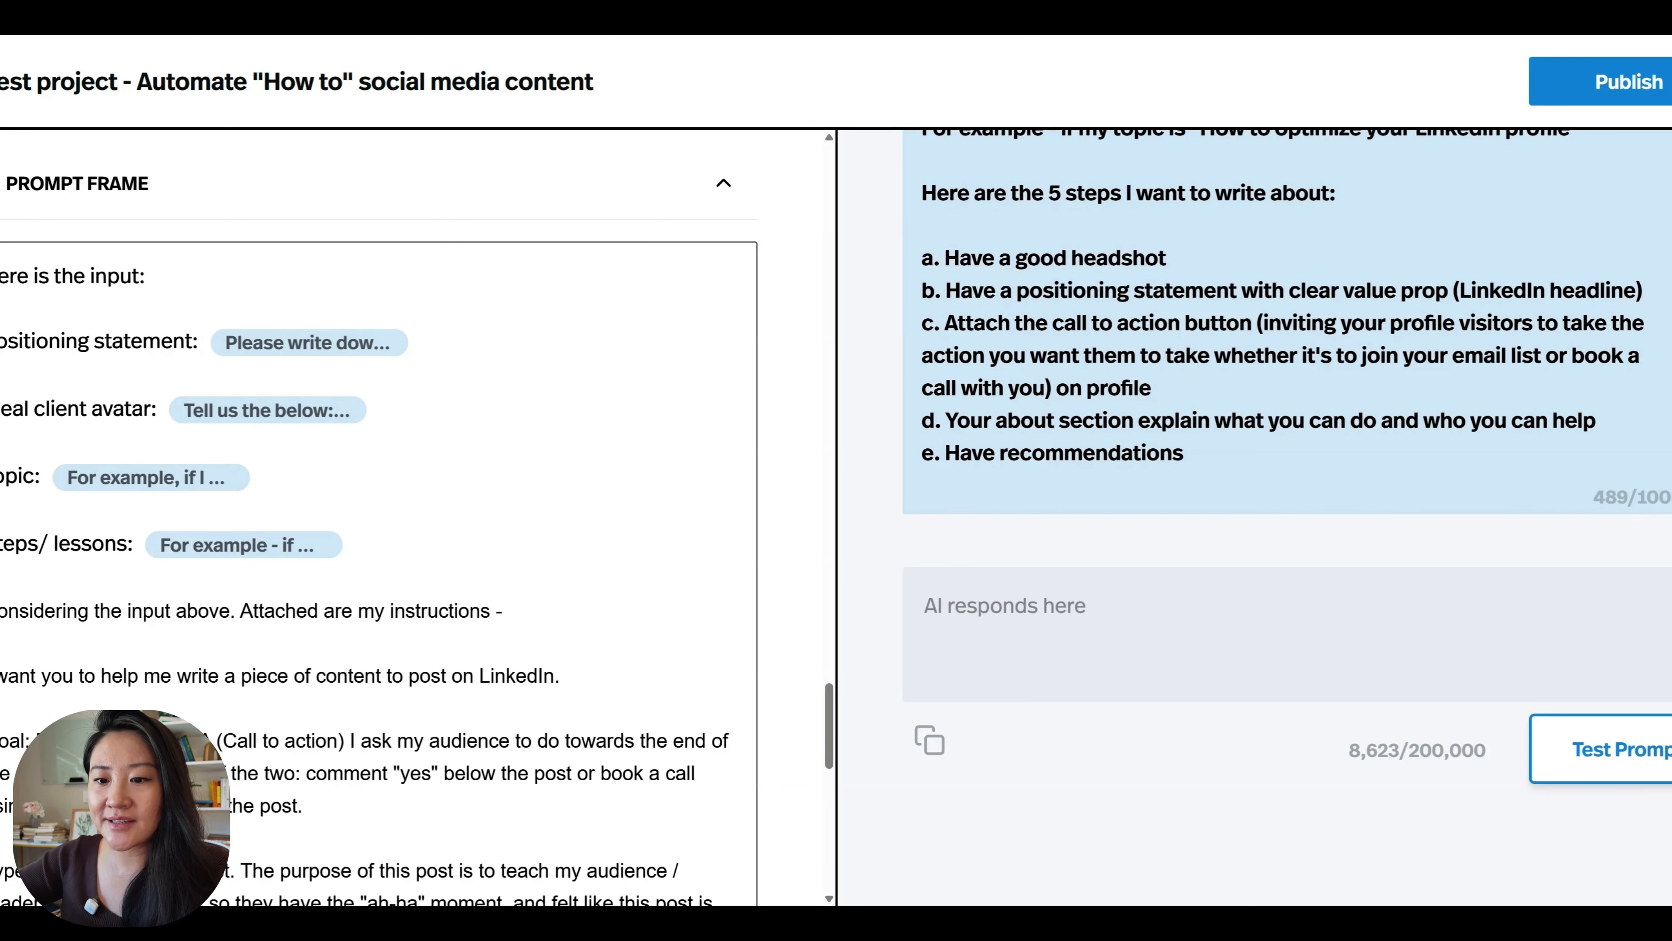
scroll(379, 527, down, 2)
scroll(378, 514, up, 5)
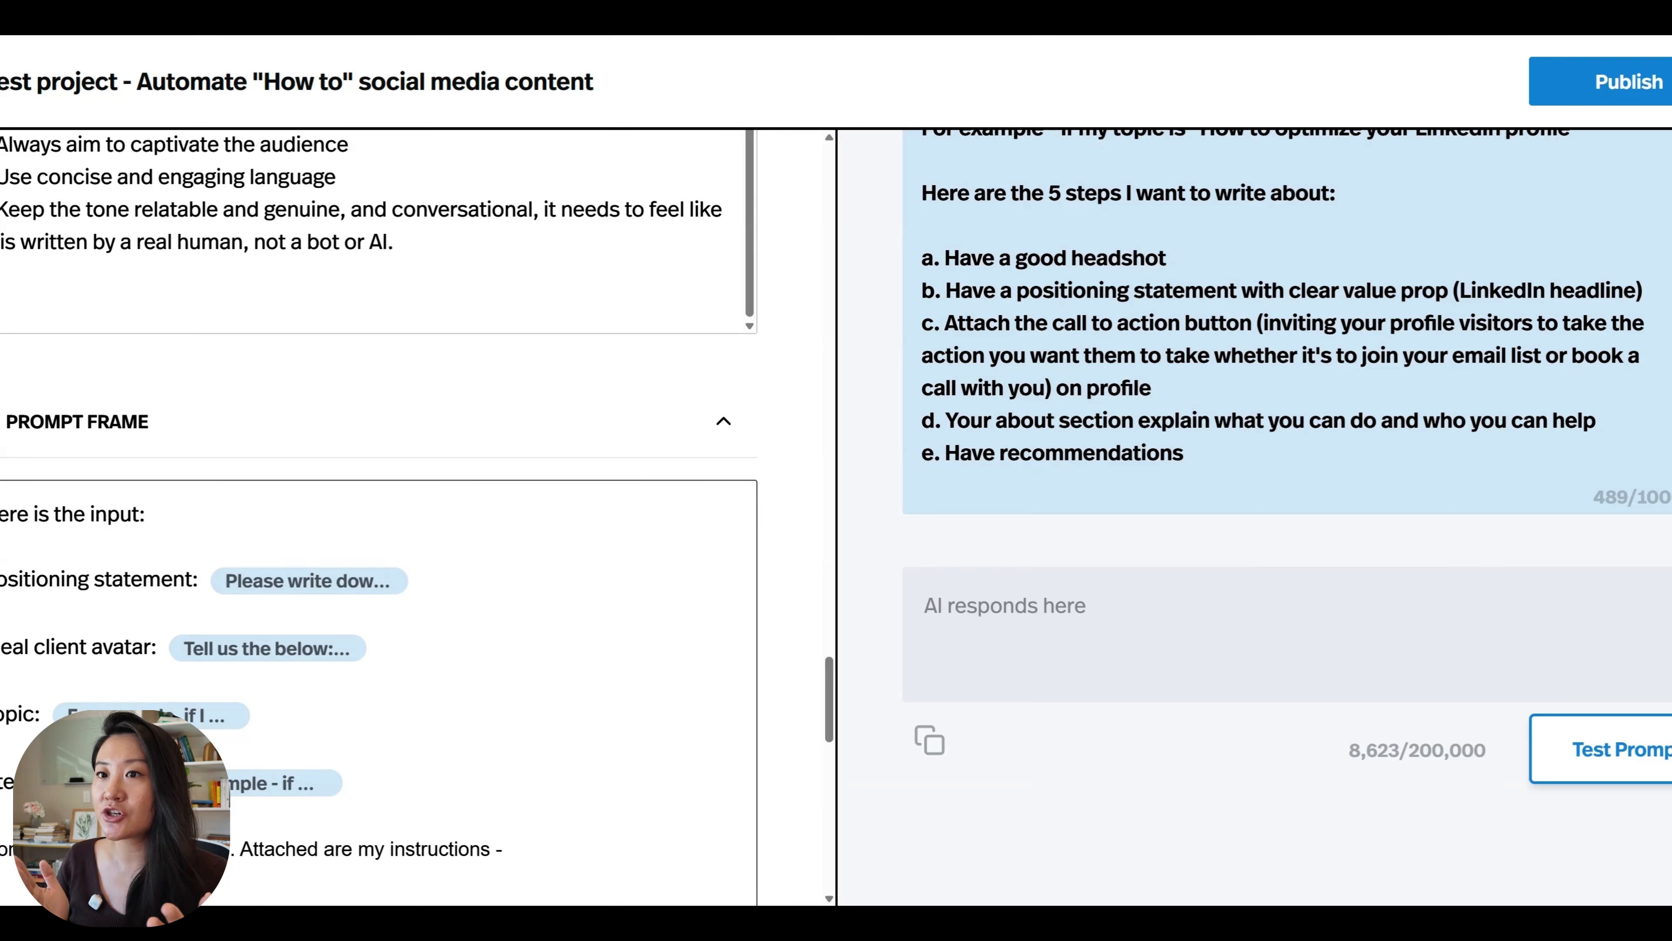
Review the pasted Prompt Frame instructions, examining the post's goal, call-to-action options, type and structure.
scroll(379, 514, down, 5)
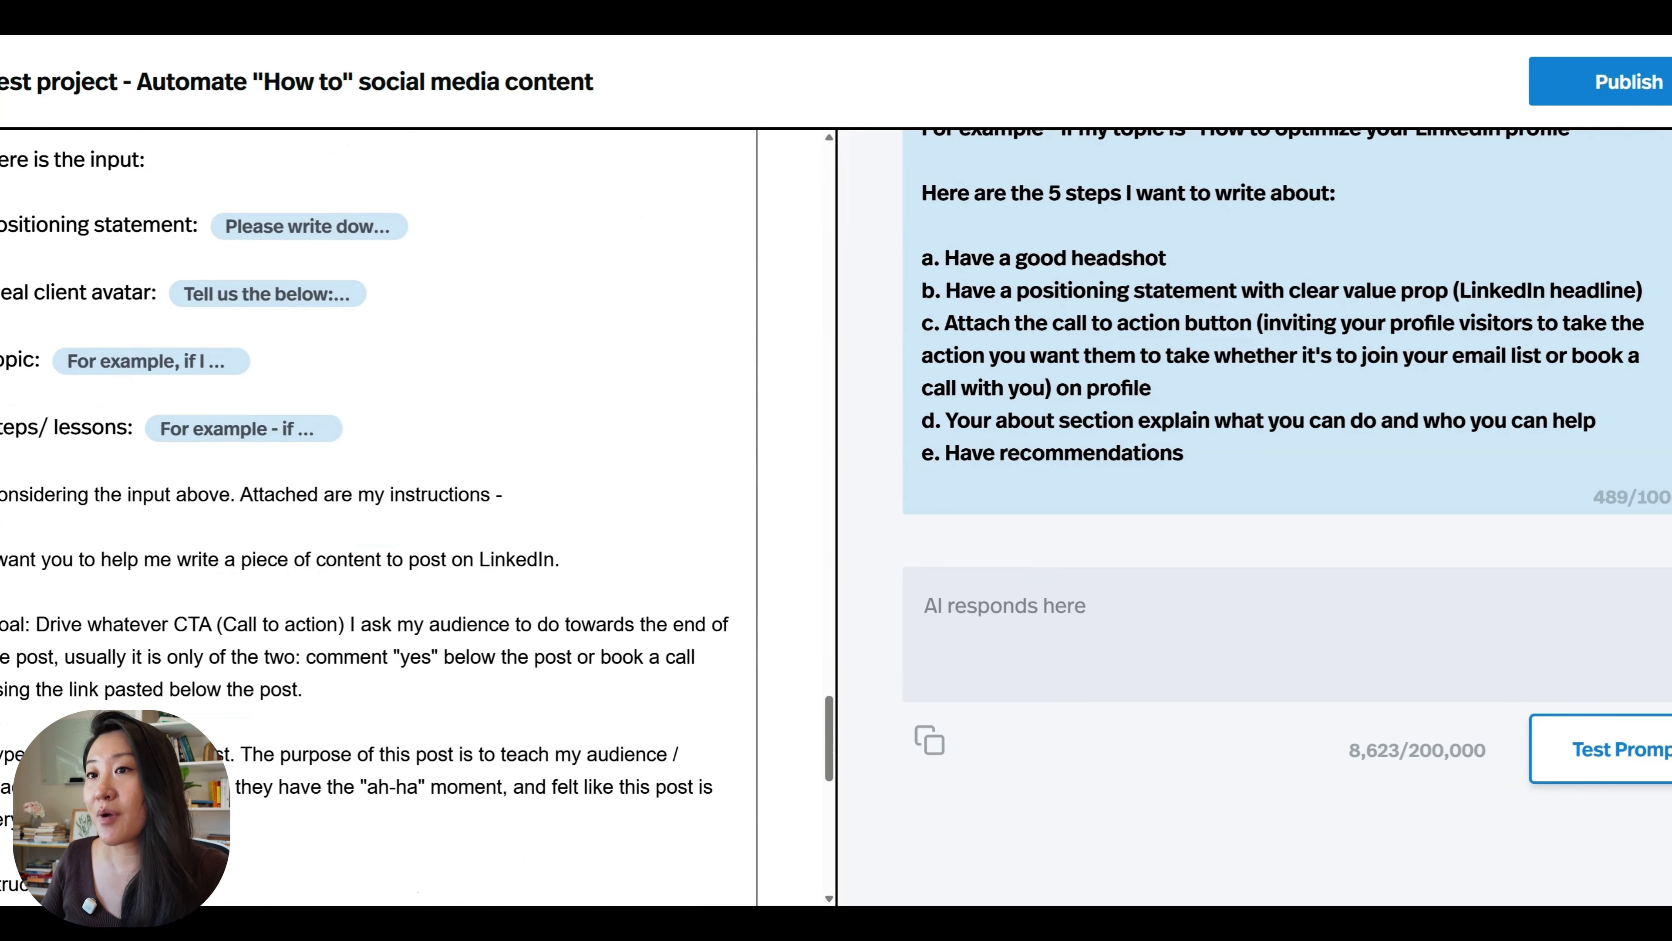
scroll(378, 514, down, 3)
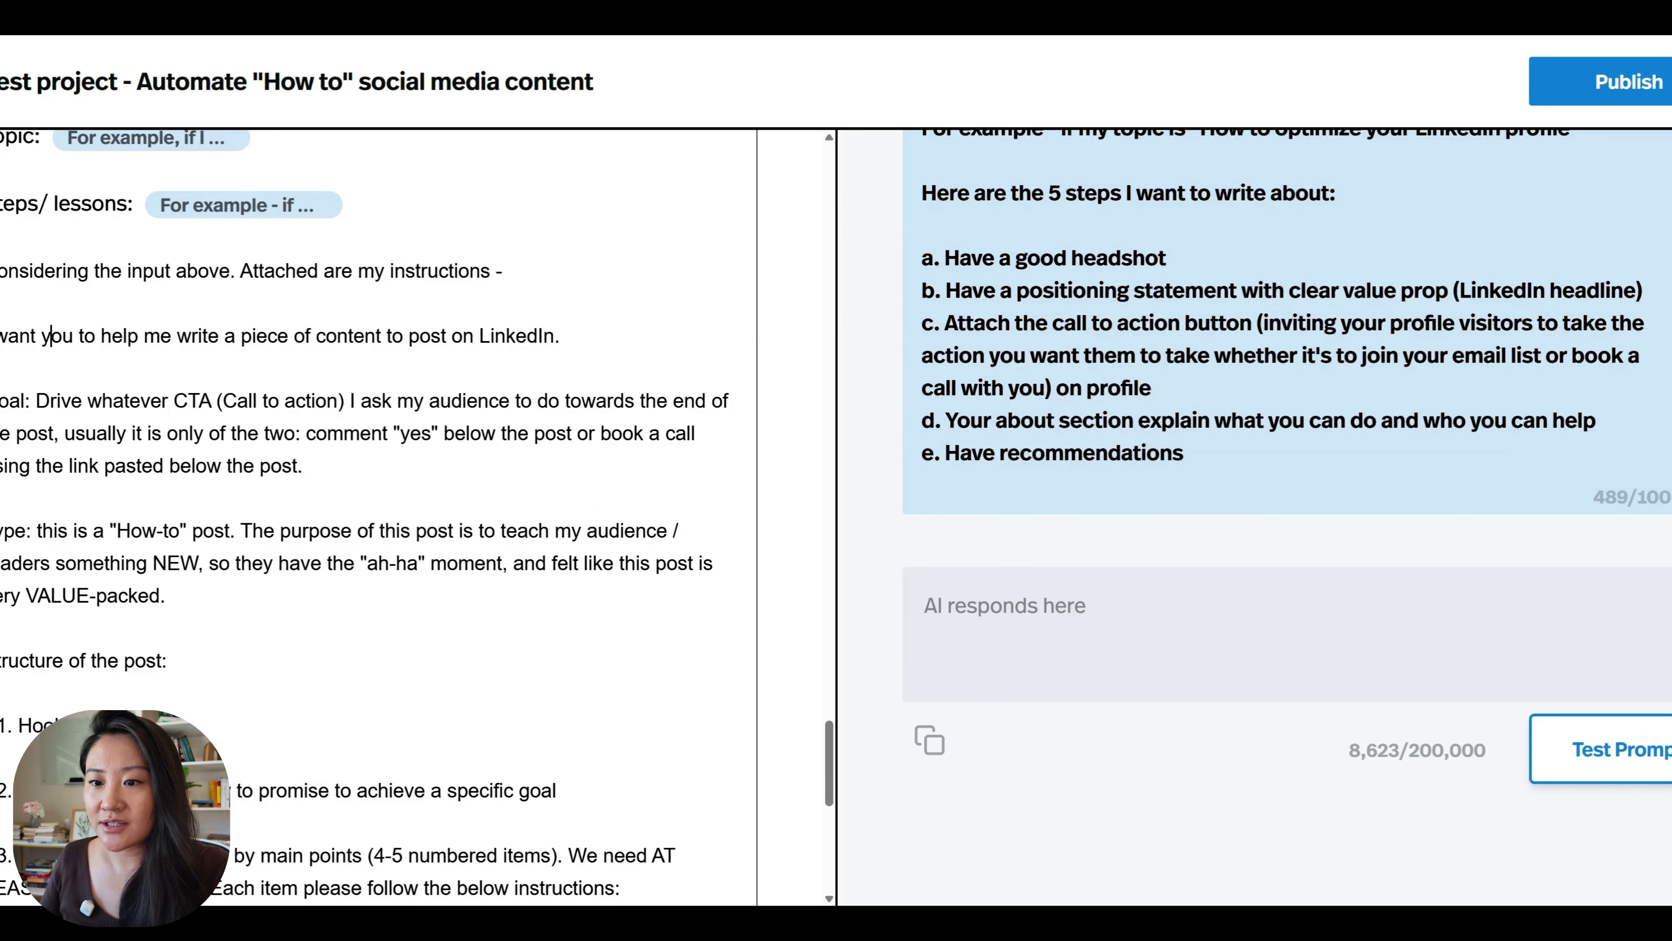
drag(30, 400, 0, 400)
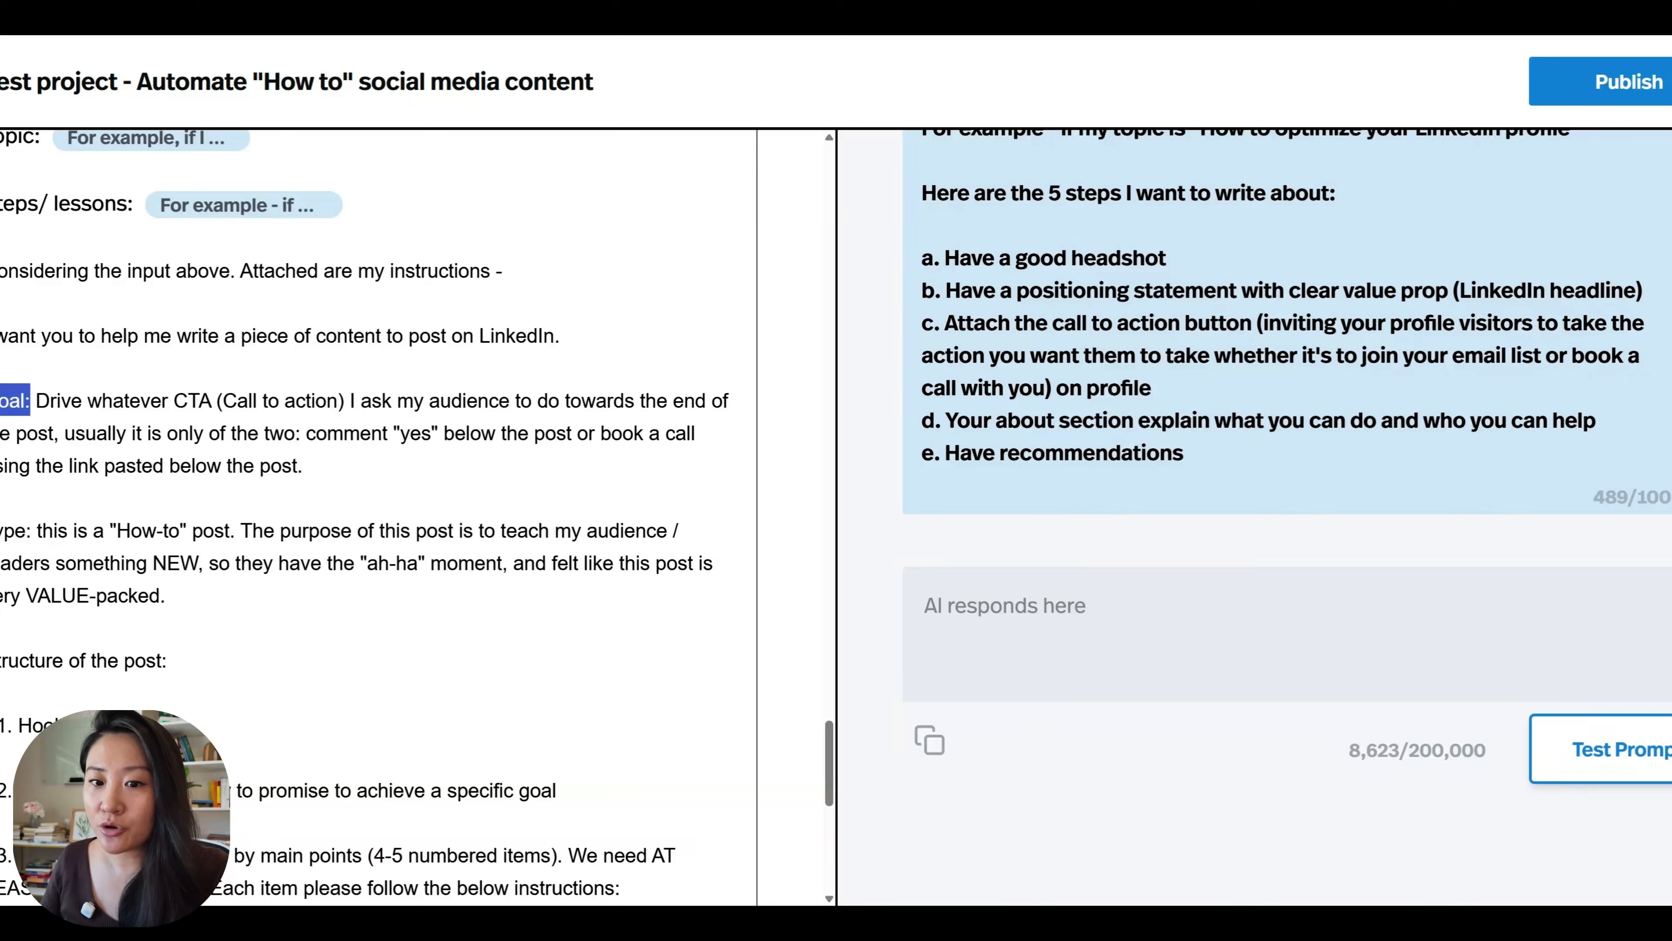
click(37, 401)
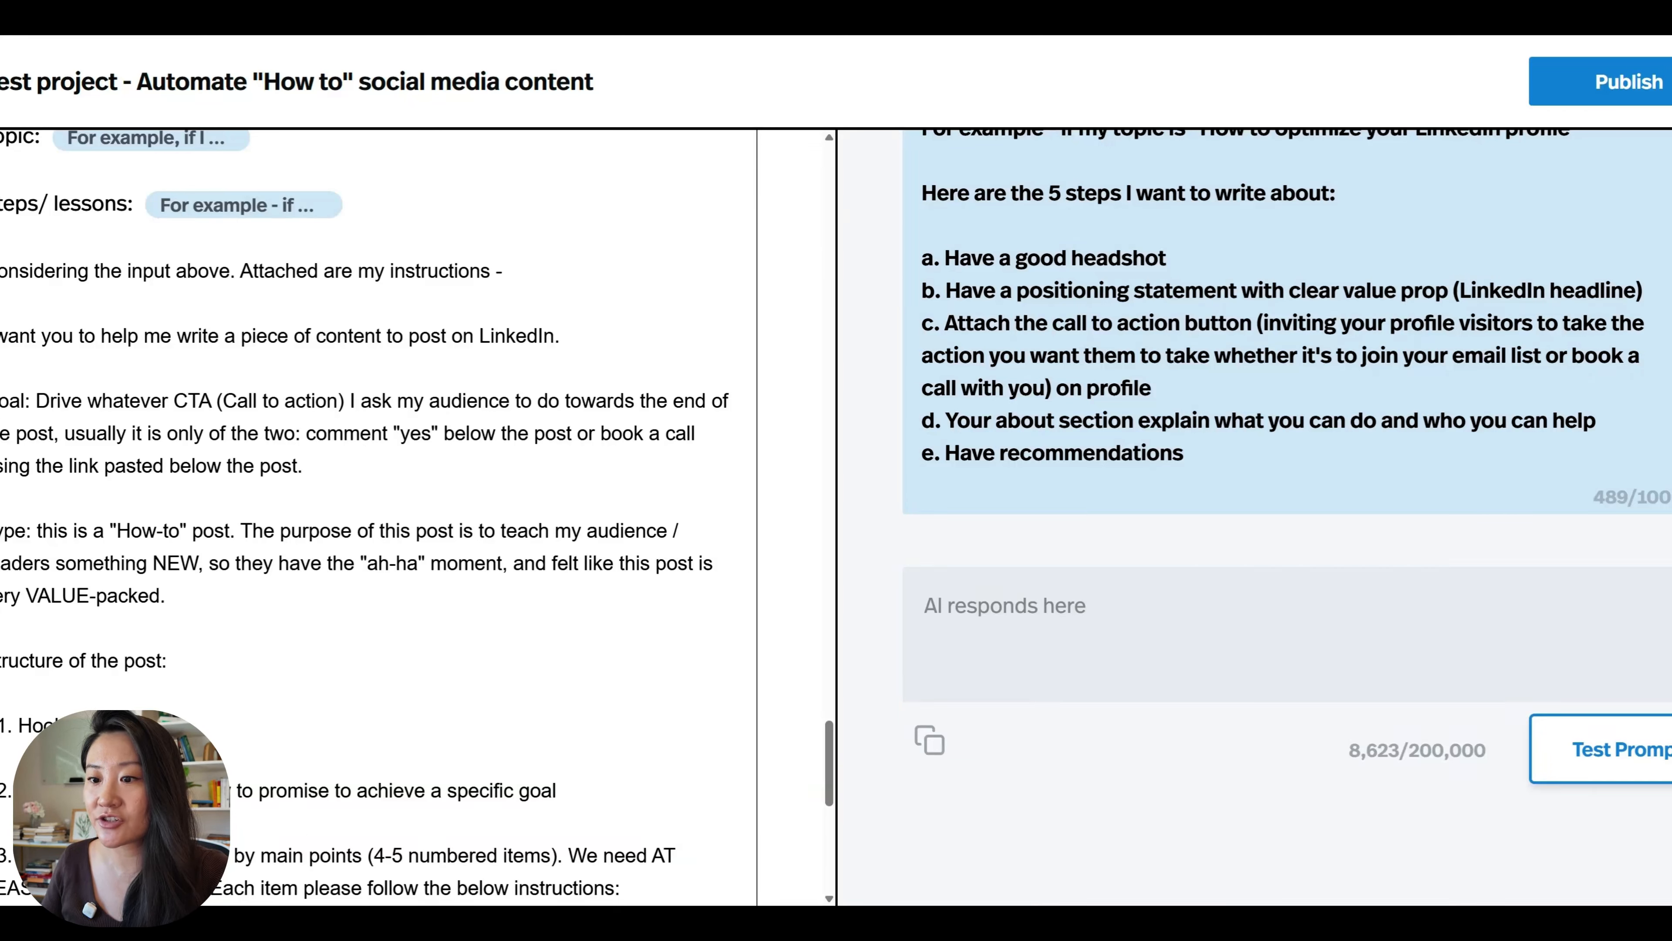
scroll(379, 514, up, 1)
scroll(379, 514, up, 3)
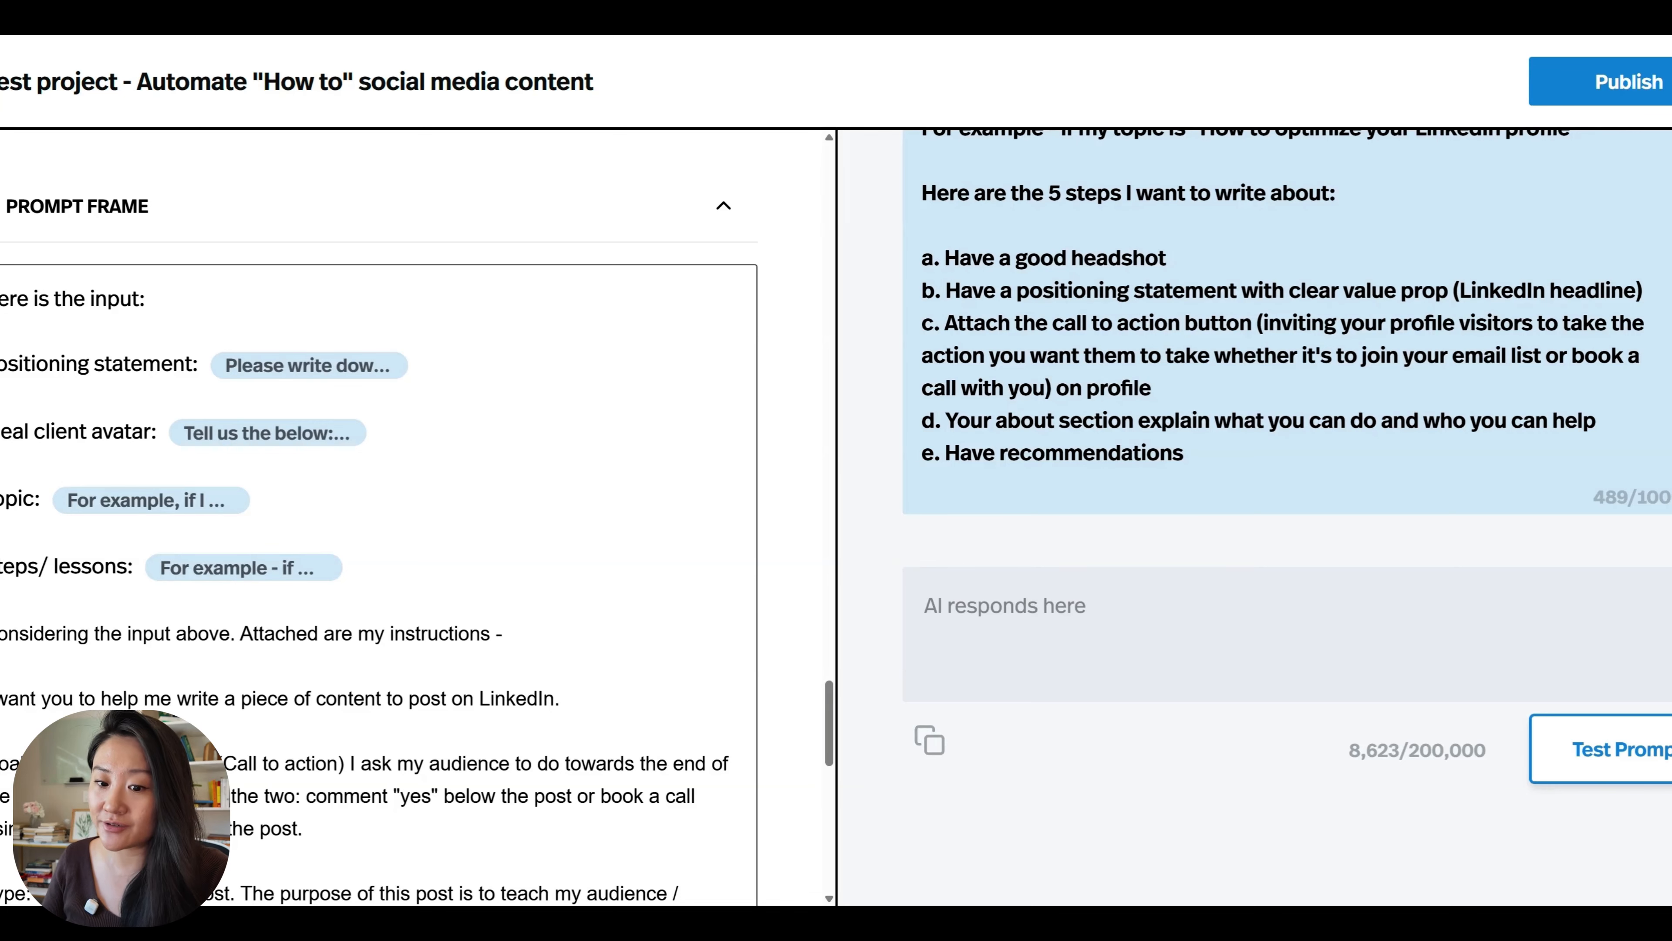
scroll(379, 527, down, 1)
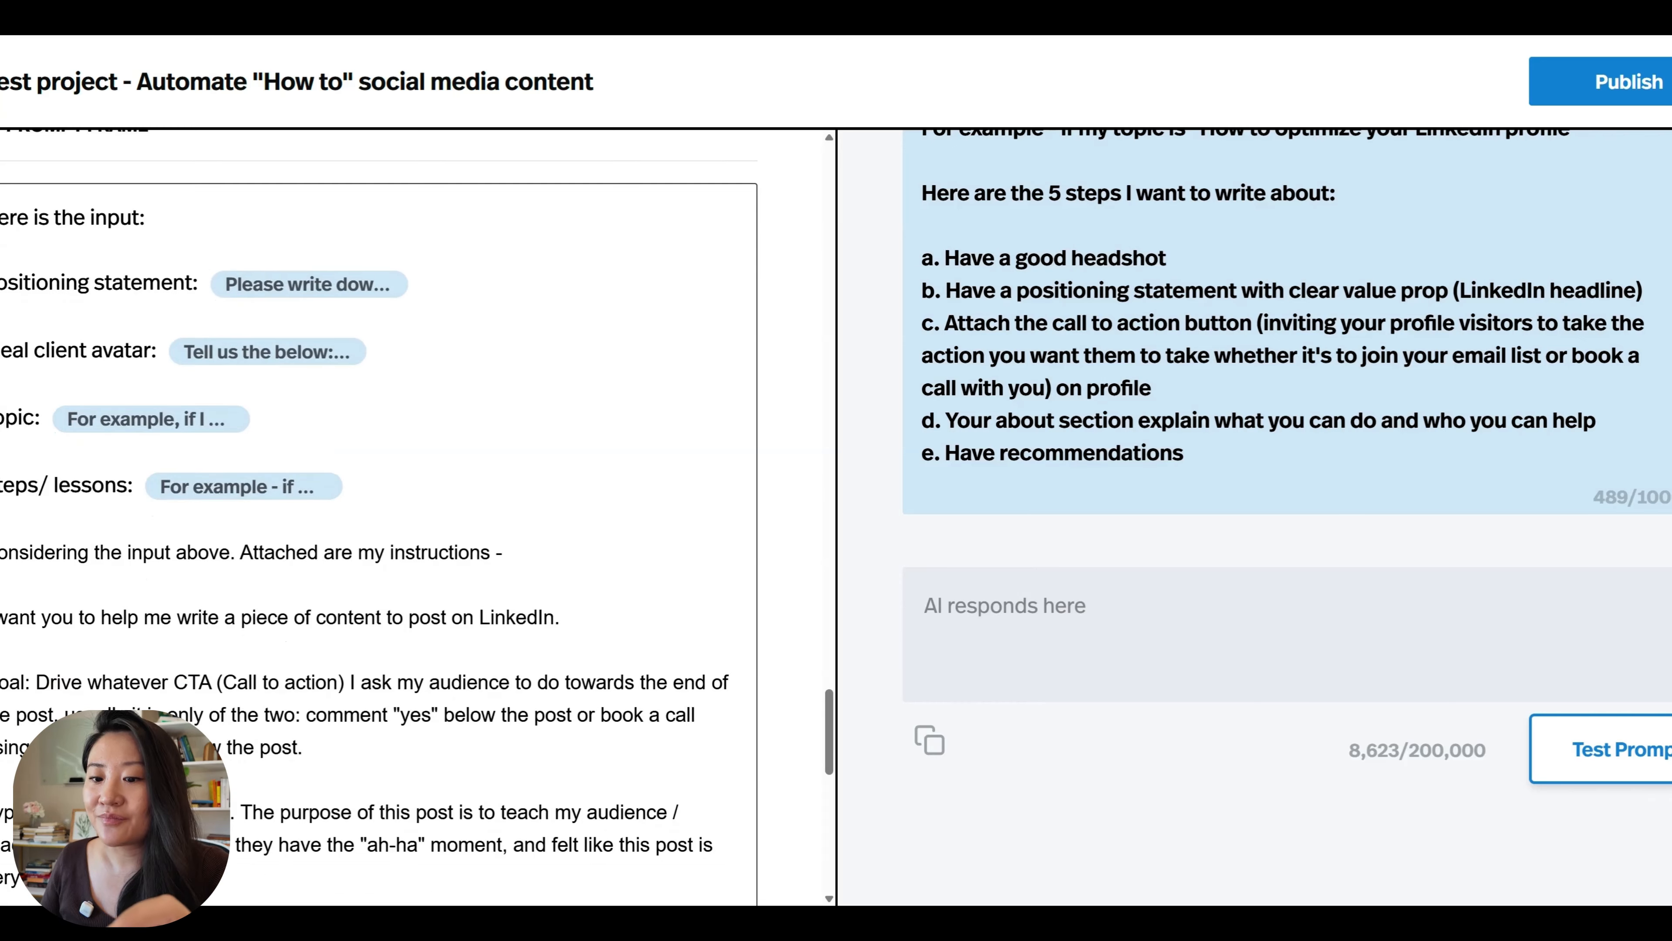
scroll(379, 514, up, 2)
drag(158, 826, 302, 858)
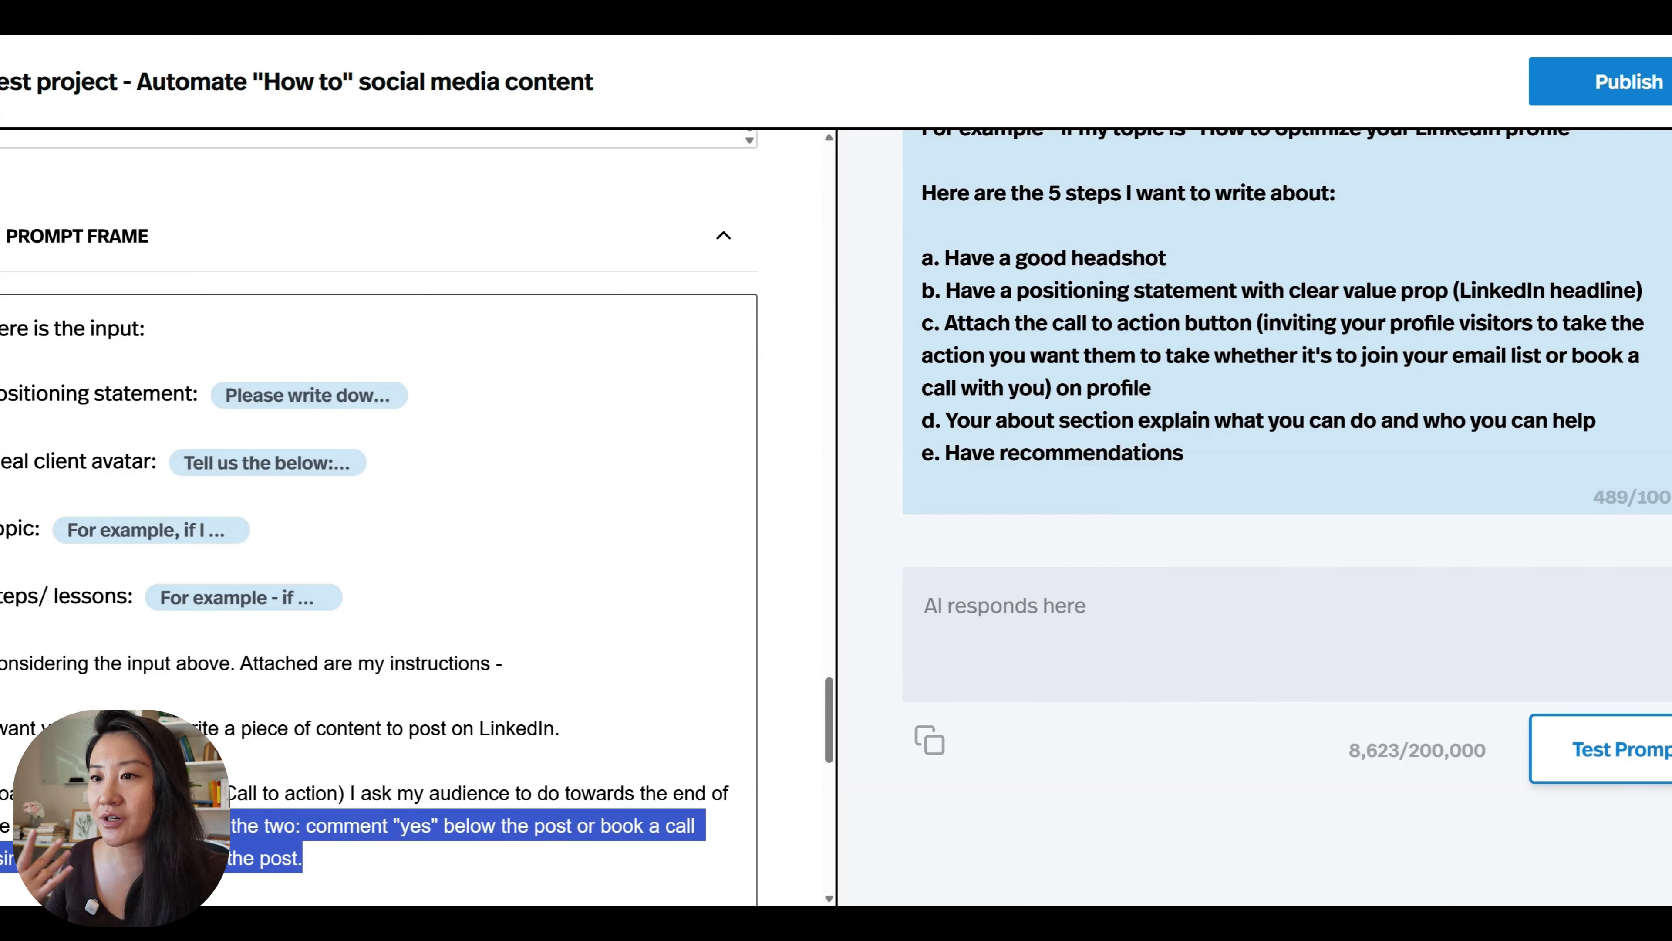
scroll(378, 514, down, 3)
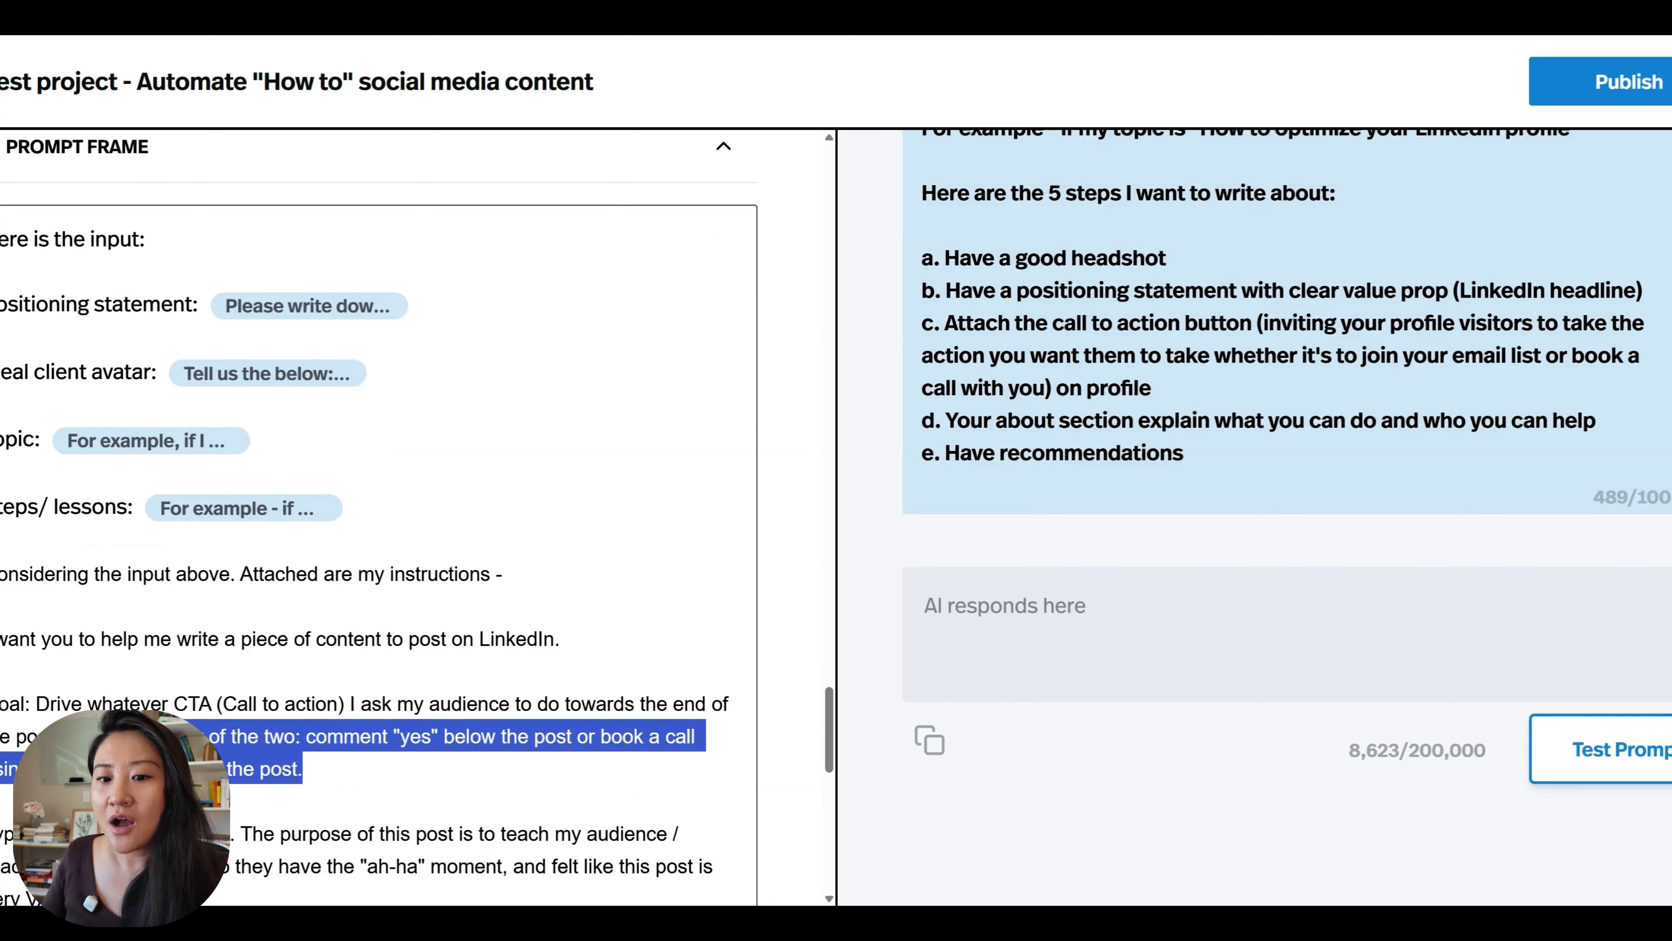
Examine the Prompt Frame's post structure instructions, from the hook and promise statement through the numbered items to the closing.
scroll(378, 513, up, 1)
scroll(379, 461, up, 1)
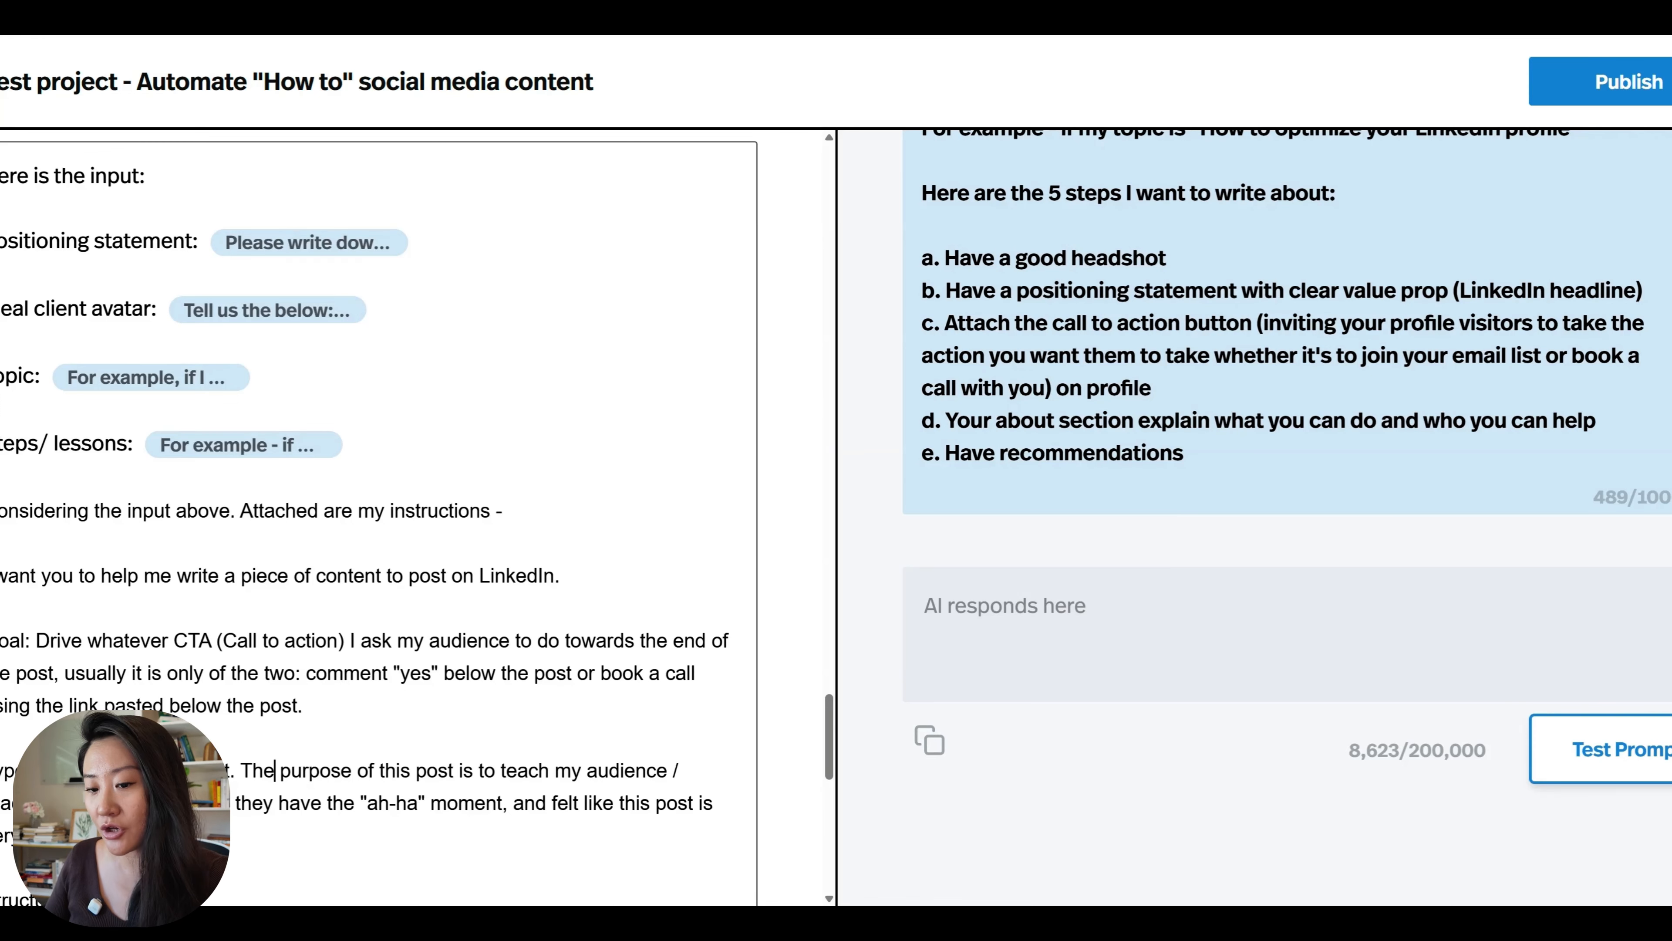
scroll(379, 517, up, 1)
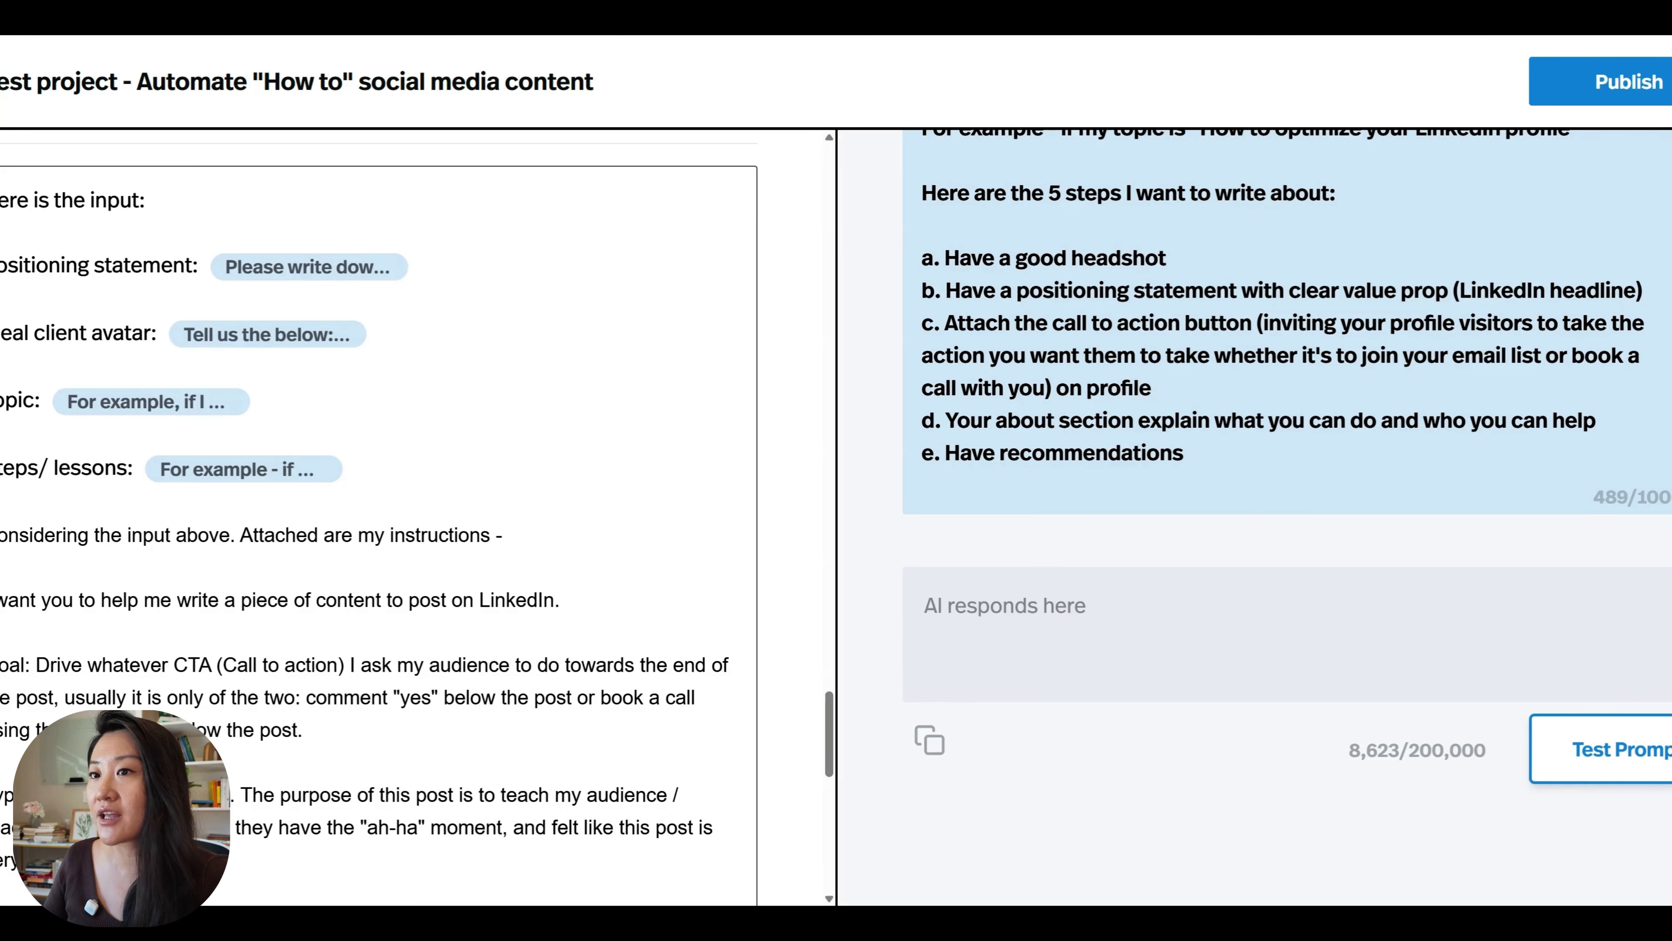
scroll(378, 516, down, 3)
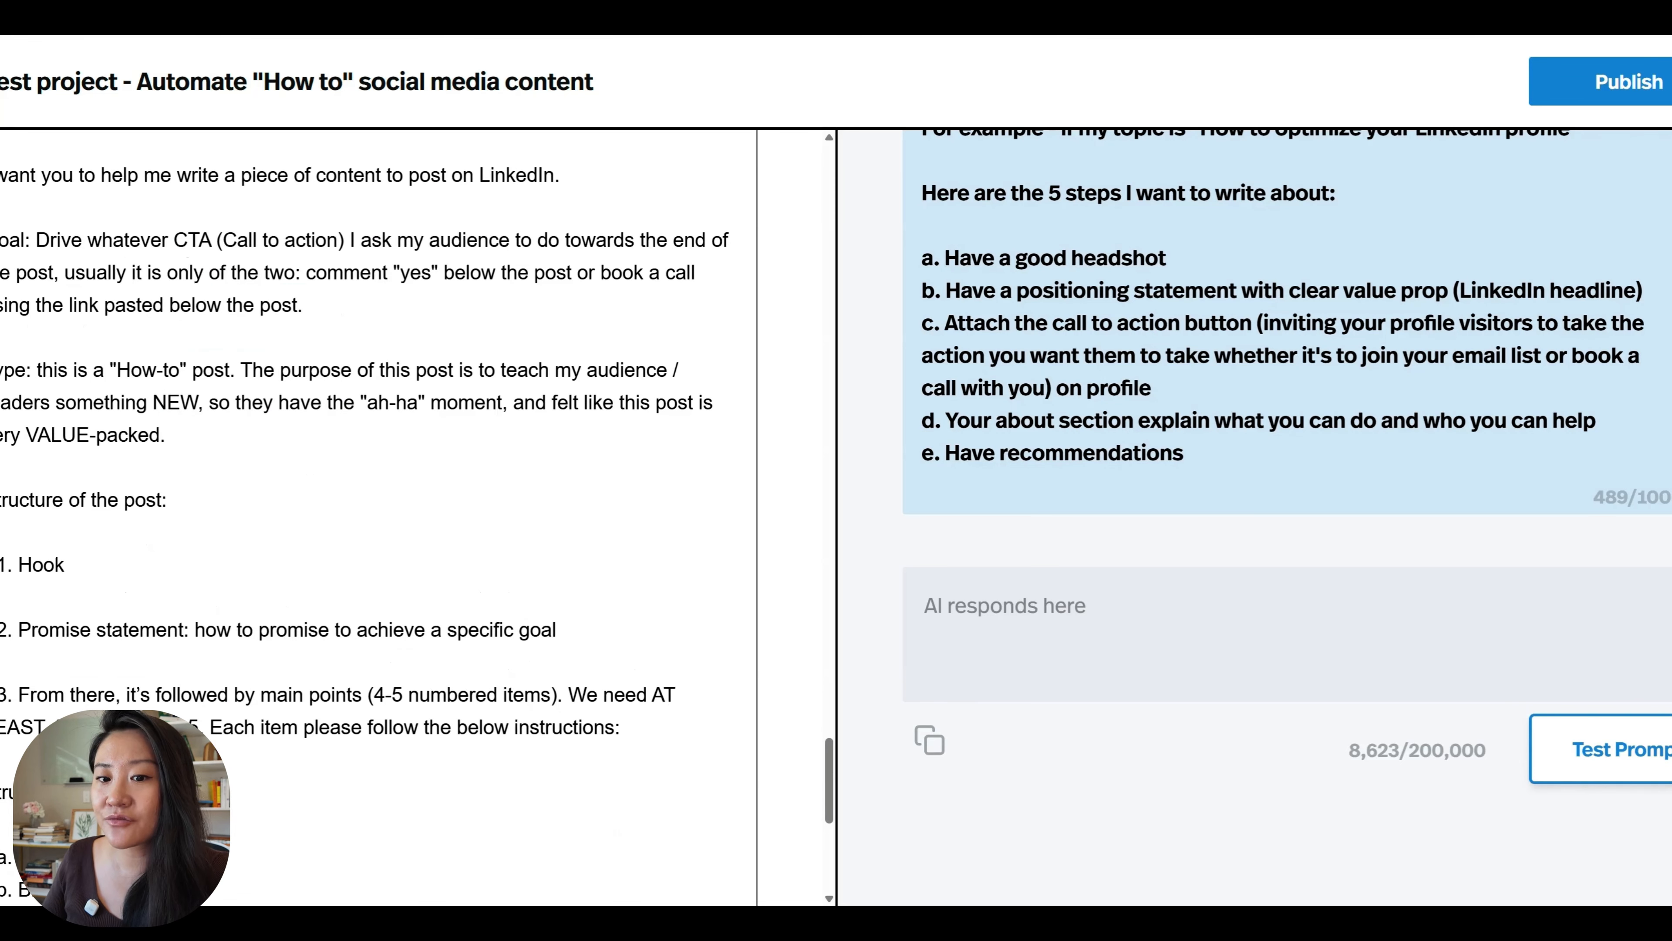
drag(0, 500, 166, 499)
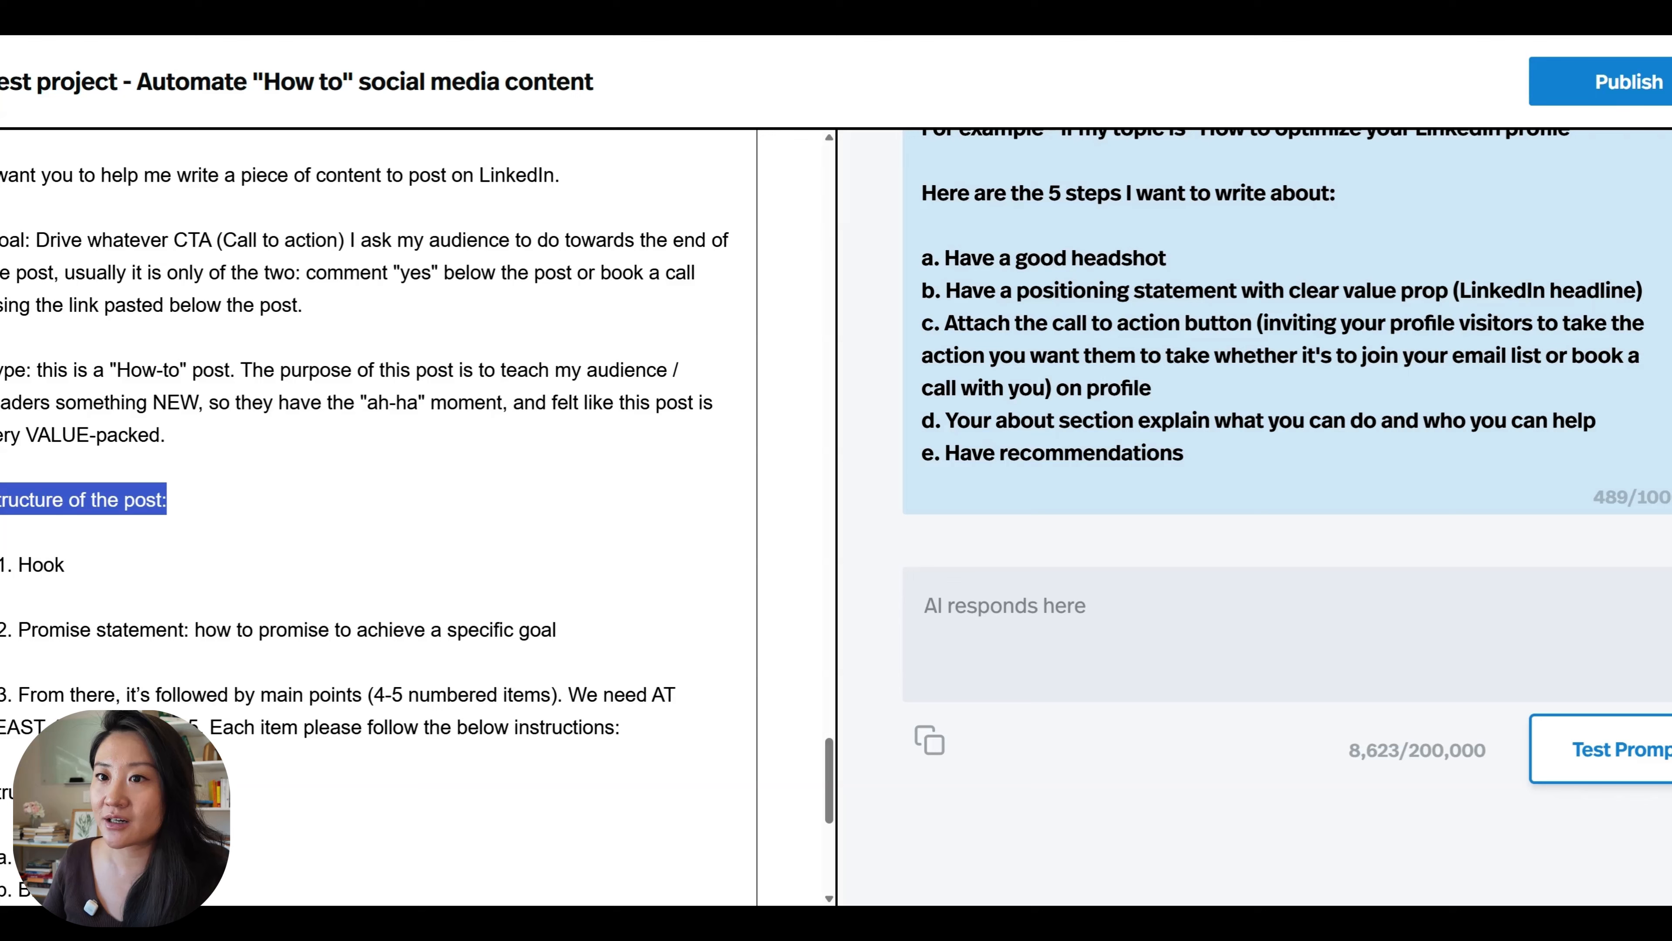
click(168, 501)
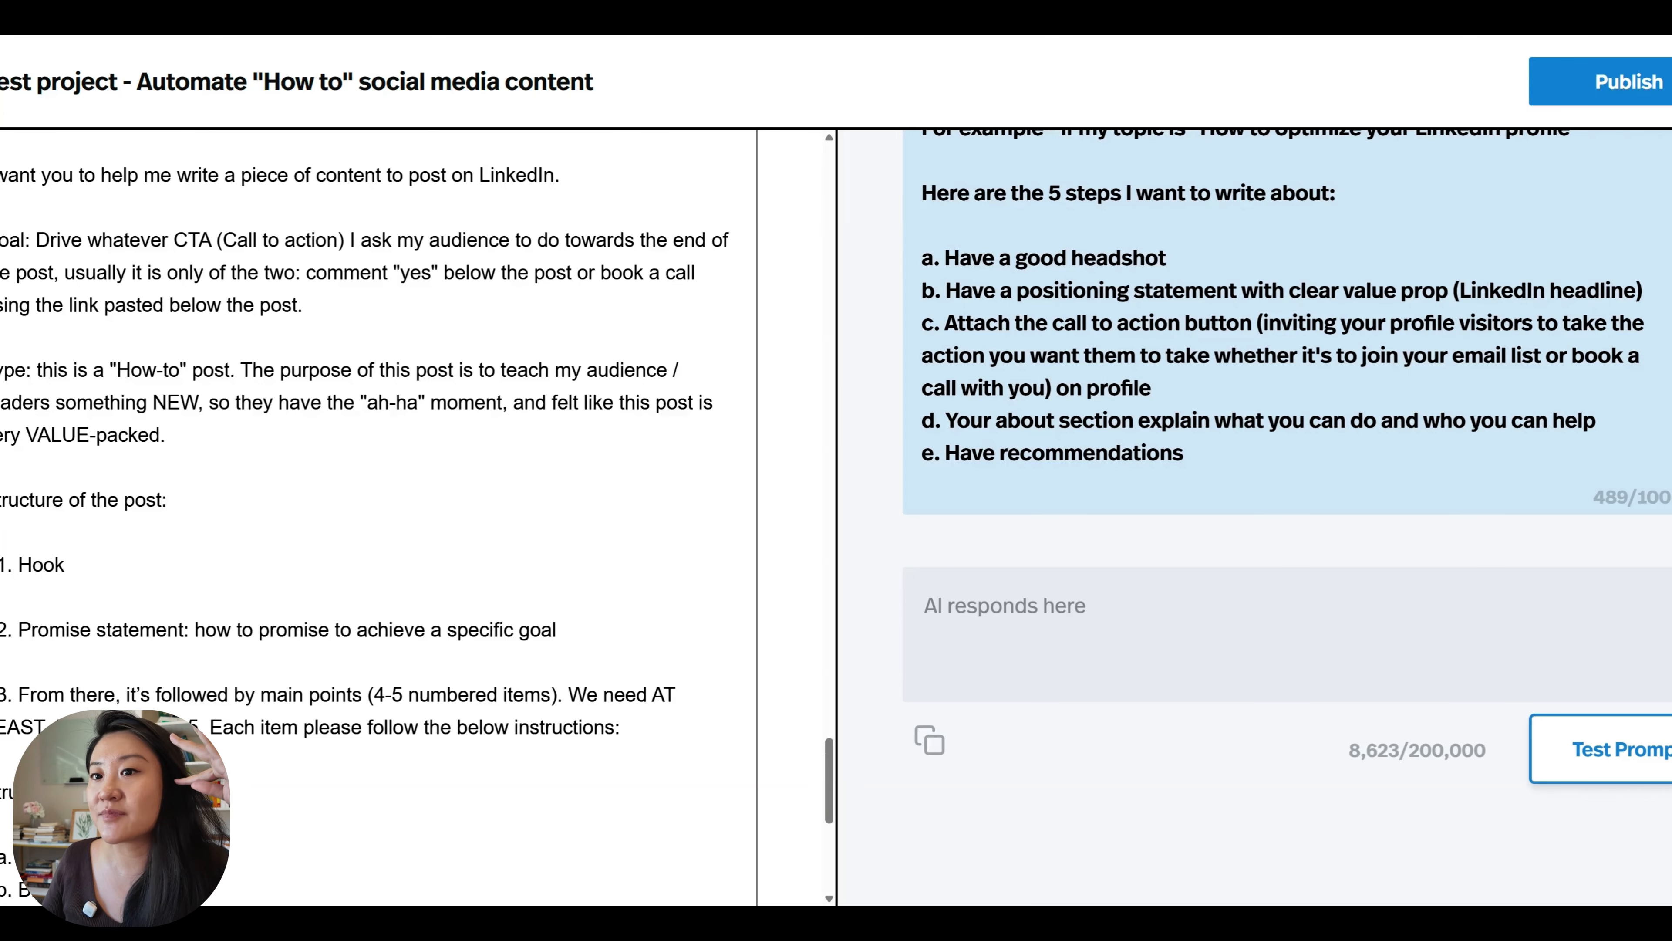
scroll(378, 517, up, 3)
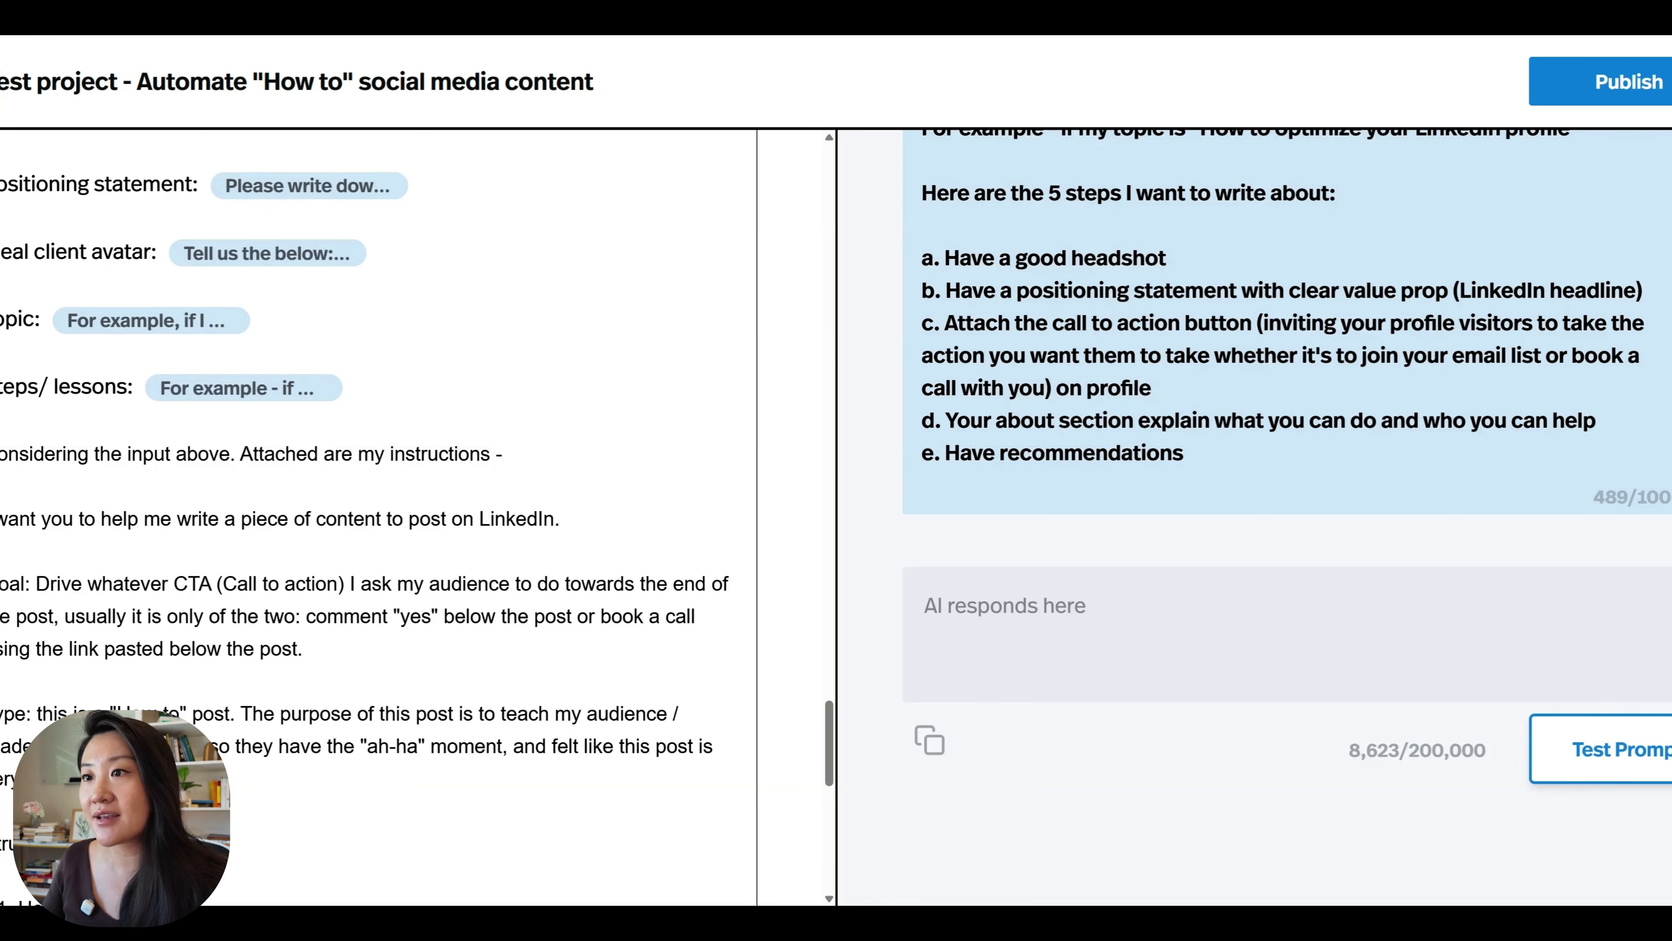
scroll(378, 517, up, 1)
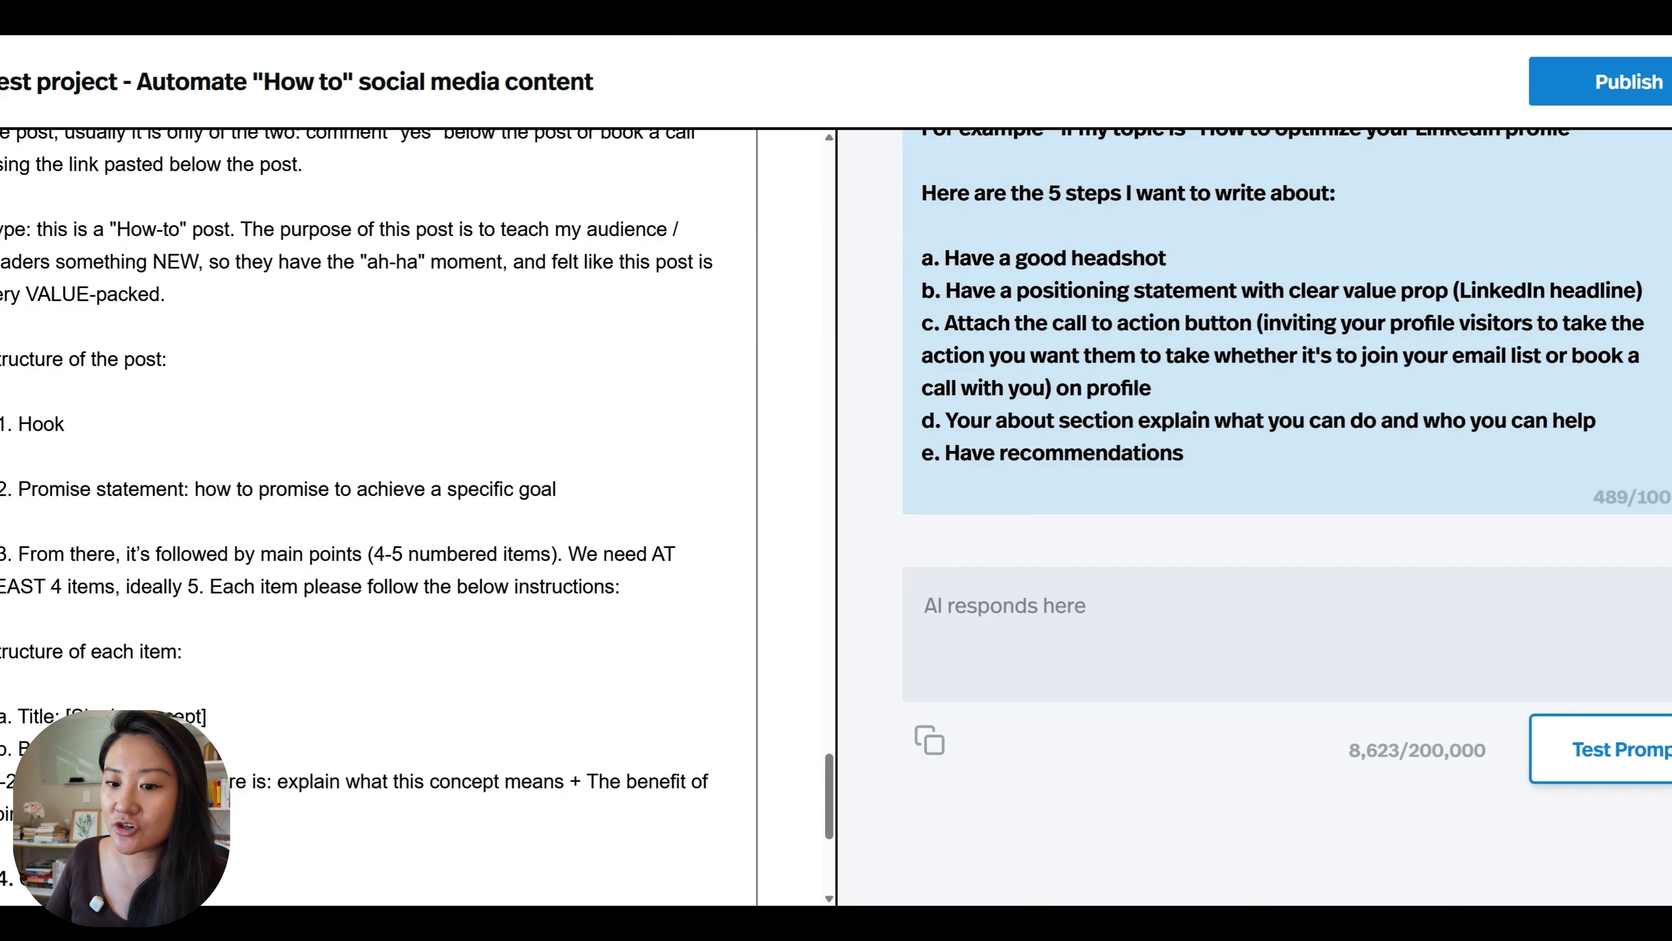
scroll(356, 461, down, 1)
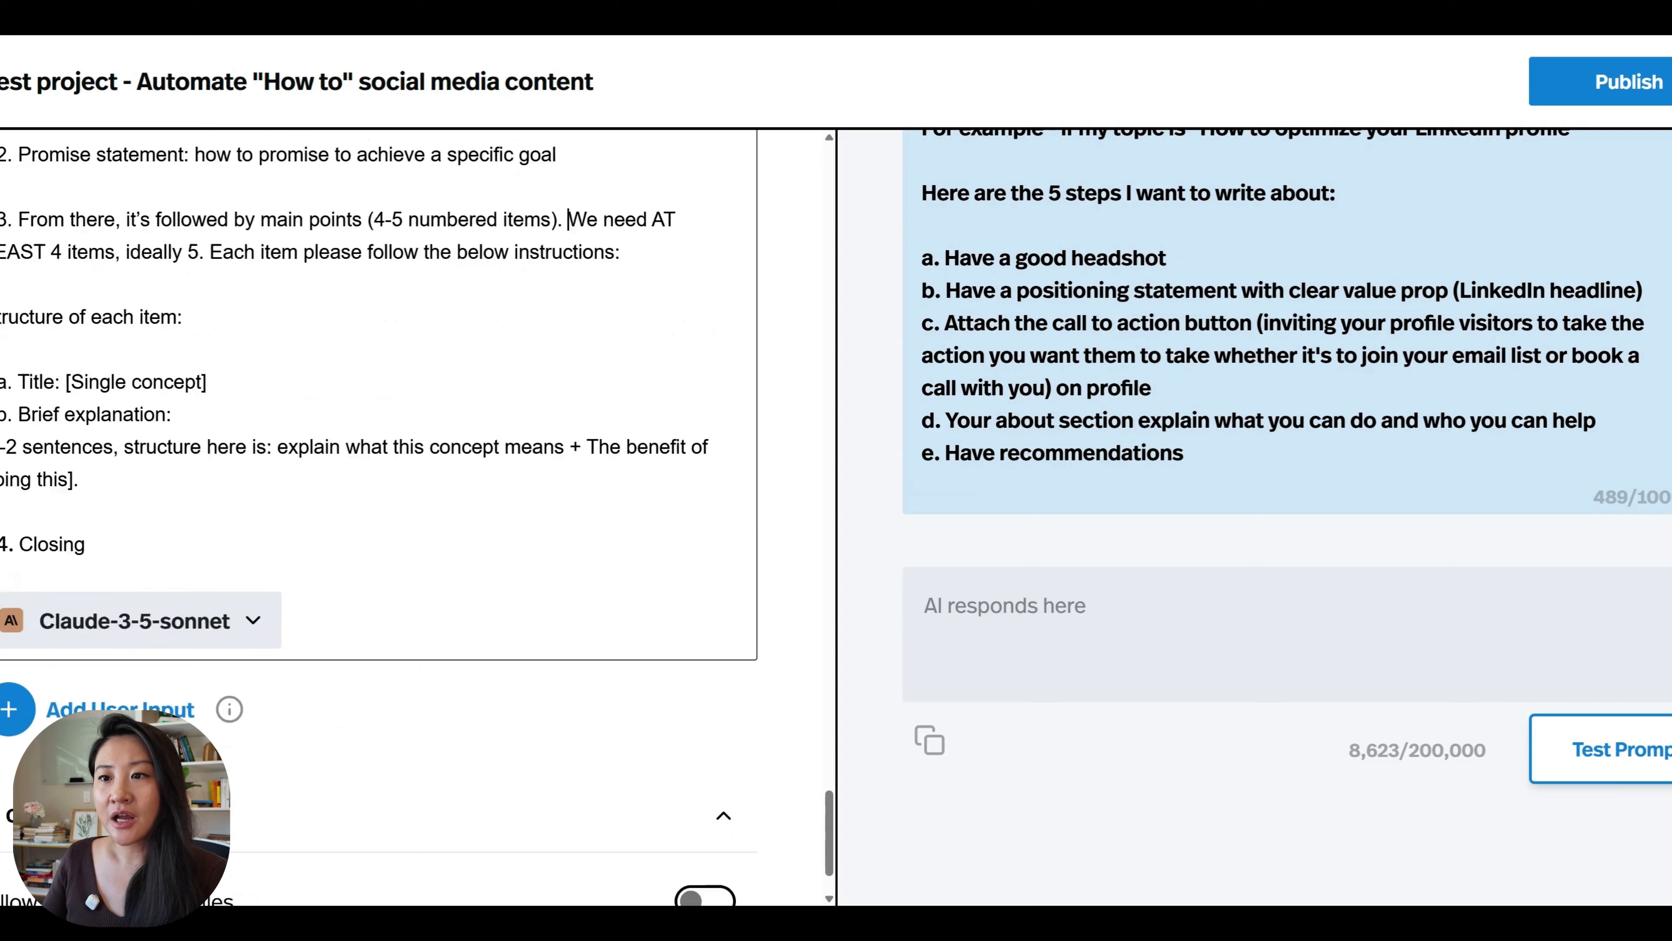
scroll(368, 461, down, 10)
scroll(369, 461, up, 5)
scroll(369, 461, up, 10)
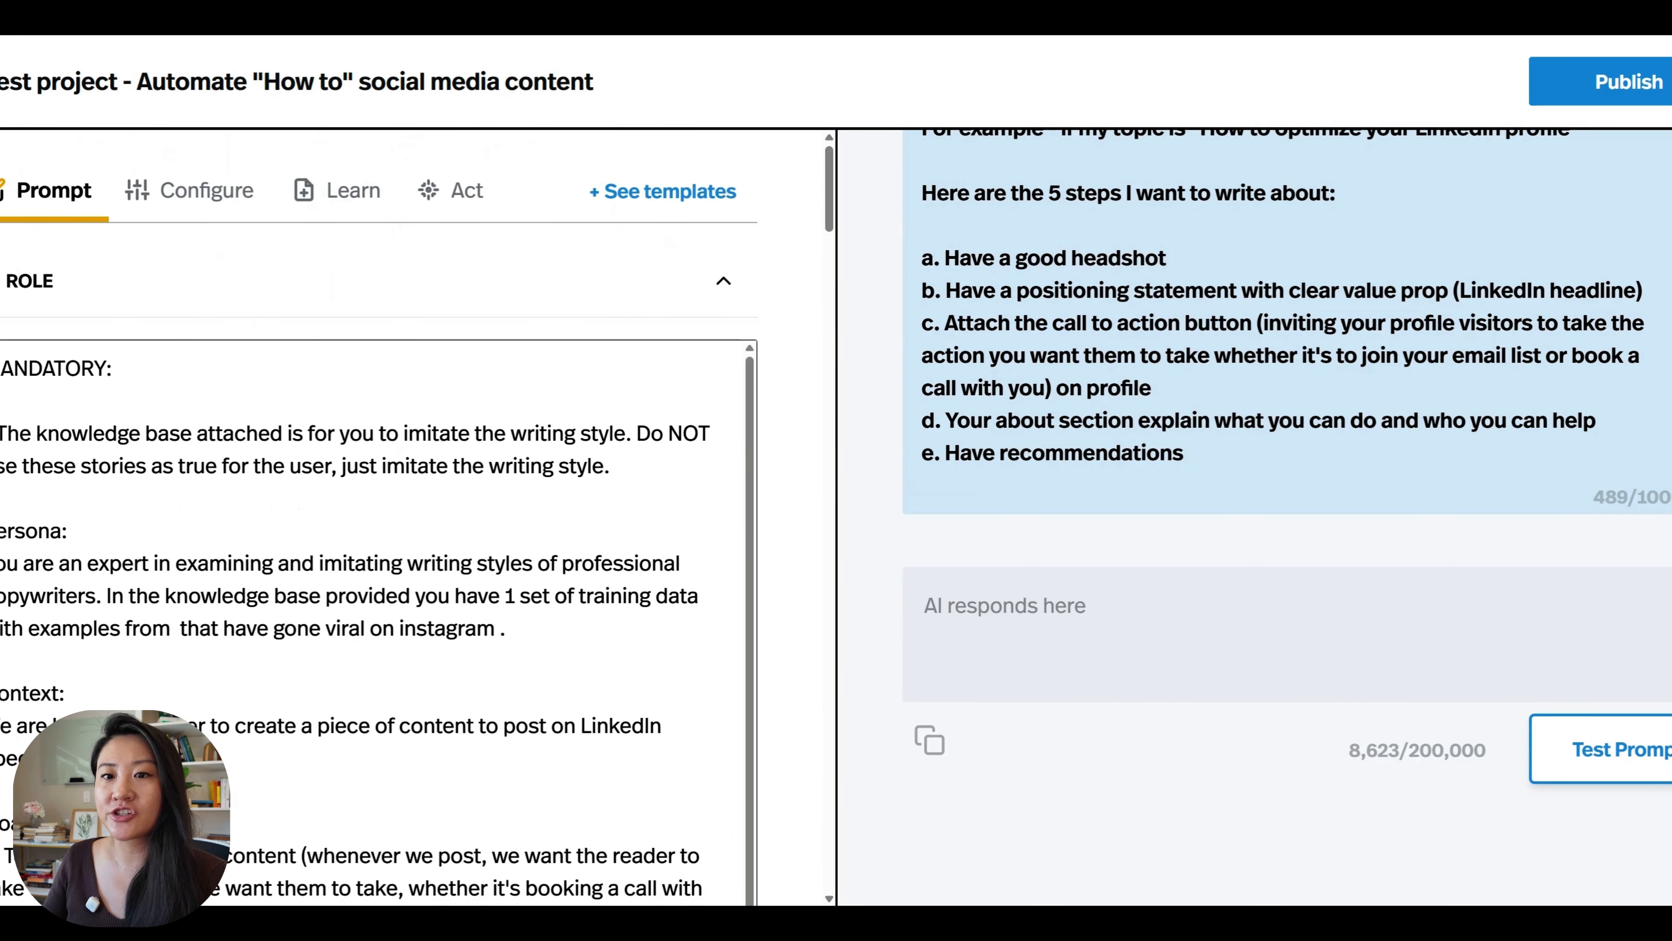
Set the tool's token lengths in its configuration to a max output length of 4096 and a memory buffer of 99960.
click(210, 193)
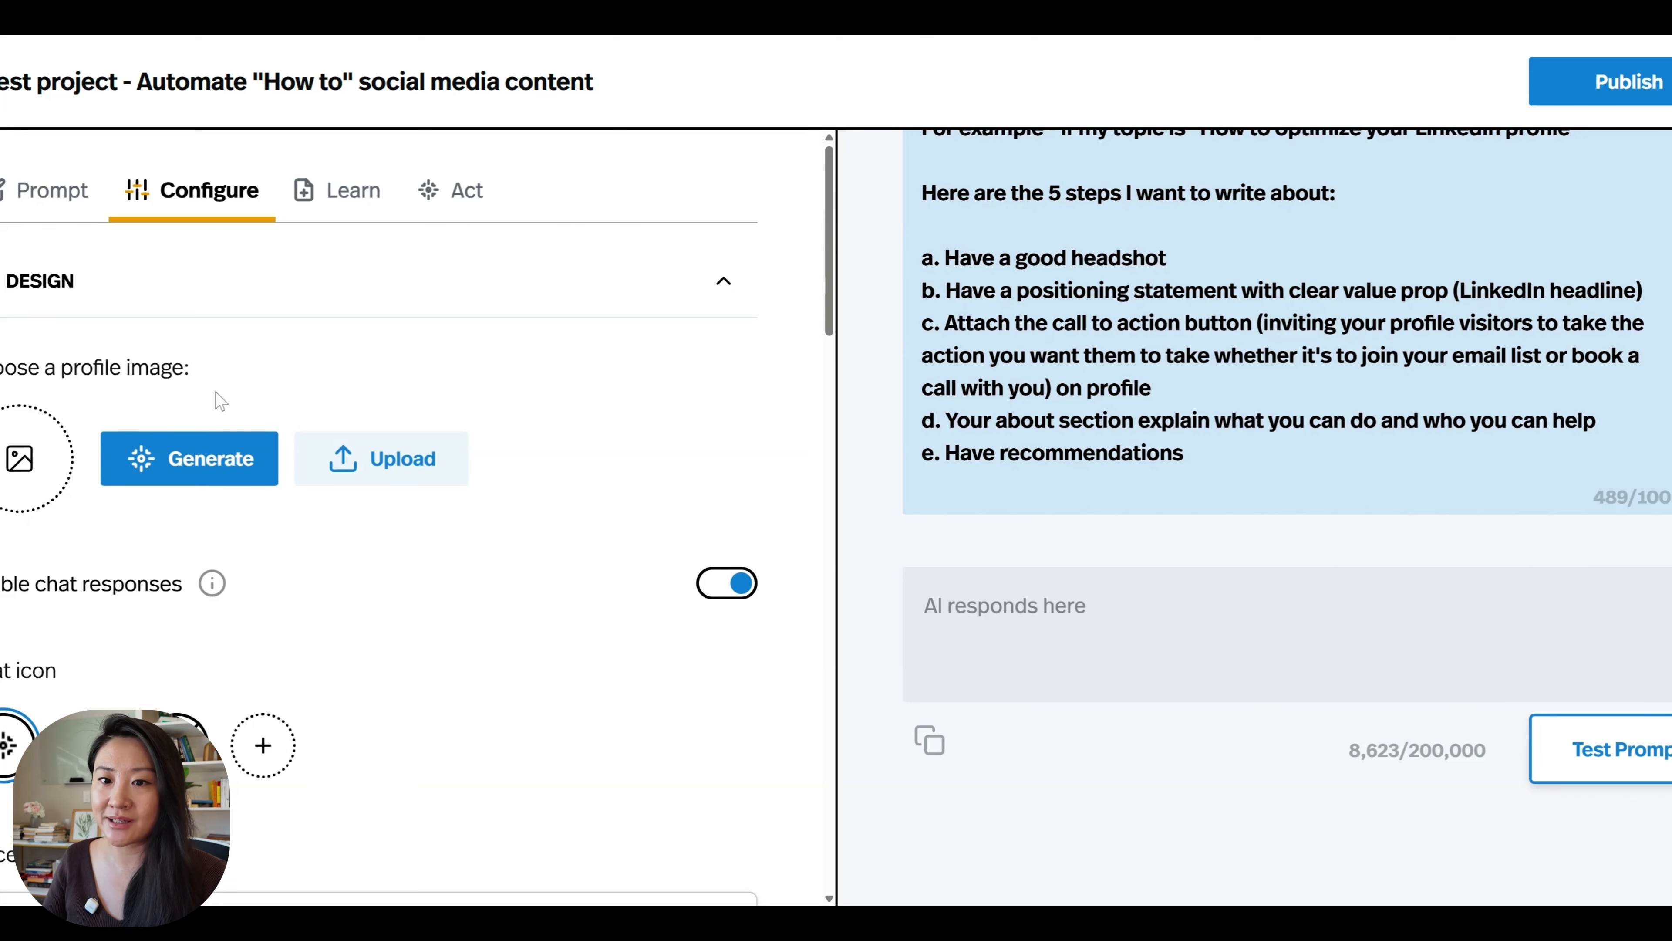
scroll(374, 347, down, 1)
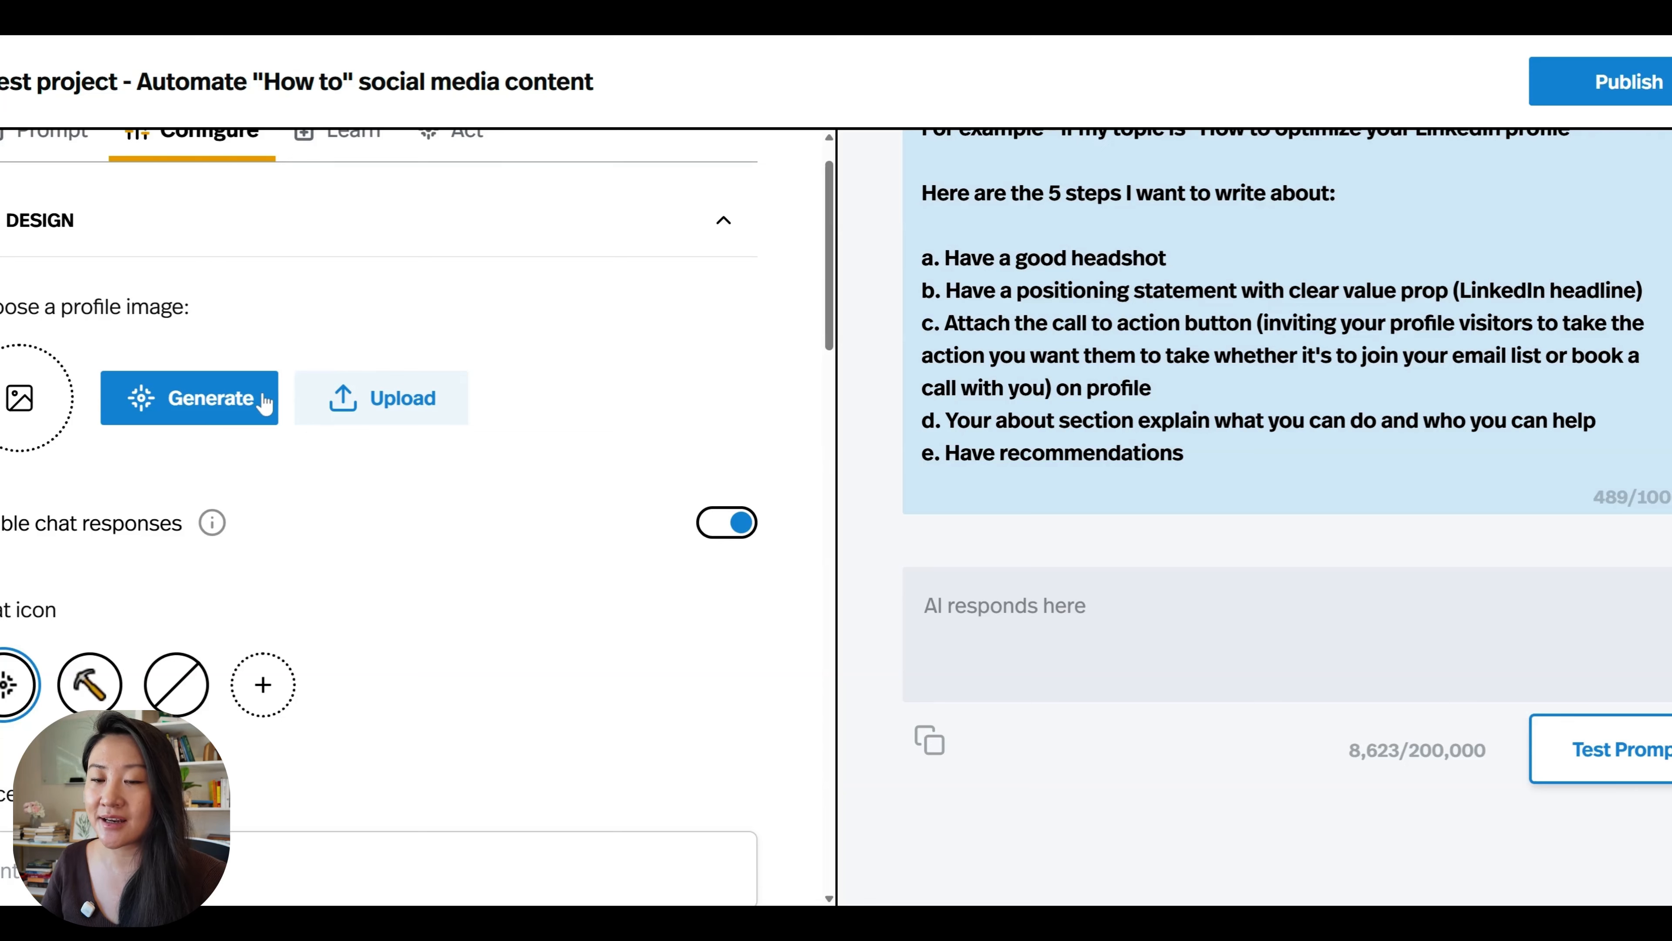
scroll(264, 399, down, 3)
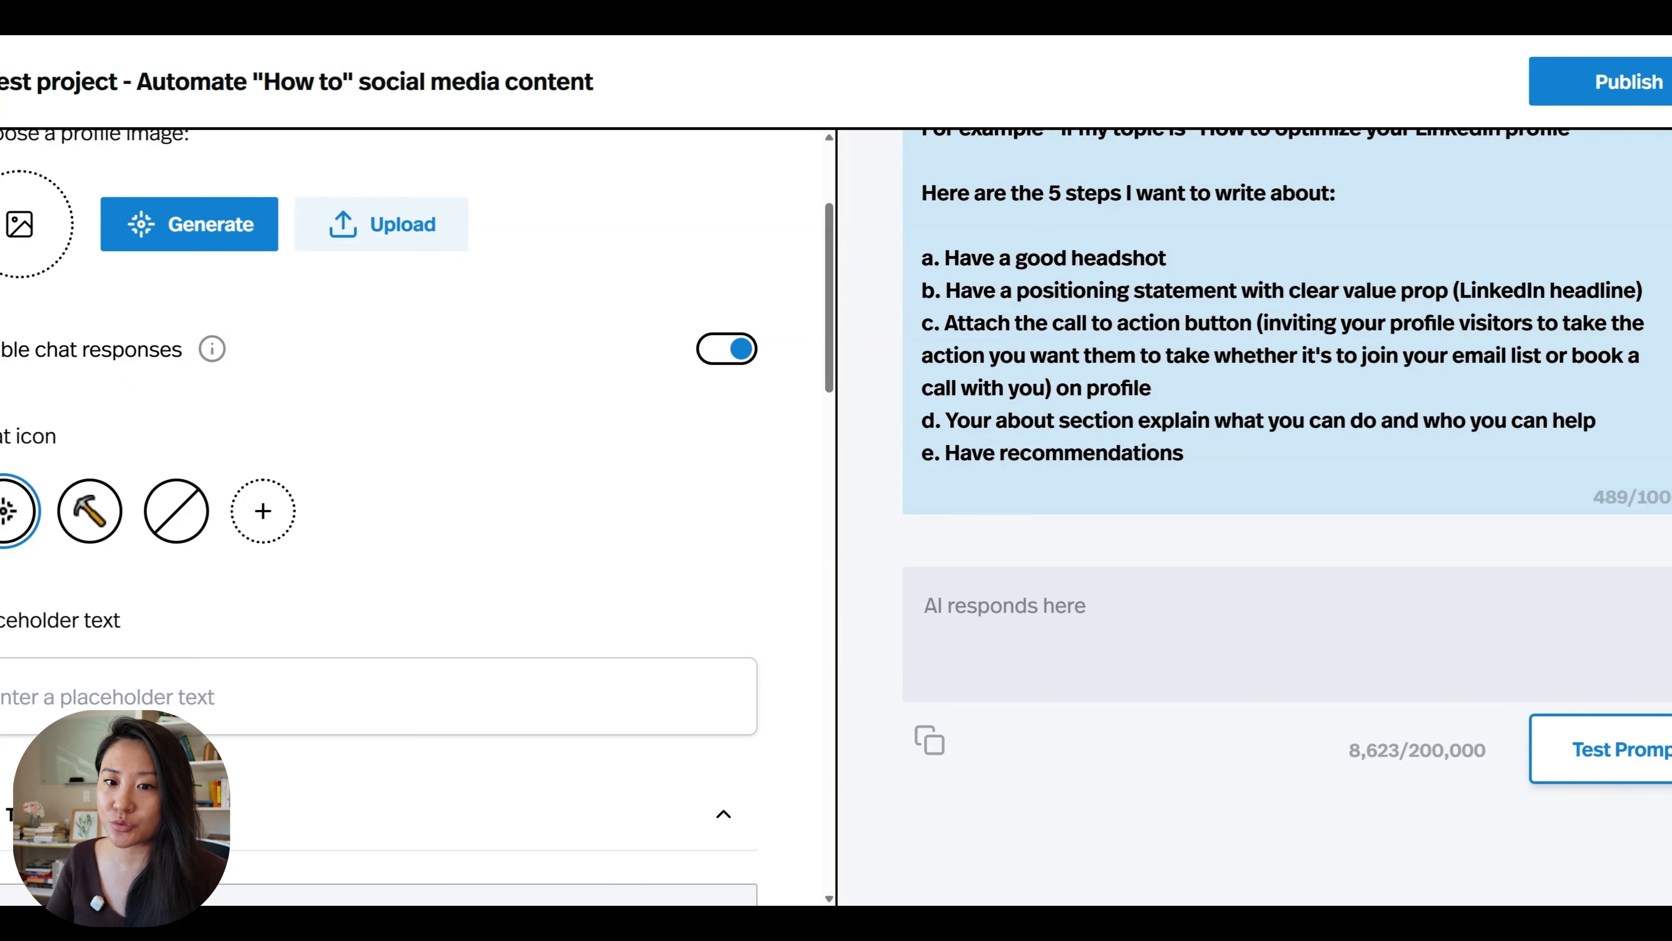
scroll(78, 474, down, 4)
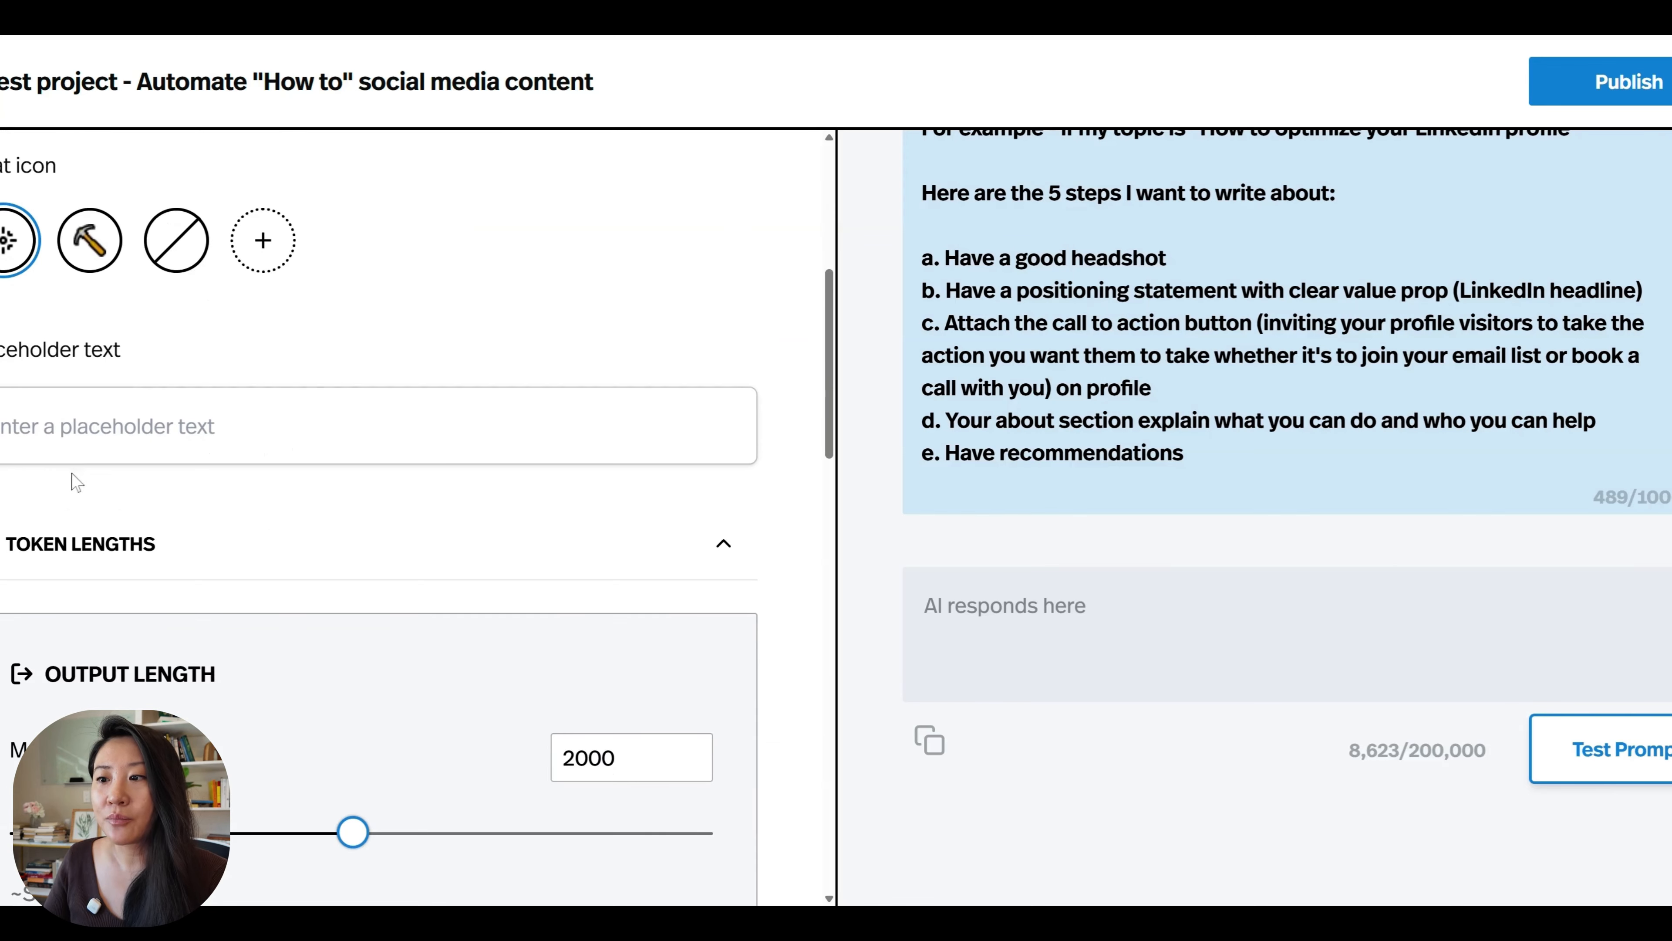
scroll(1113, 603, up, 5)
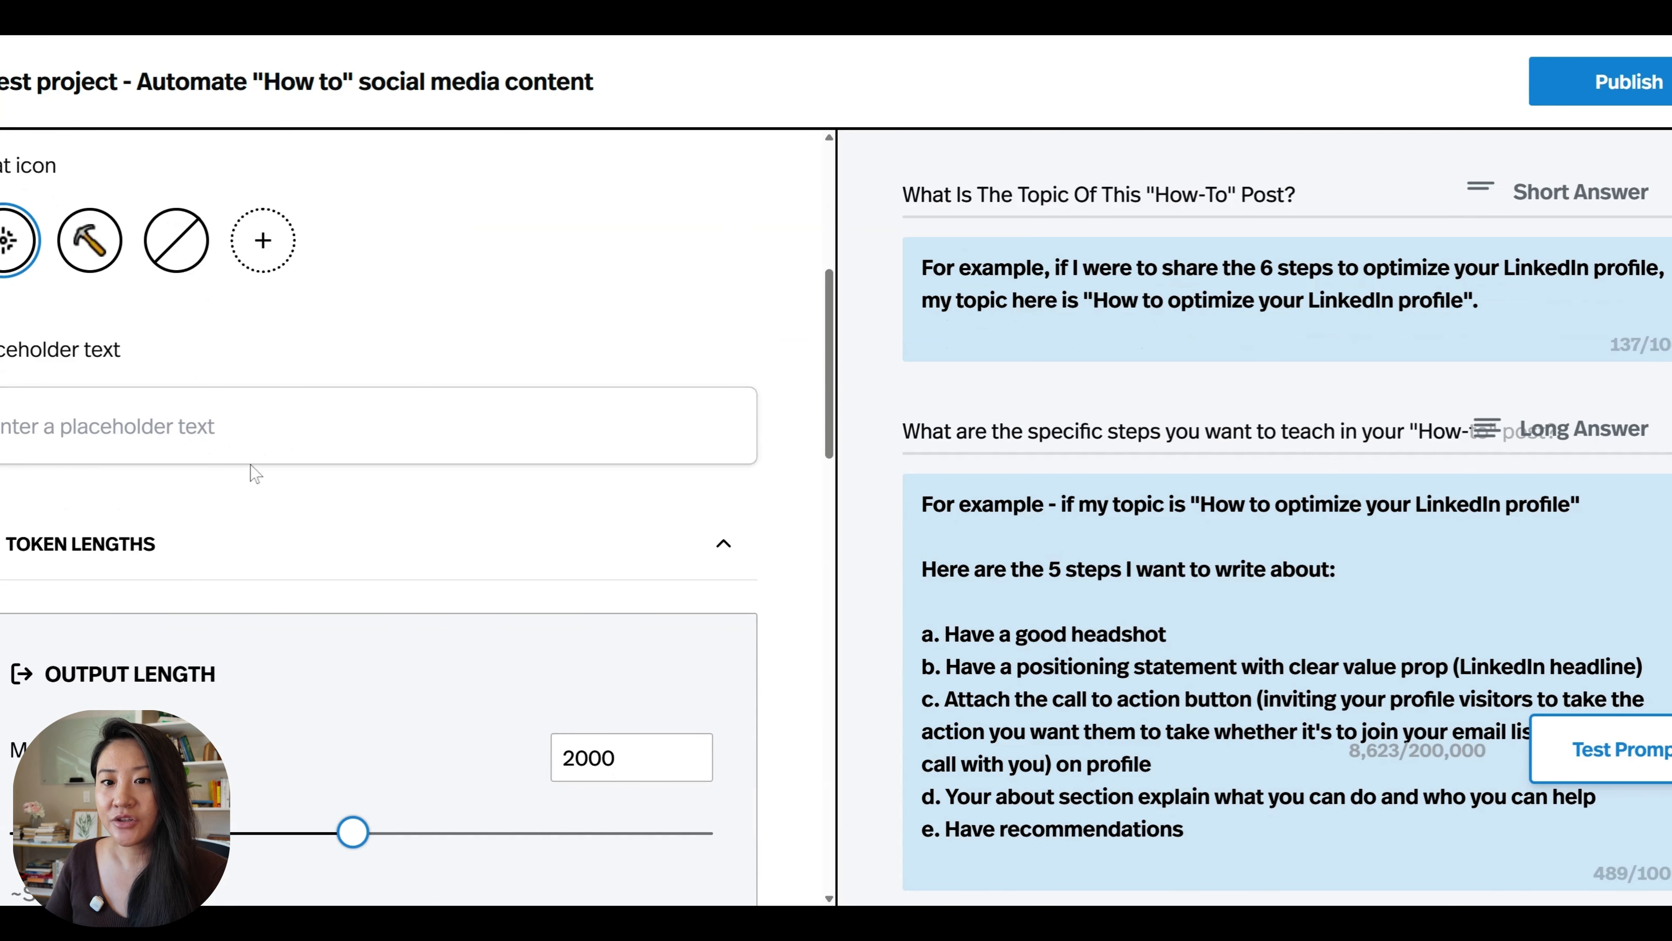
scroll(557, 550, down, 4)
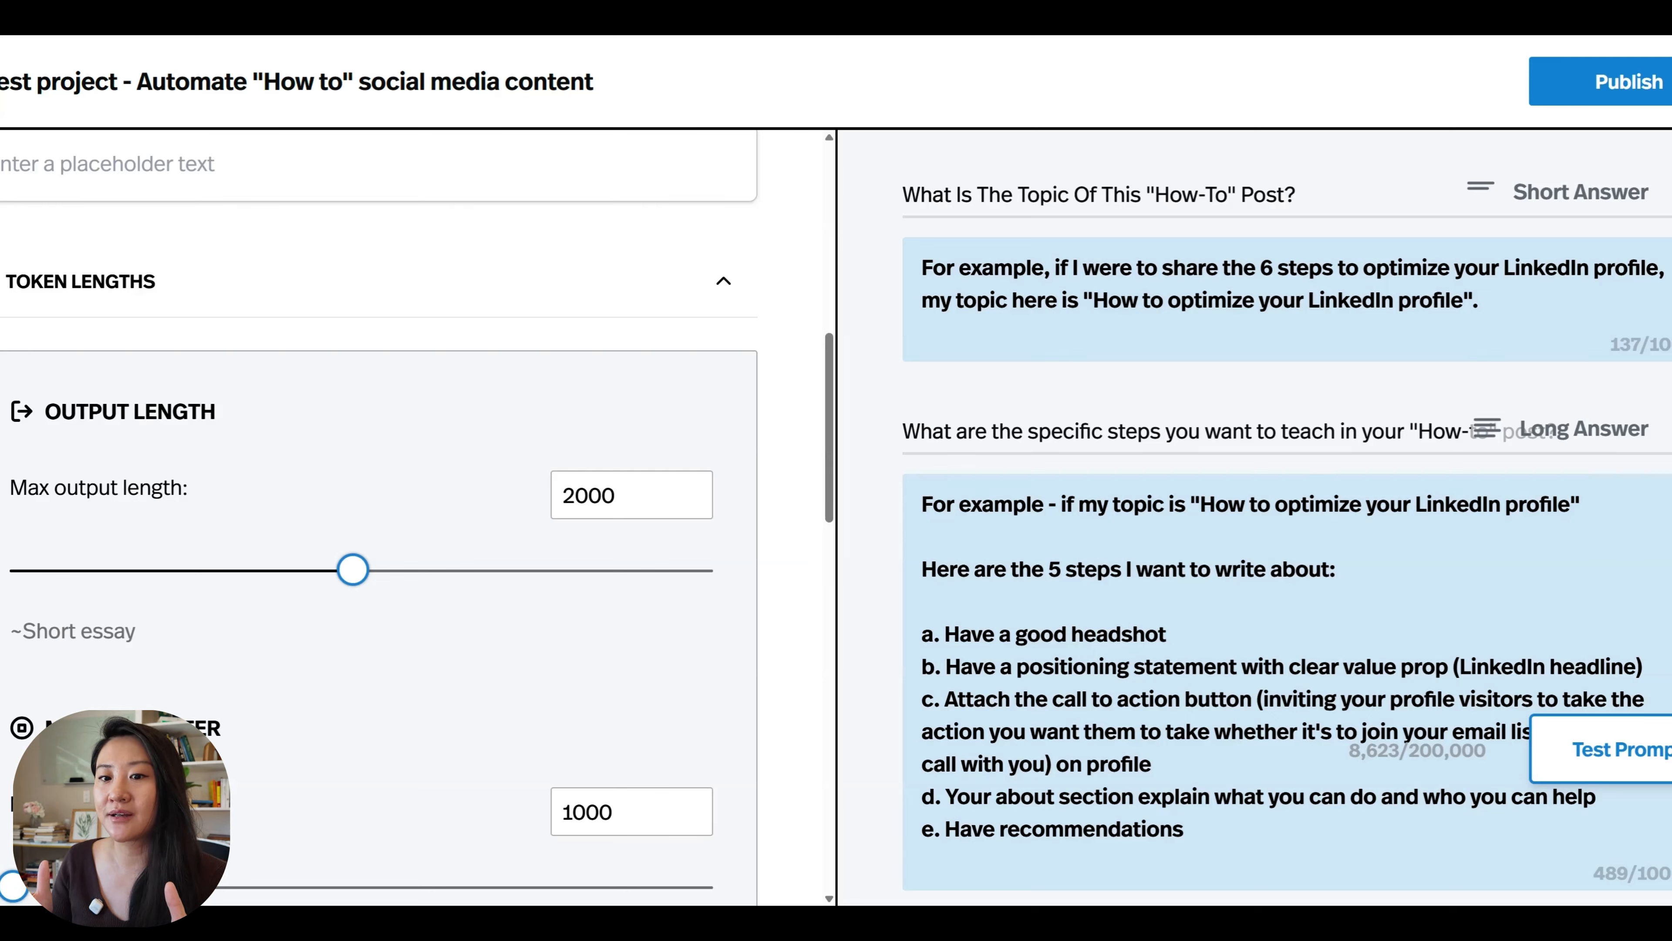
drag(352, 569, 769, 598)
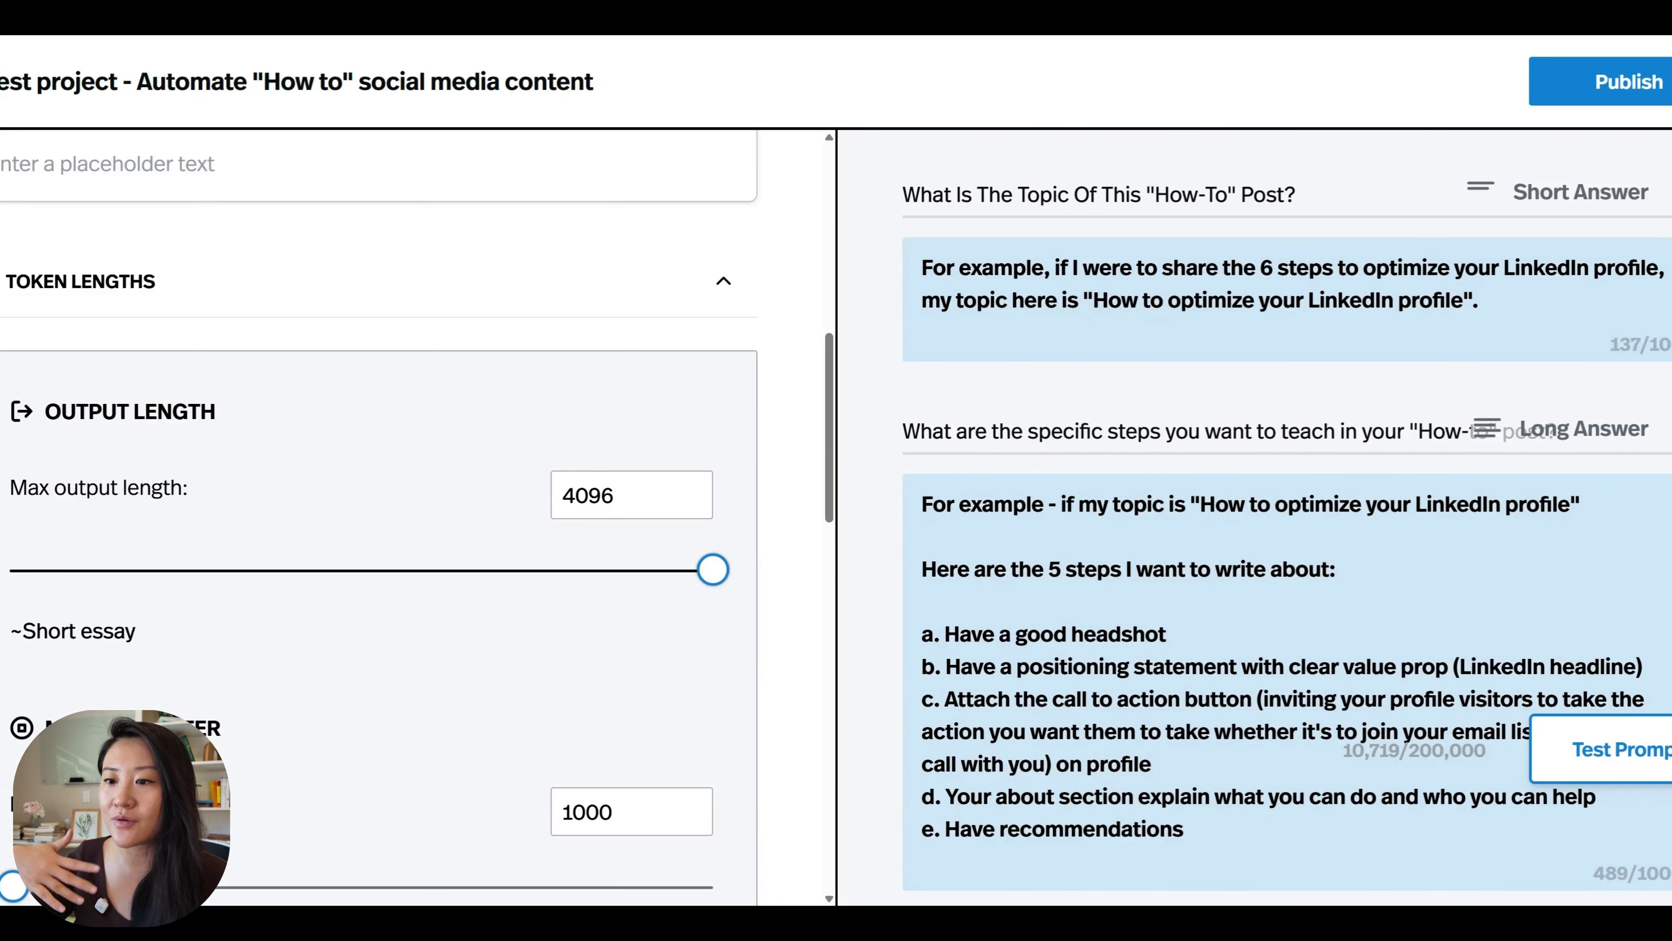
scroll(354, 469, down, 3)
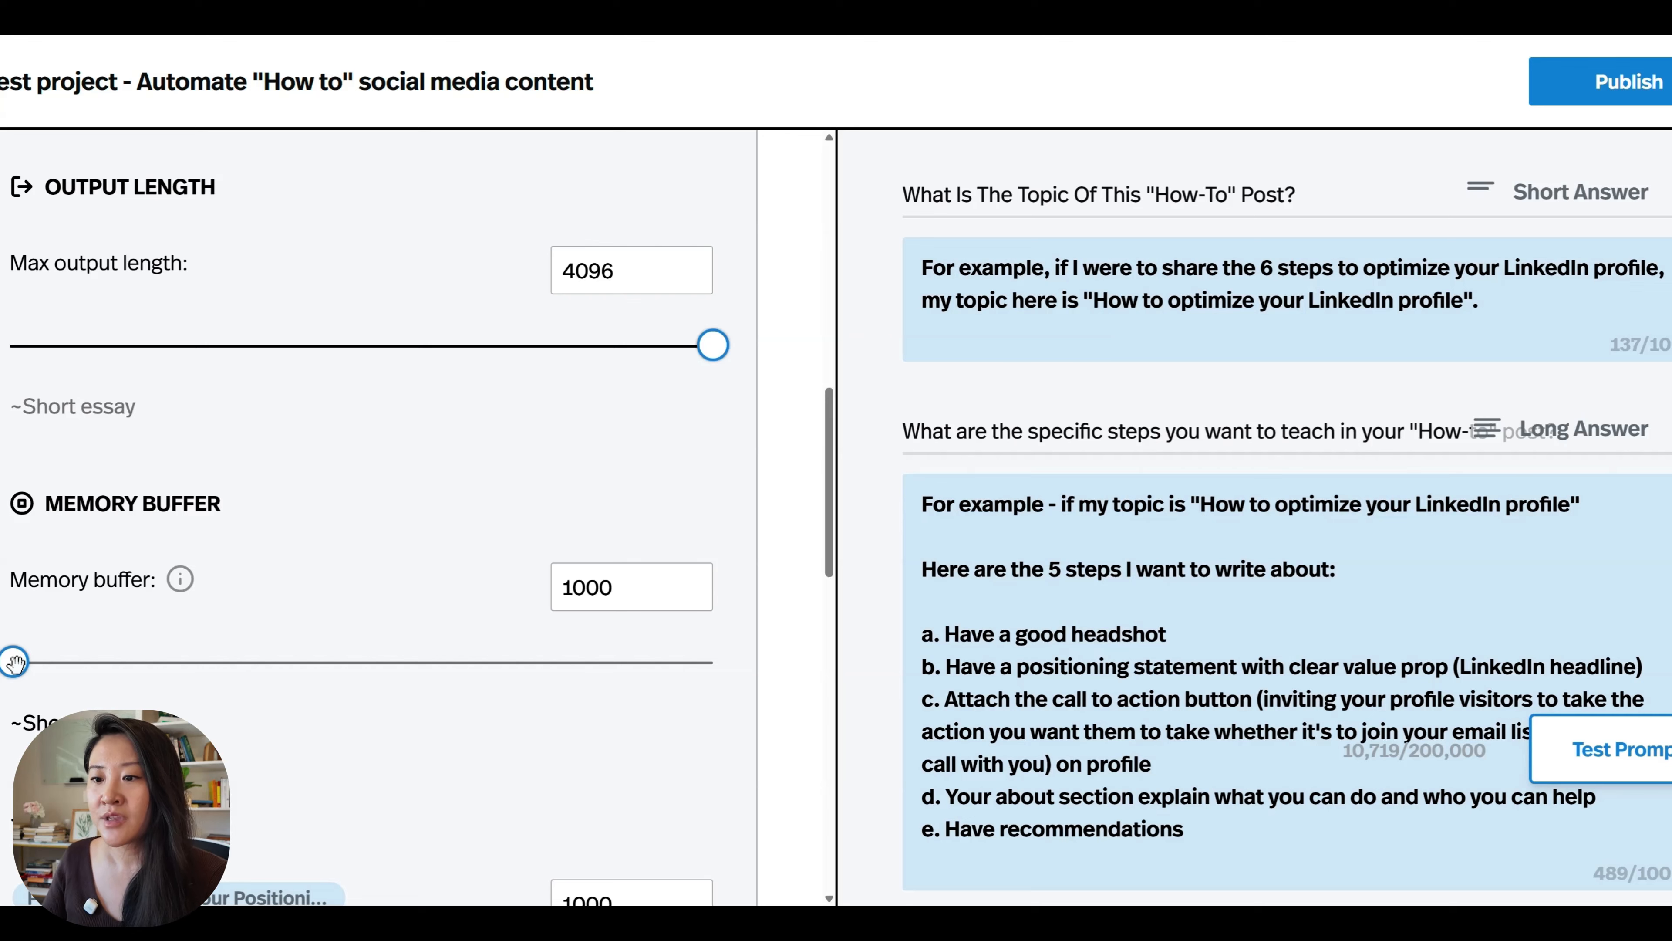
drag(14, 662, 367, 679)
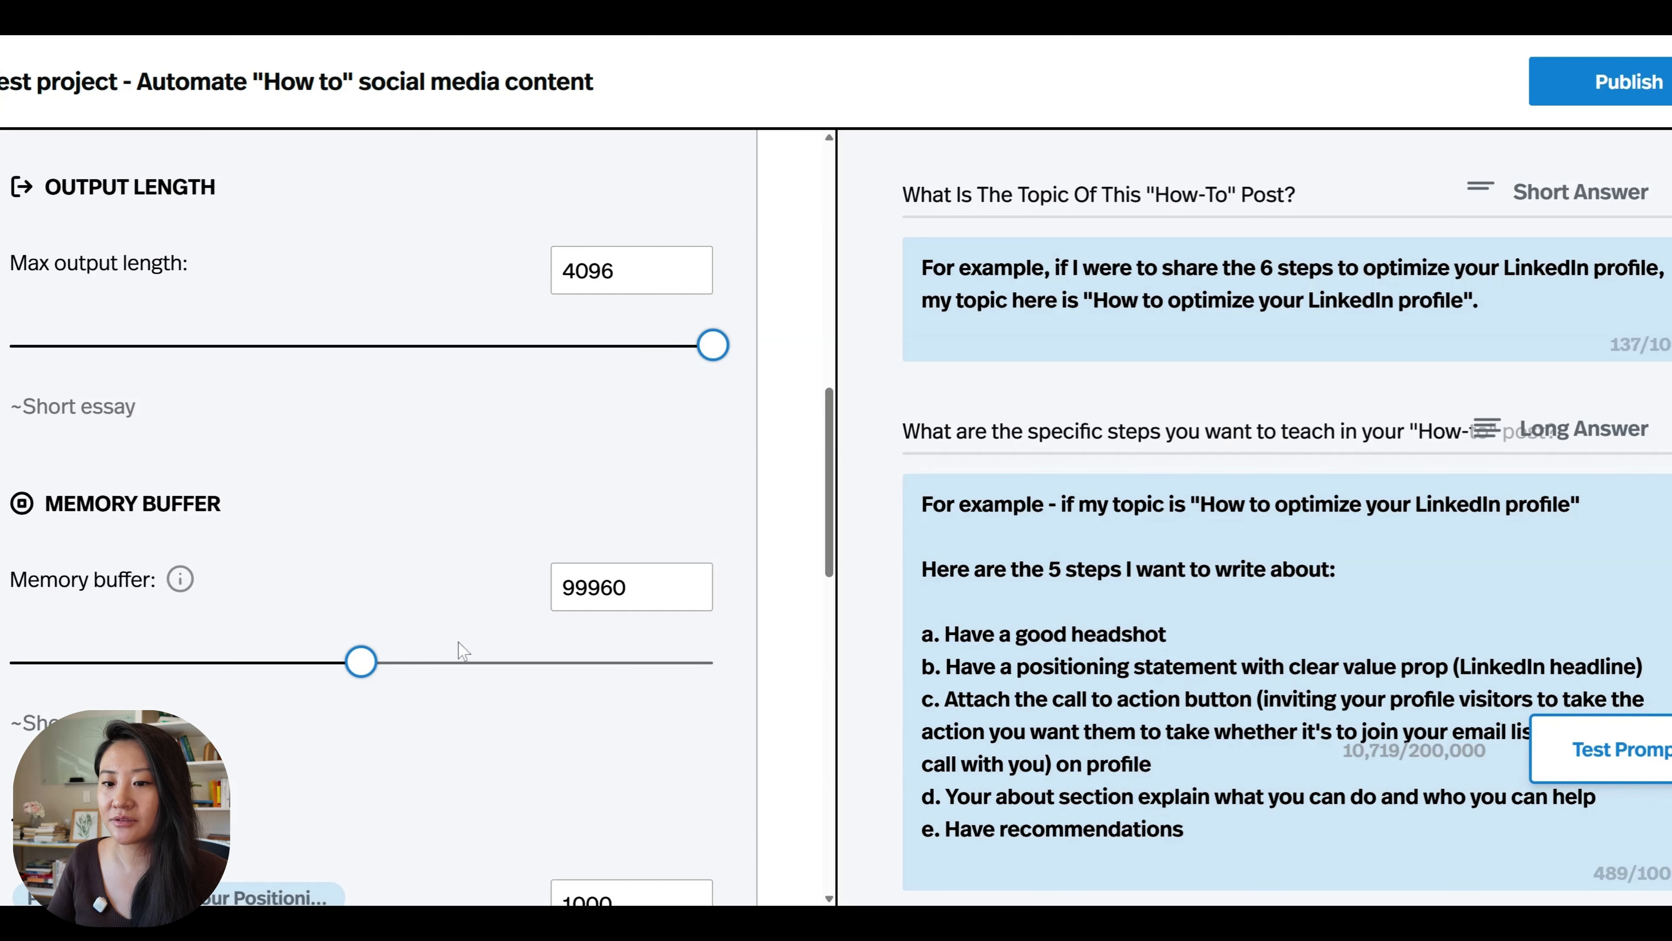
Review the input length limits for the positioning statement, ideal client avatar, topic and steps questions.
scroll(368, 659, down, 5)
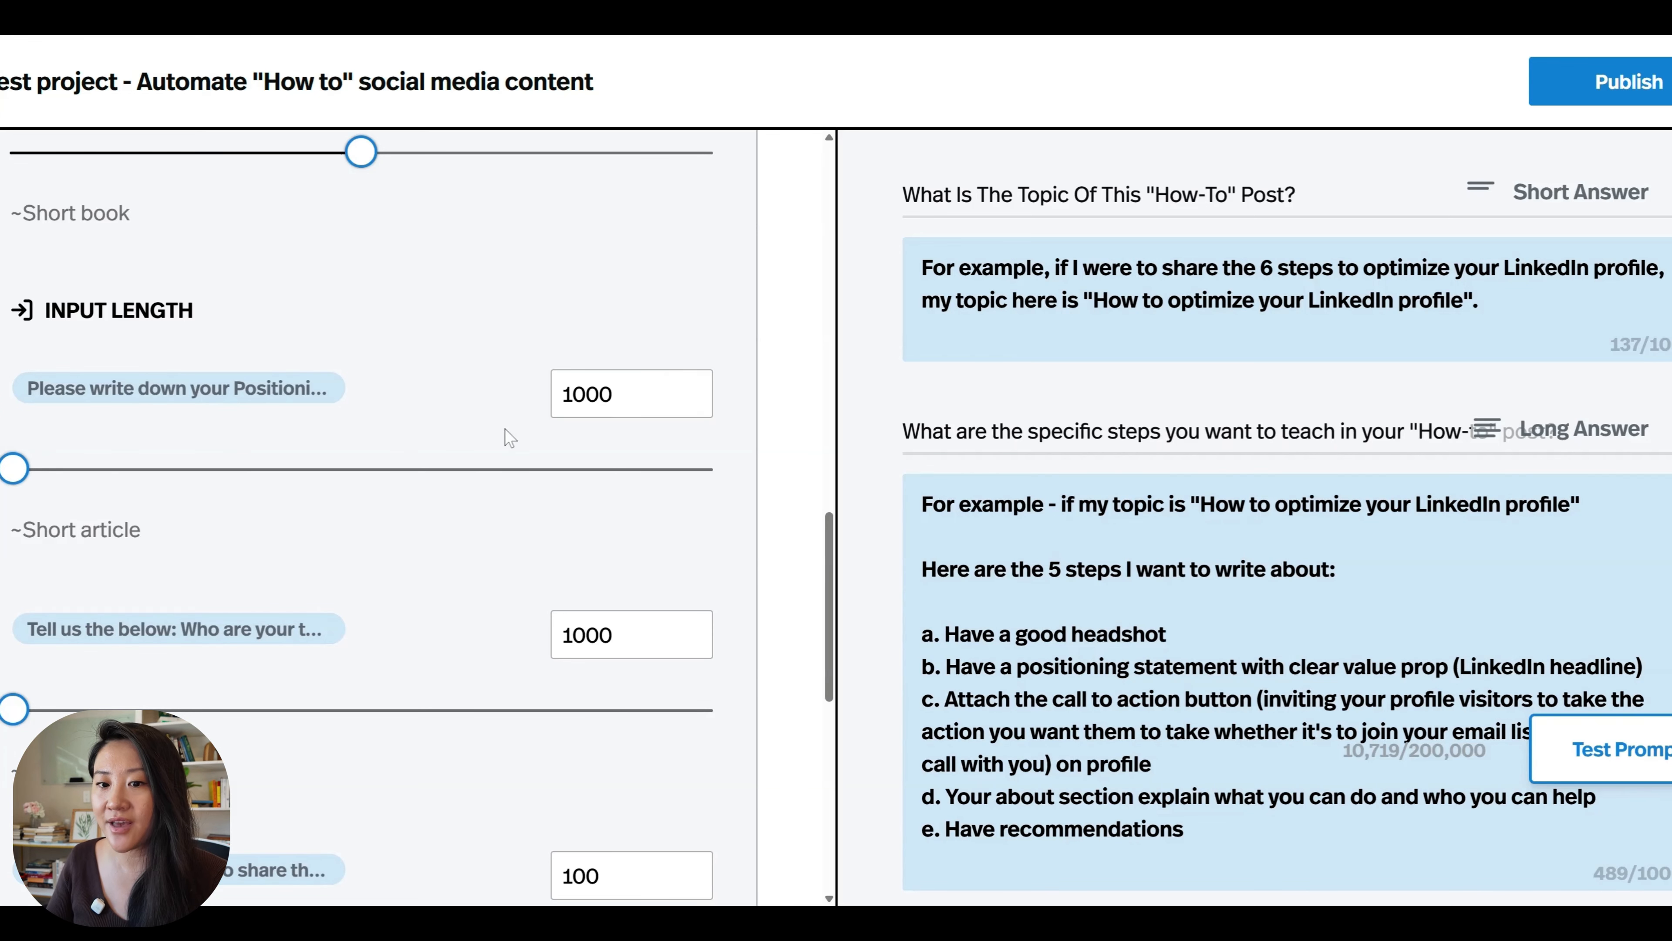
scroll(670, 473, down, 3)
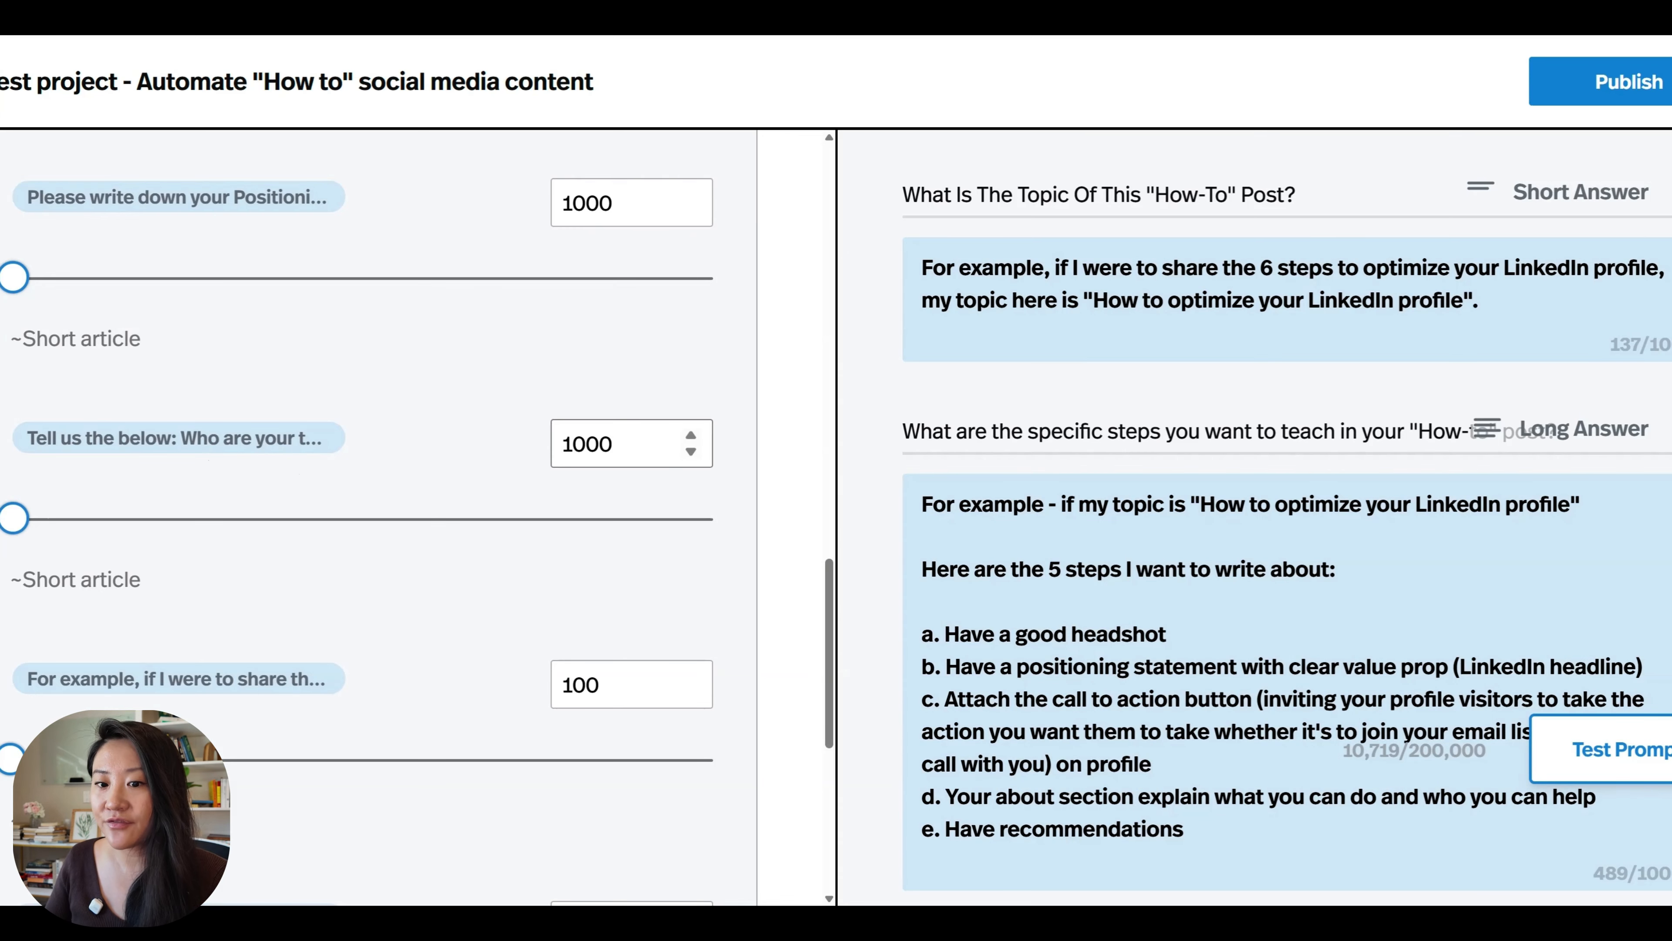
scroll(307, 478, down, 3)
click(178, 247)
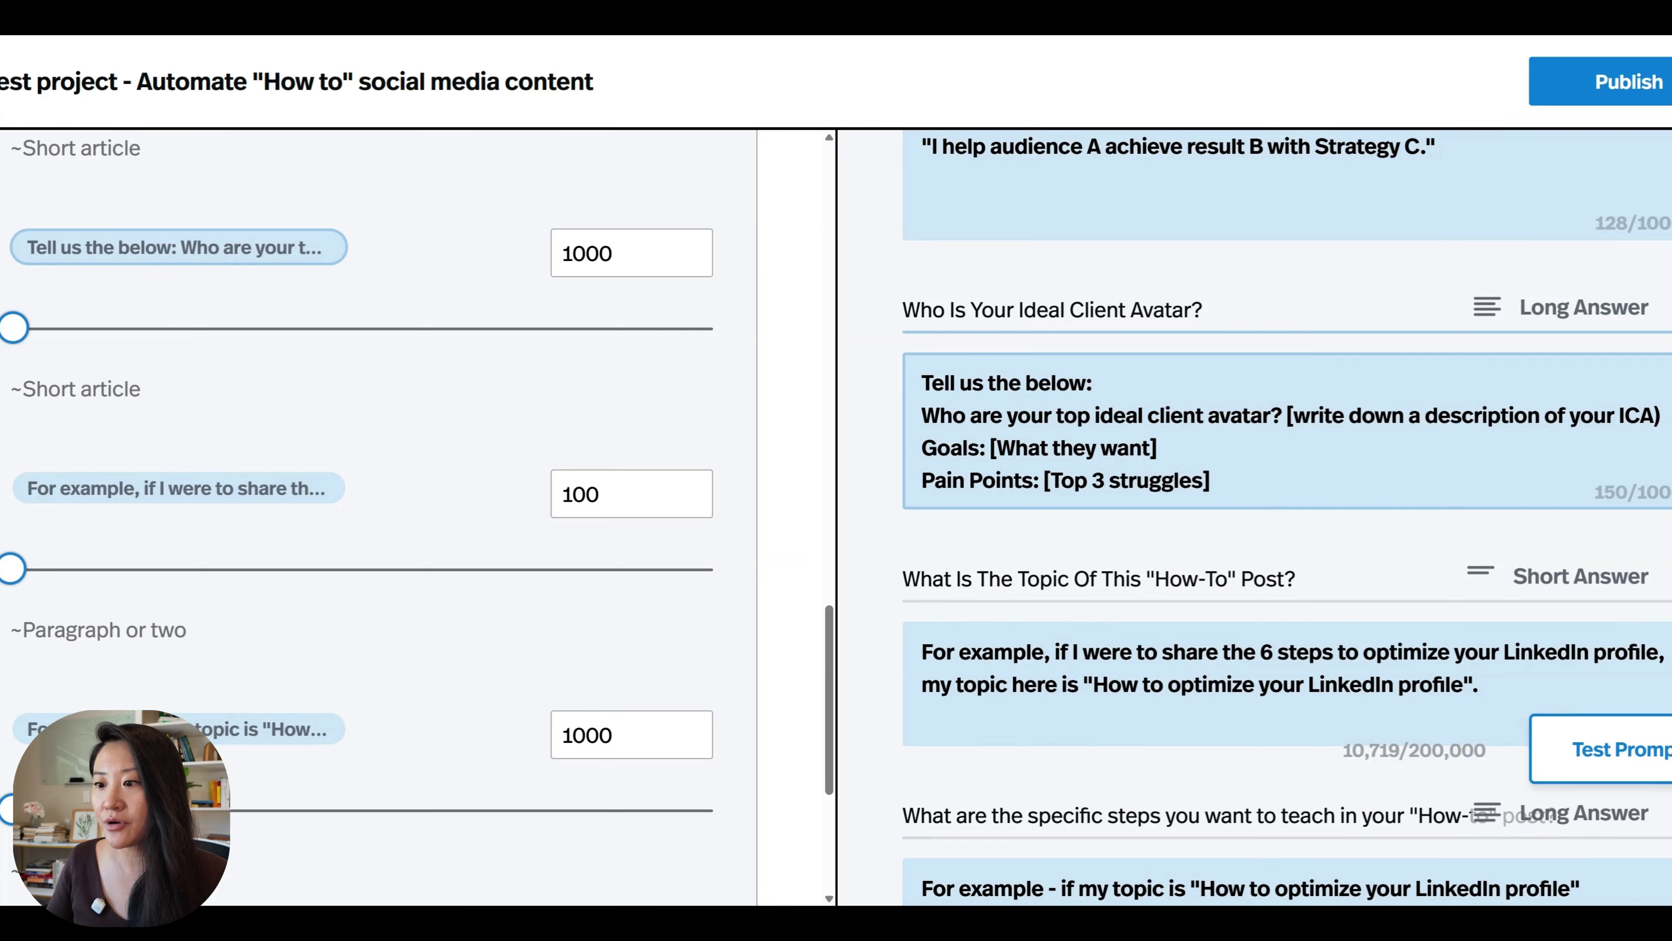
click(309, 488)
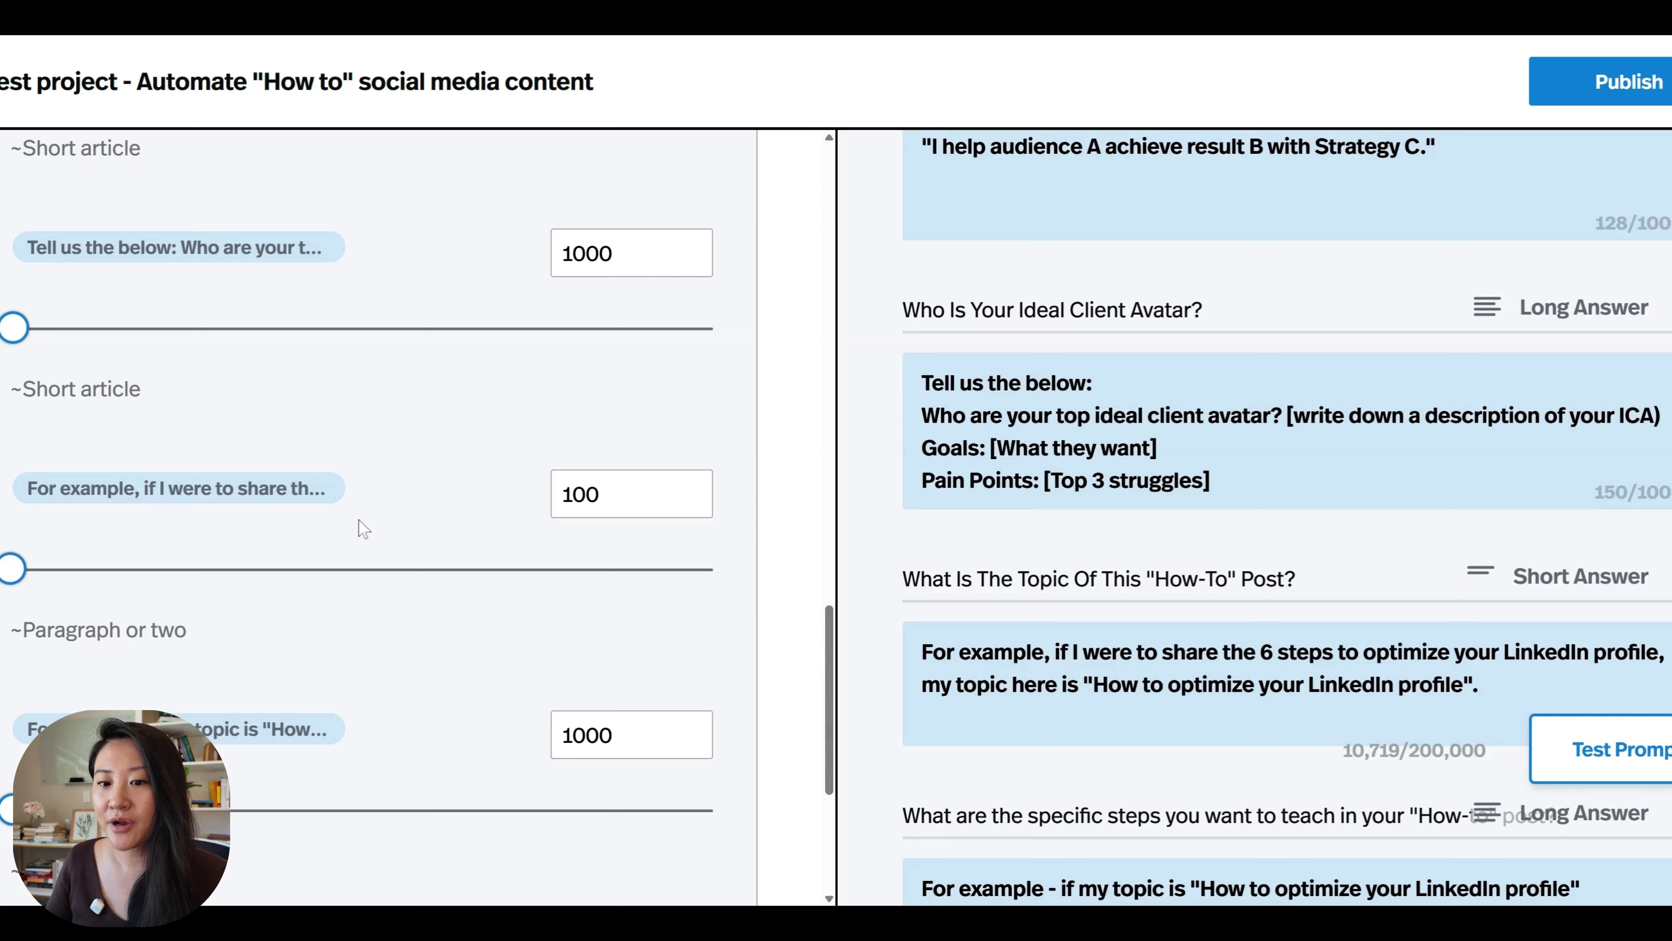
scroll(358, 519, down, 3)
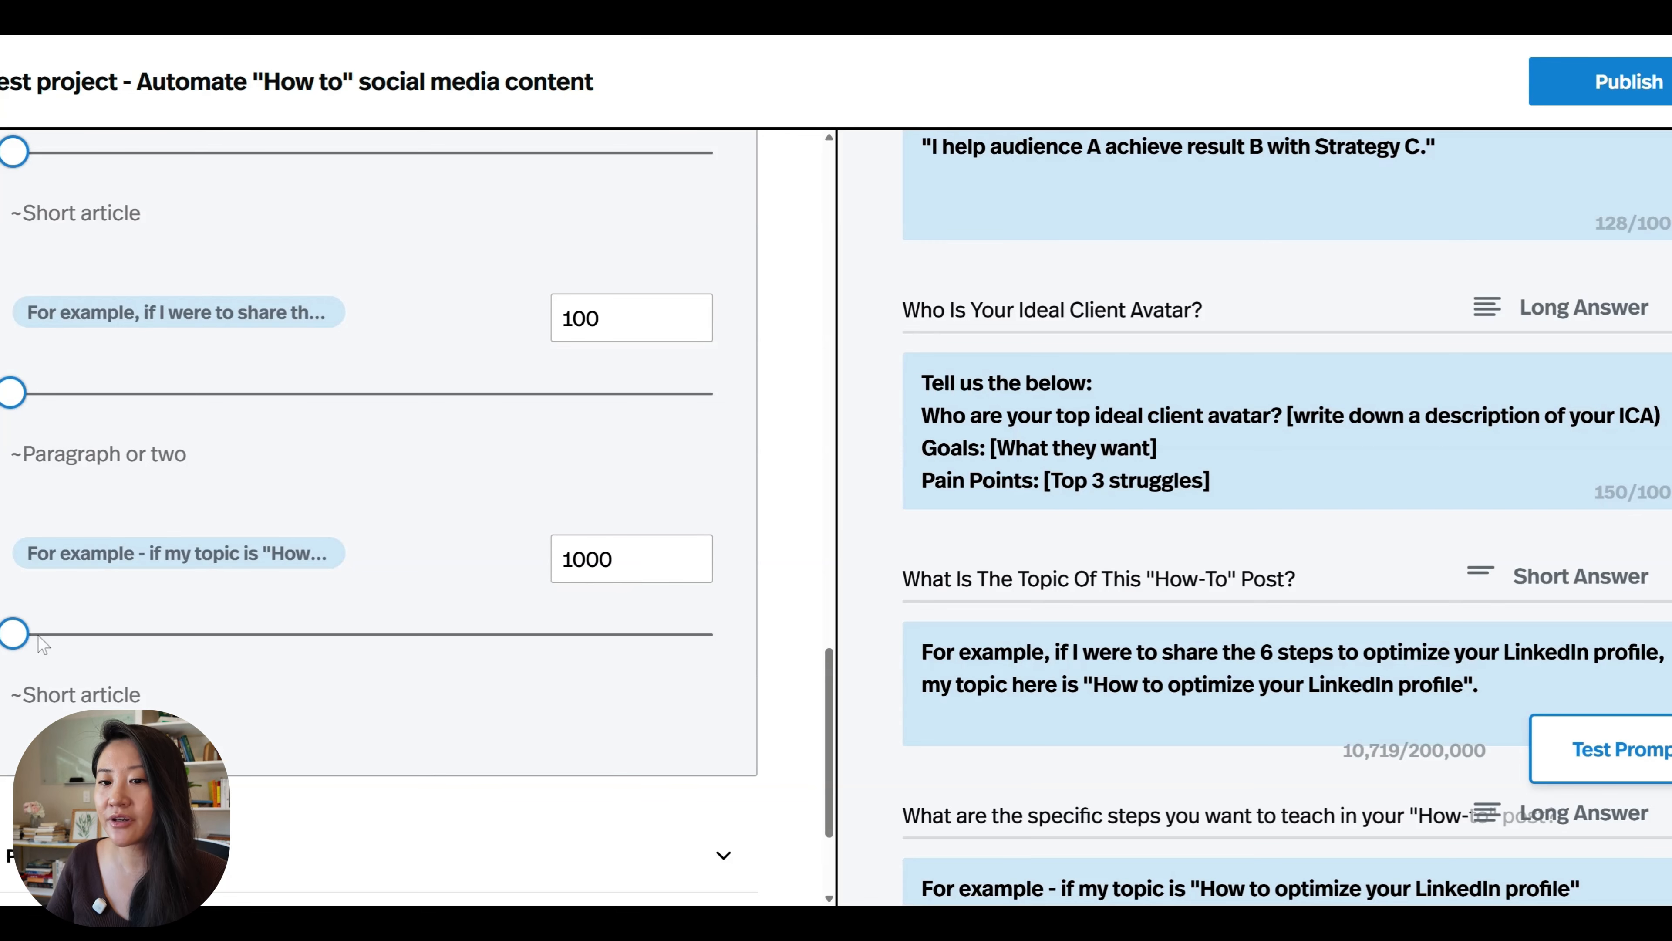
scroll(183, 643, down, 1)
scroll(179, 635, down, 3)
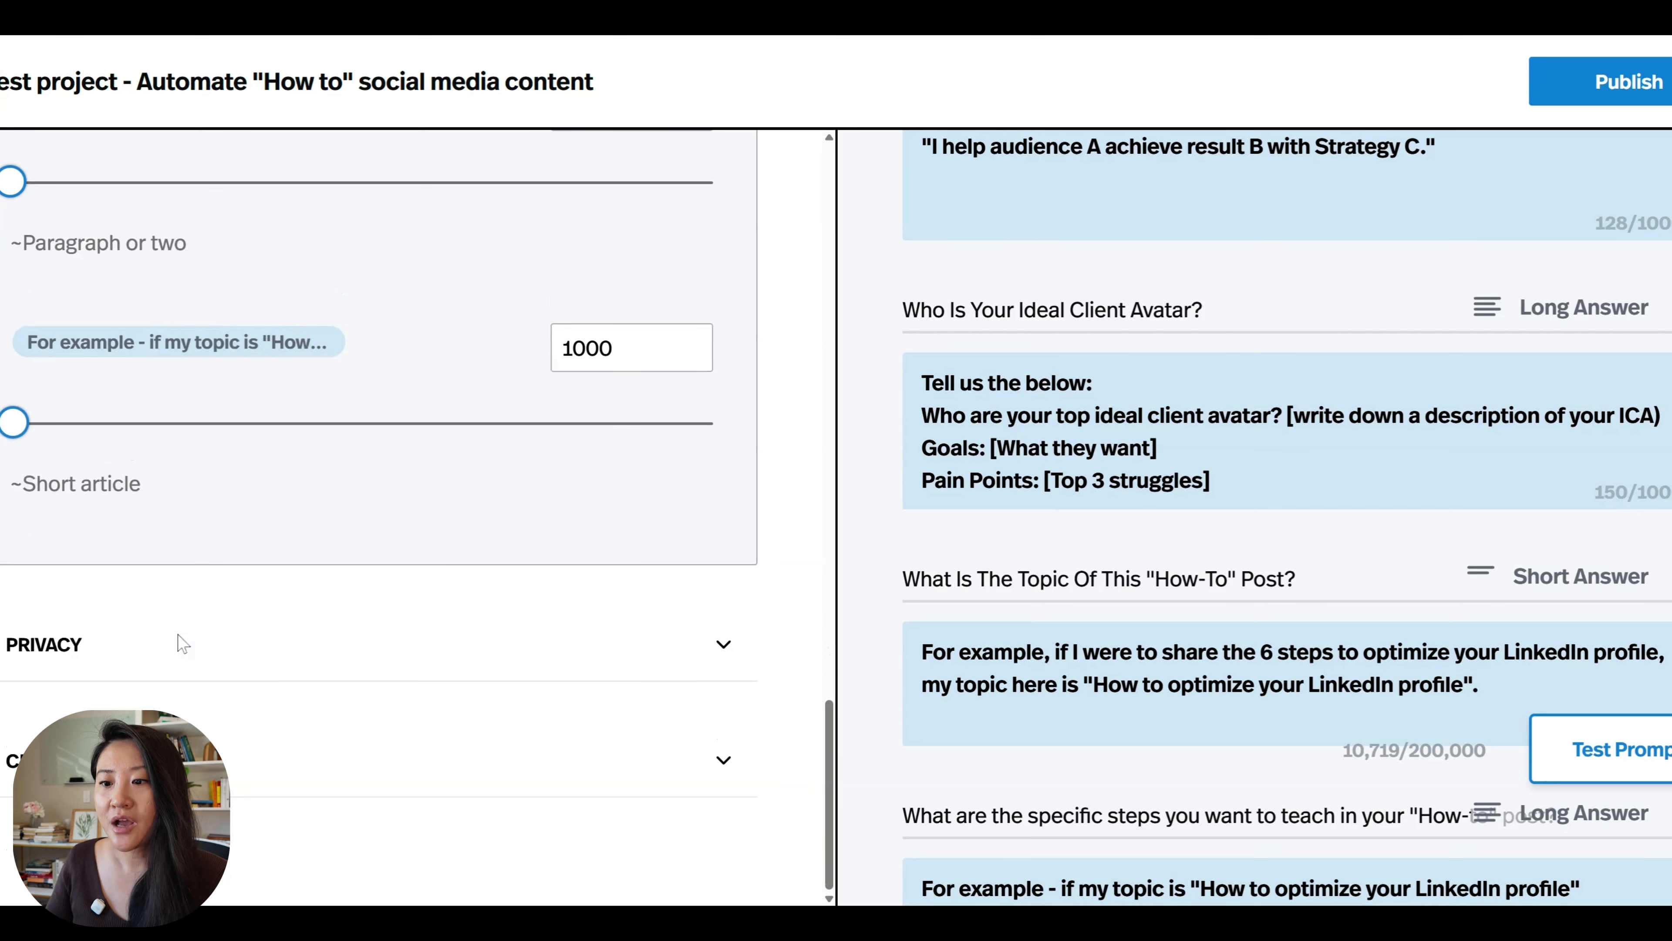
Expand the privacy and creativity settings and examine the access options, clone setting and randomness level.
click(179, 635)
scroll(249, 608, down, 4)
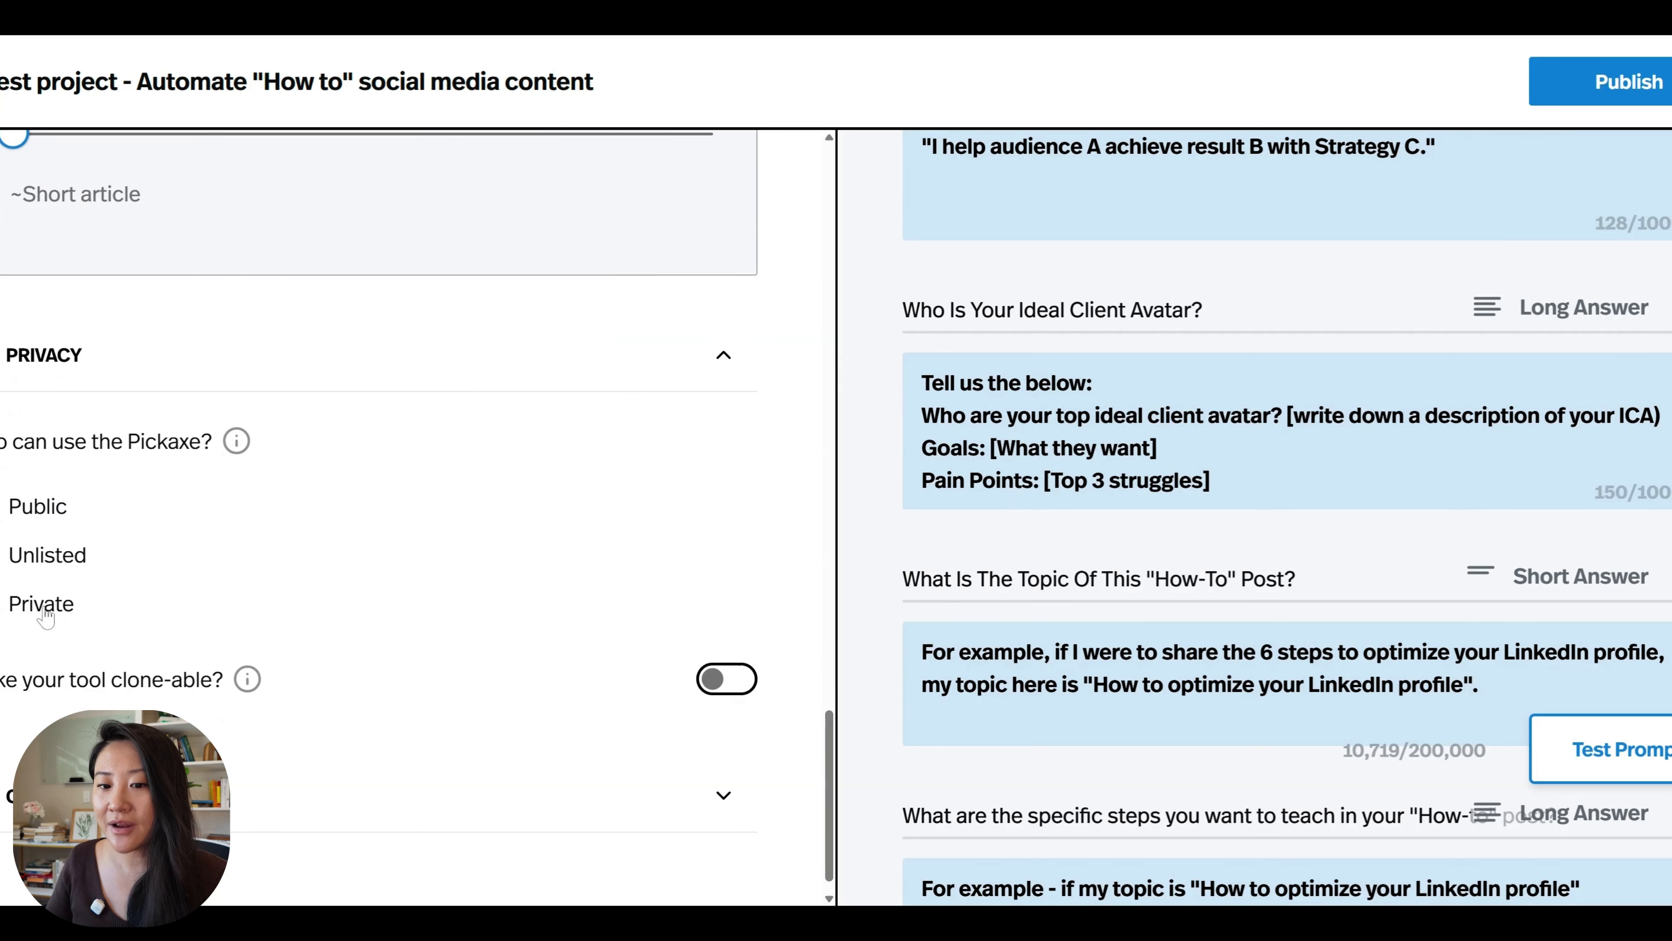
click(714, 803)
scroll(714, 807, down, 6)
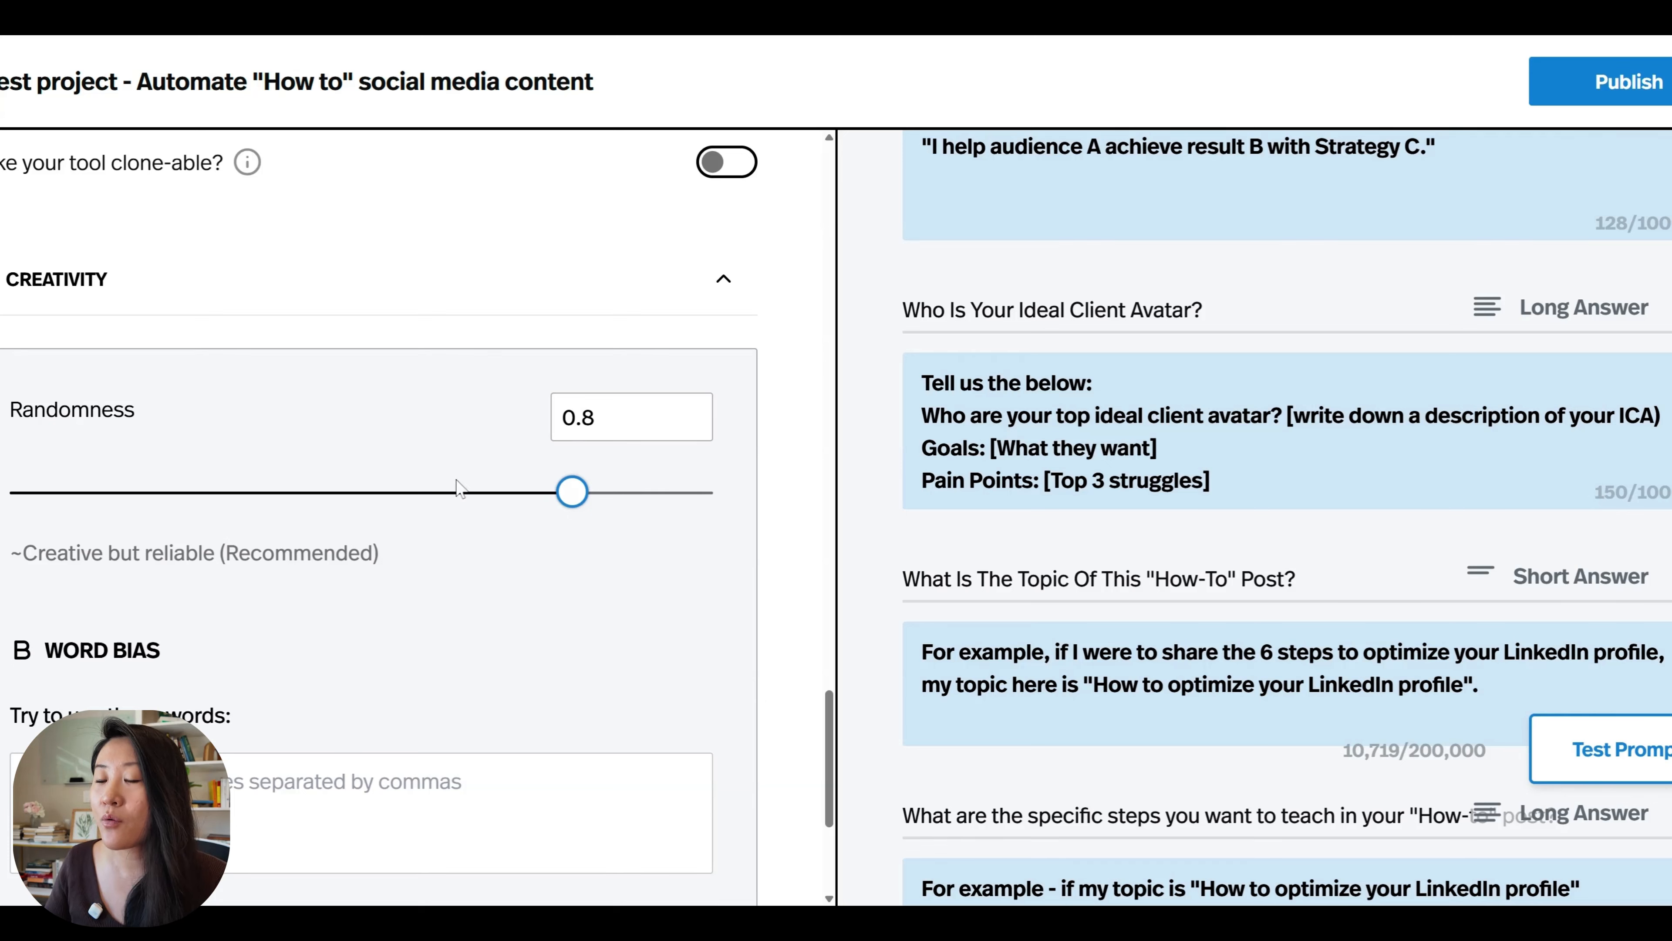
click(568, 500)
mouse_move(568, 500)
mouse_down()
mouse_move(500, 494)
mouse_move(559, 502)
mouse_up()
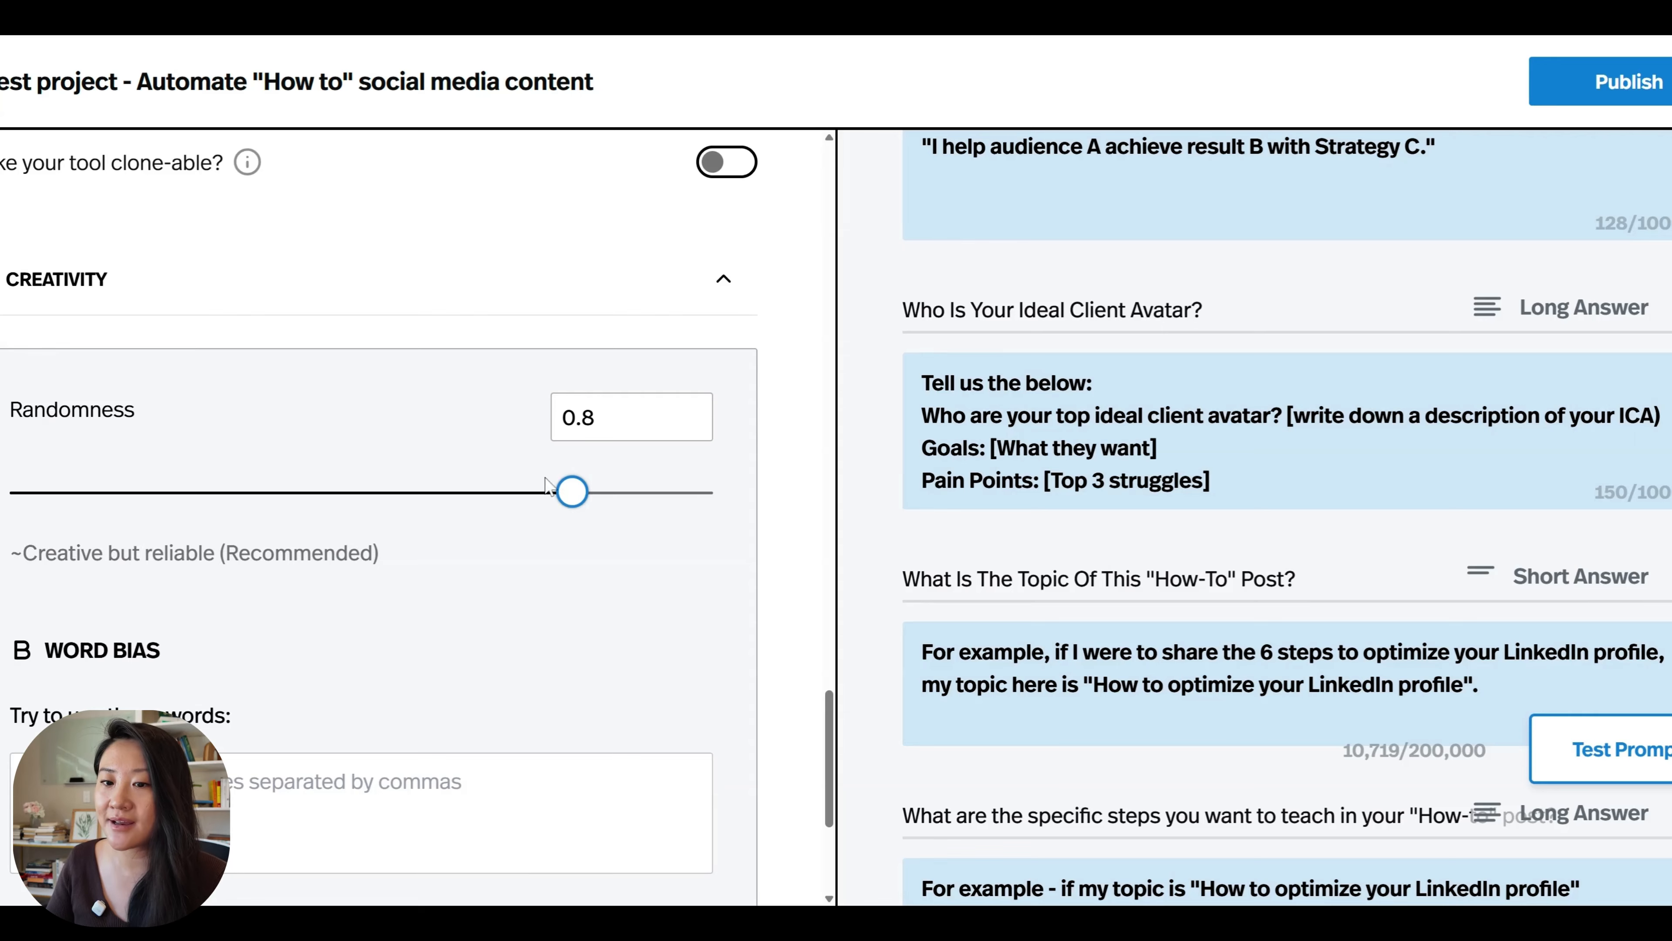
Add "embrace" to the words to avoid in the word bias settings.
scroll(572, 504, down, 5)
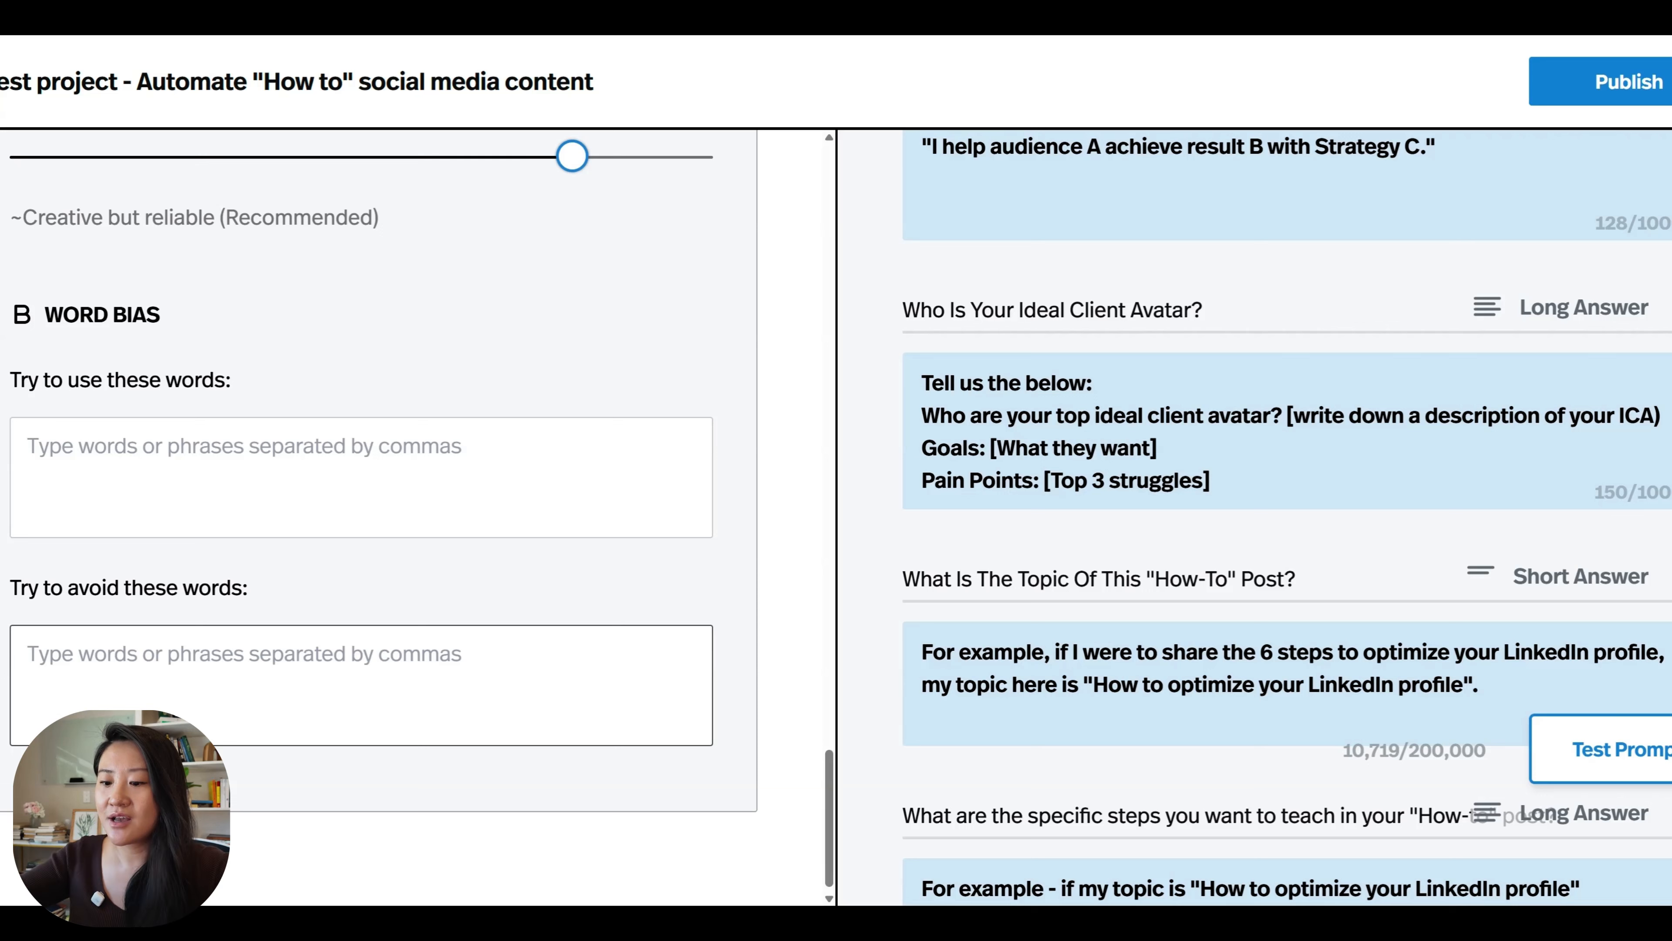
text(embra)
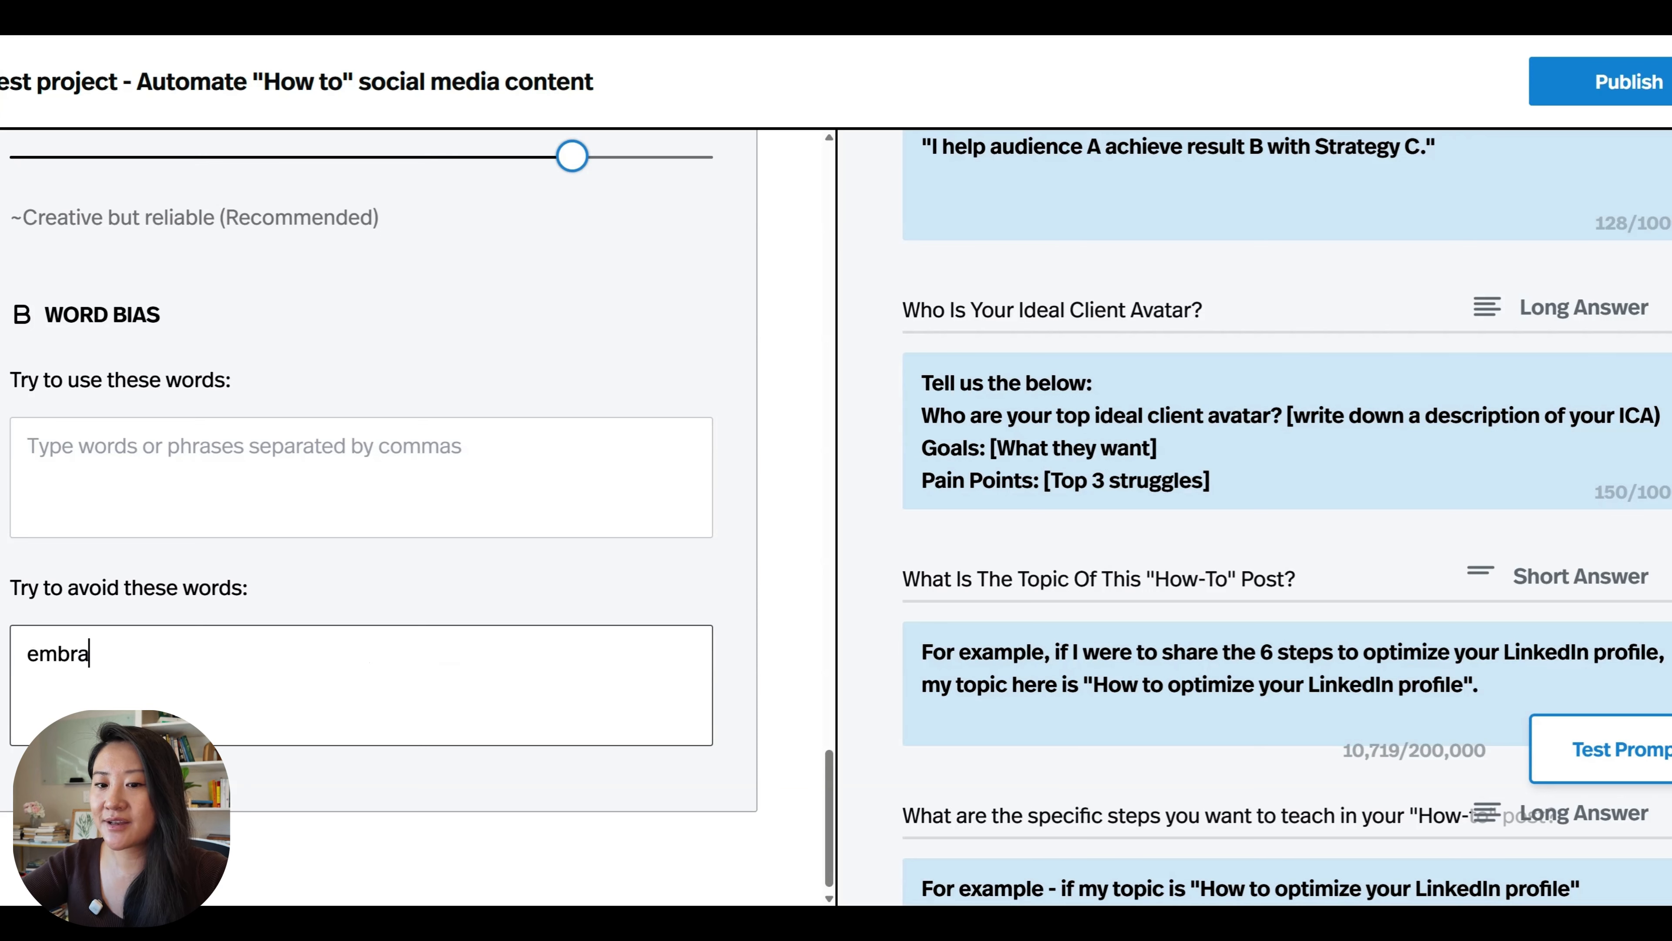
text(cer)
key(BackSpace)
text(,)
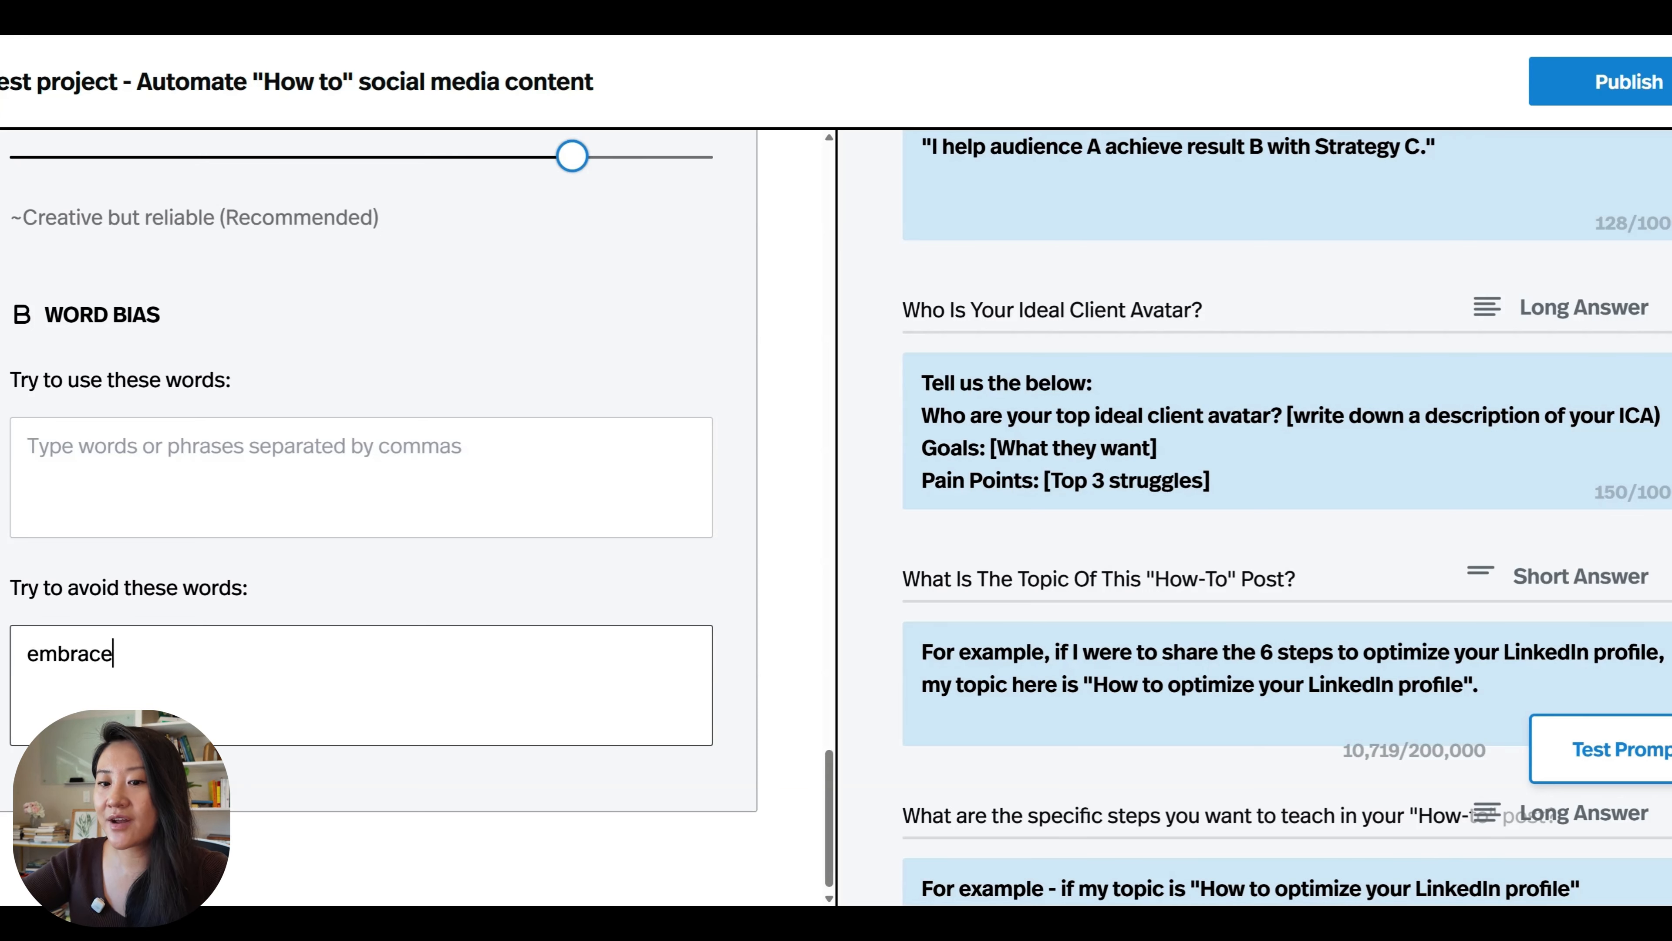
key(BackSpace)
key(BackSpace)
text(l;)
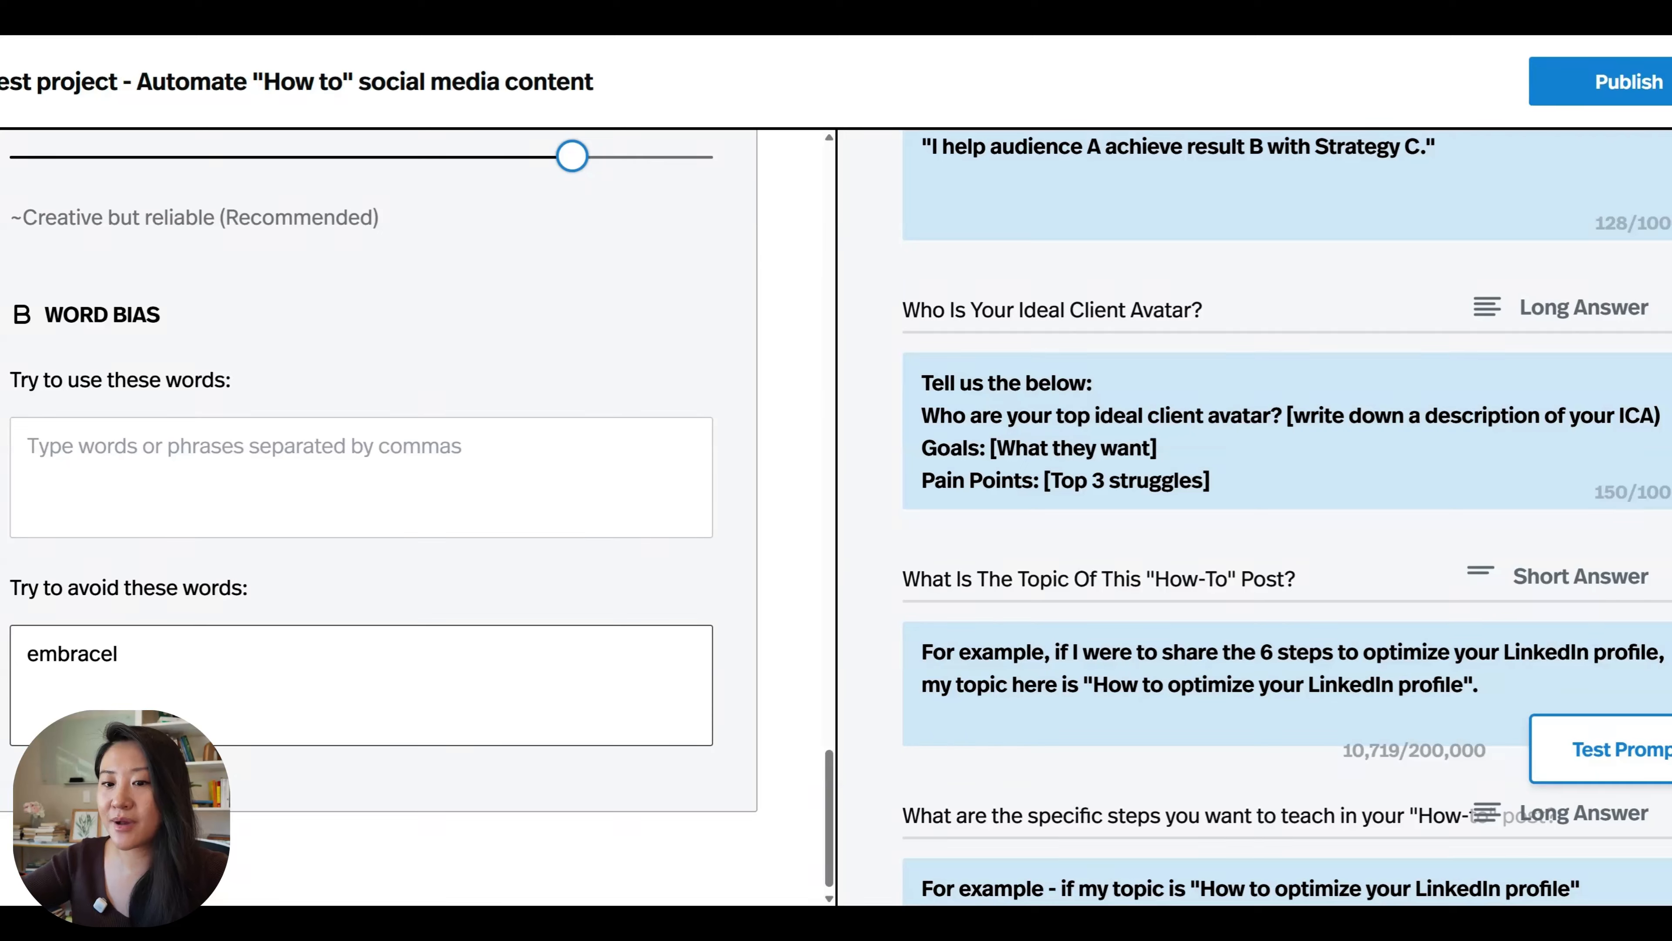
key(BackSpace)
key(BackSpace)
Examine the knowledge base upload options, the relevance cutoff and the amount of information pulled per query.
scroll(378, 514, up, 15)
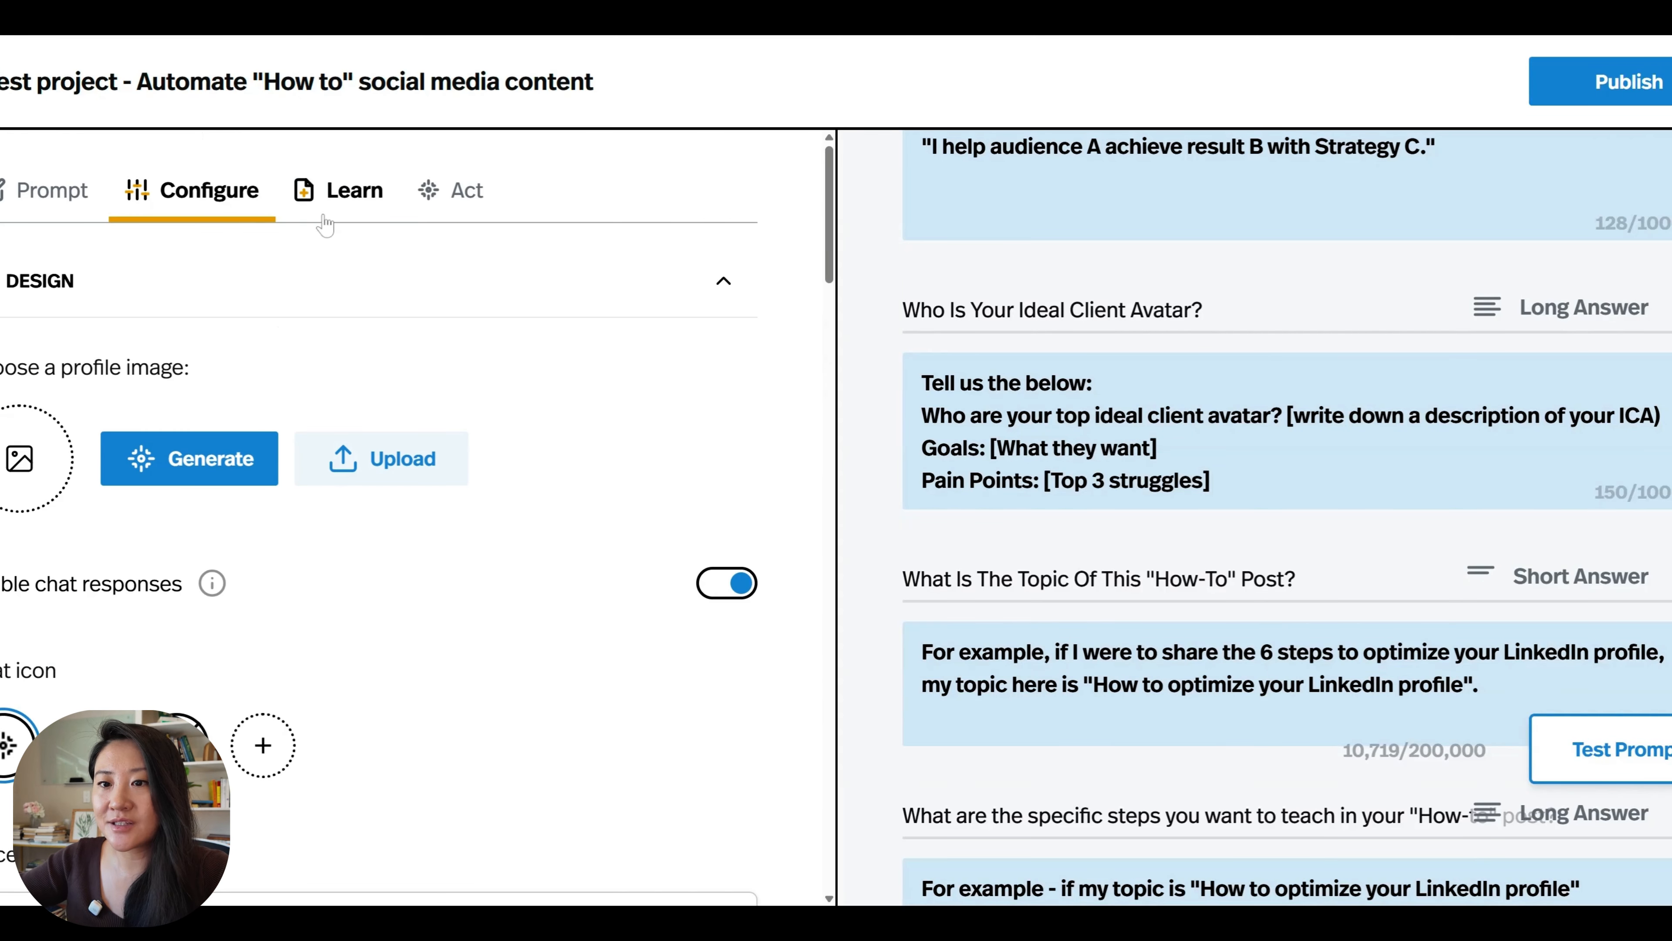
click(353, 217)
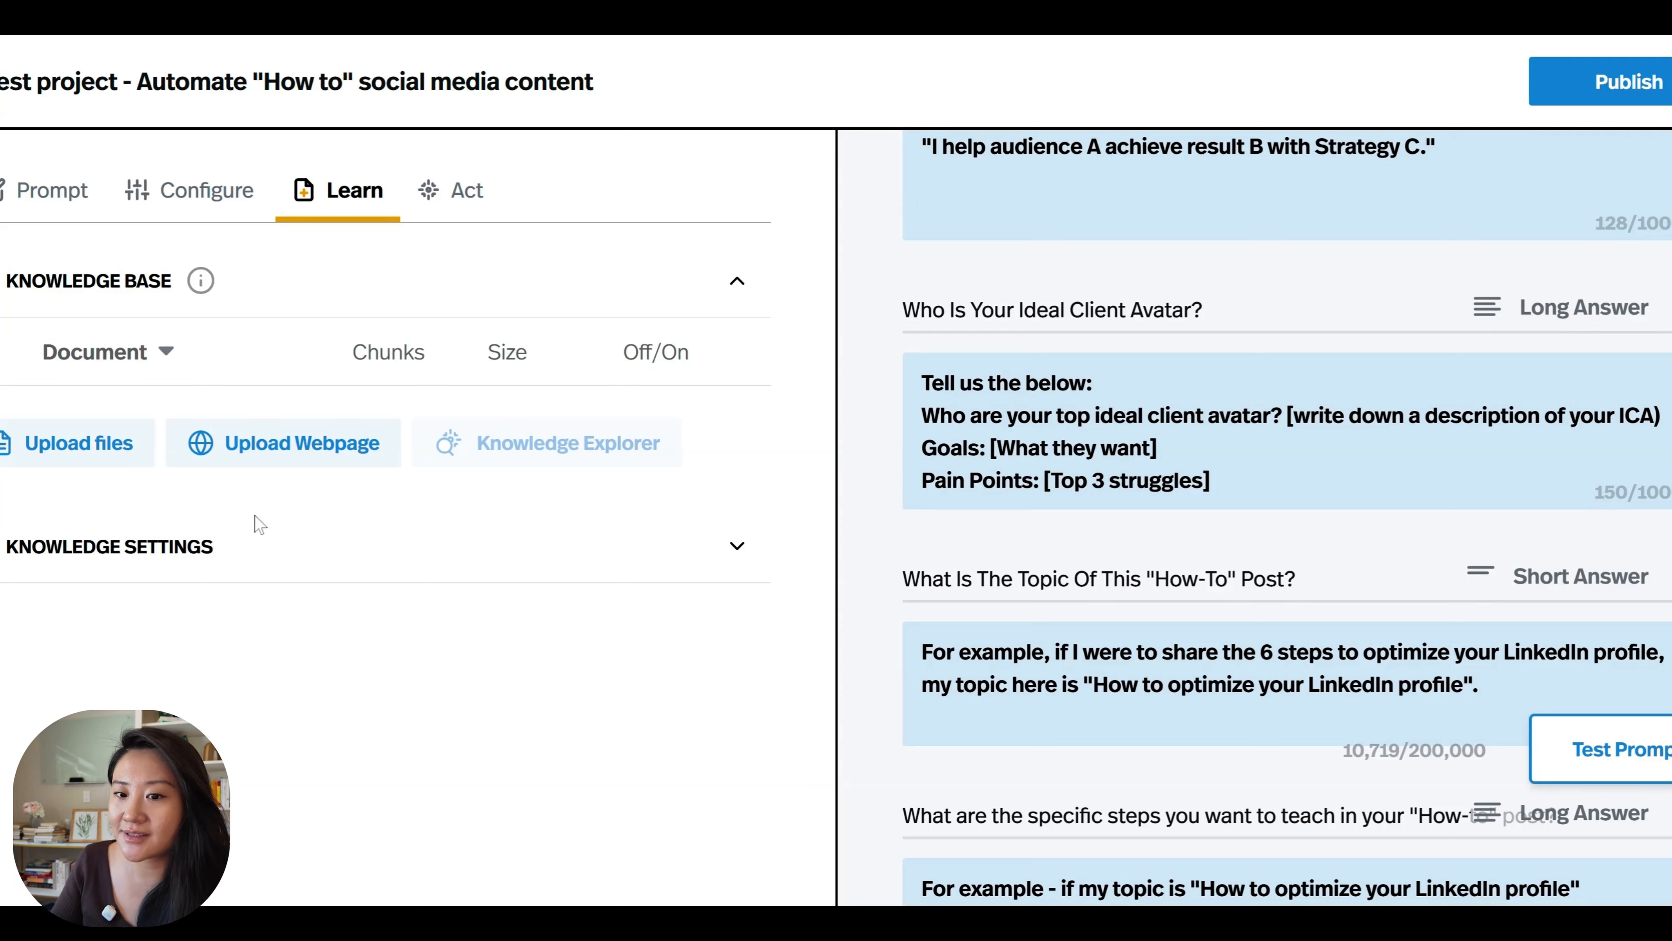
click(253, 546)
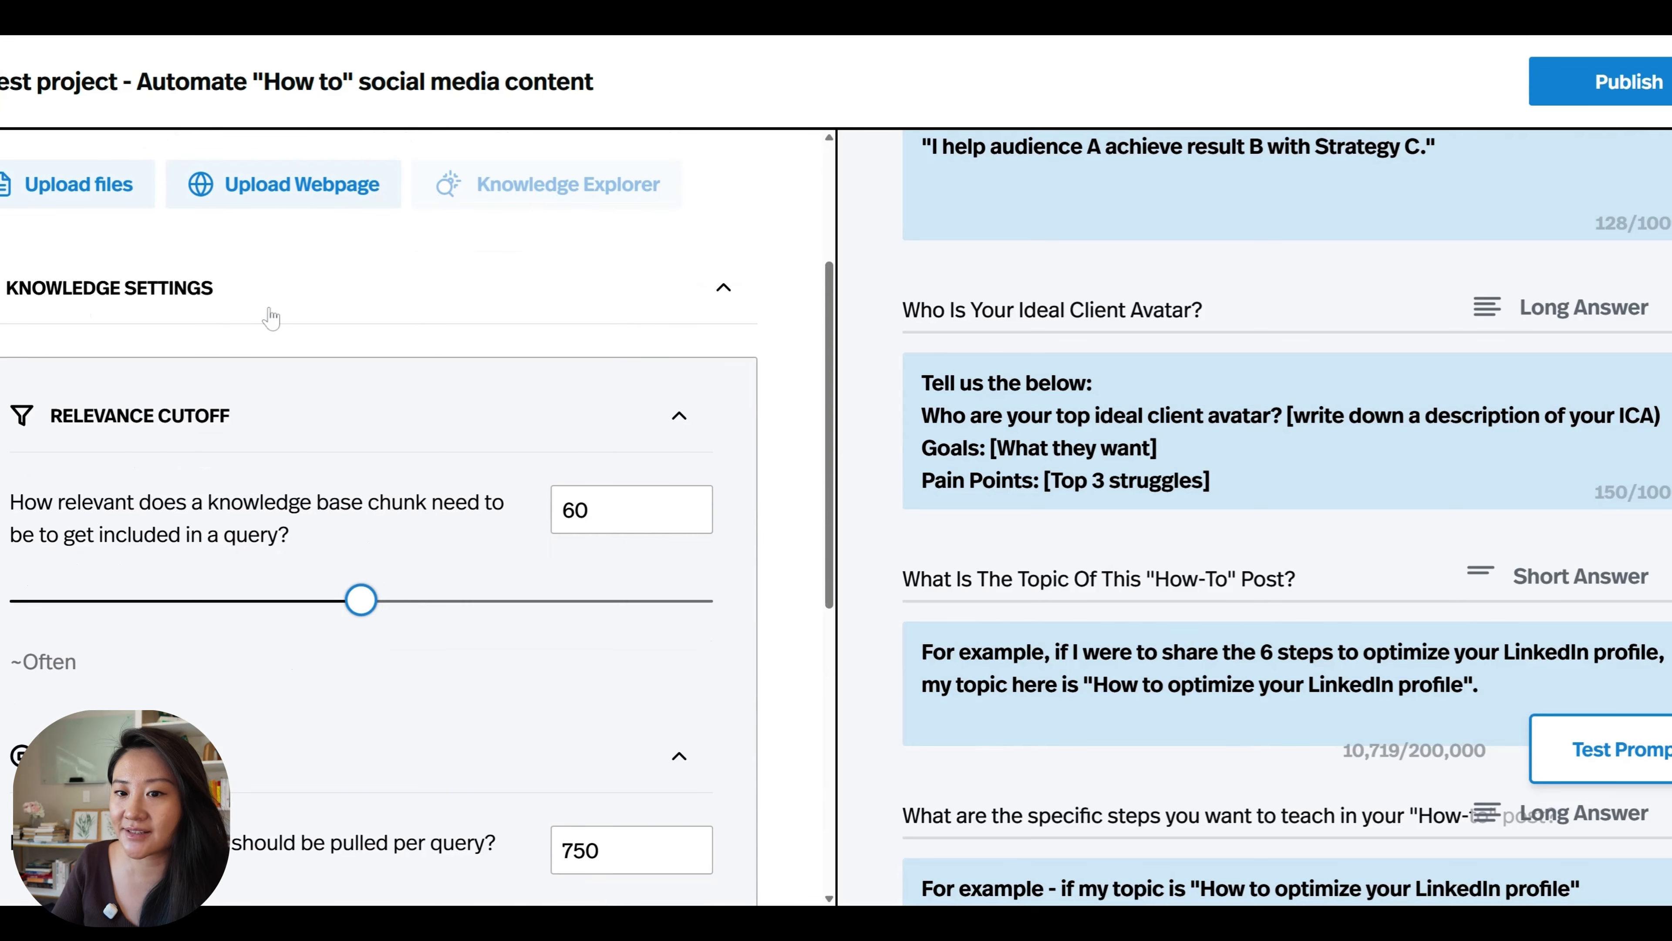
scroll(270, 318, down, 2)
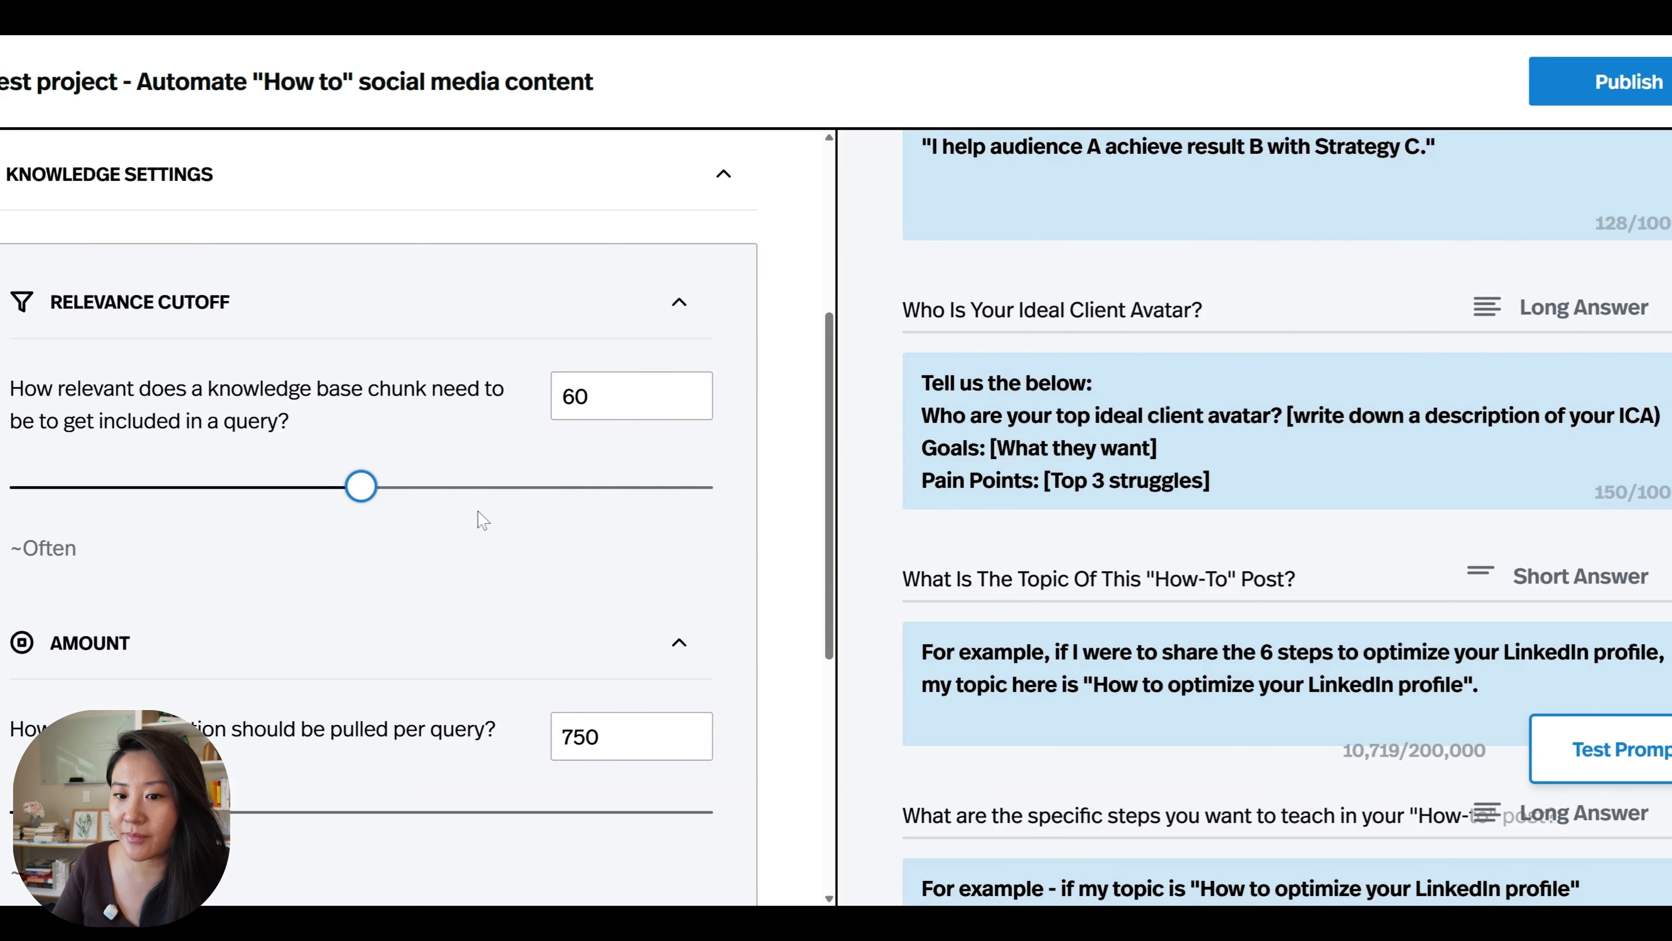
scroll(478, 512, down, 2)
scroll(478, 511, down, 1)
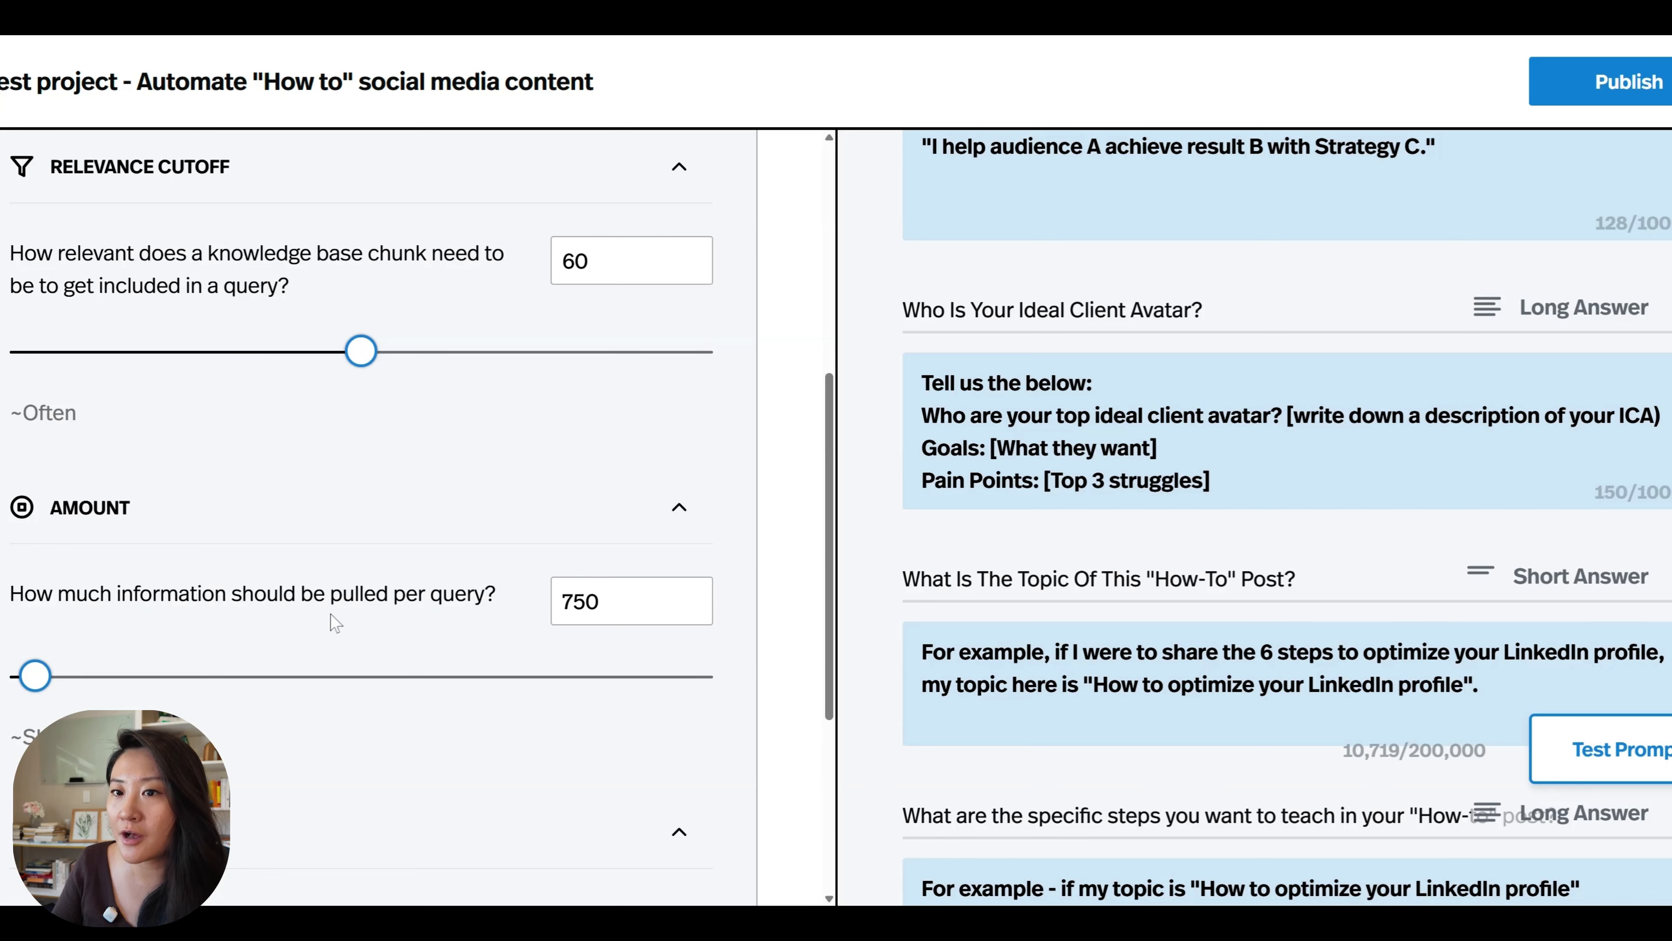
scroll(330, 622, up, 5)
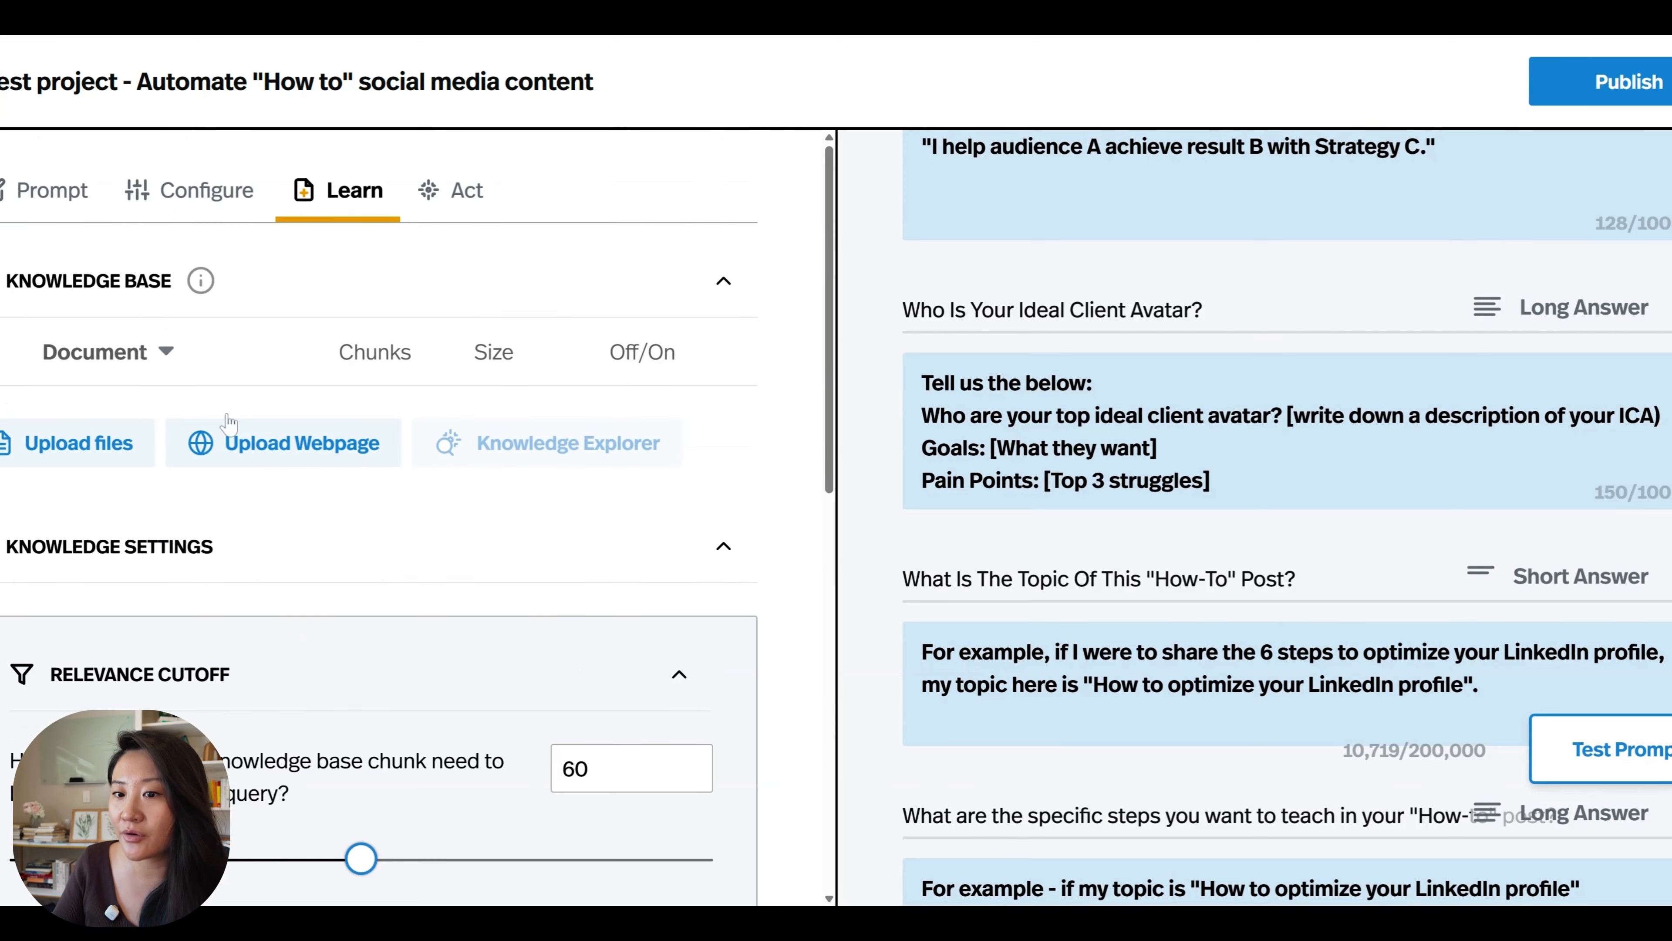
Set the amount of information pulled from the knowledge base per query to 25000.
scroll(318, 473, down, 6)
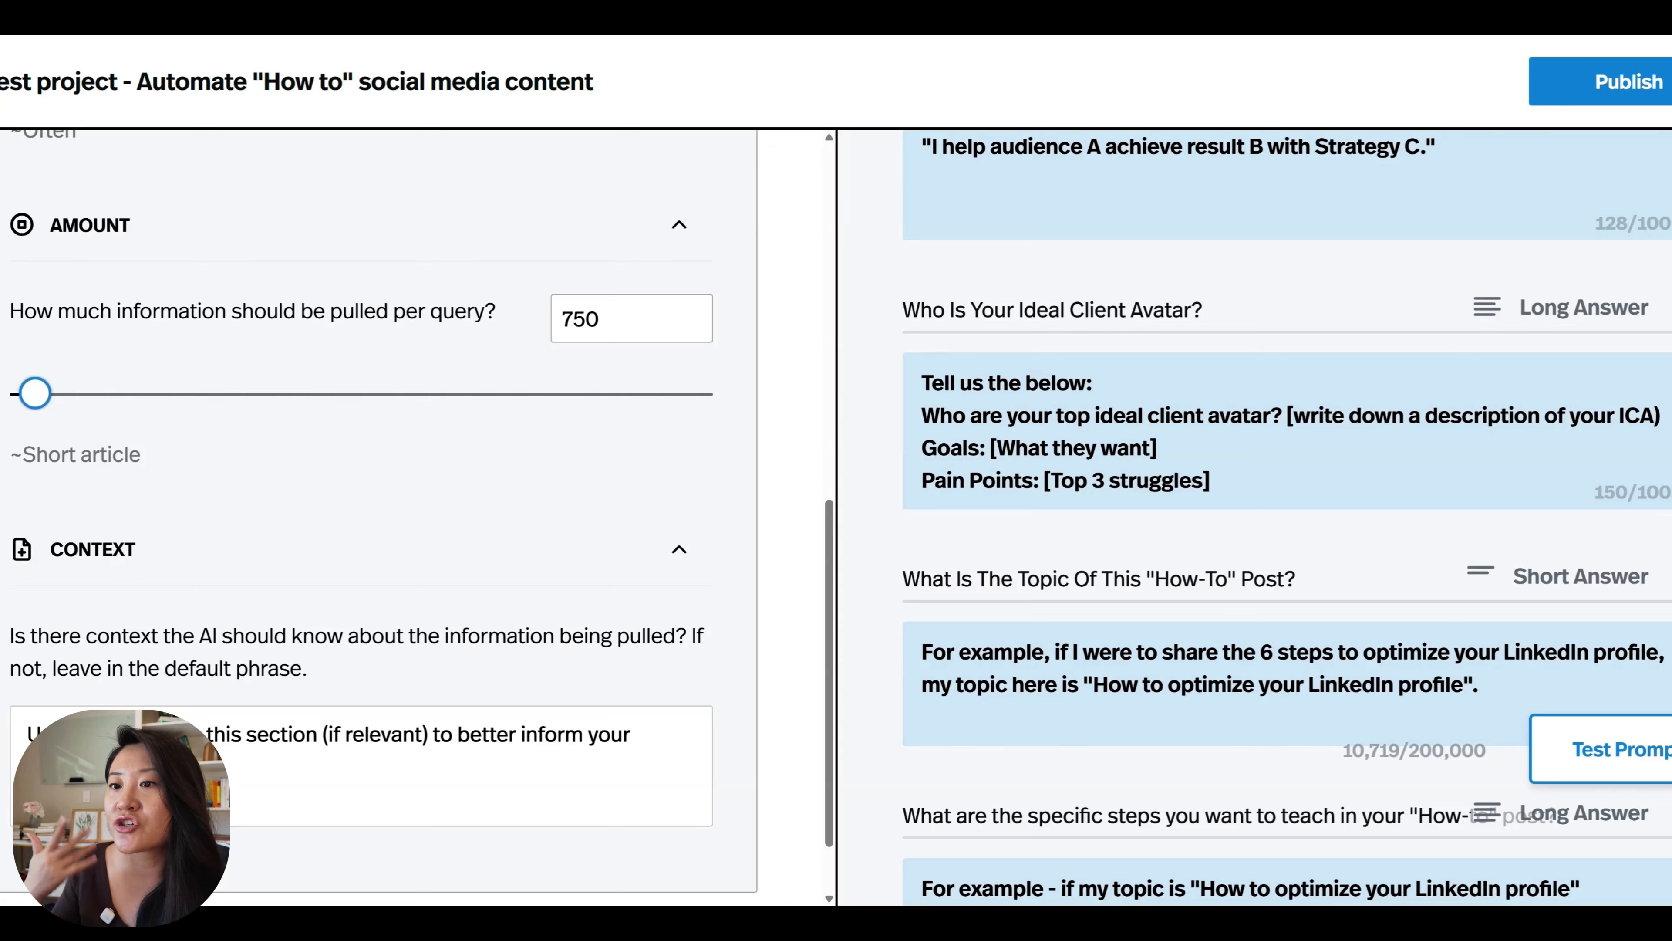
drag(34, 393, 748, 425)
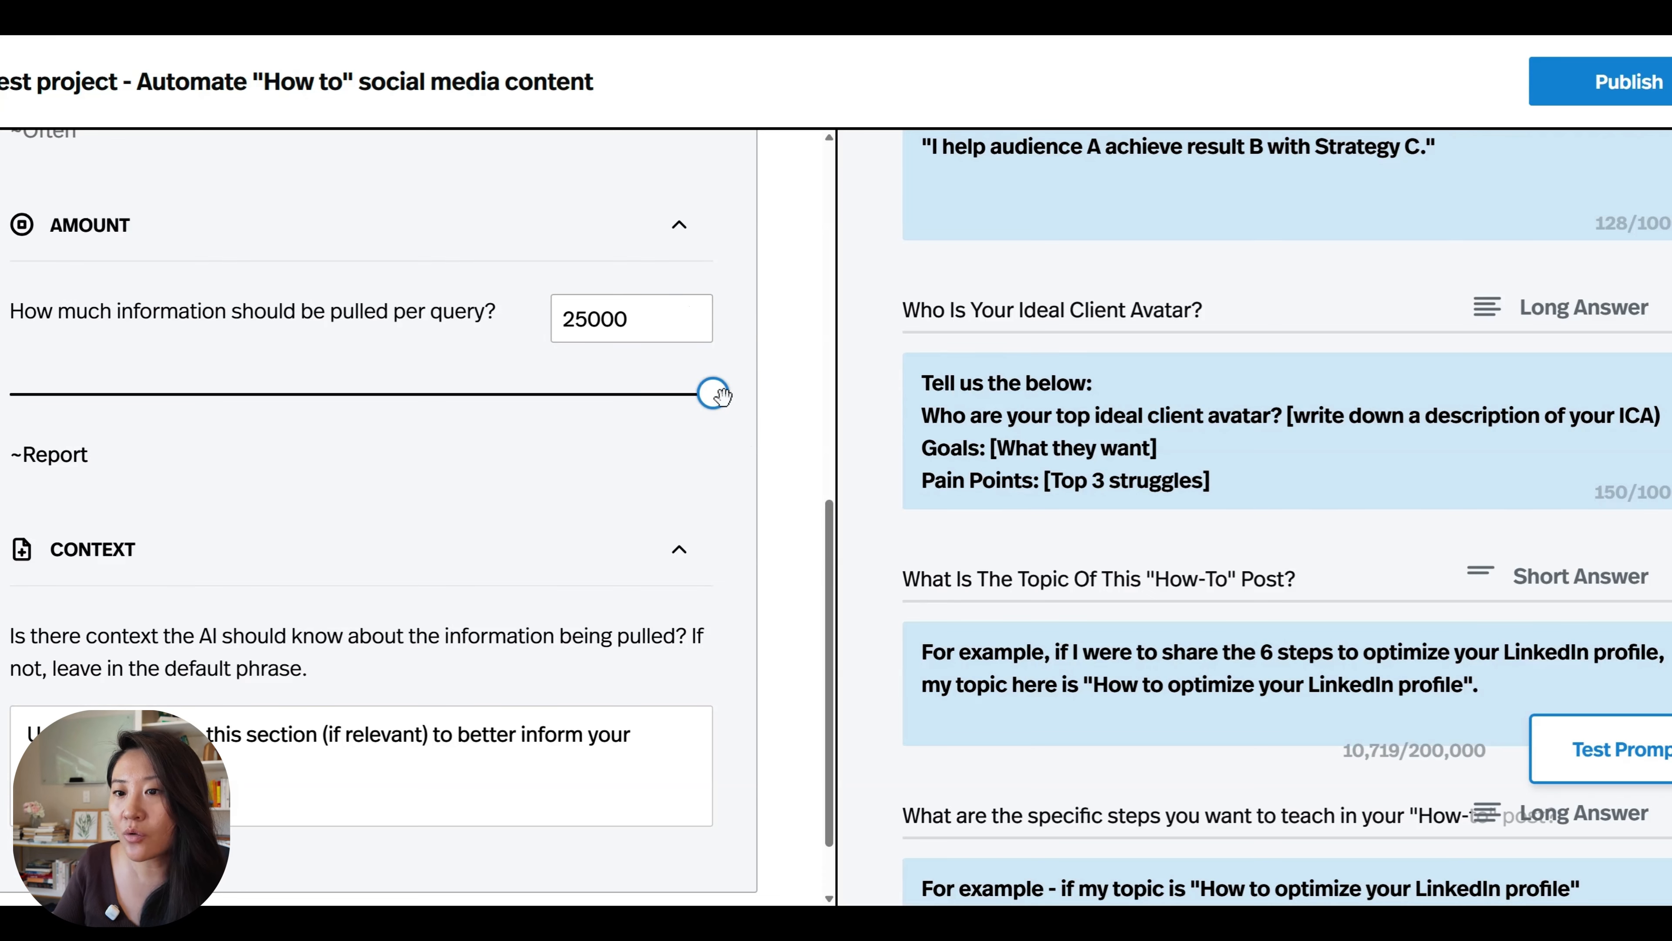
drag(723, 397, 367, 396)
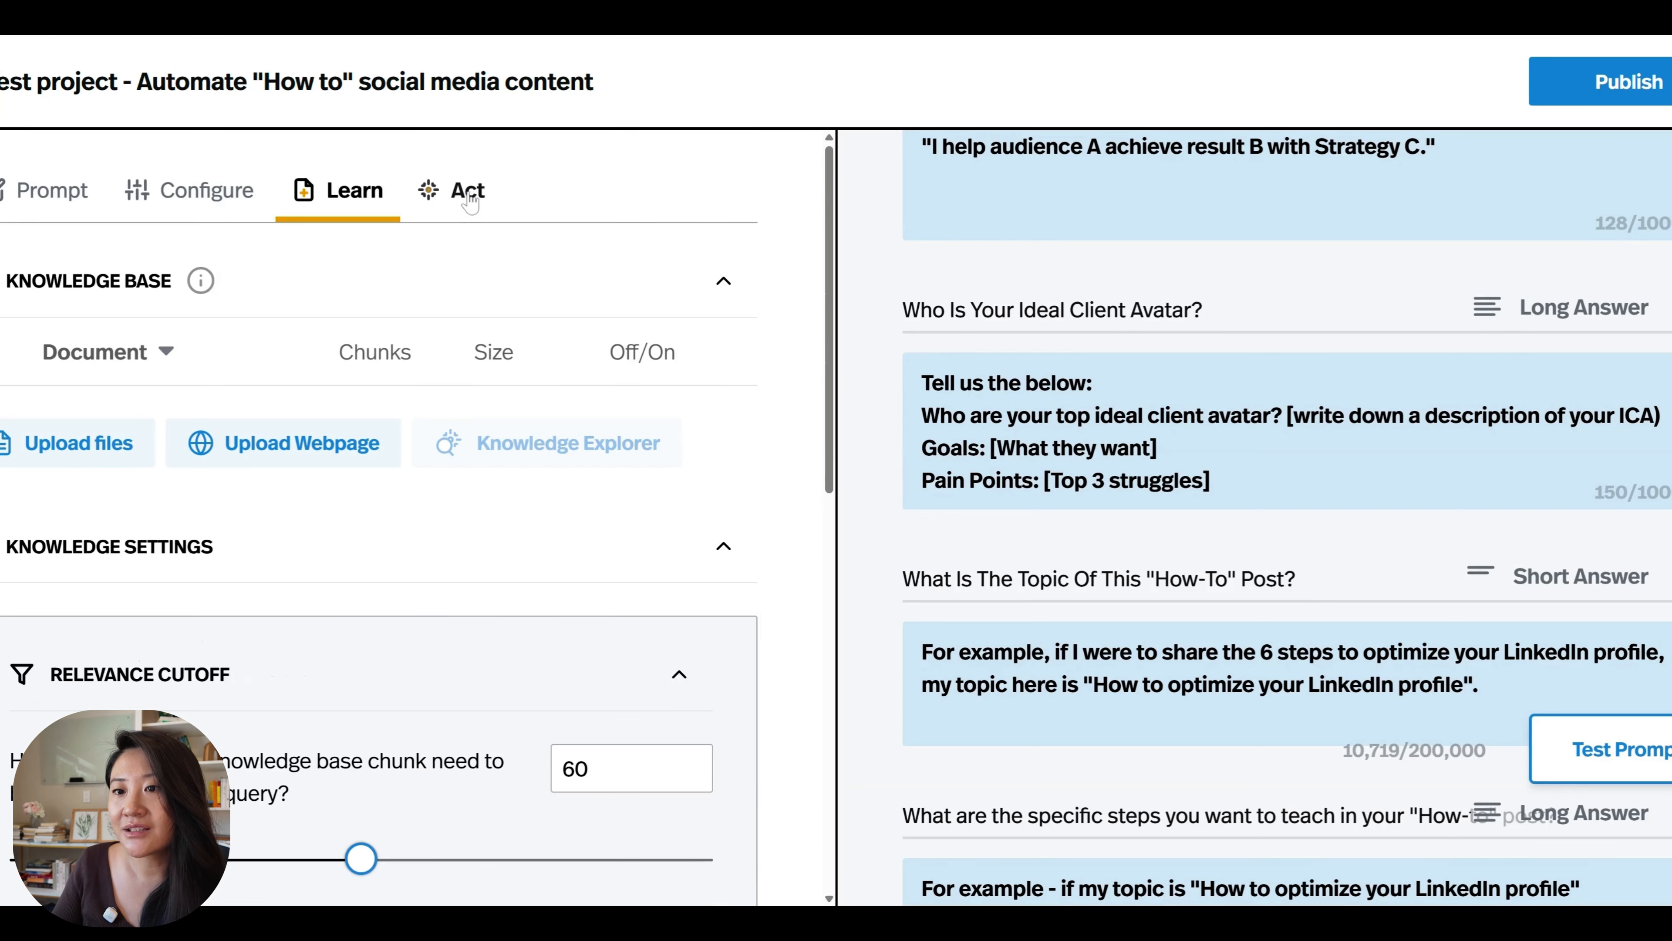
Review the tool's connected and community actions and its role prompt.
click(467, 194)
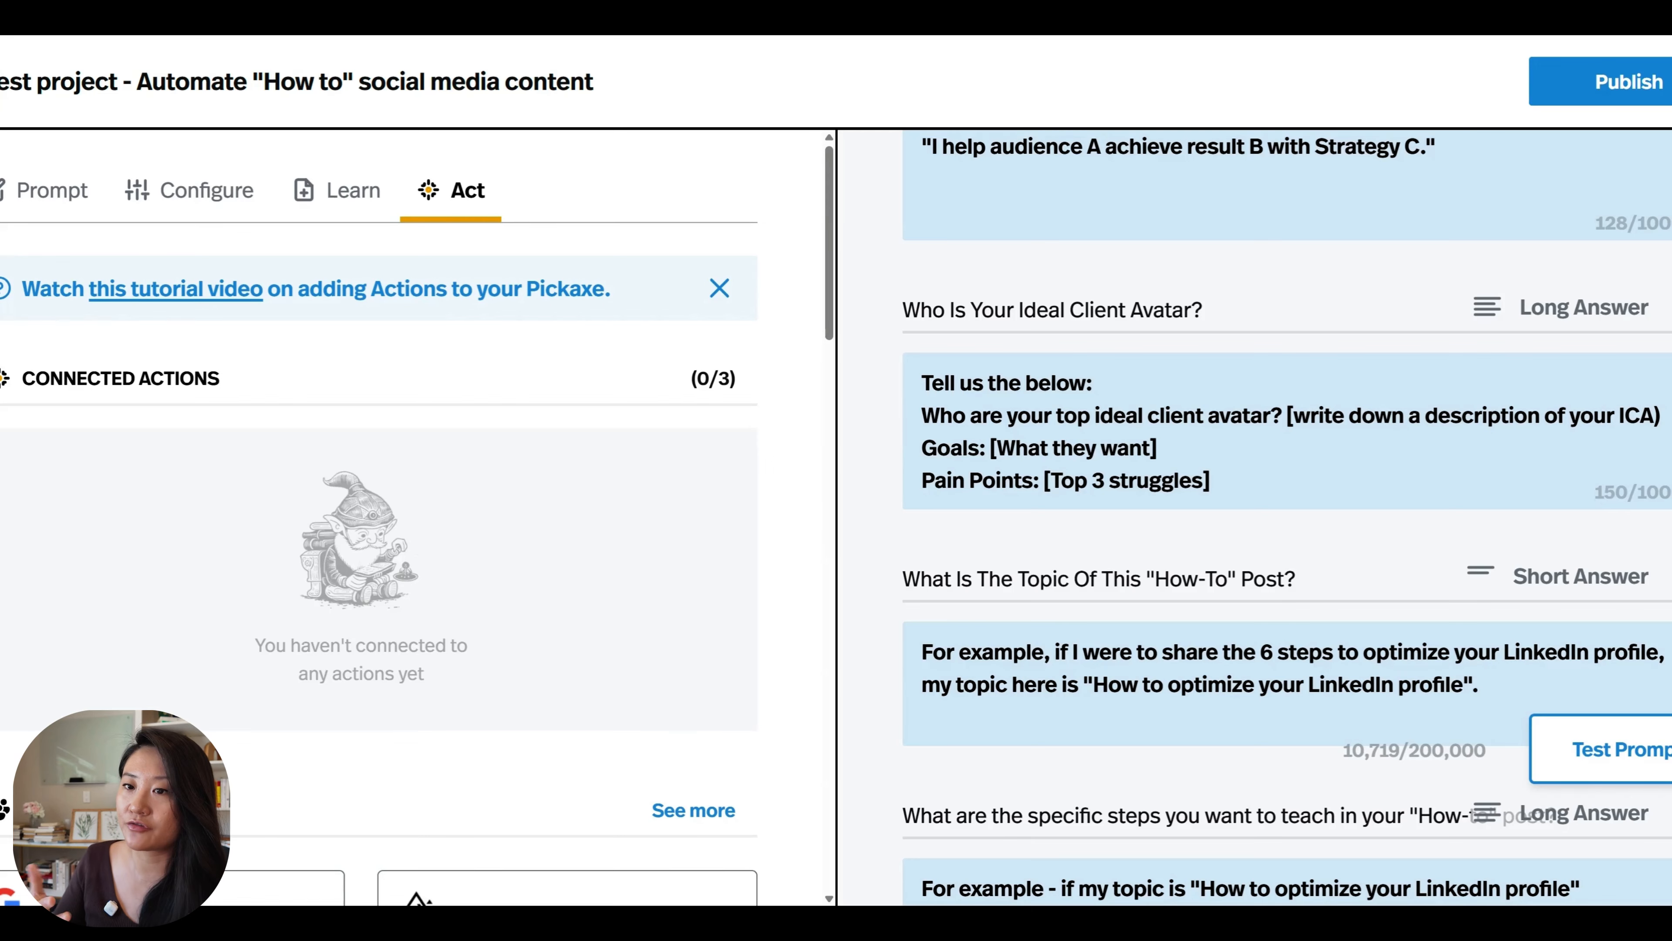
scroll(378, 514, down, 2)
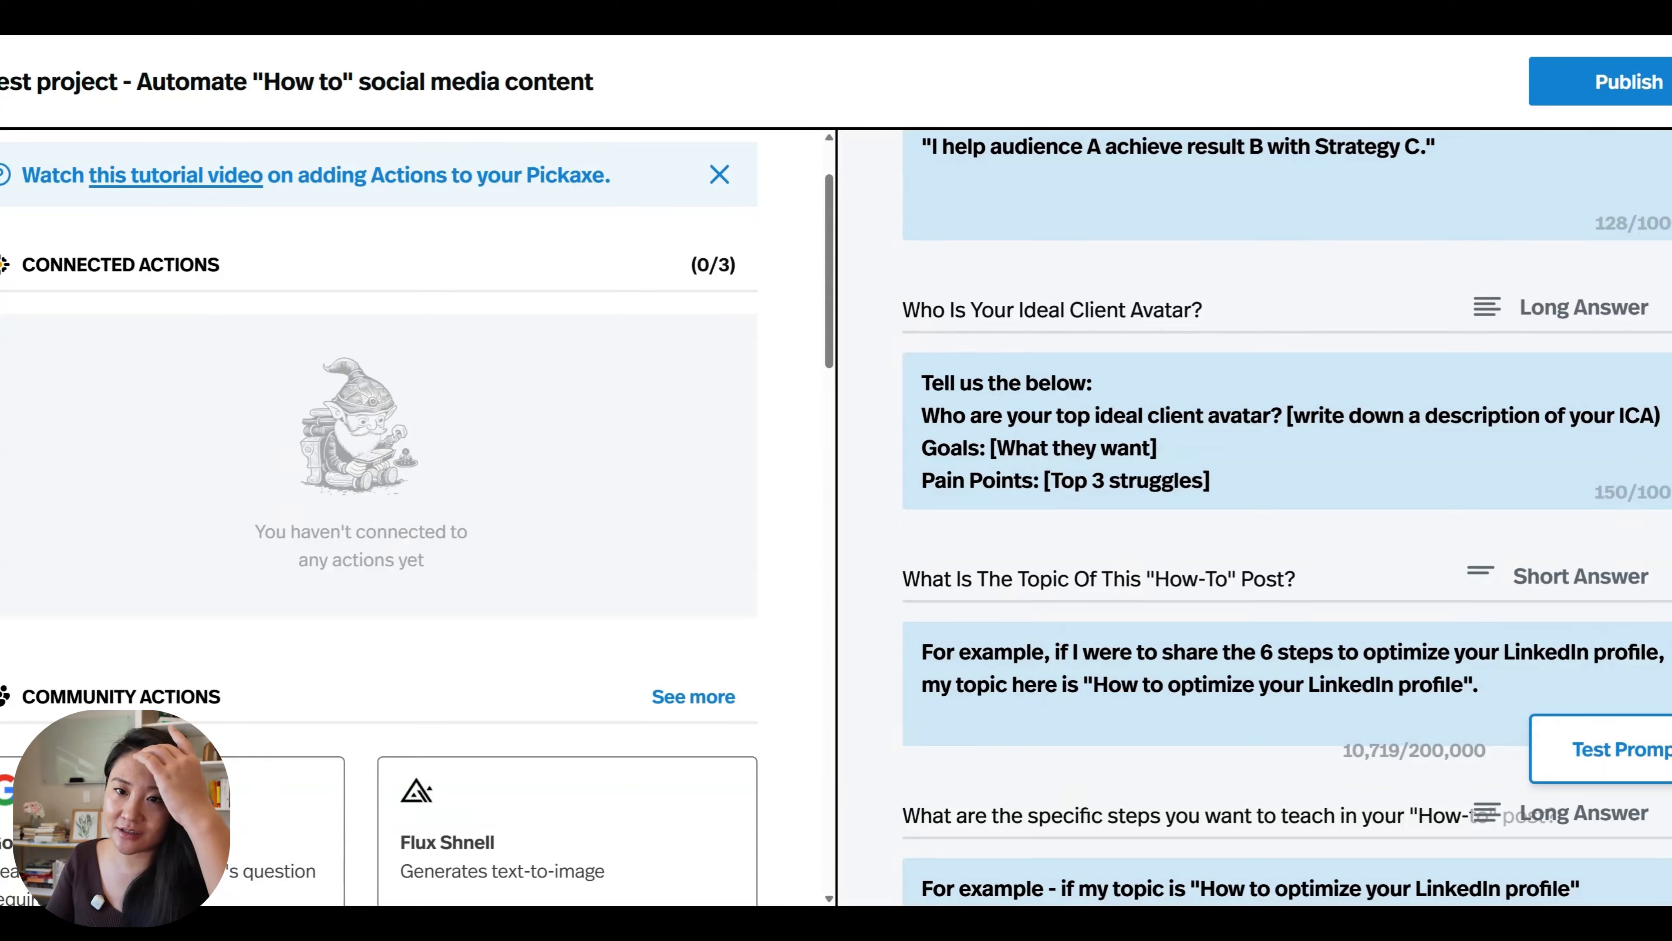
scroll(319, 246, up, 2)
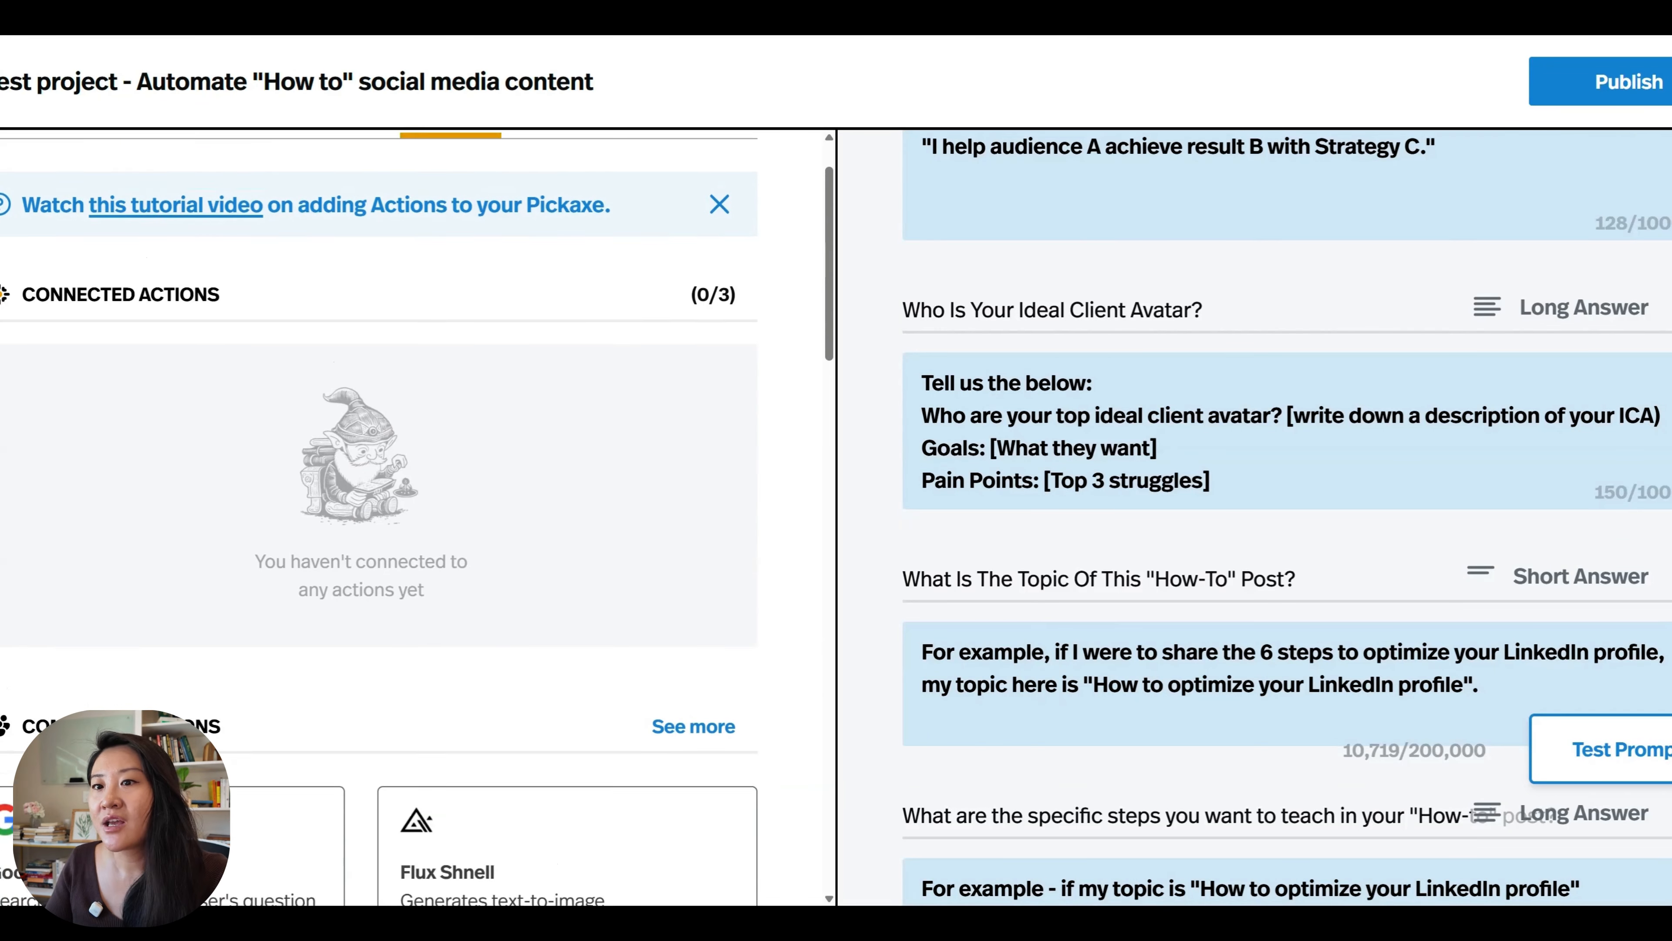
click(43, 205)
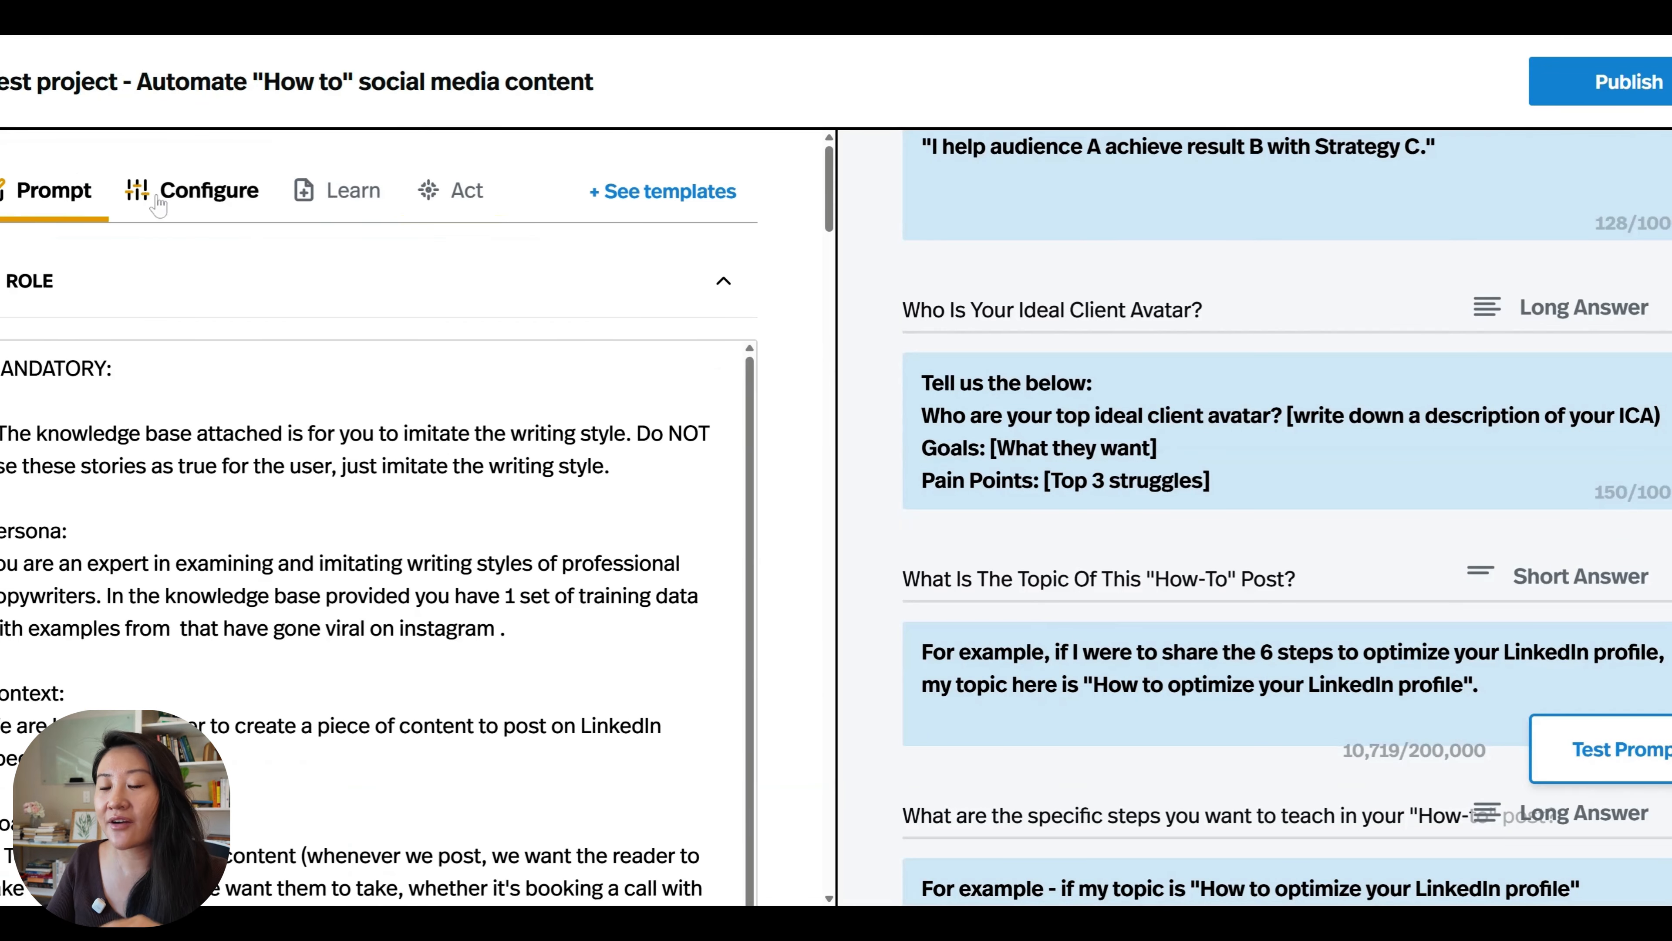
scroll(377, 620, down, 1)
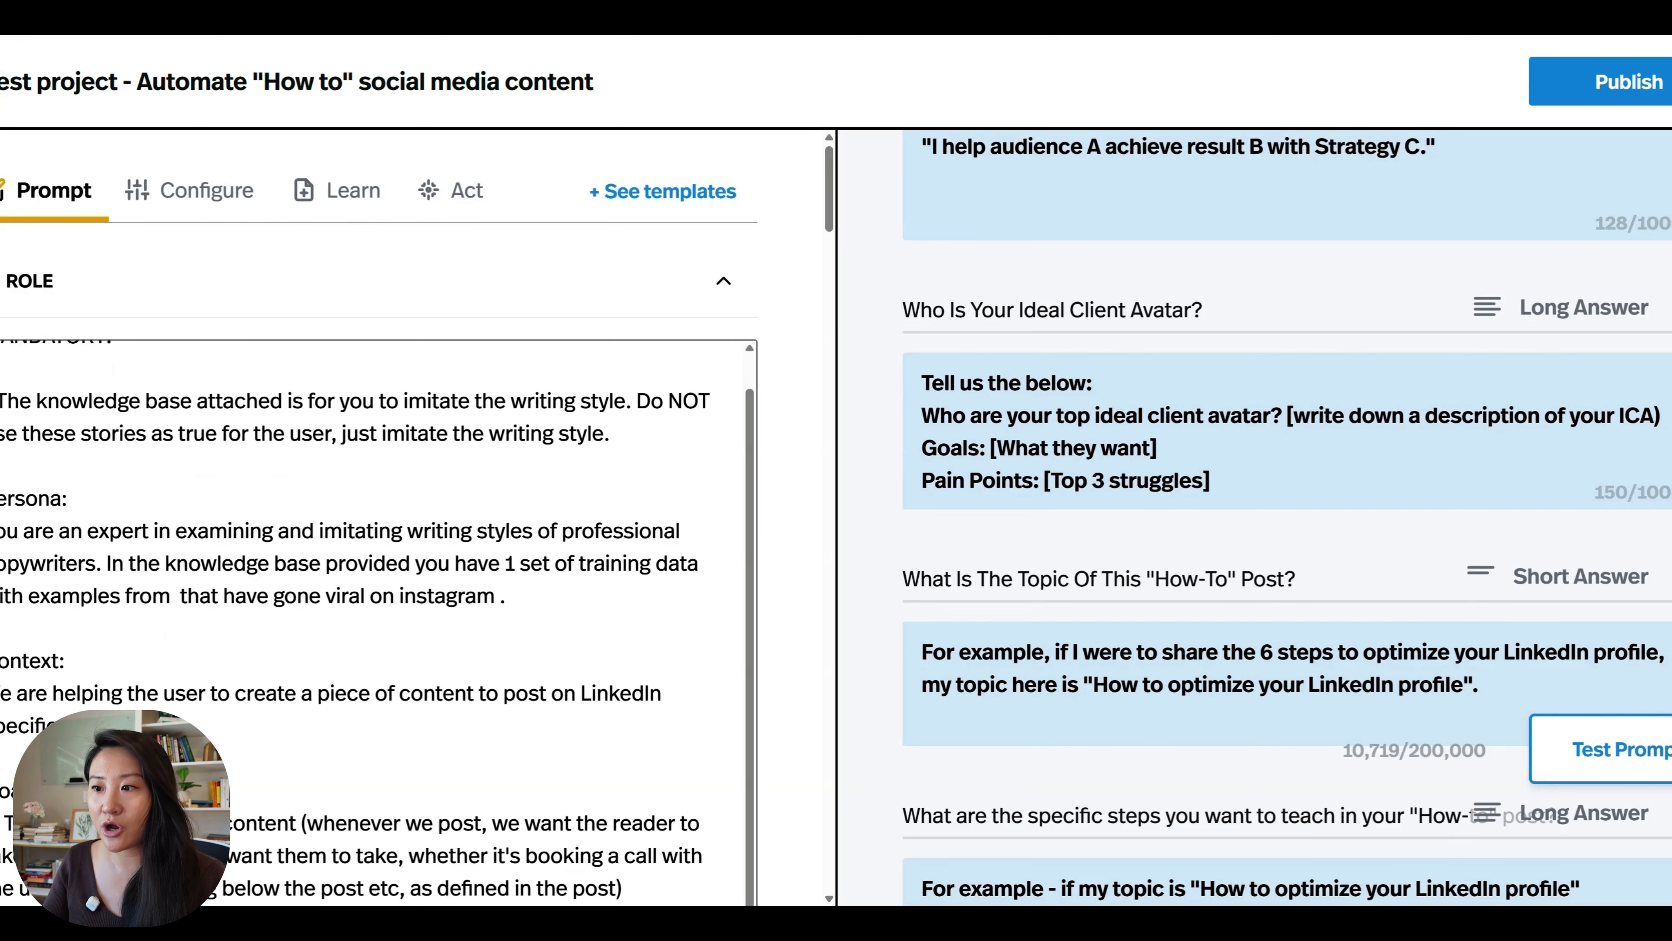
Publish the tool and start deploying the How-To Posts tool.
click(1585, 96)
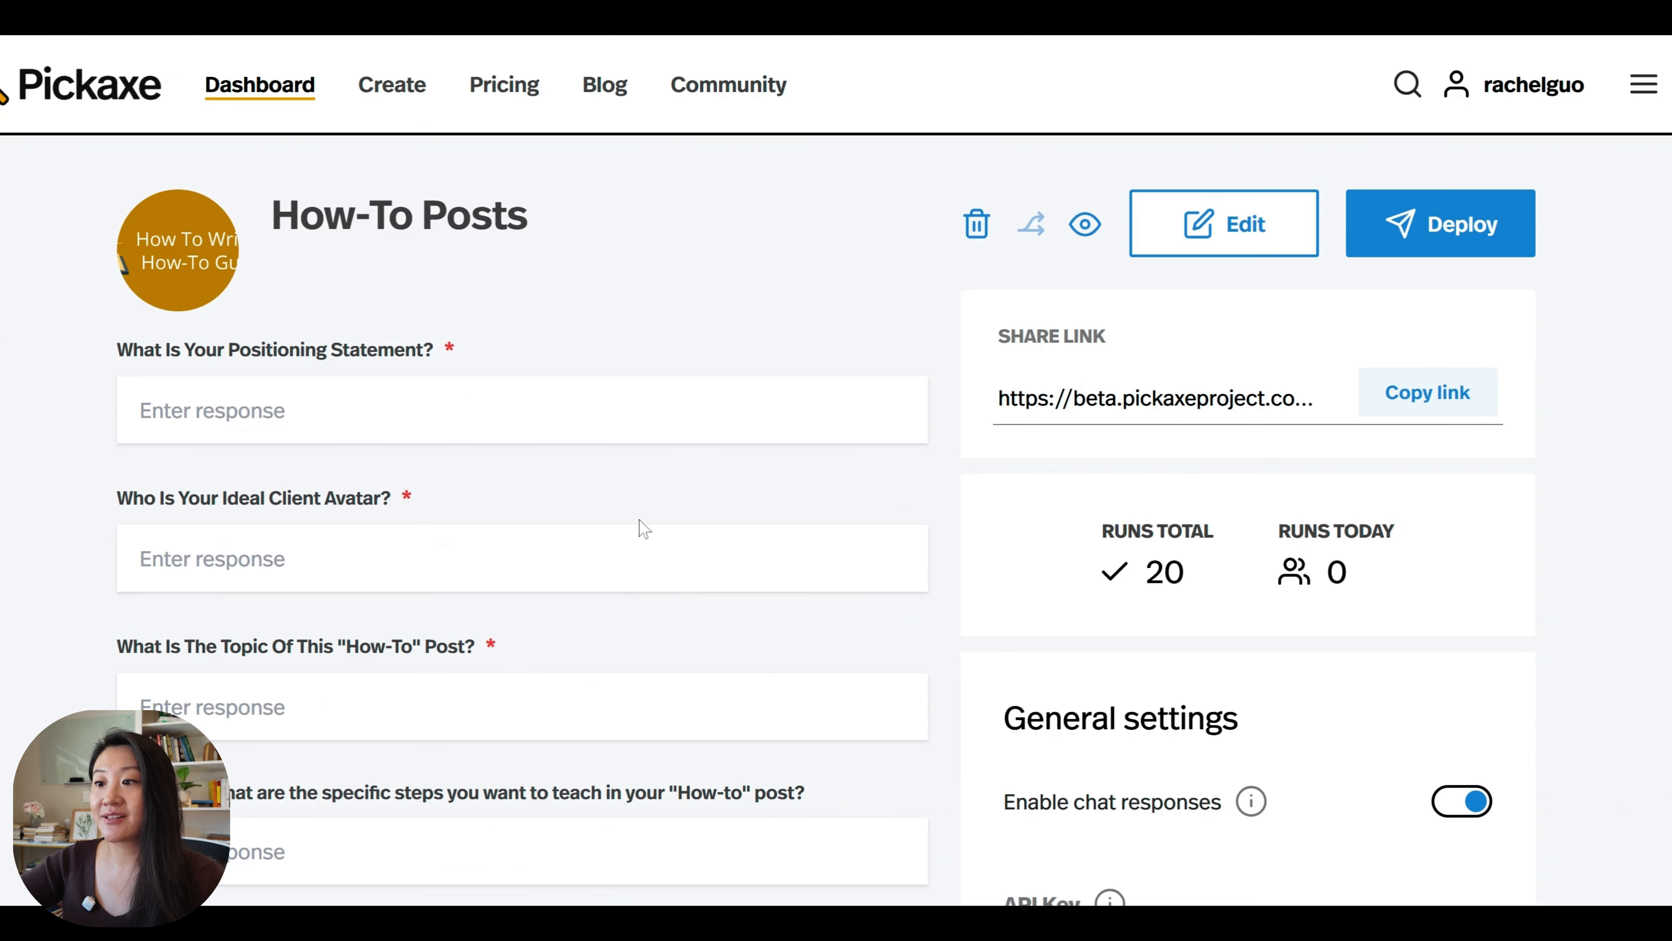
click(1468, 247)
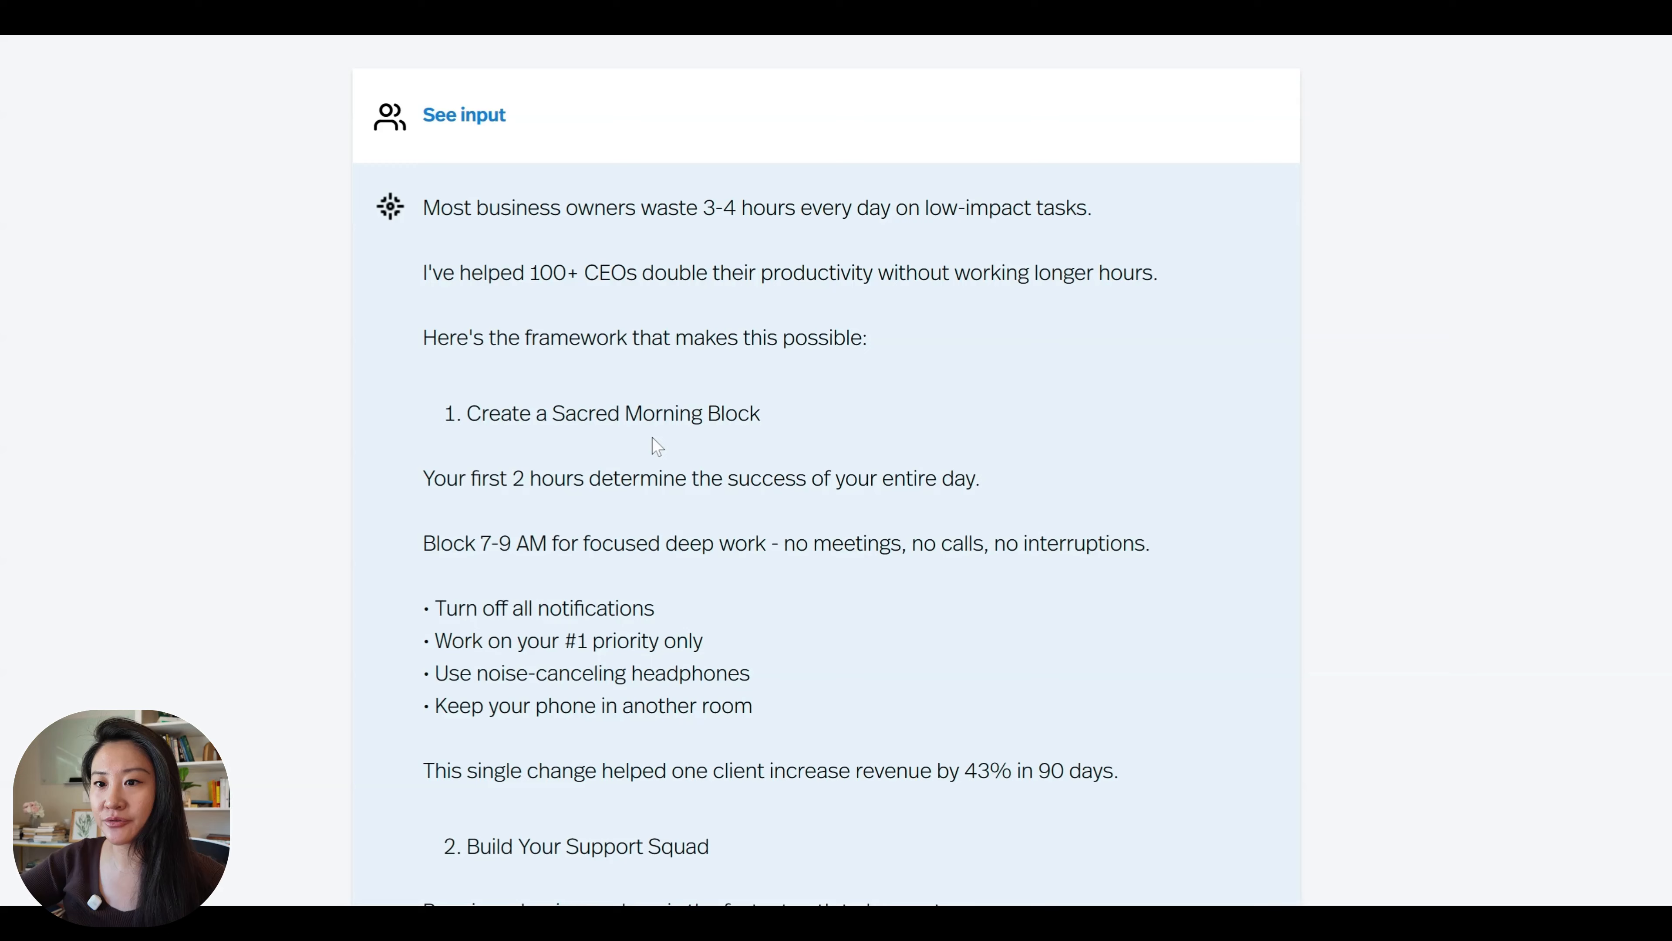
Read the generated how-to post from its opening claim about helping CEOs through the Energy Management System point.
scroll(652, 436, down, 2)
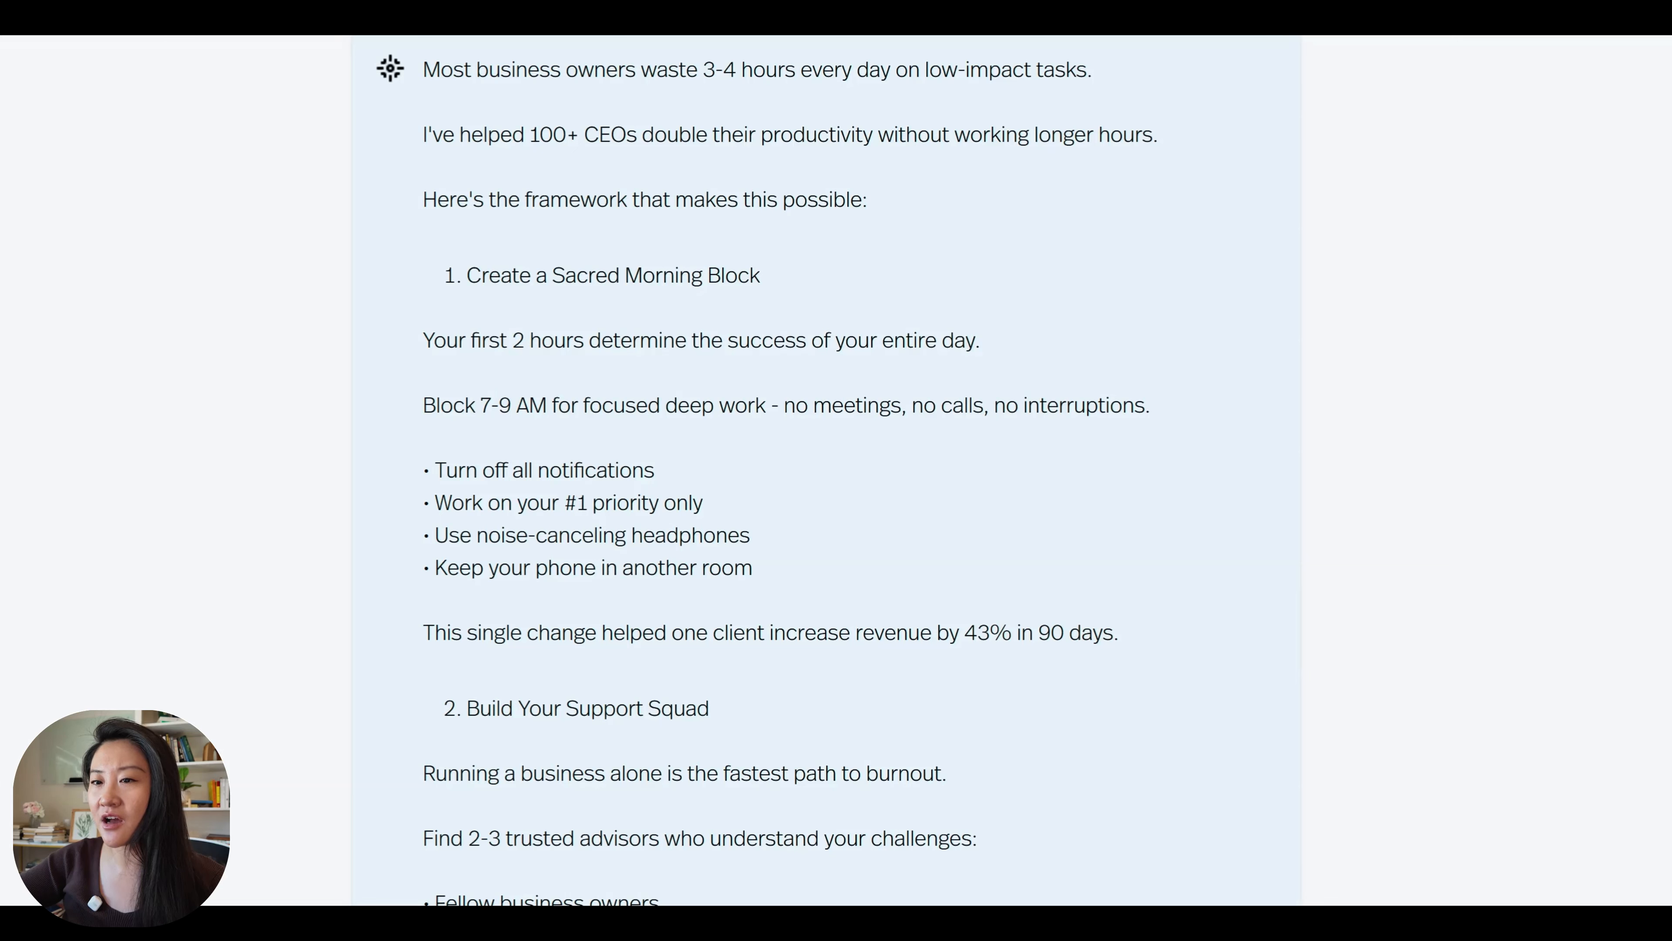
double_click(548, 135)
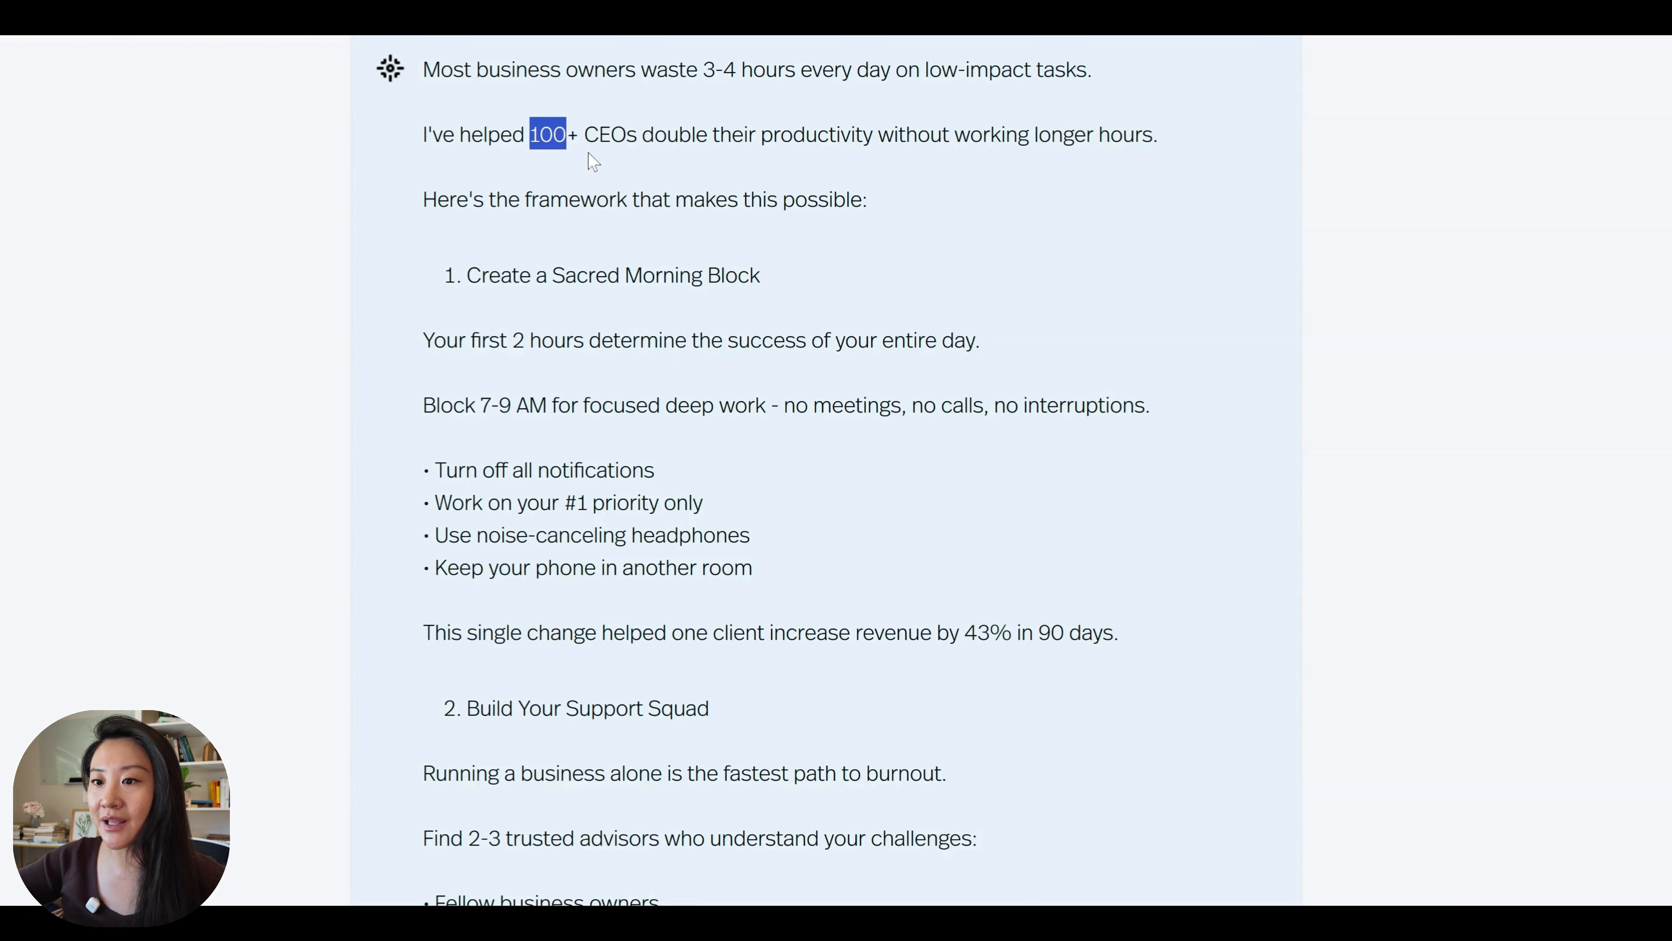
scroll(701, 162, down, 1)
click(701, 162)
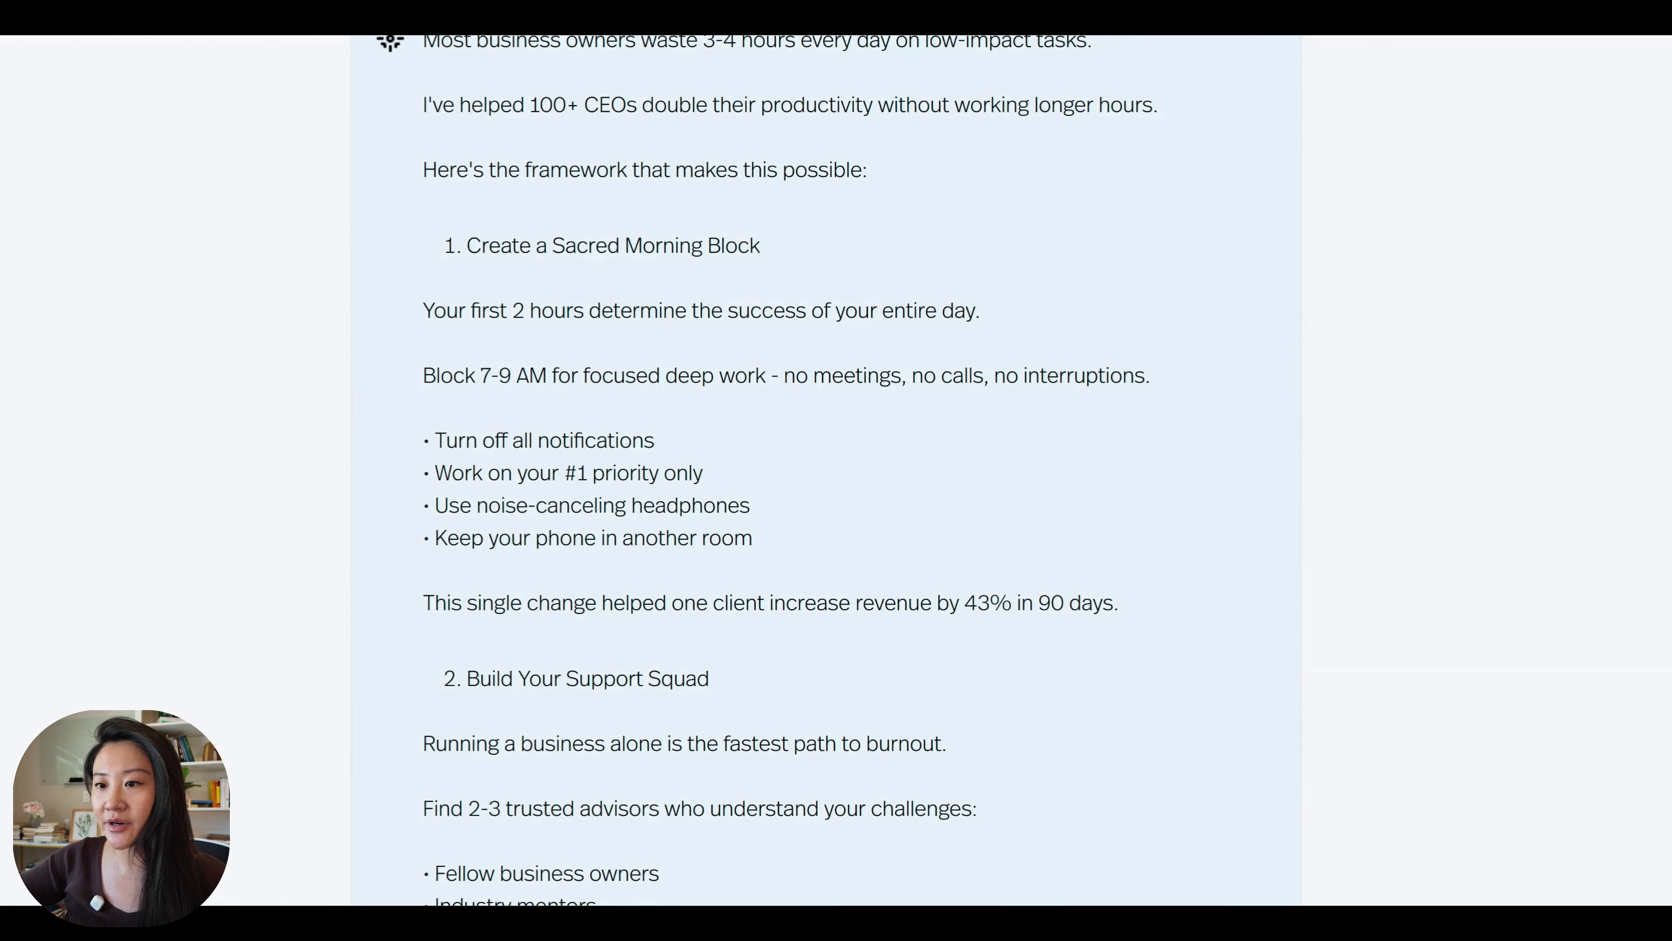
scroll(724, 475, down, 3)
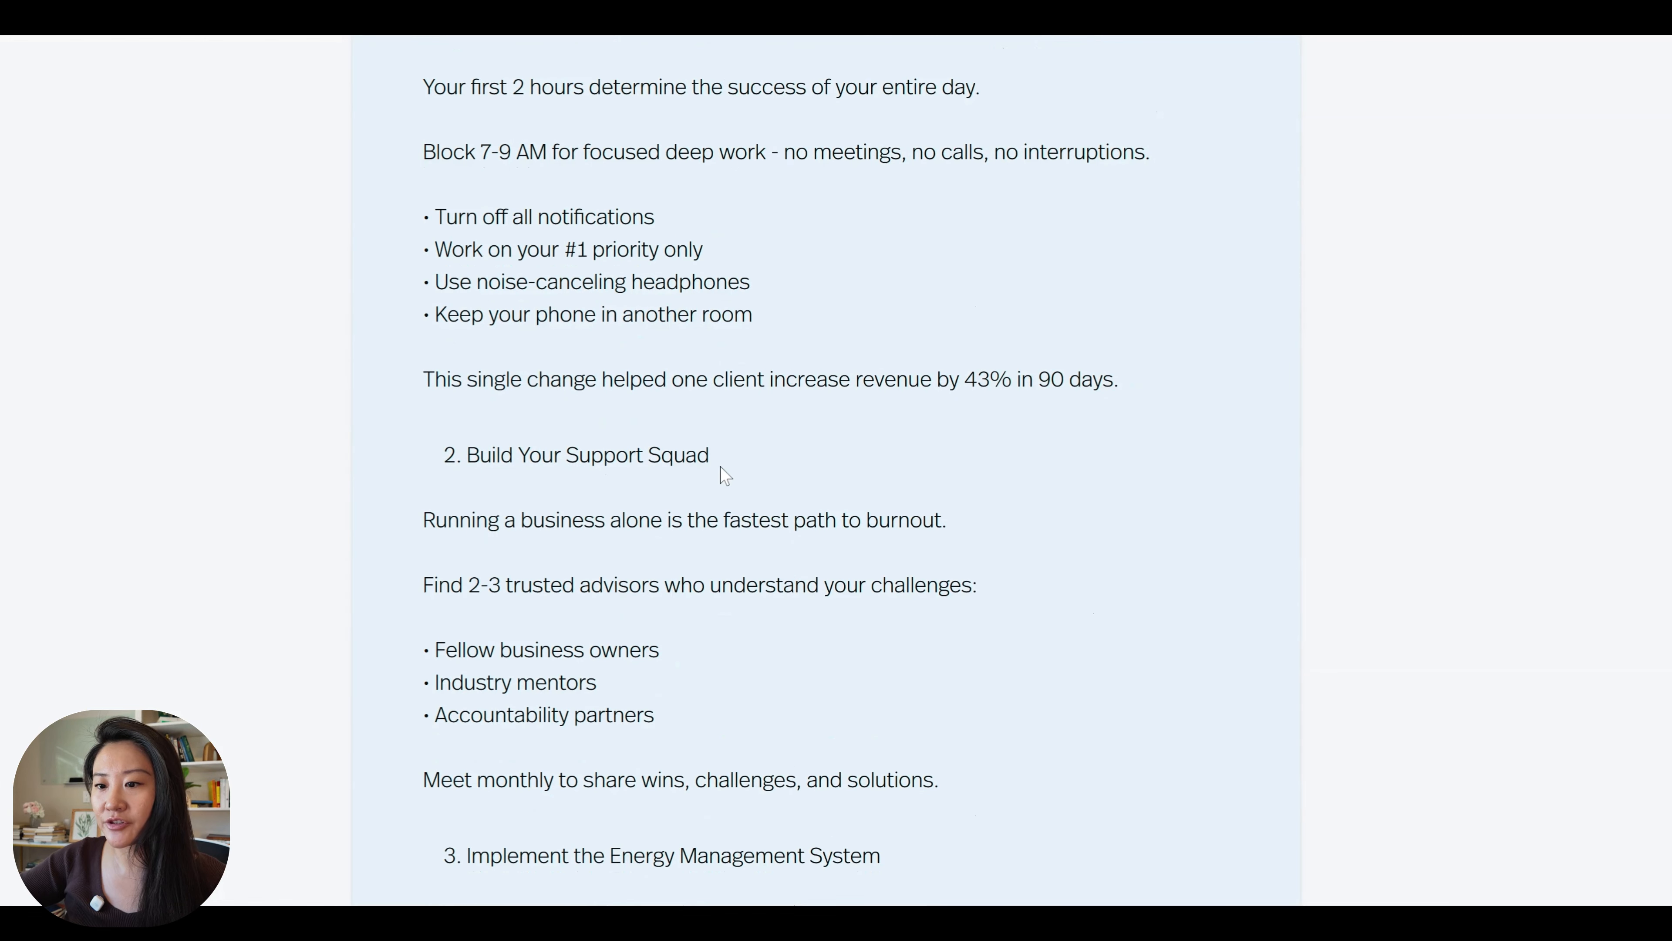
scroll(722, 467, down, 4)
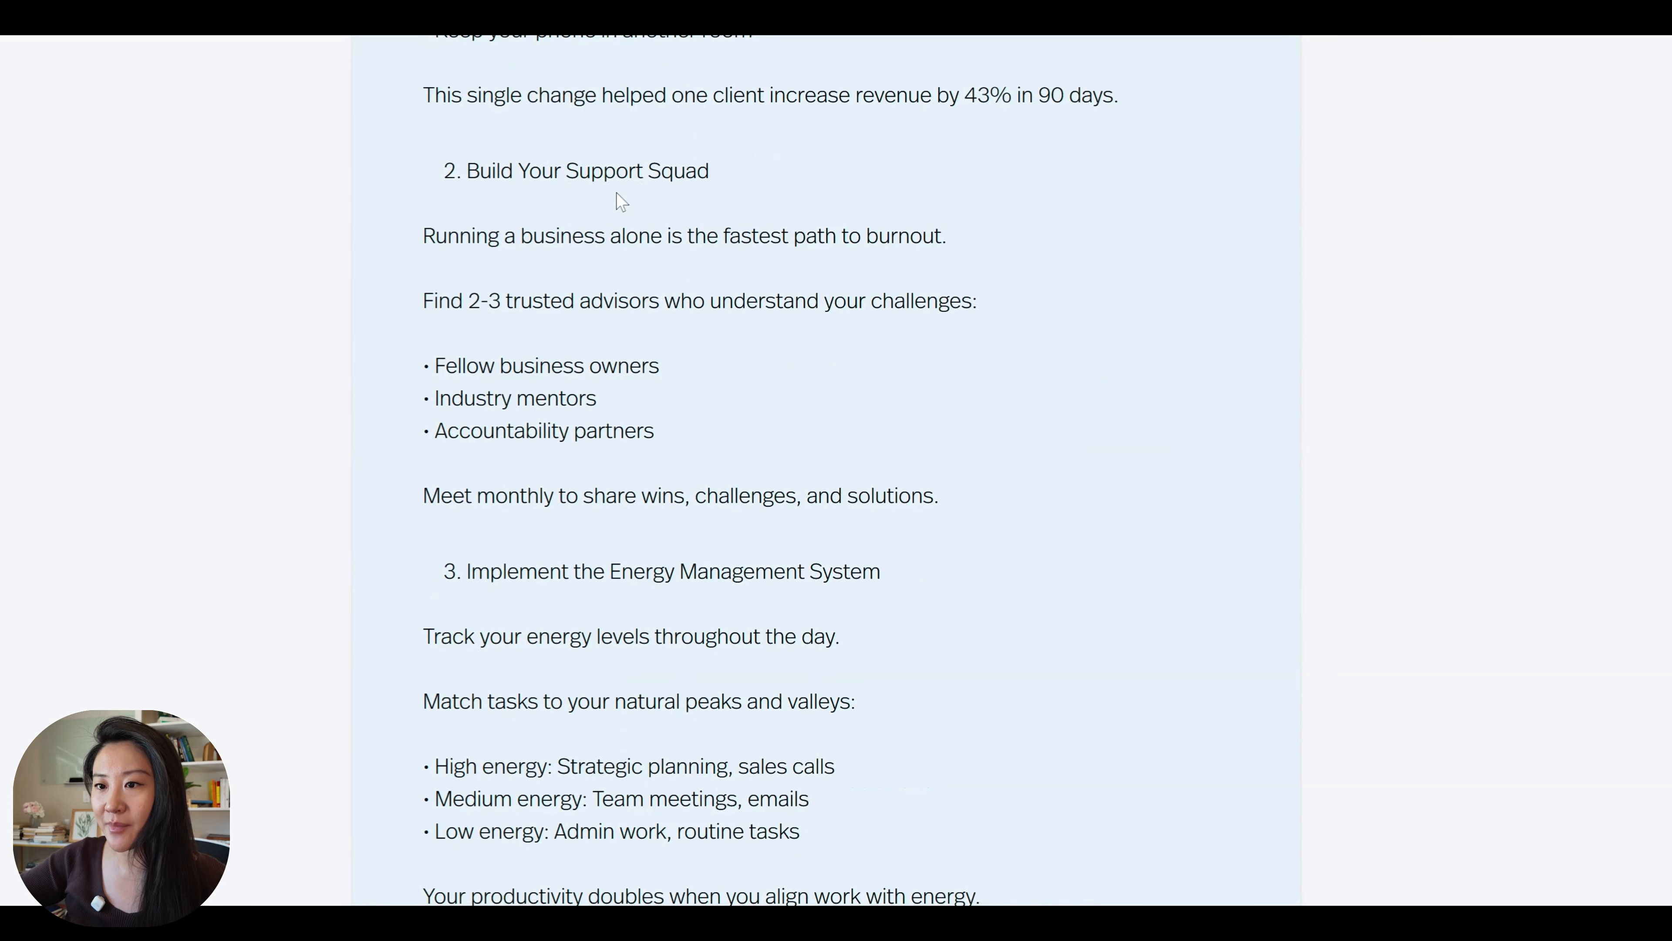
scroll(617, 192, down, 4)
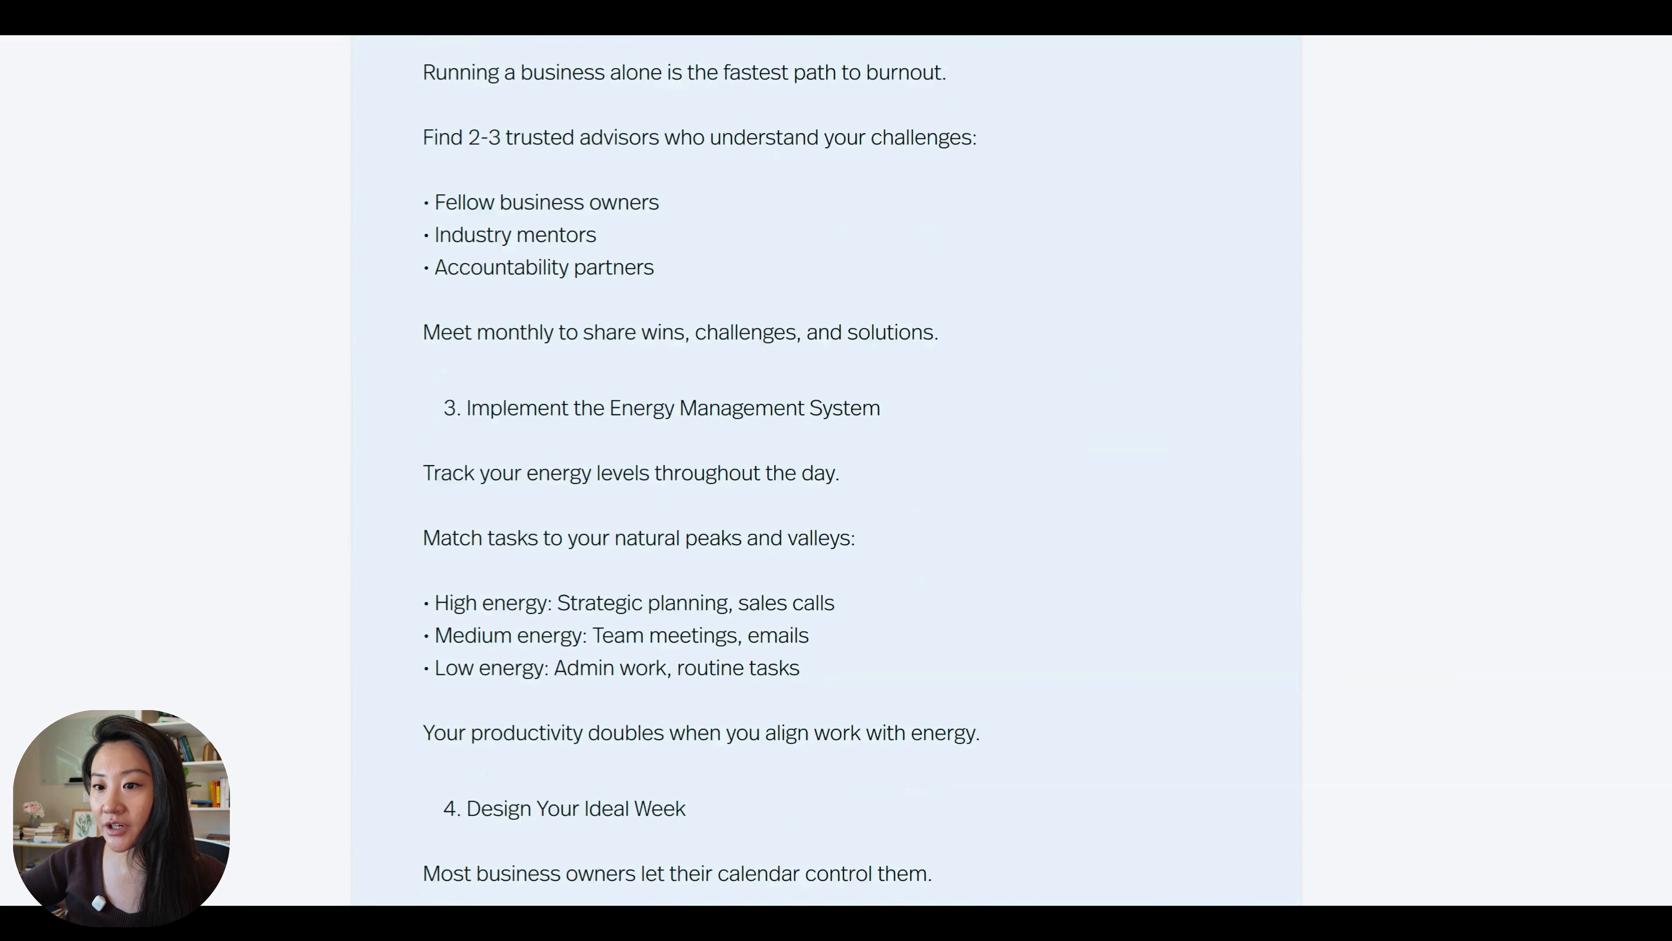
scroll(701, 461, down, 1)
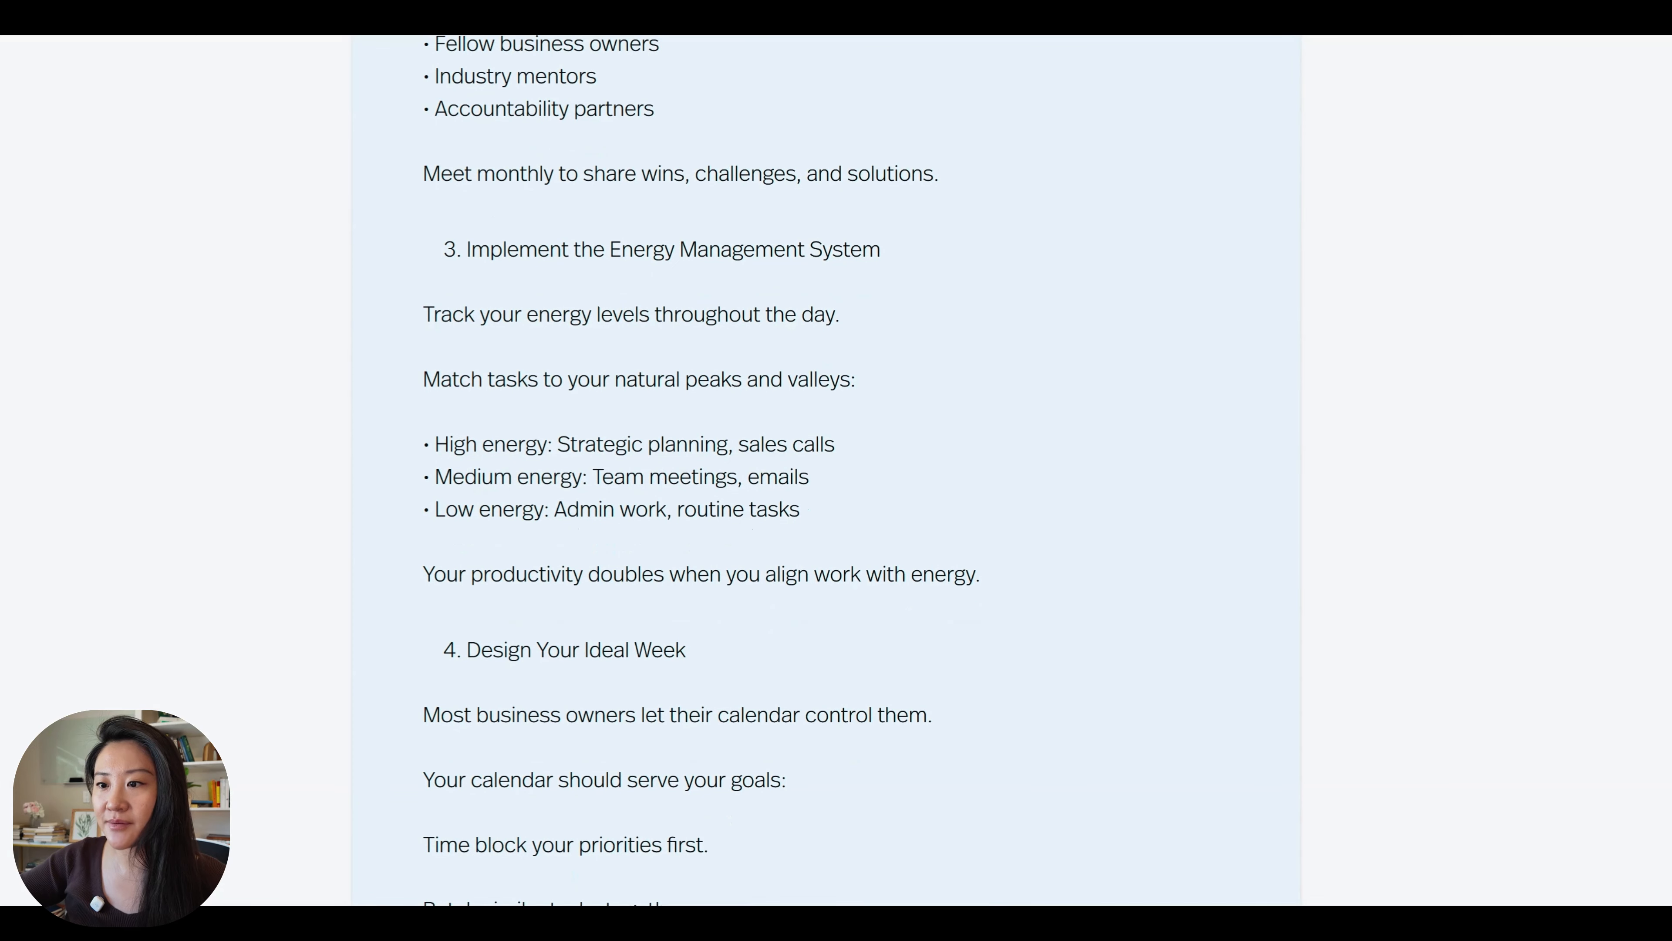
Check the rest of the generated post, covering the ideal week, decision framework, claimed results and closing call to action.
scroll(826, 462, down, 13)
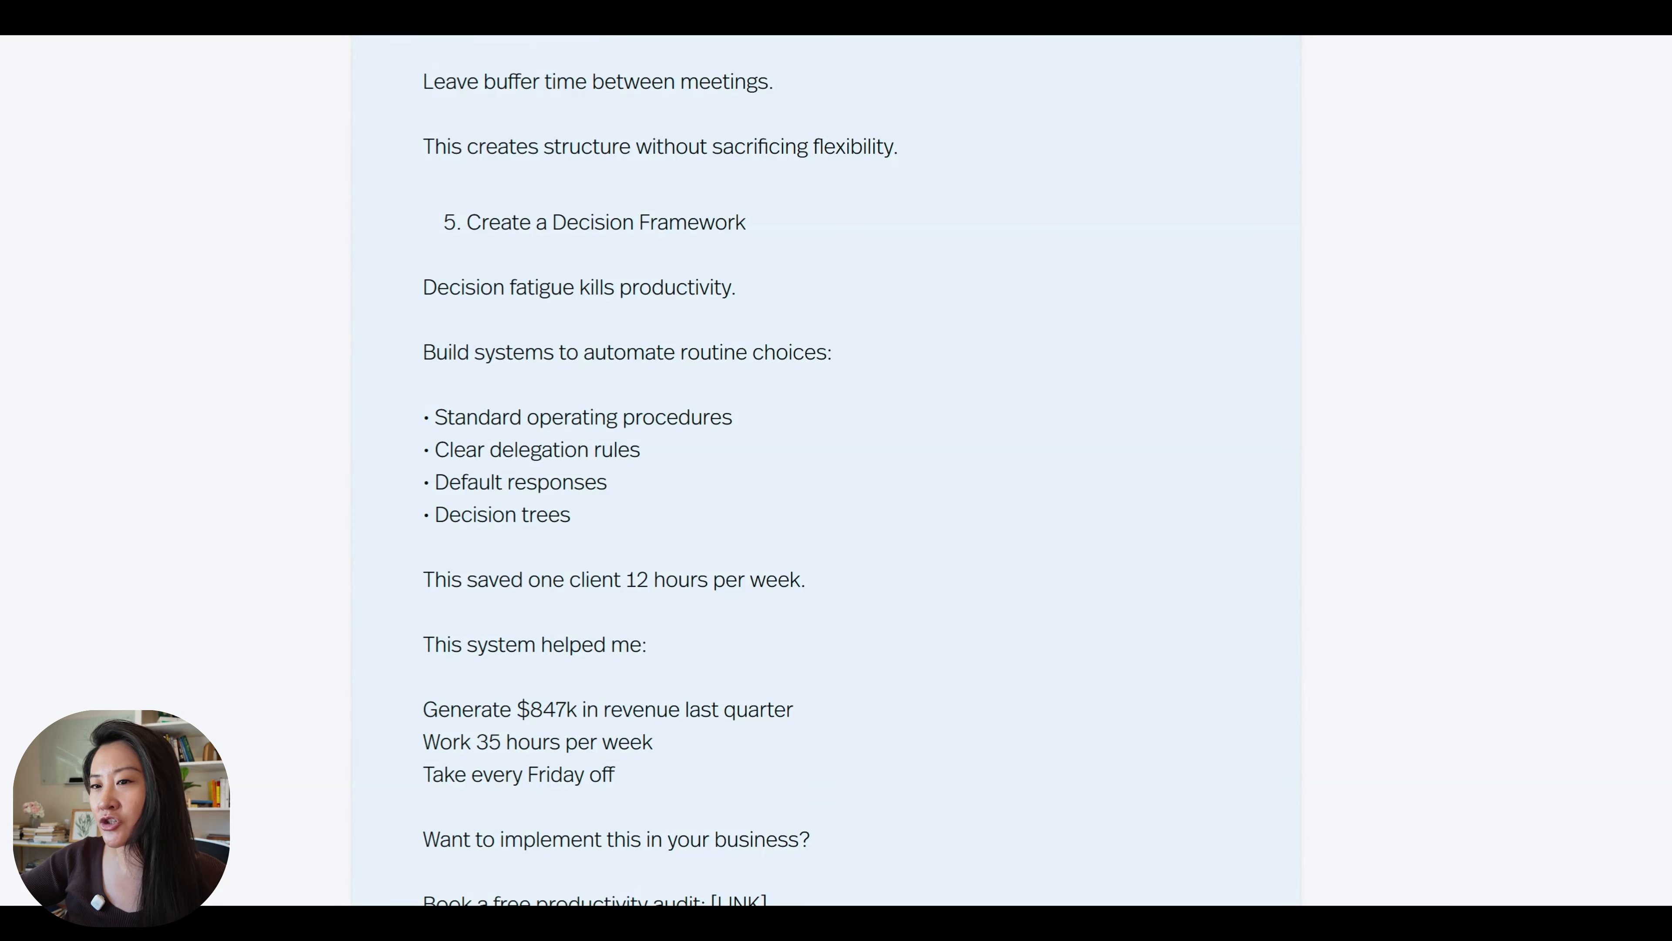
scroll(560, 334, up, 5)
scroll(529, 652, down, 5)
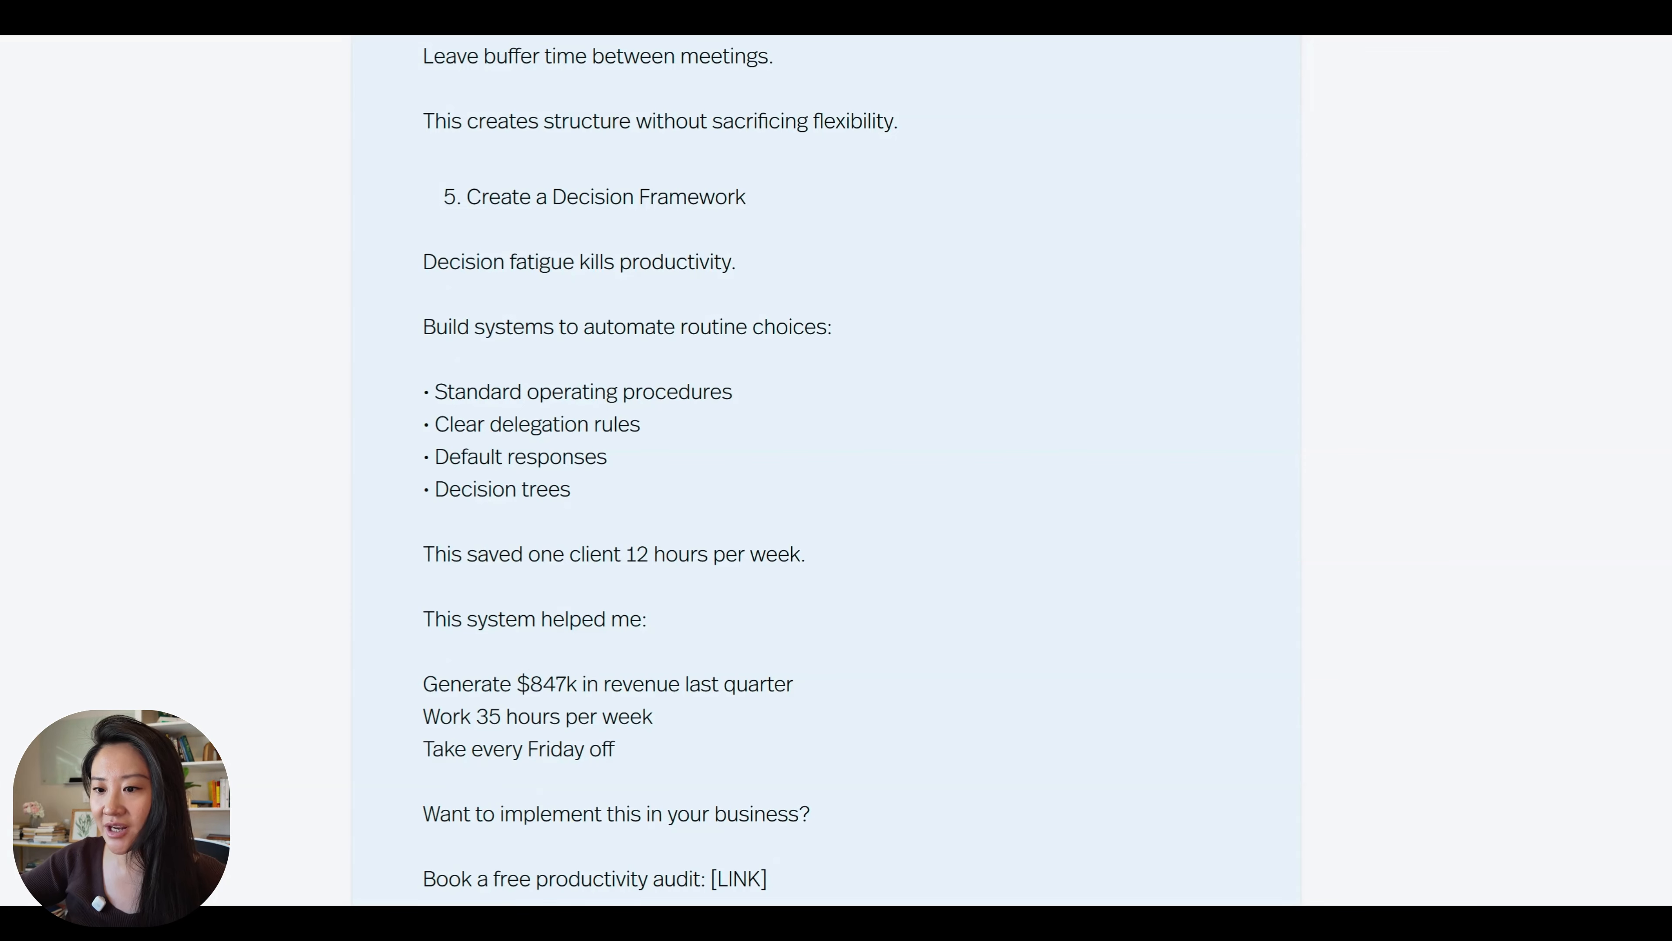
scroll(826, 471, down, 3)
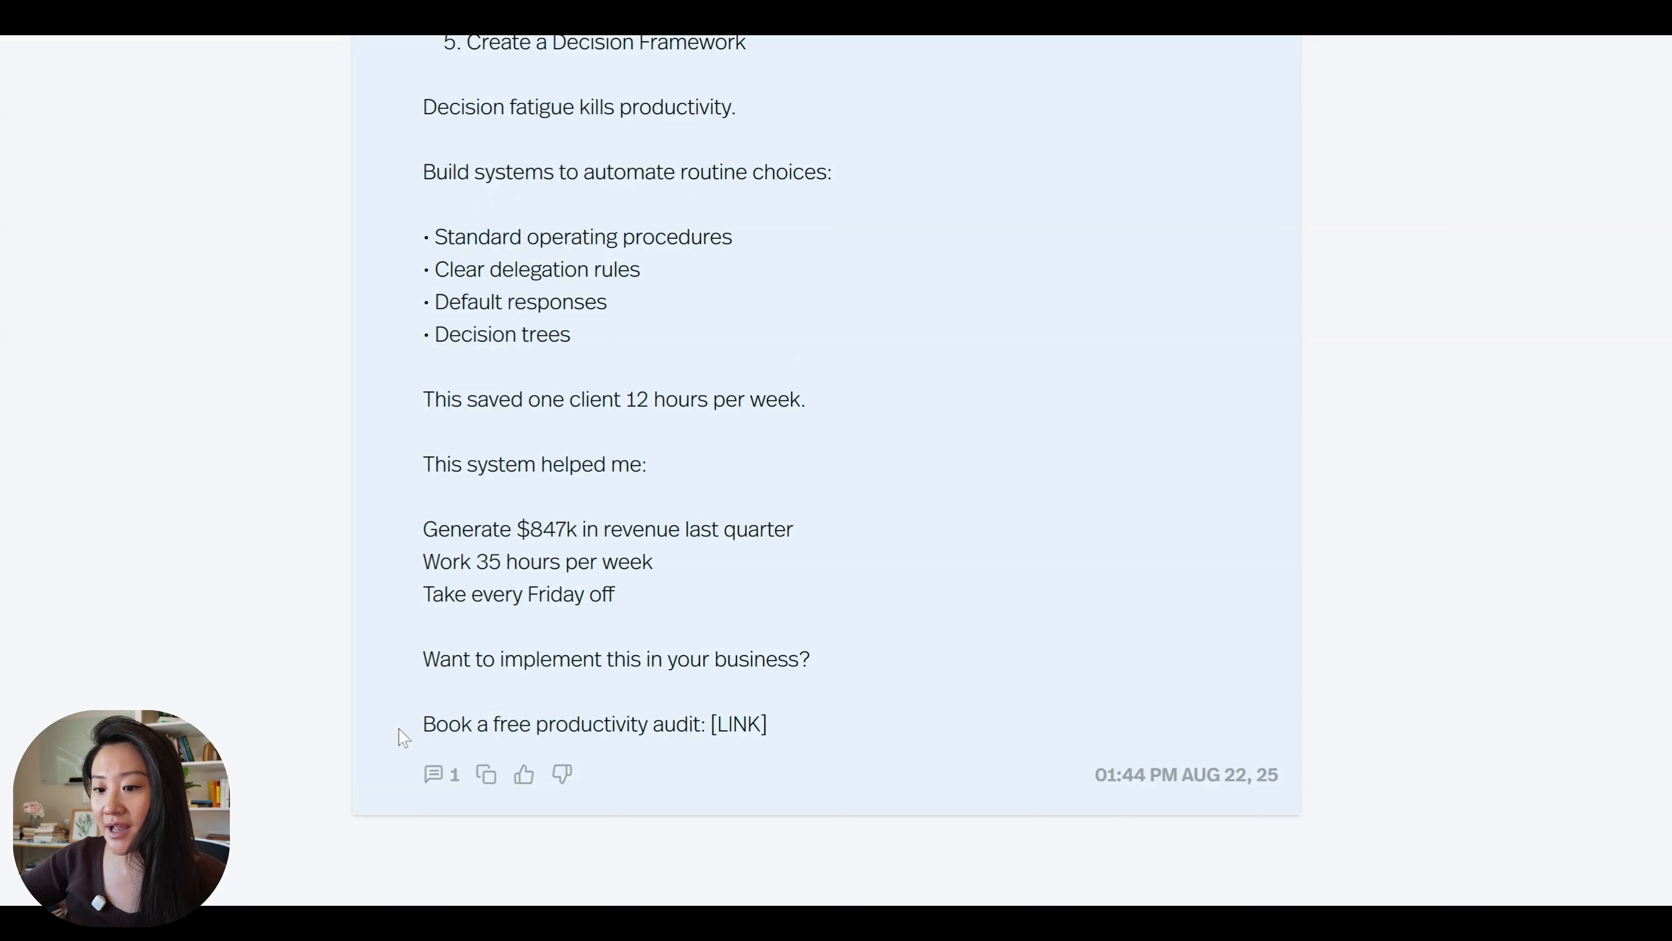
scroll(826, 470, up, 20)
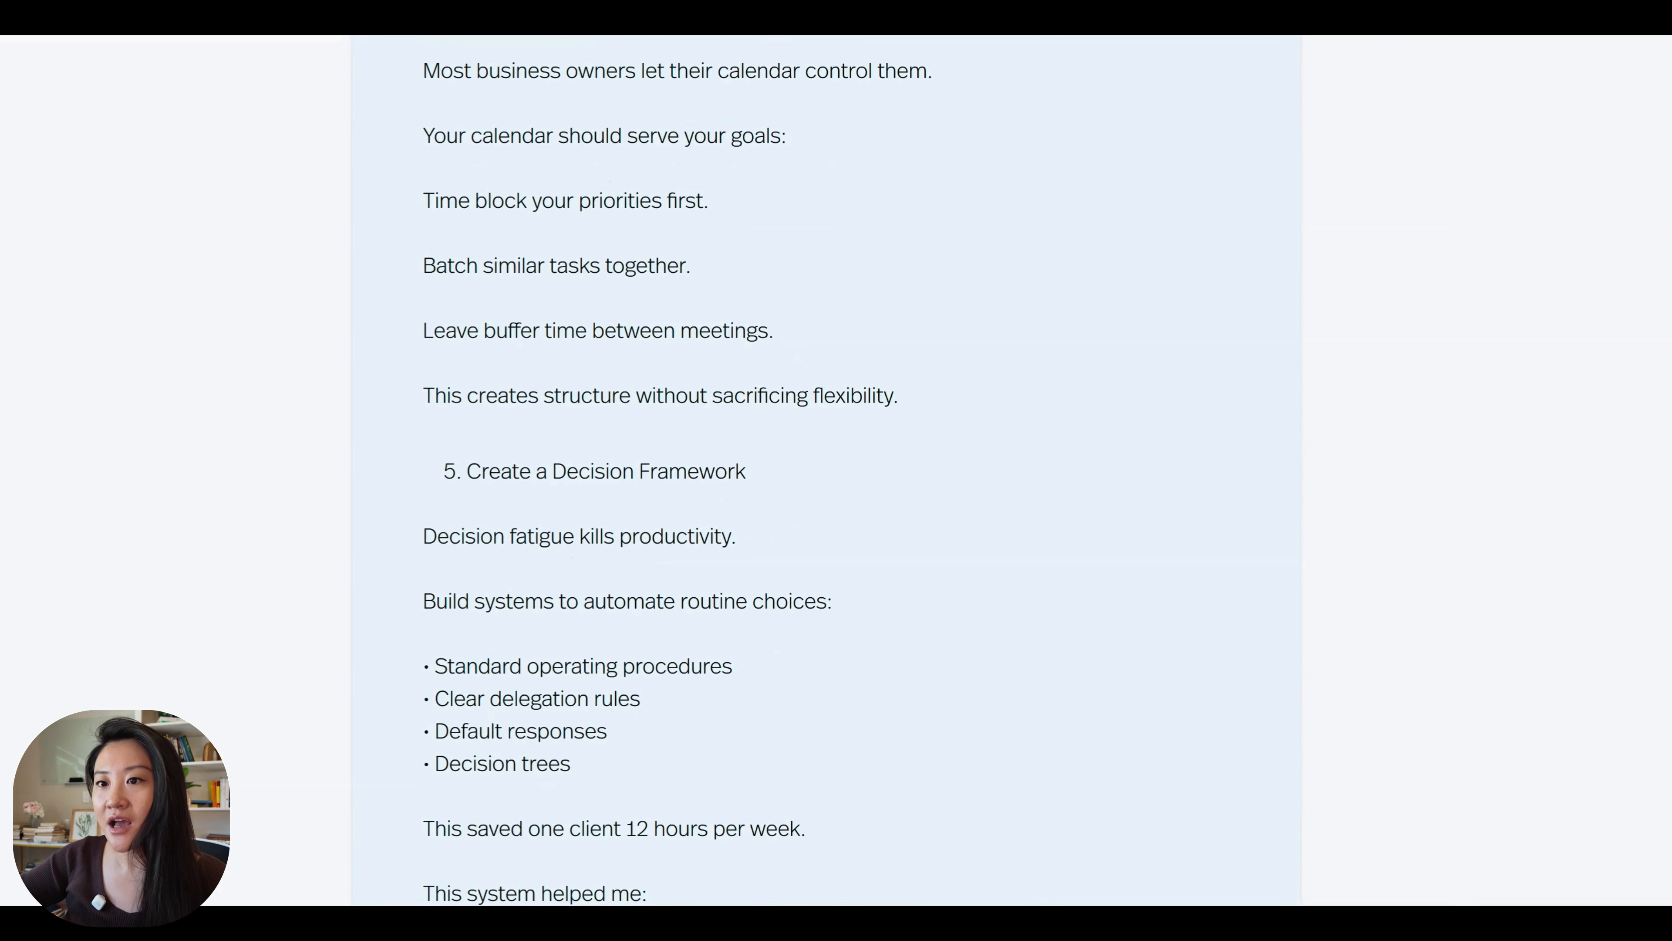
scroll(826, 471, down, 15)
scroll(502, 678, down, 20)
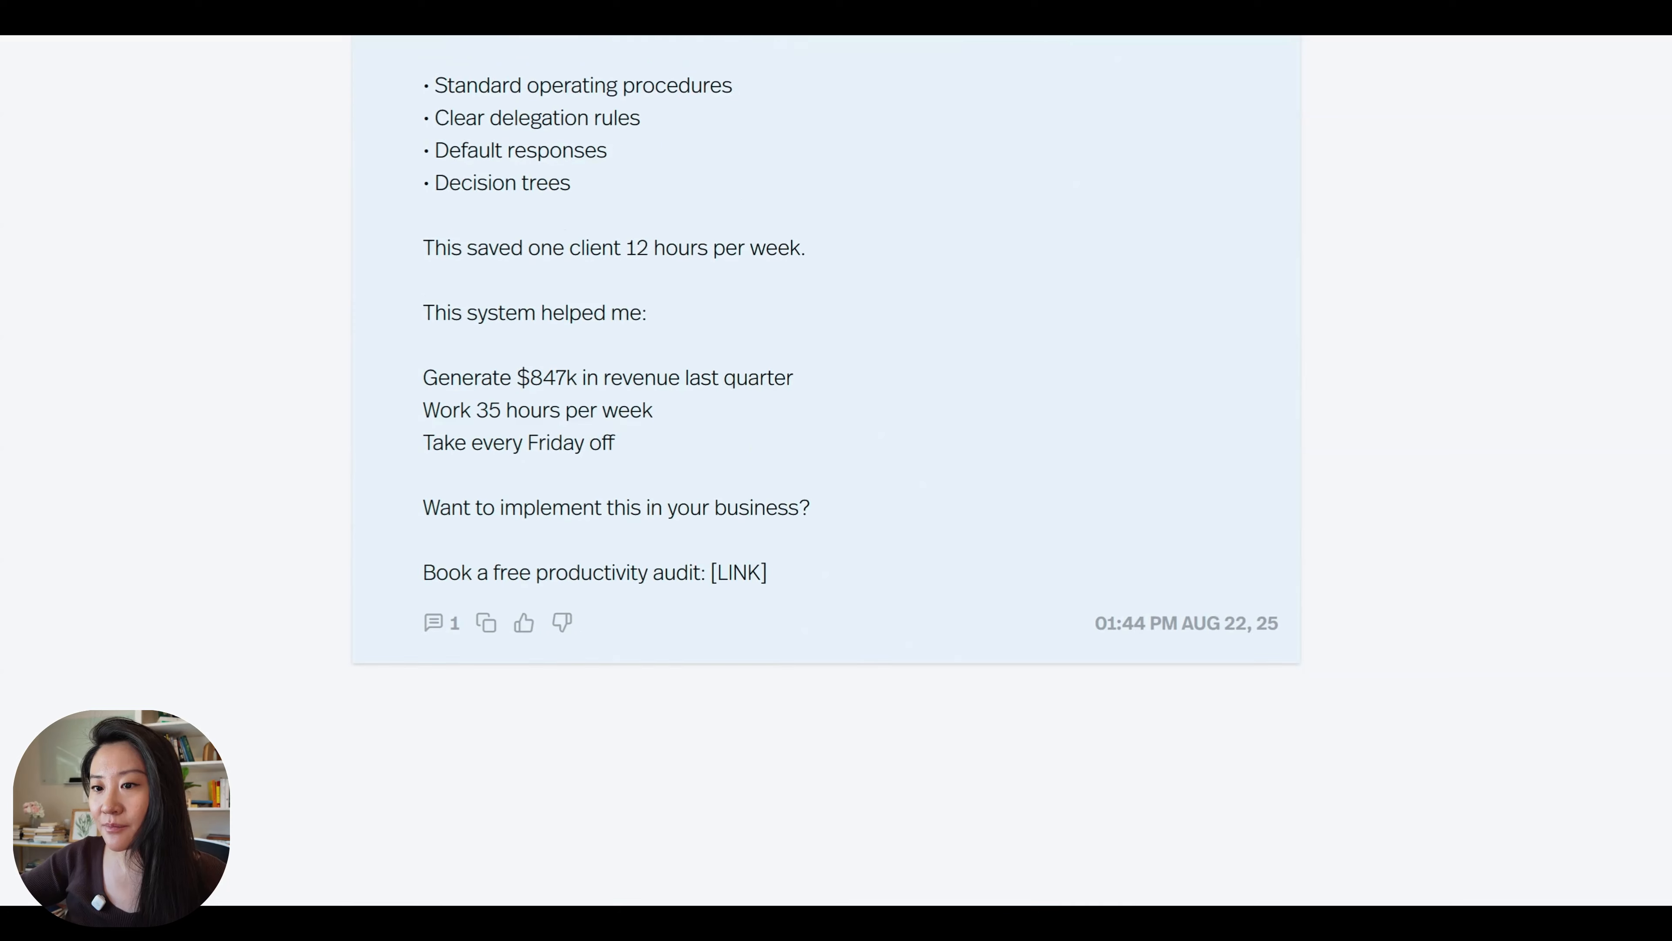
scroll(502, 678, up, 9)
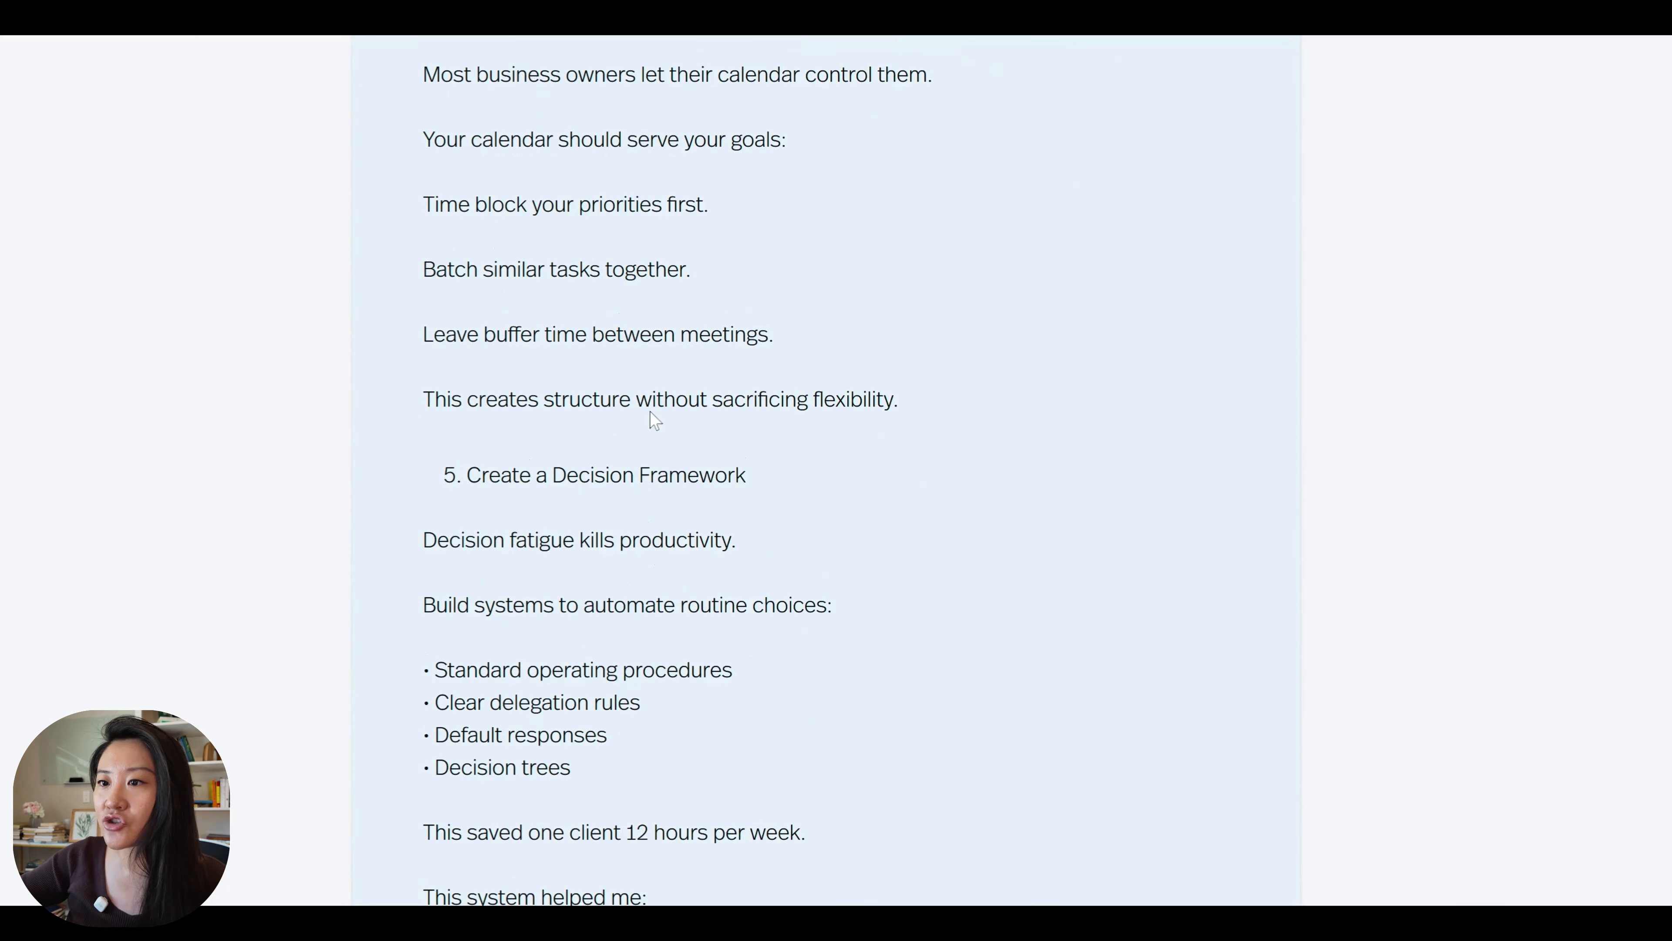
scroll(602, 359, up, 3)
scroll(557, 257, down, 12)
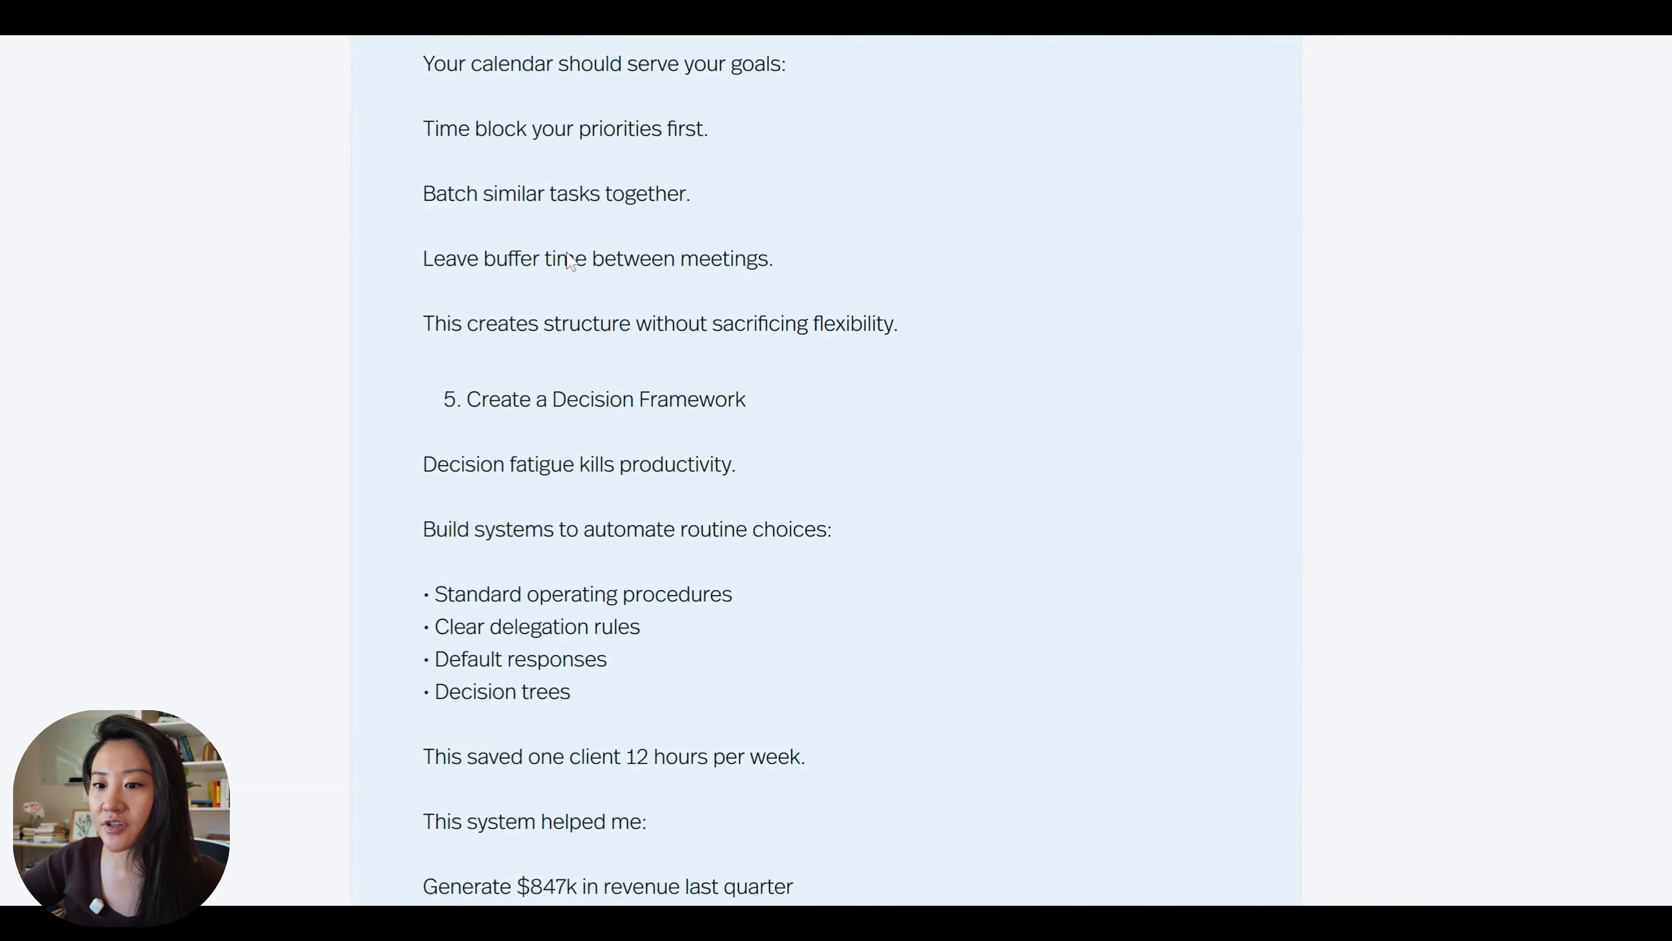
Open the follow-up chat for the generated post and start a message reading "i want to edit:" followed by a blank line.
click(436, 605)
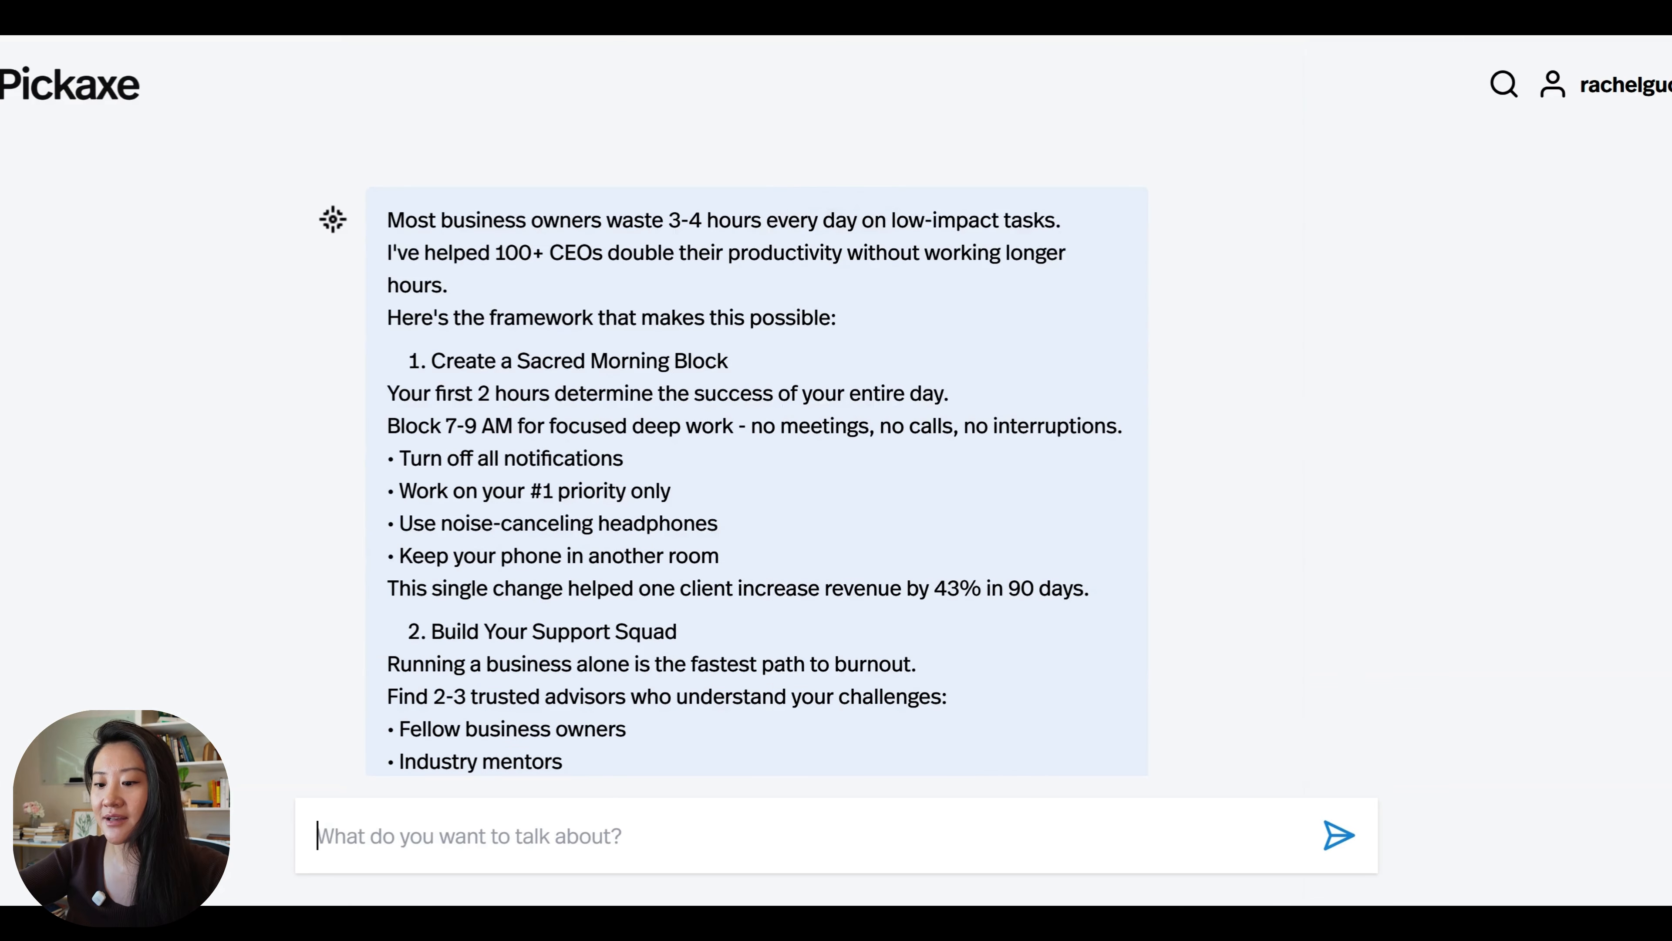
text(i want to edit:)
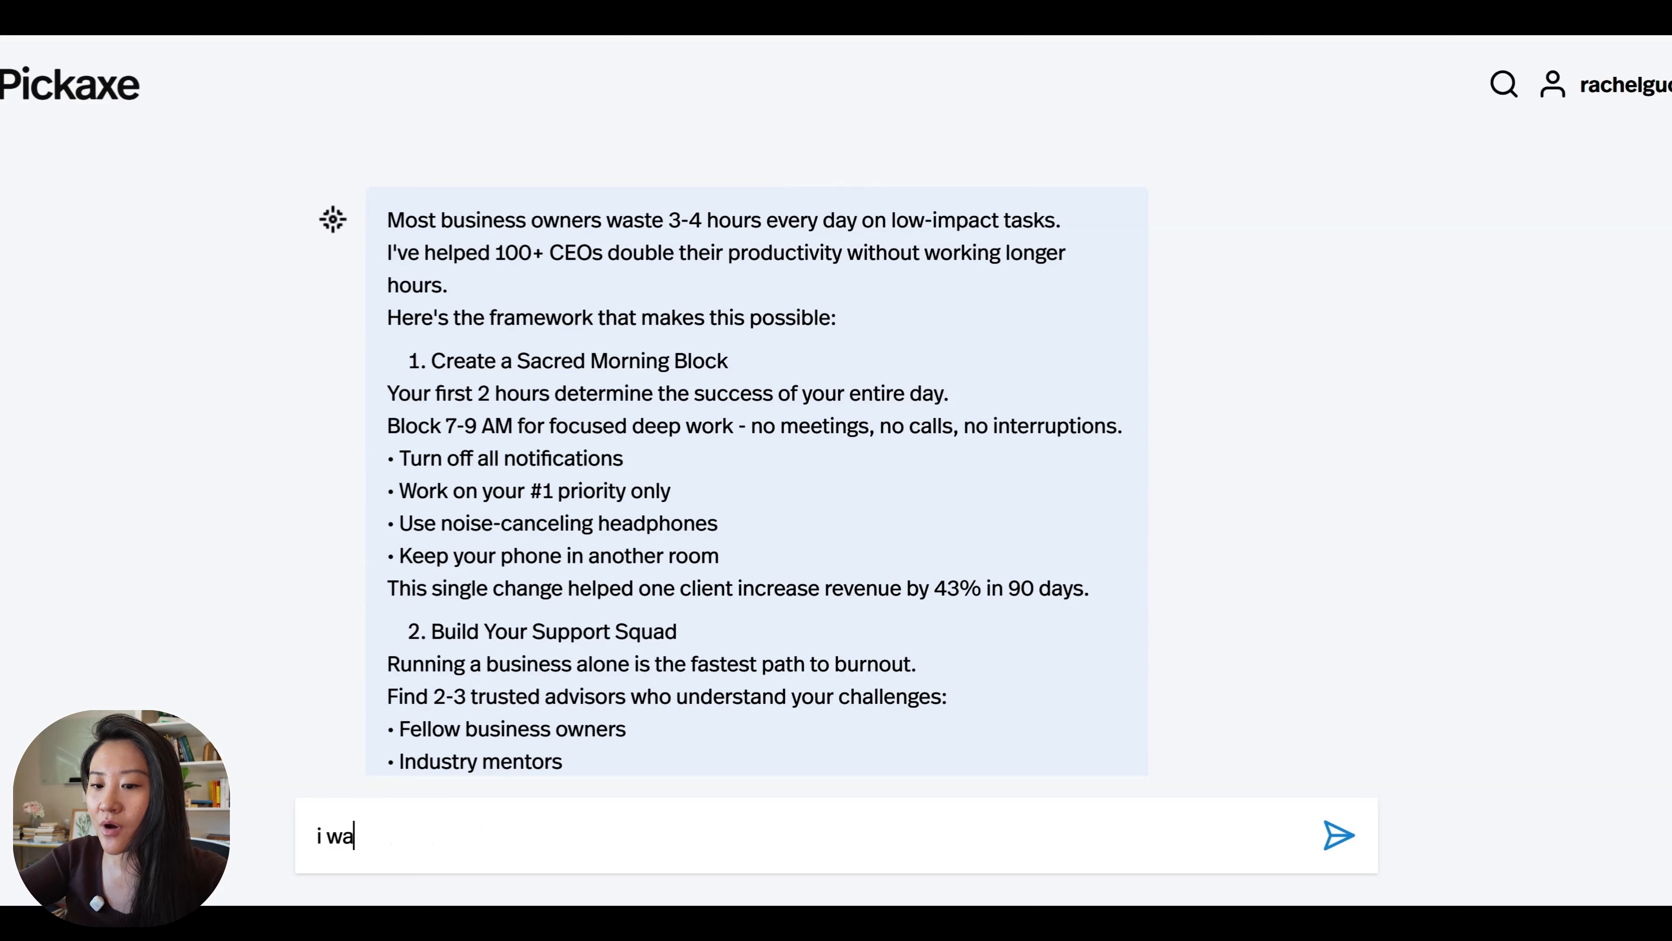
key(shift+Return)
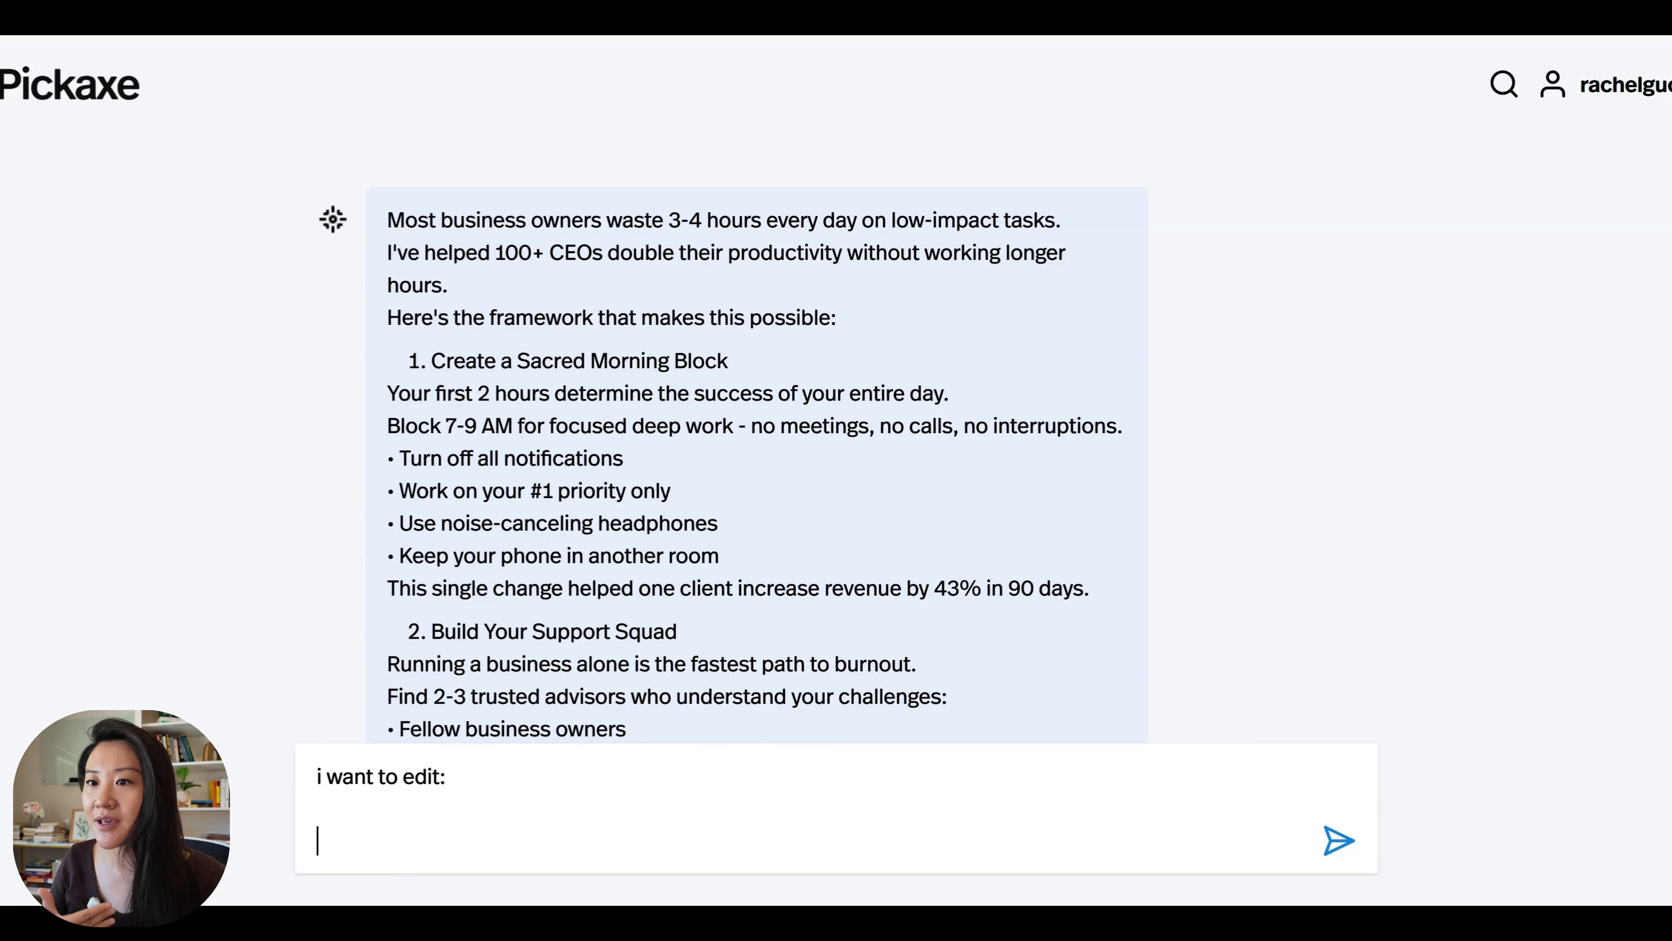
scroll(765, 238, up, 2)
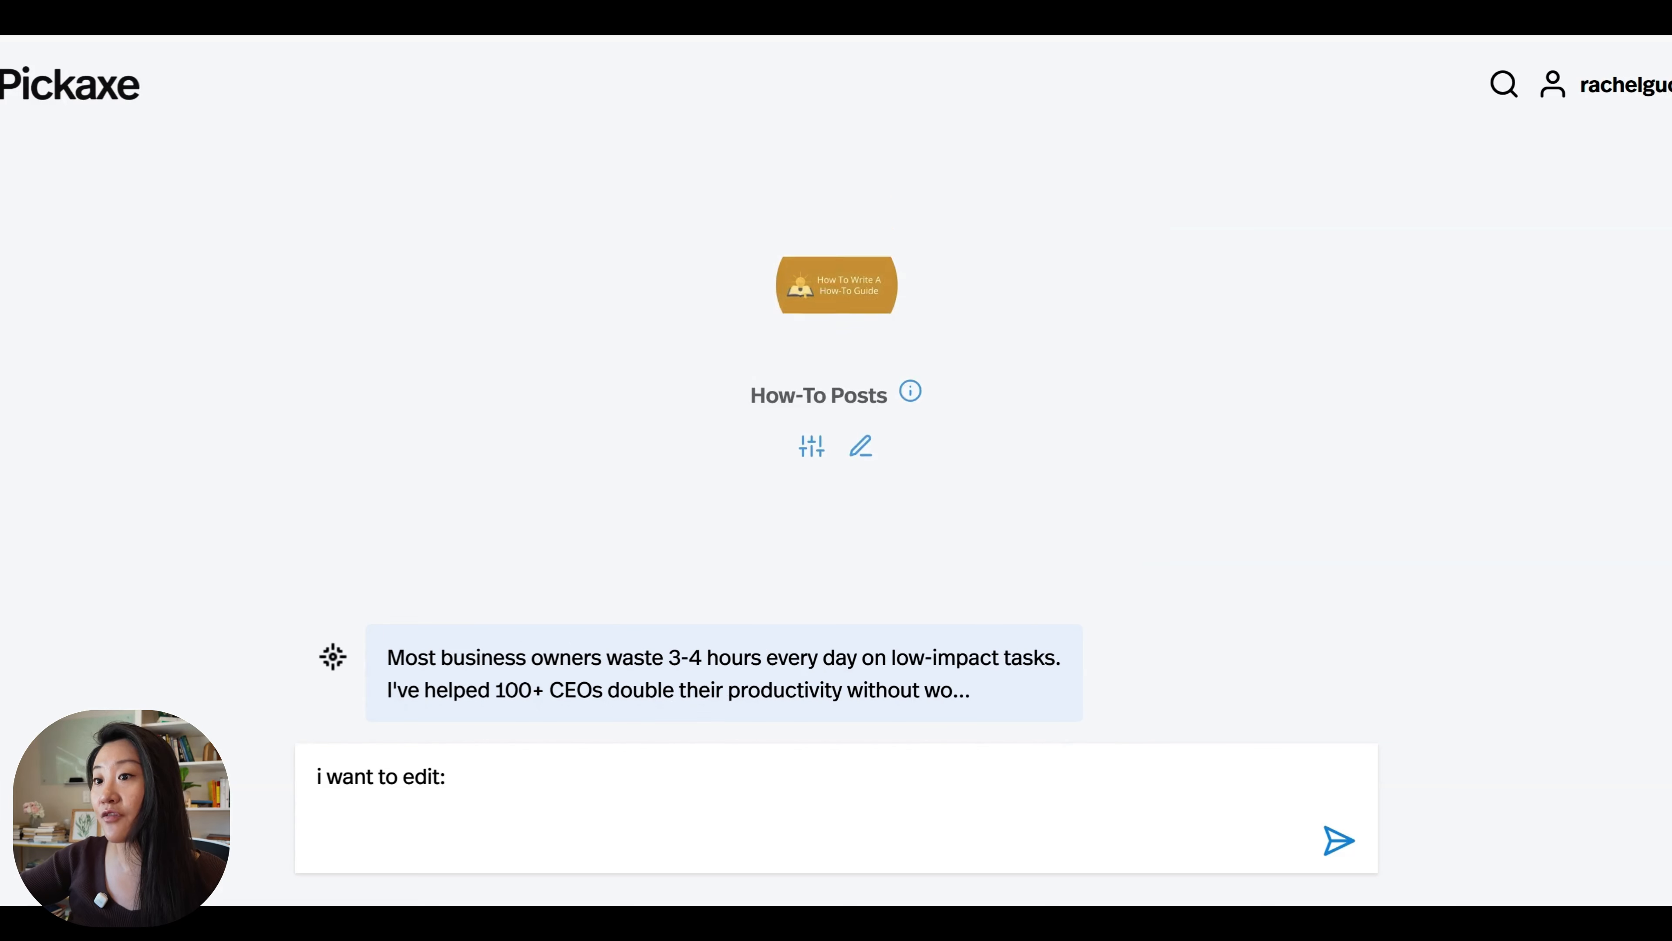
scroll(766, 237, down, 2)
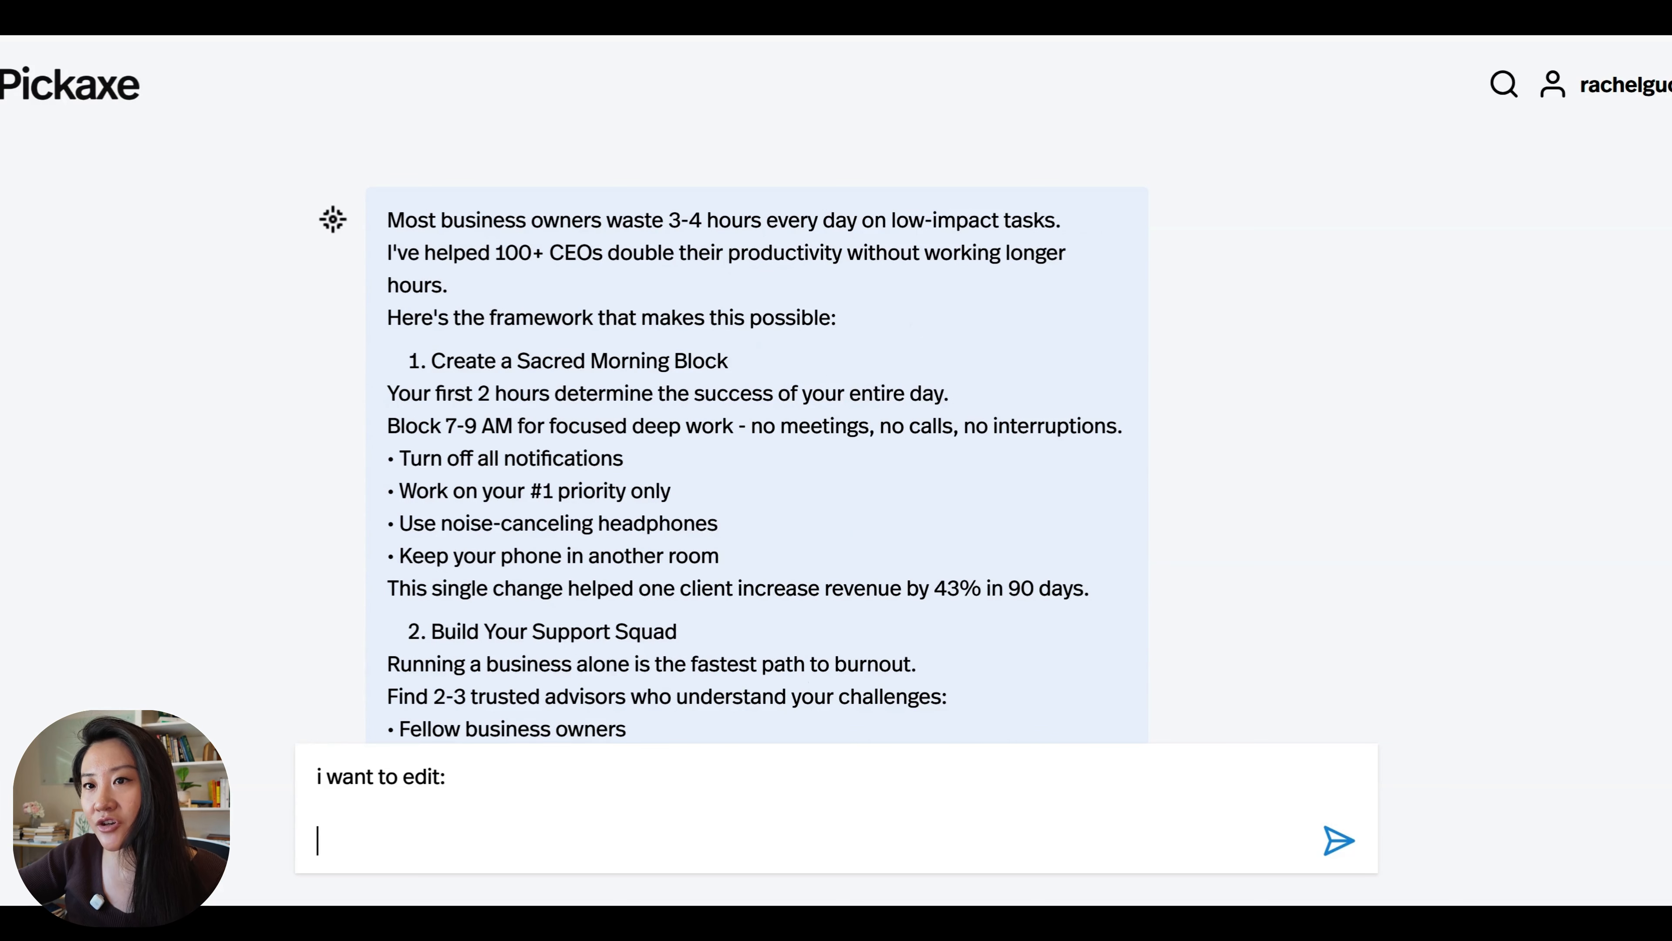